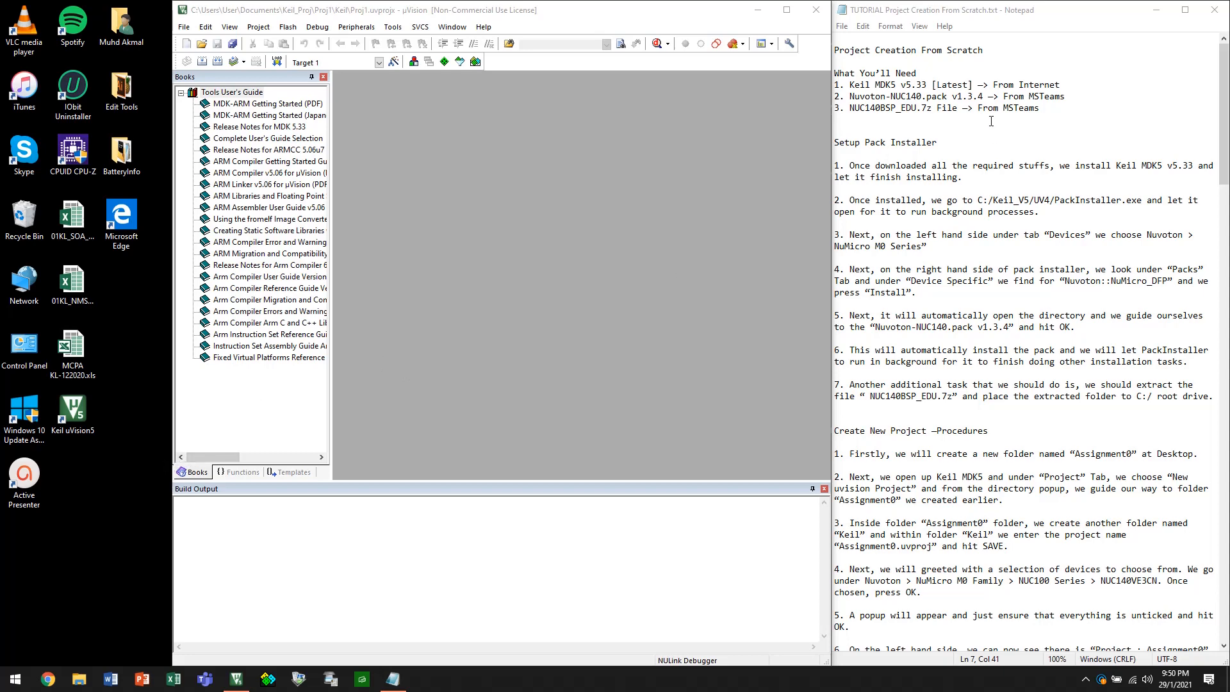
Read the tutorial notes covering the required downloads, the pack installer setup and the new-project procedure
click(982, 51)
drag(982, 51, 838, 54)
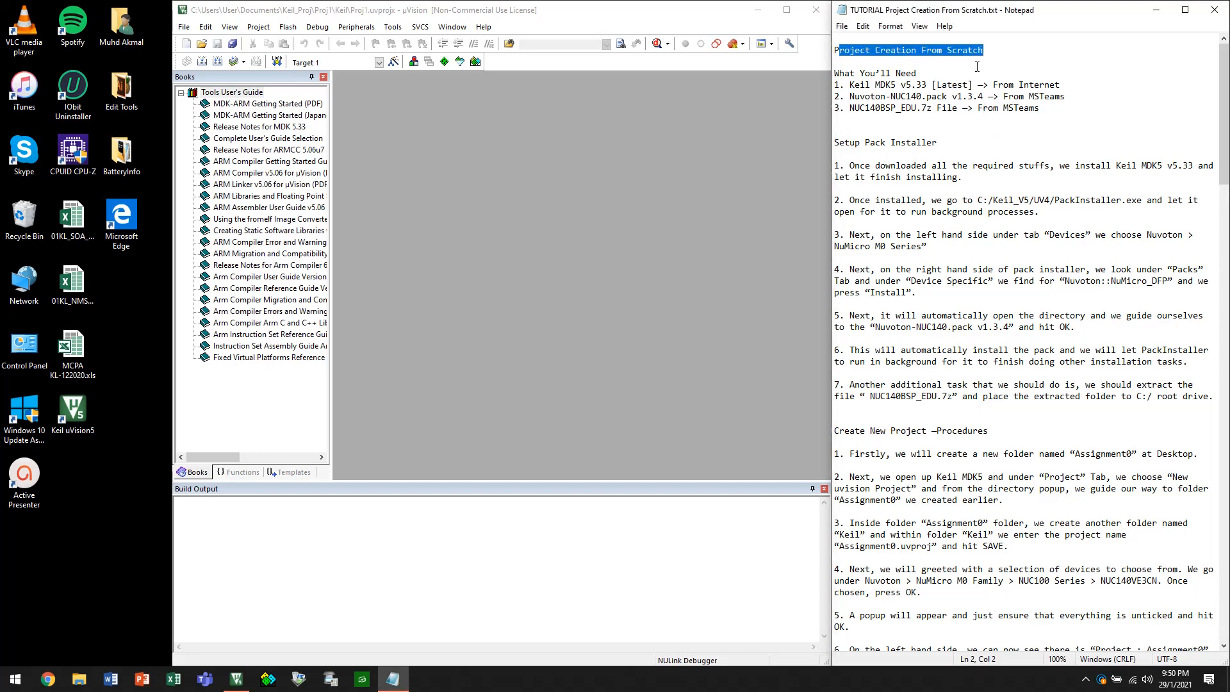
click(834, 51)
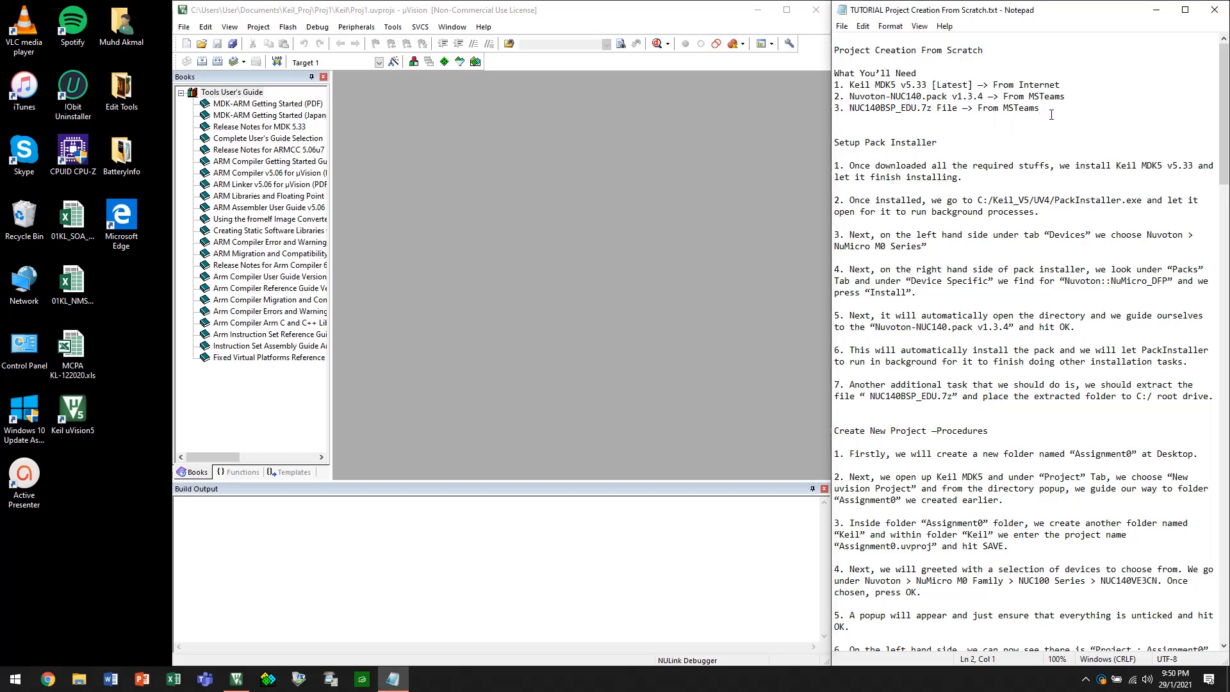
drag(1051, 114, 828, 72)
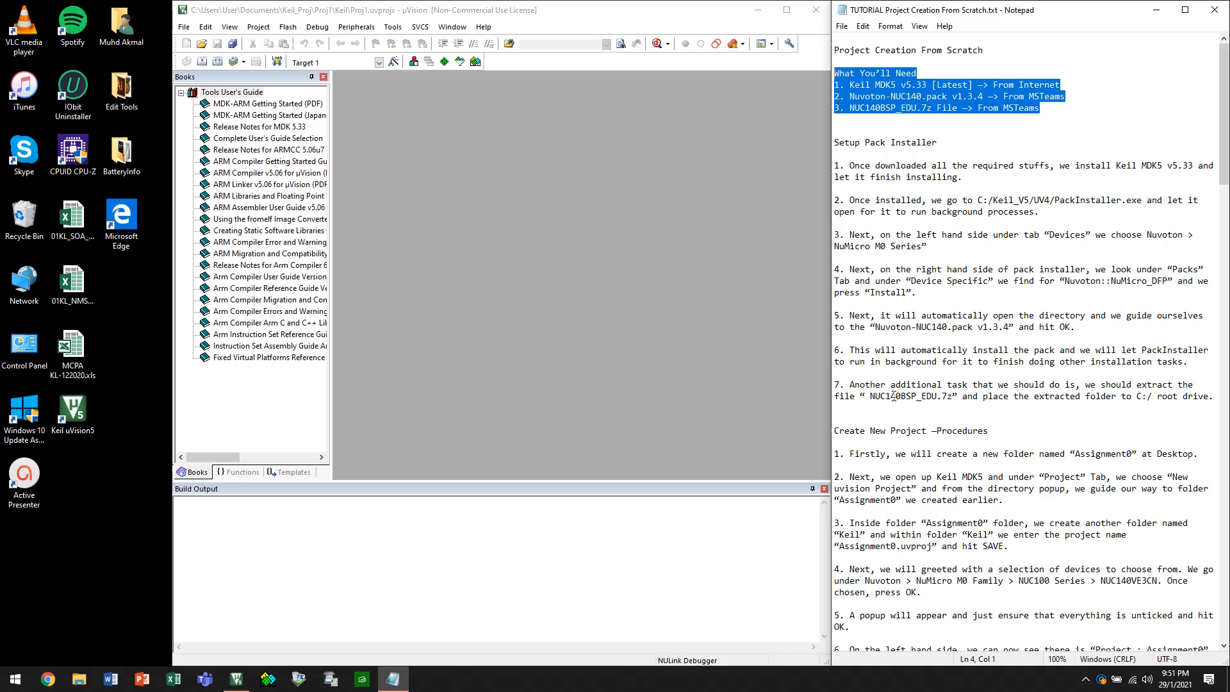
drag(1211, 400, 816, 137)
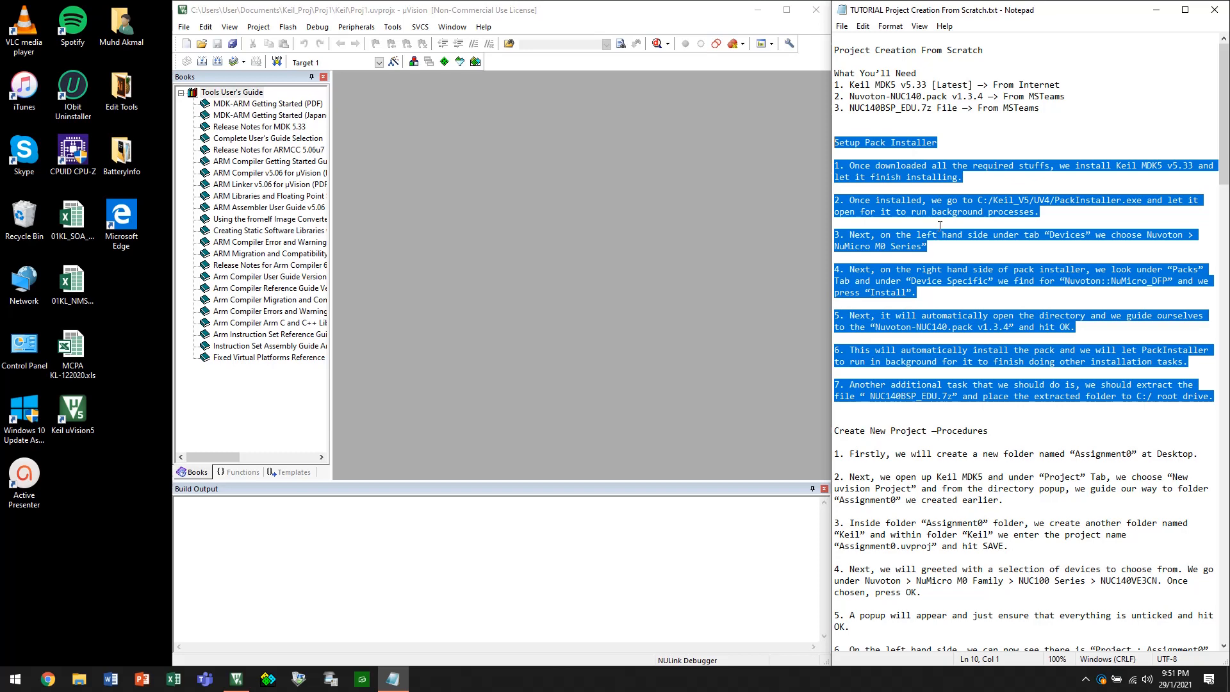
click(1021, 413)
scroll(1021, 413, down, 10)
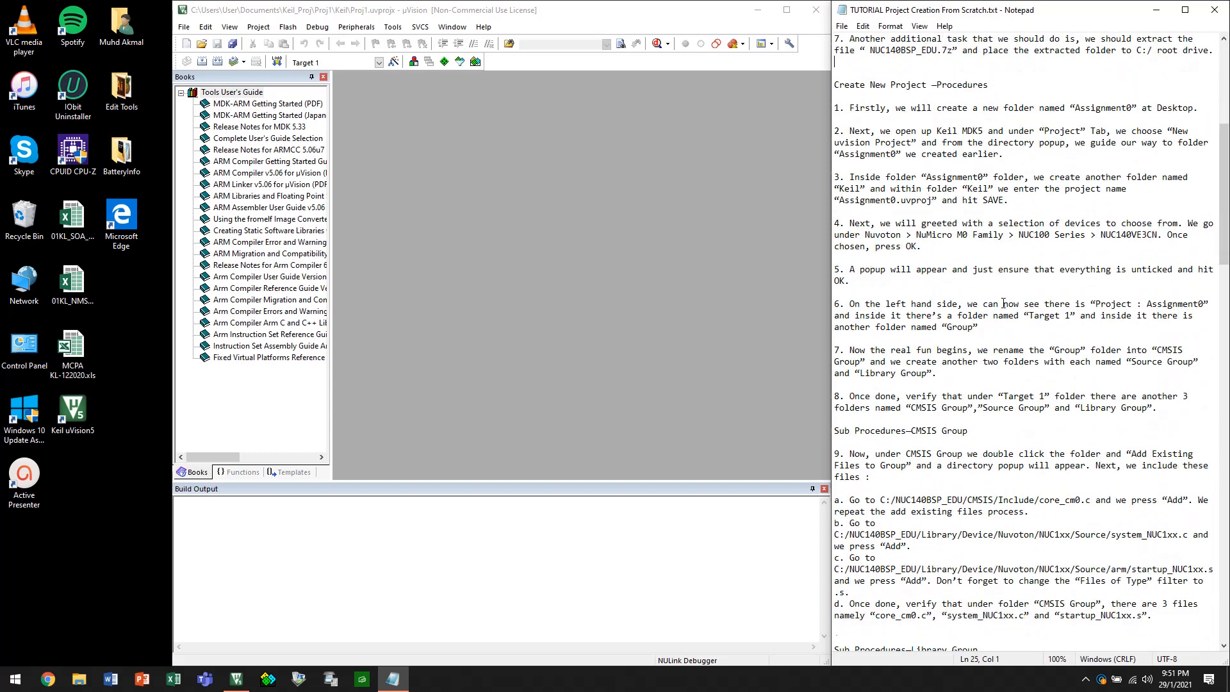
scroll(1003, 303, down, 3)
scroll(1005, 302, up, 2)
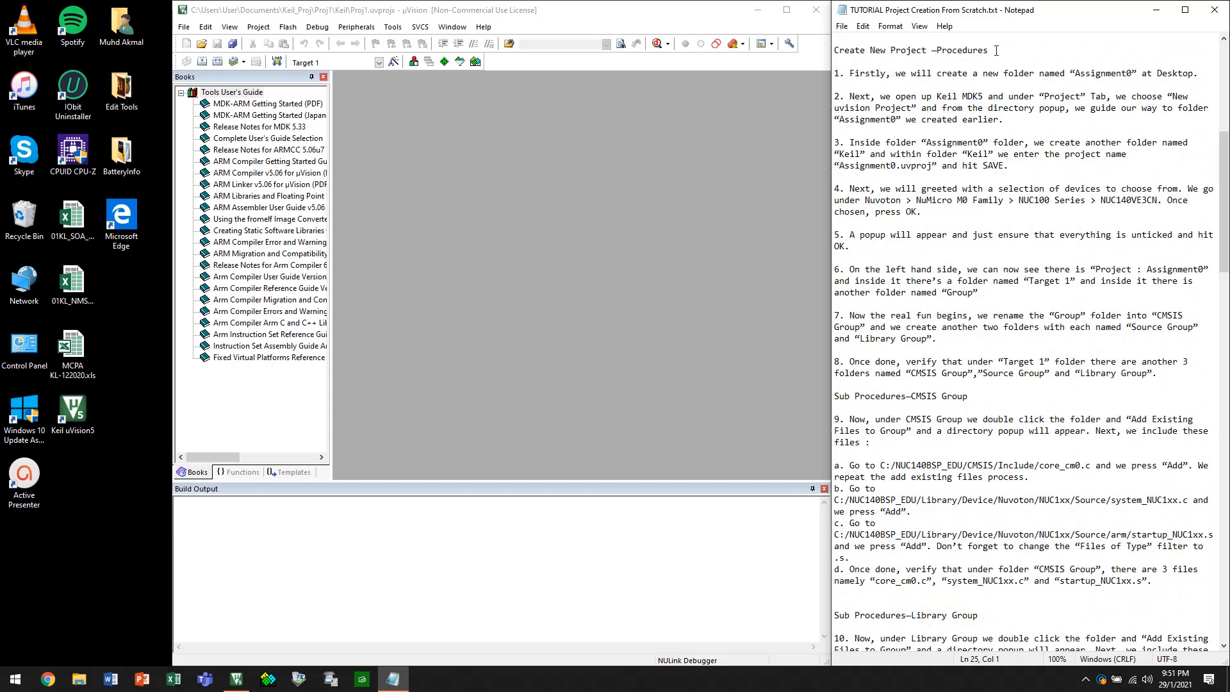
drag(996, 50, 827, 51)
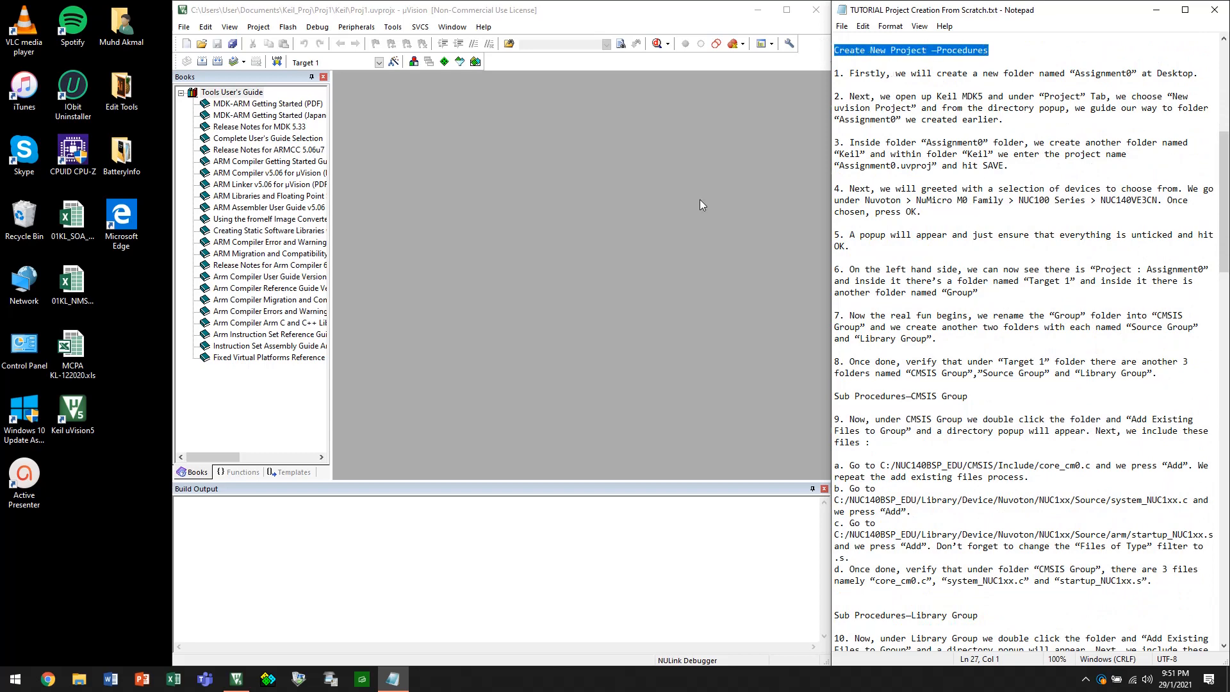
Create a new folder named Assignment0 on the Desktop
click(28, 559)
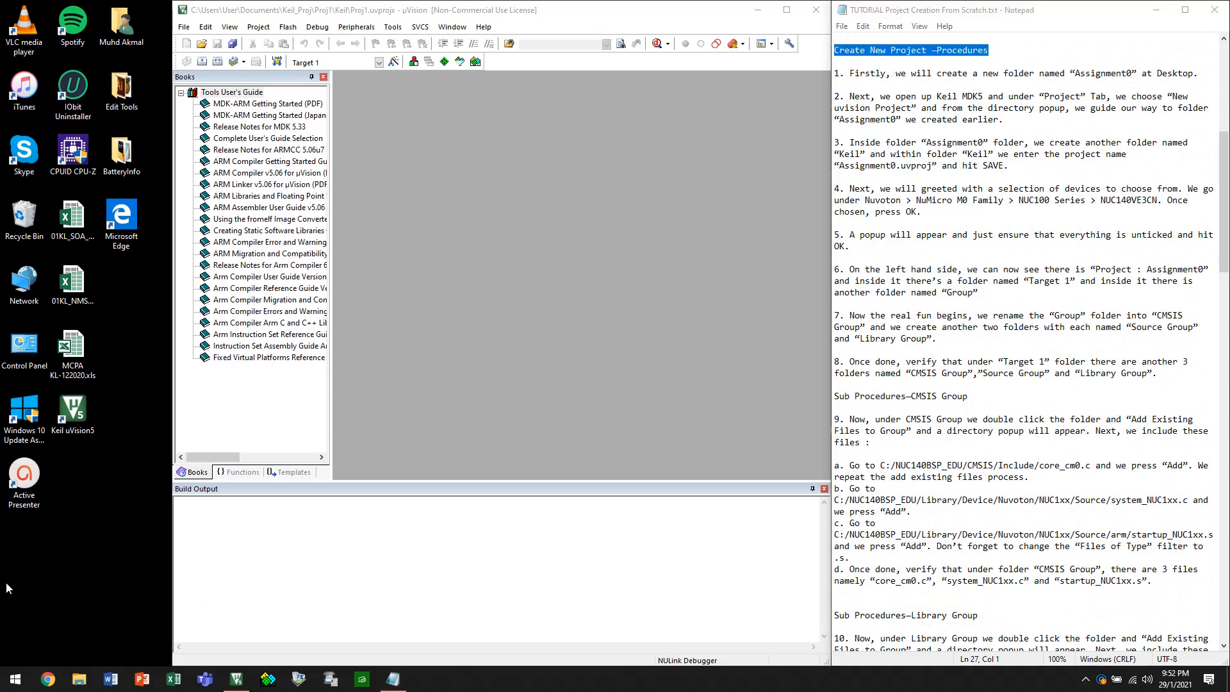
right_click(6, 586)
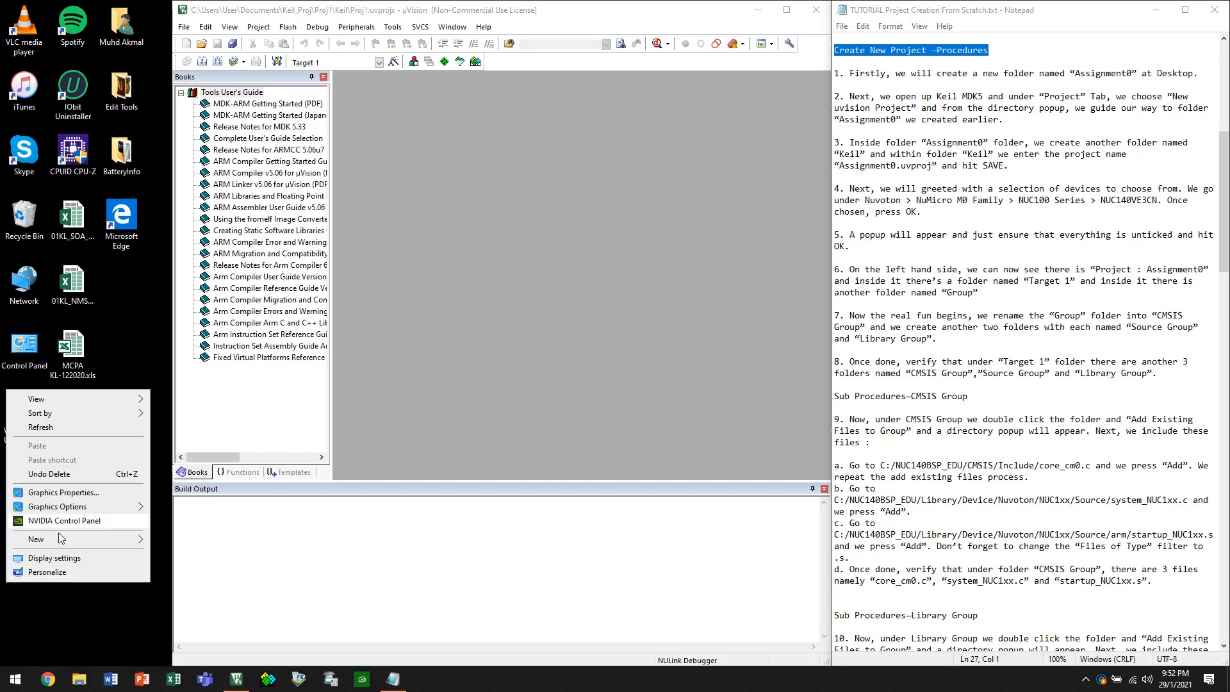
mouse_move(63, 543)
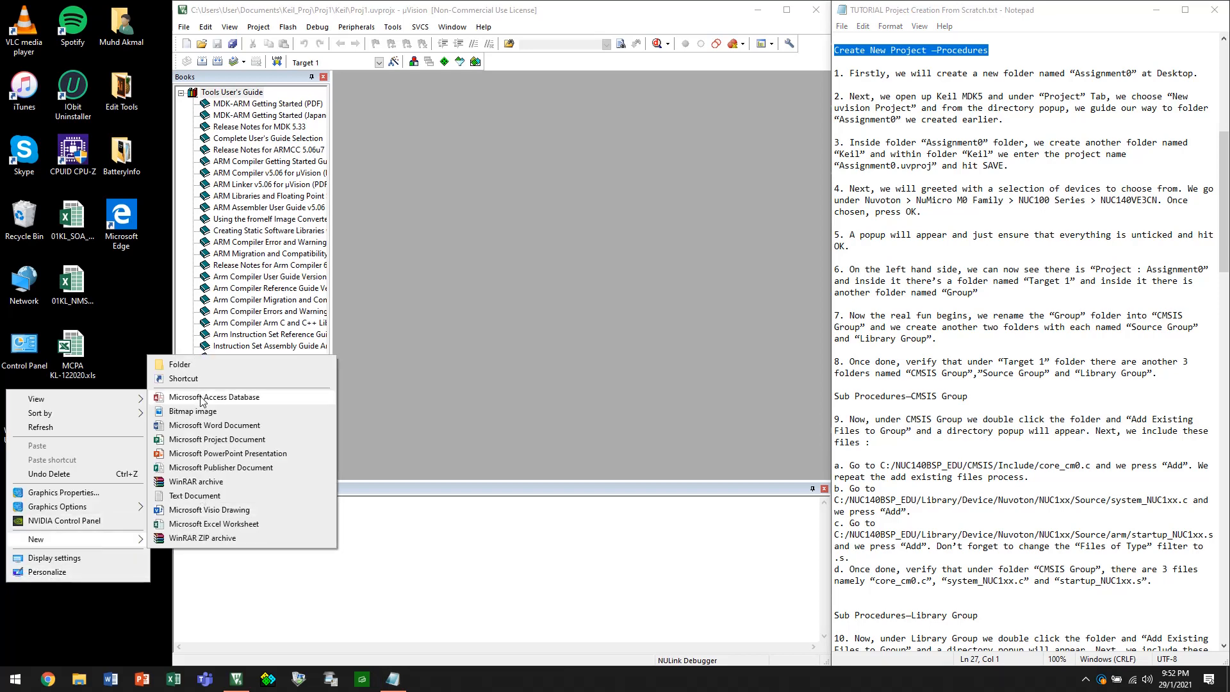
click(168, 364)
text(As)
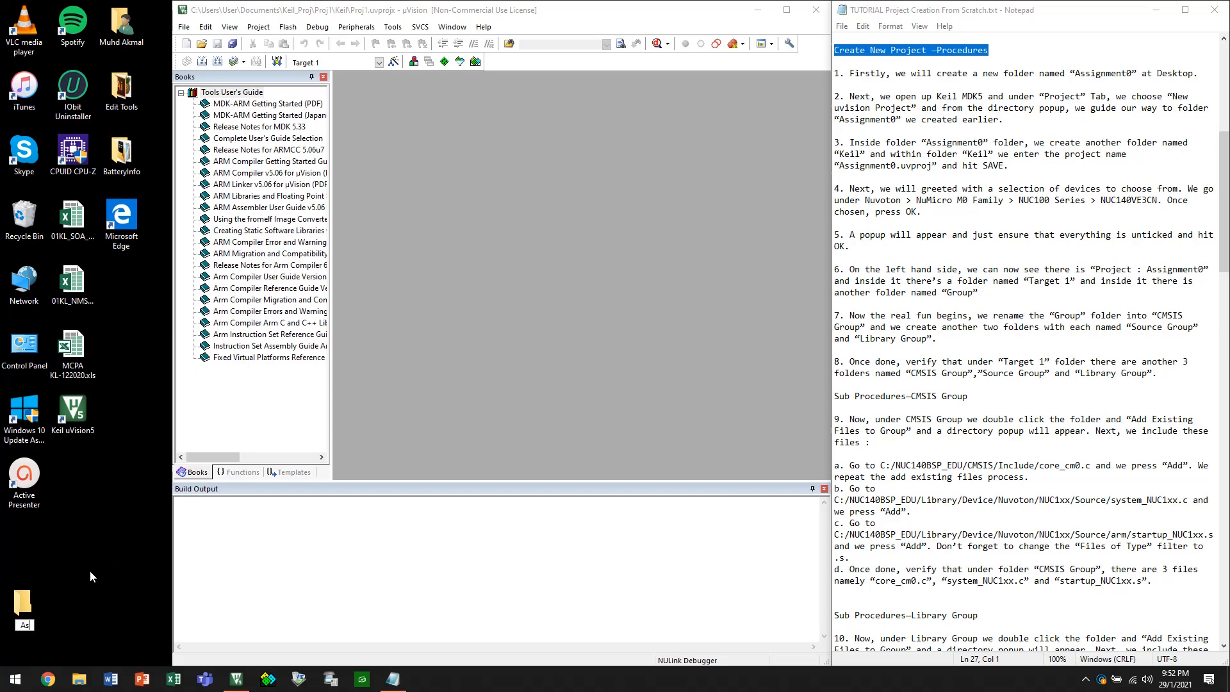
text(signment0)
key(Return)
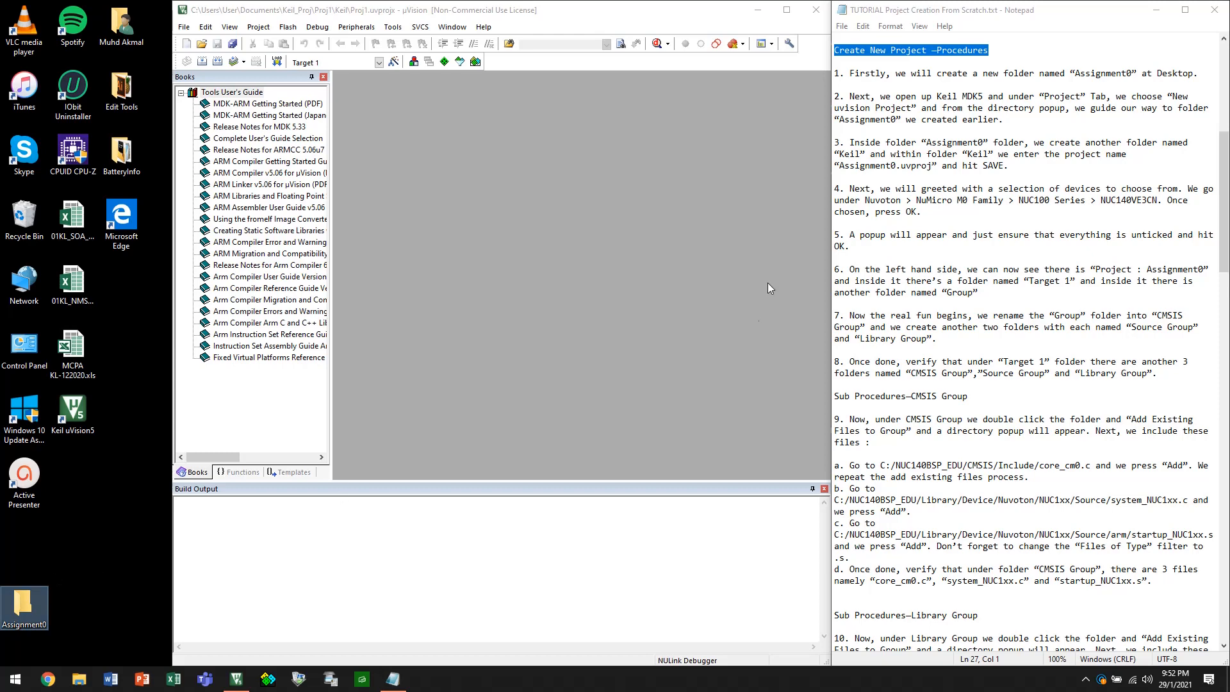
Start a new project in Keil µVision and browse to the Assignment0 folder on the Desktop as its location
click(534, 203)
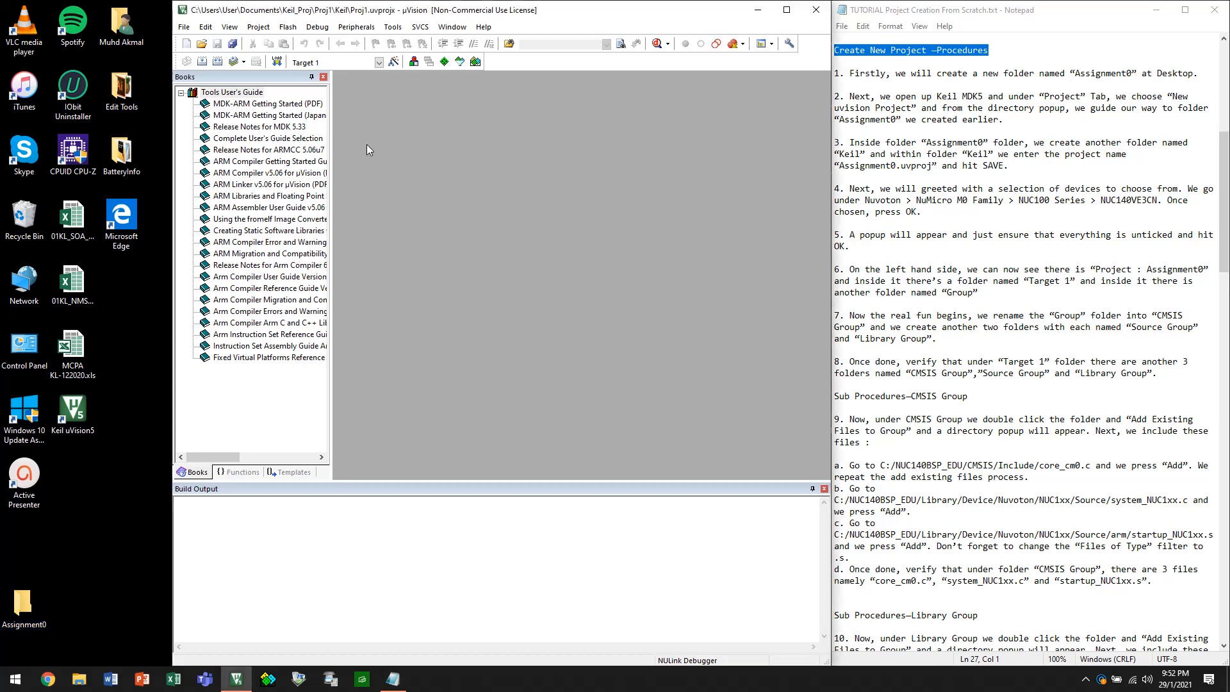
click(259, 27)
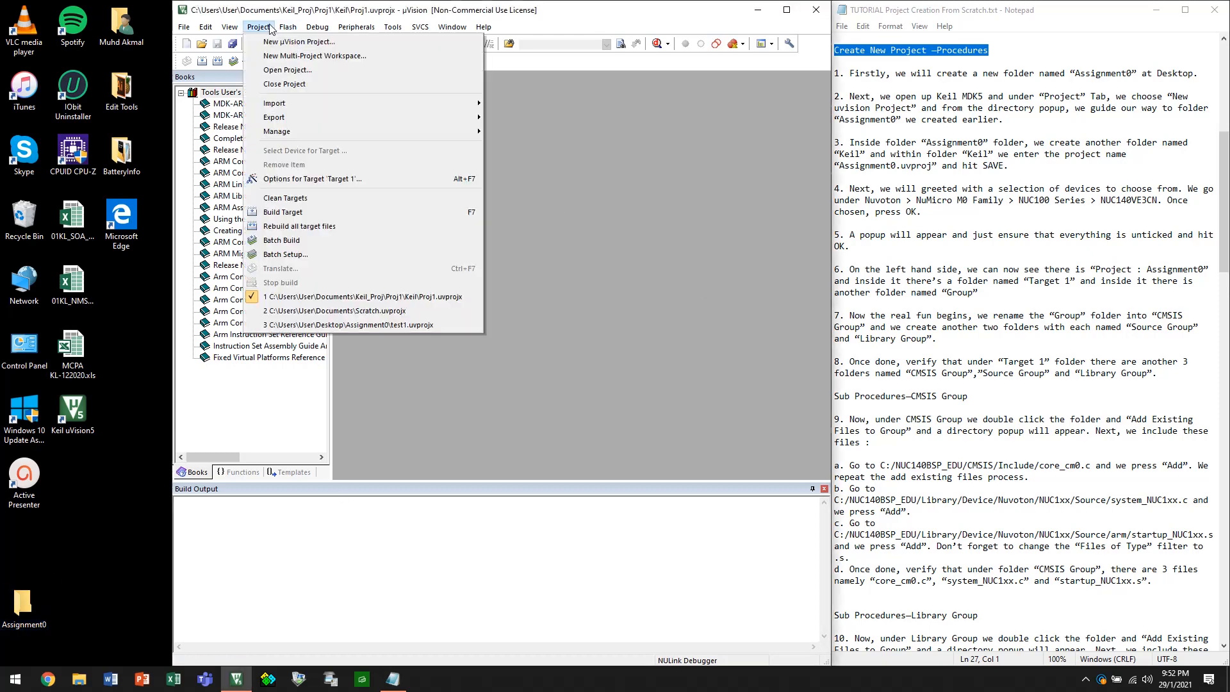
click(275, 42)
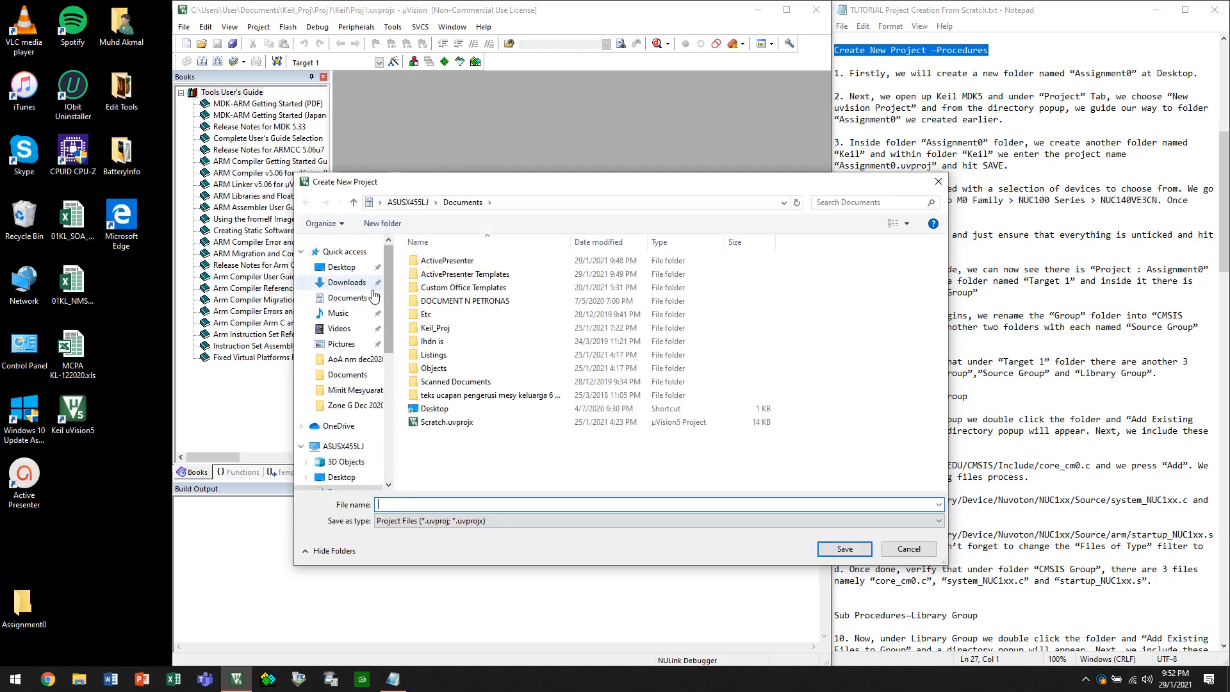
click(342, 266)
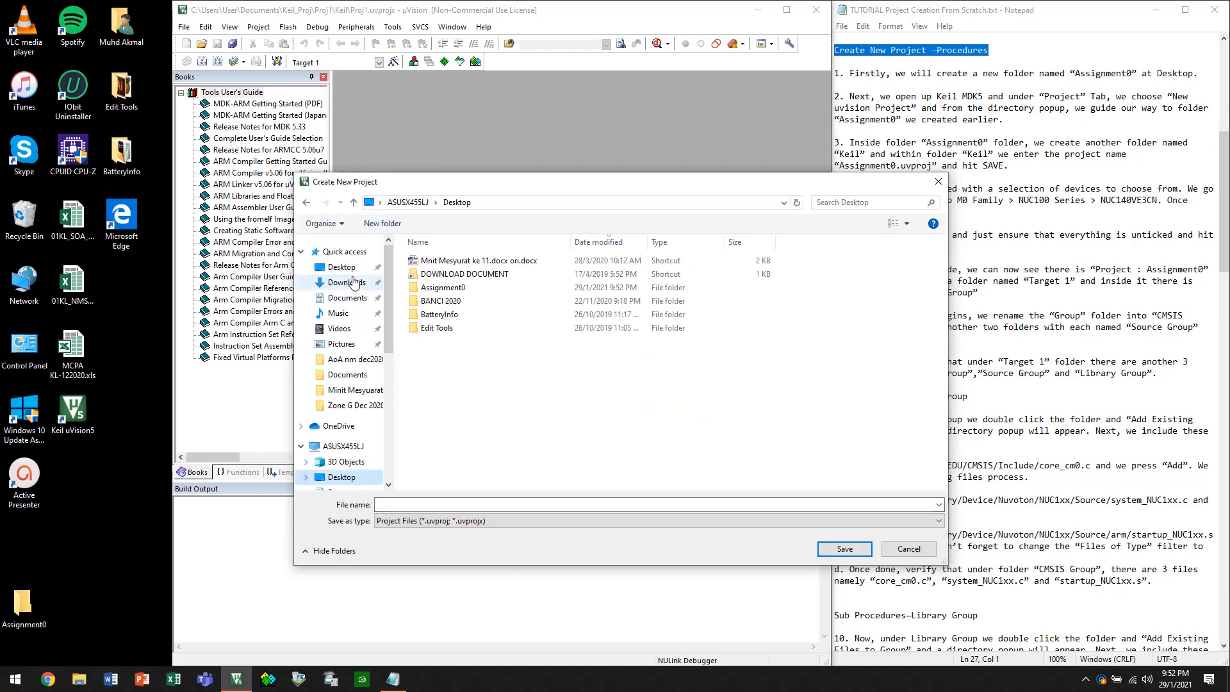
double_click(445, 305)
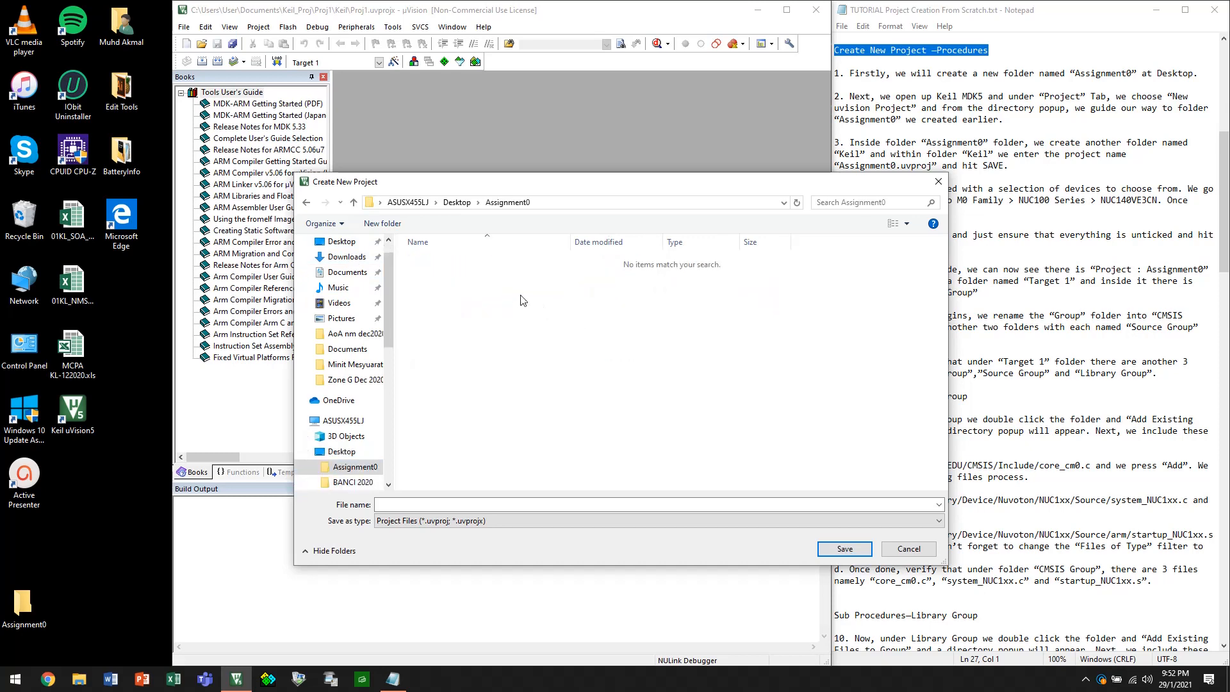
Create a subfolder named Keil inside Assignment0 and open it as the save location
right_click(522, 300)
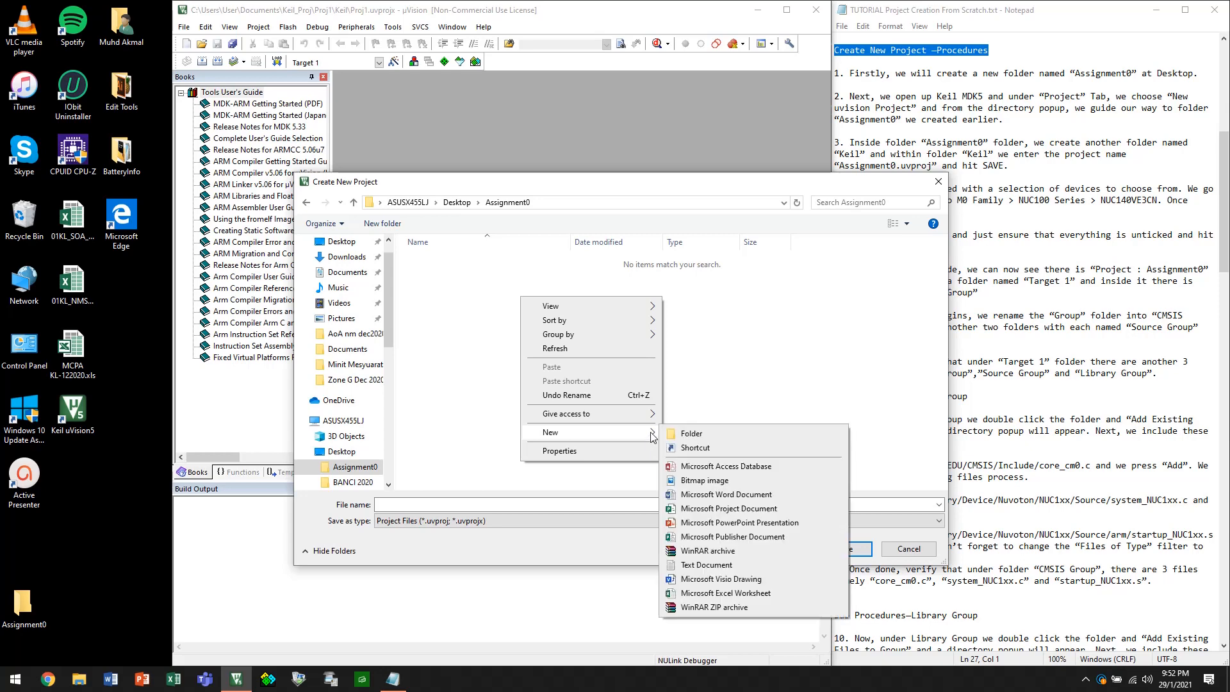
click(682, 434)
text(K)
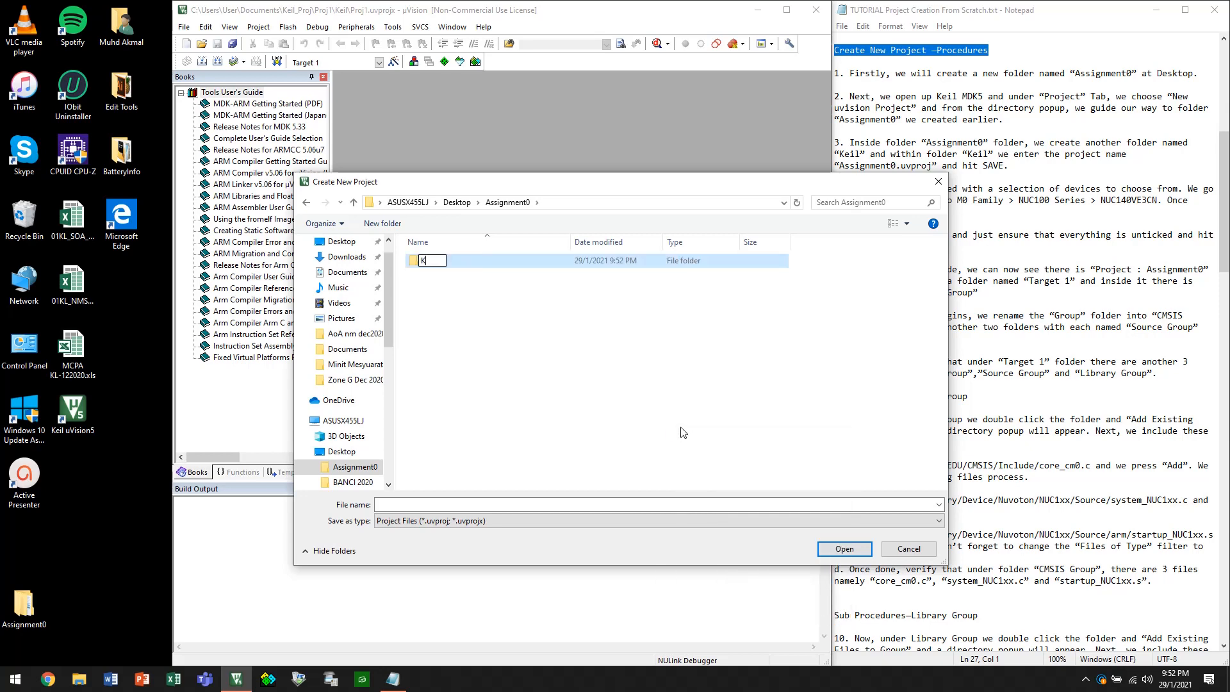
text(eil)
click(490, 263)
double_click(490, 262)
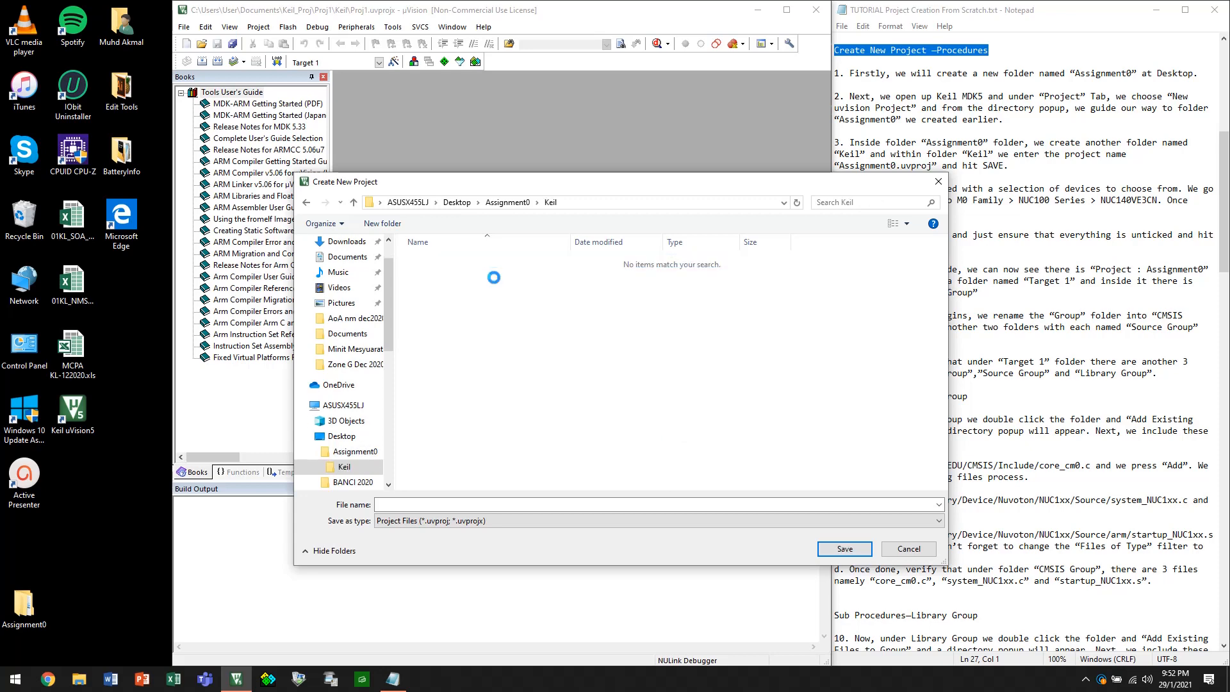
Name the project file Assignment0 and save it in the Keil folder
right_click(506, 304)
click(468, 504)
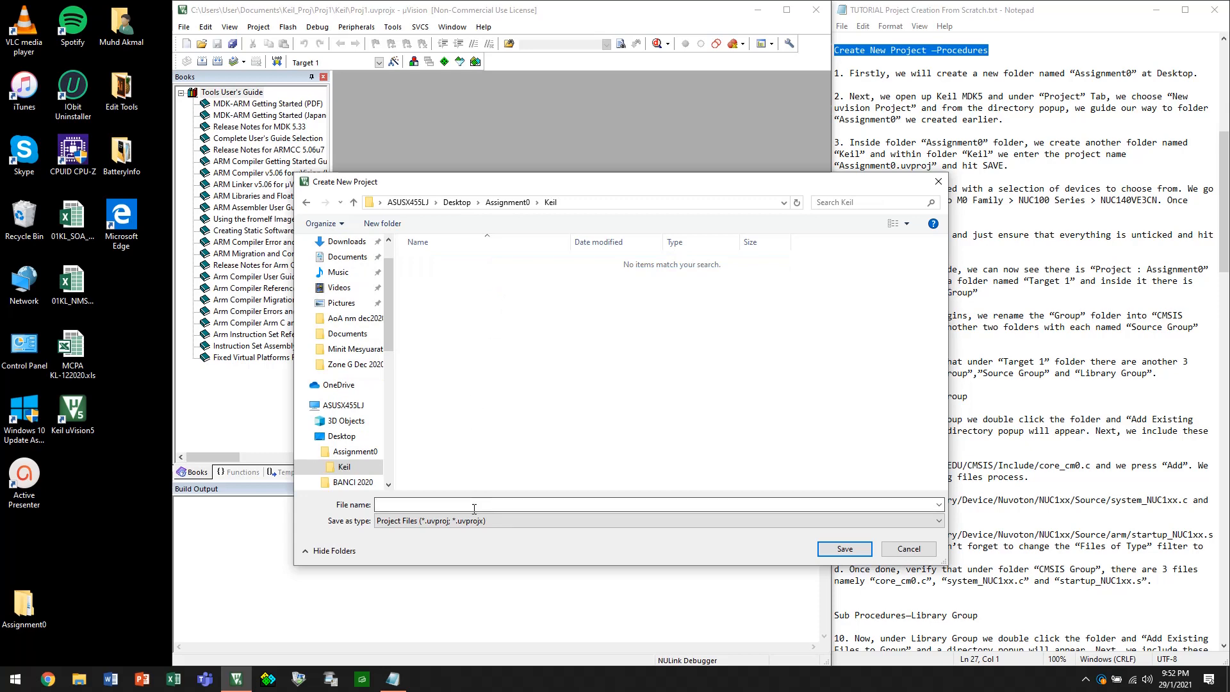
text(Assignment0)
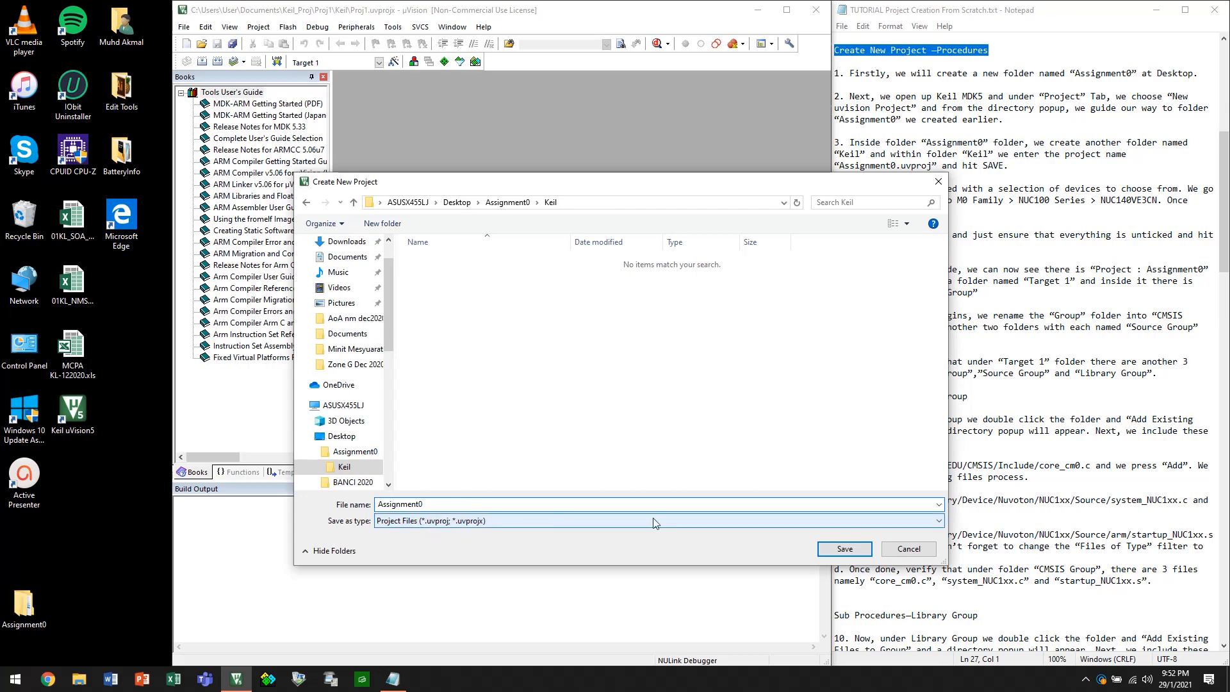
click(832, 549)
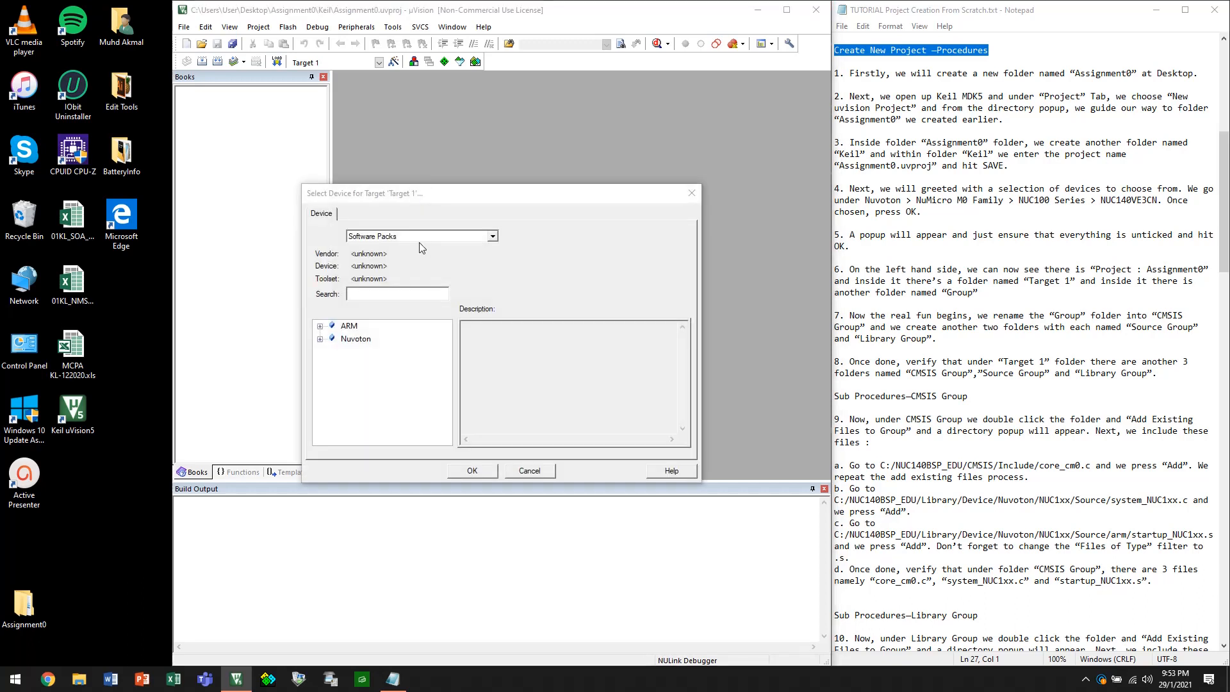
Choose NUC140VE3CN from Nuvoton's NuMicro M0 Family, NUC100 series, as the target device and confirm it
click(418, 192)
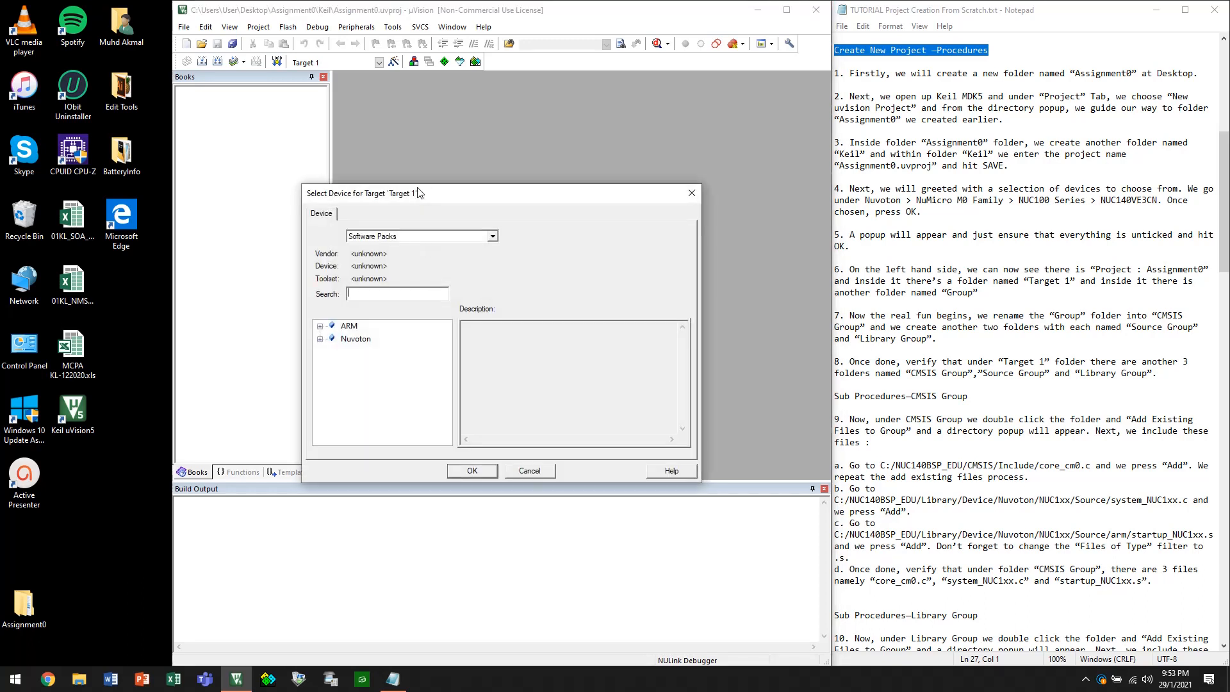
click(321, 339)
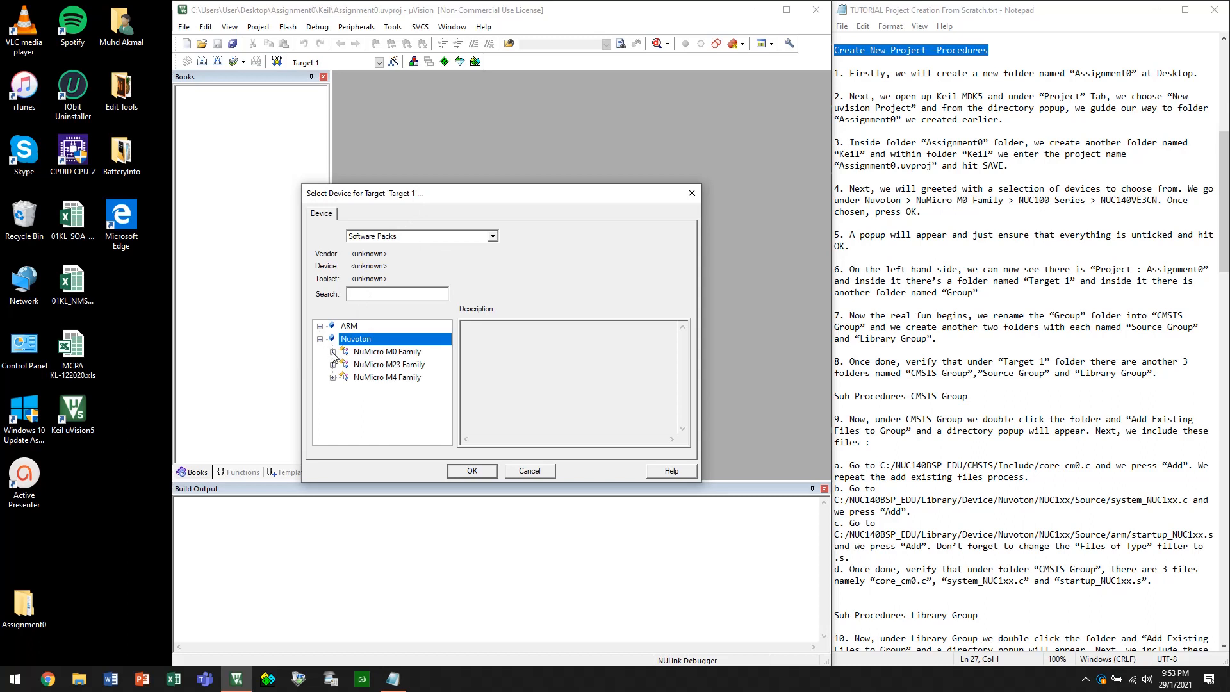
click(332, 351)
scroll(372, 385, down, 5)
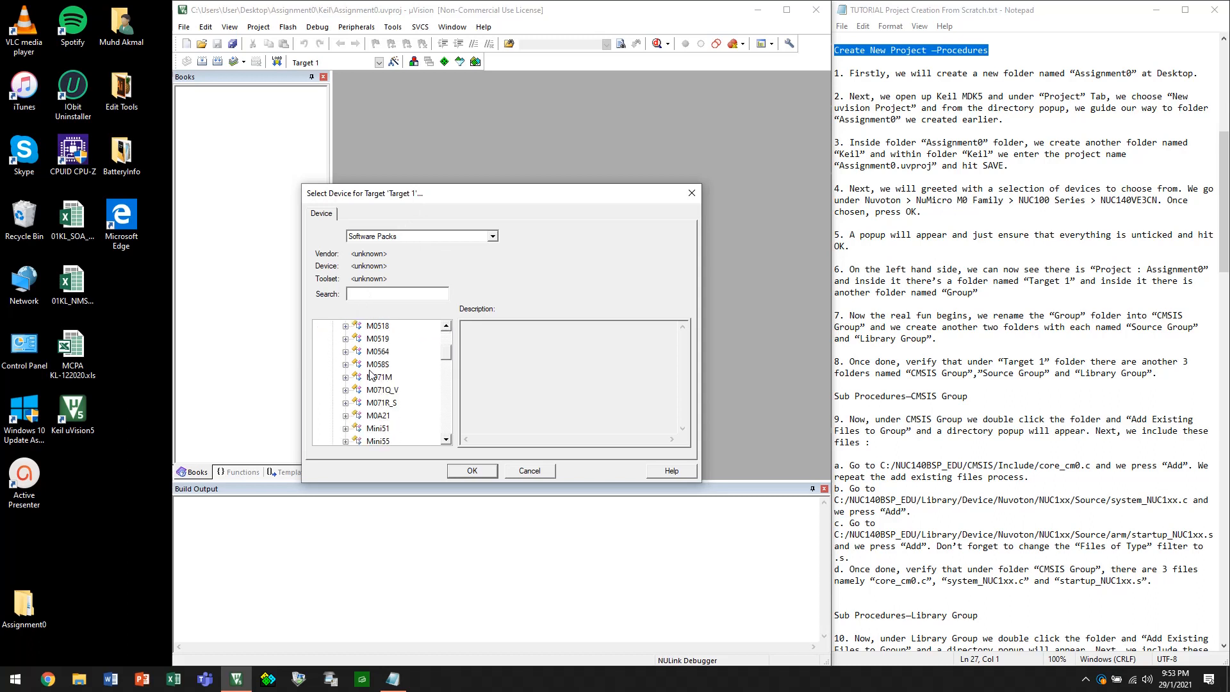
scroll(373, 388, down, 5)
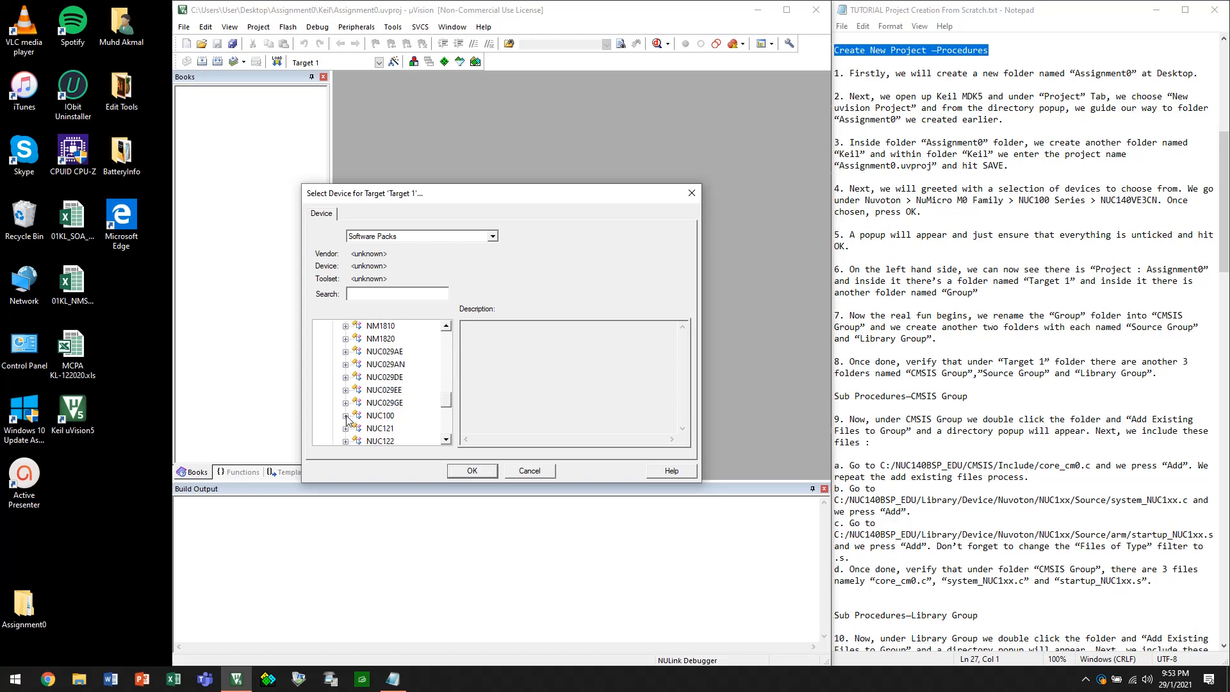
click(346, 416)
scroll(362, 404, down, 5)
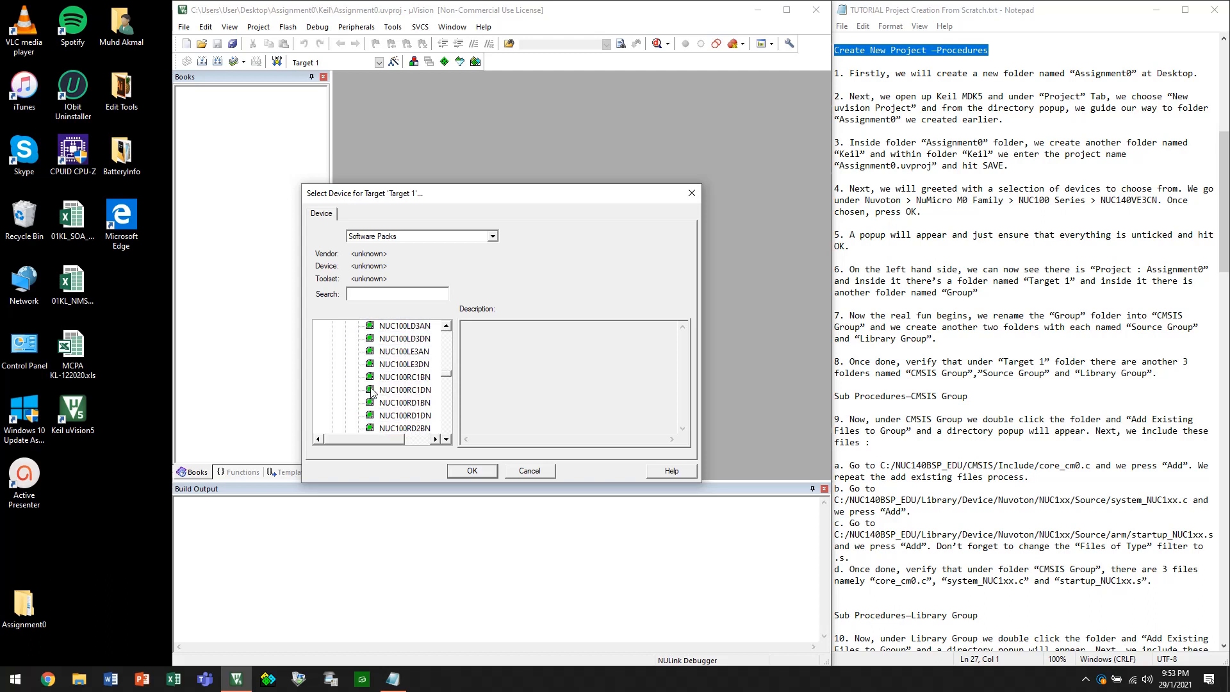
scroll(372, 392, down, 8)
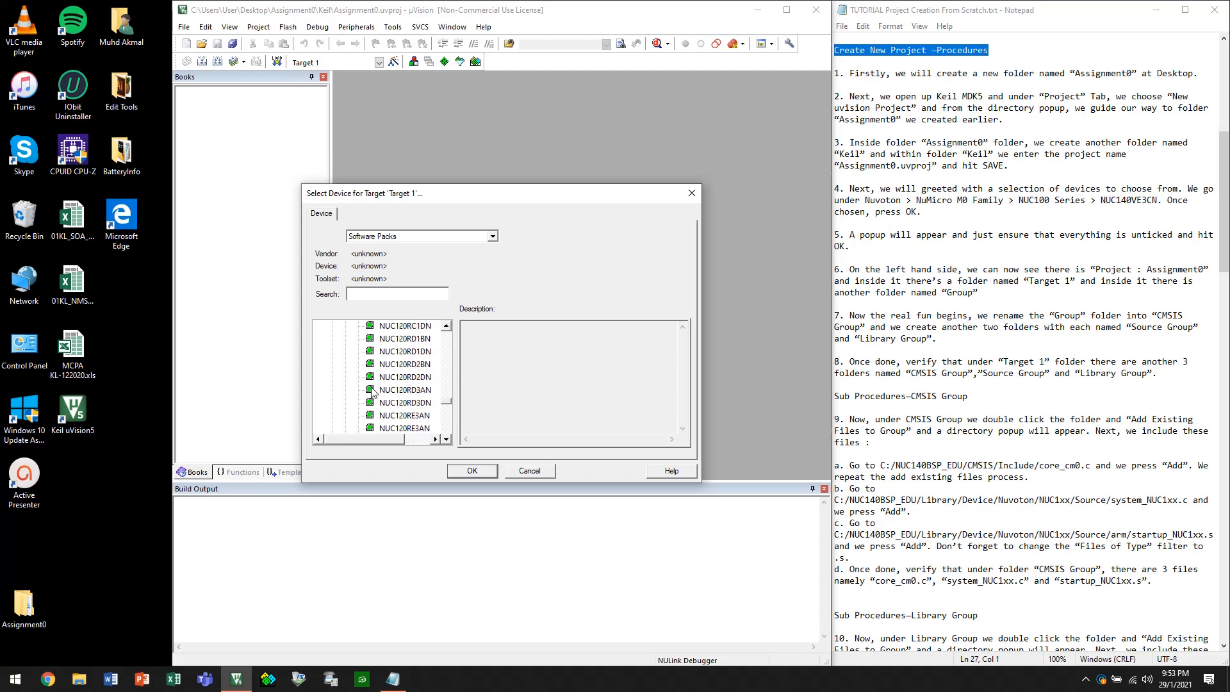
scroll(372, 392, down, 8)
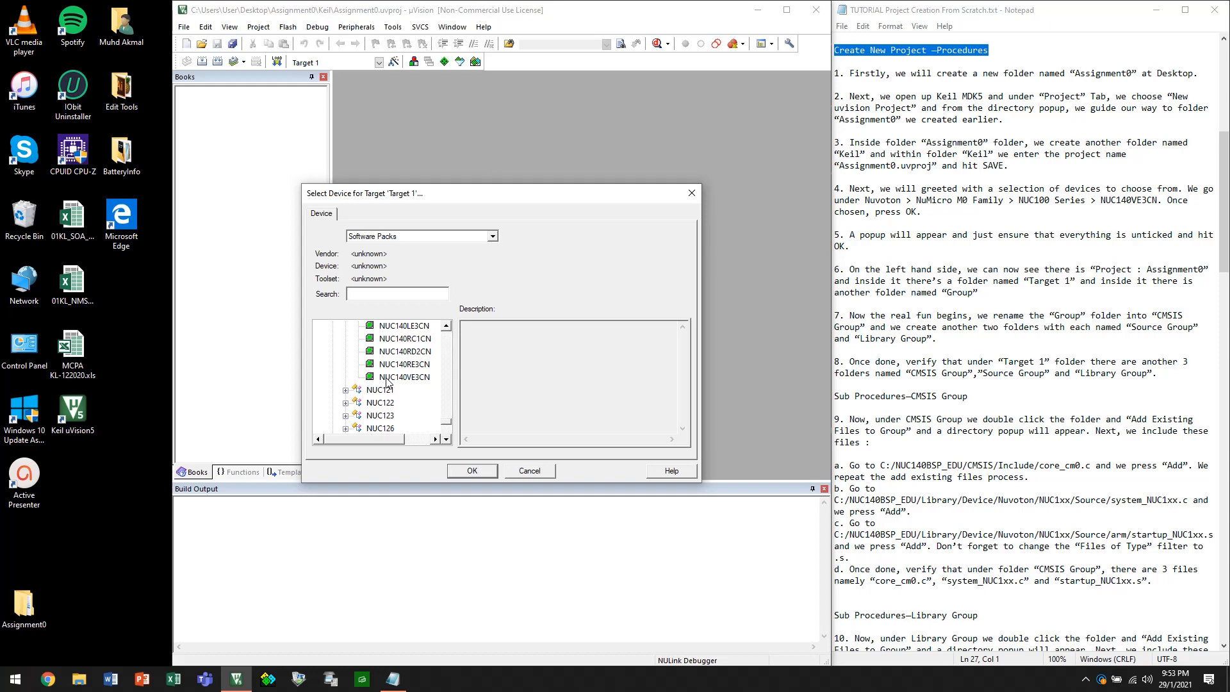
click(387, 378)
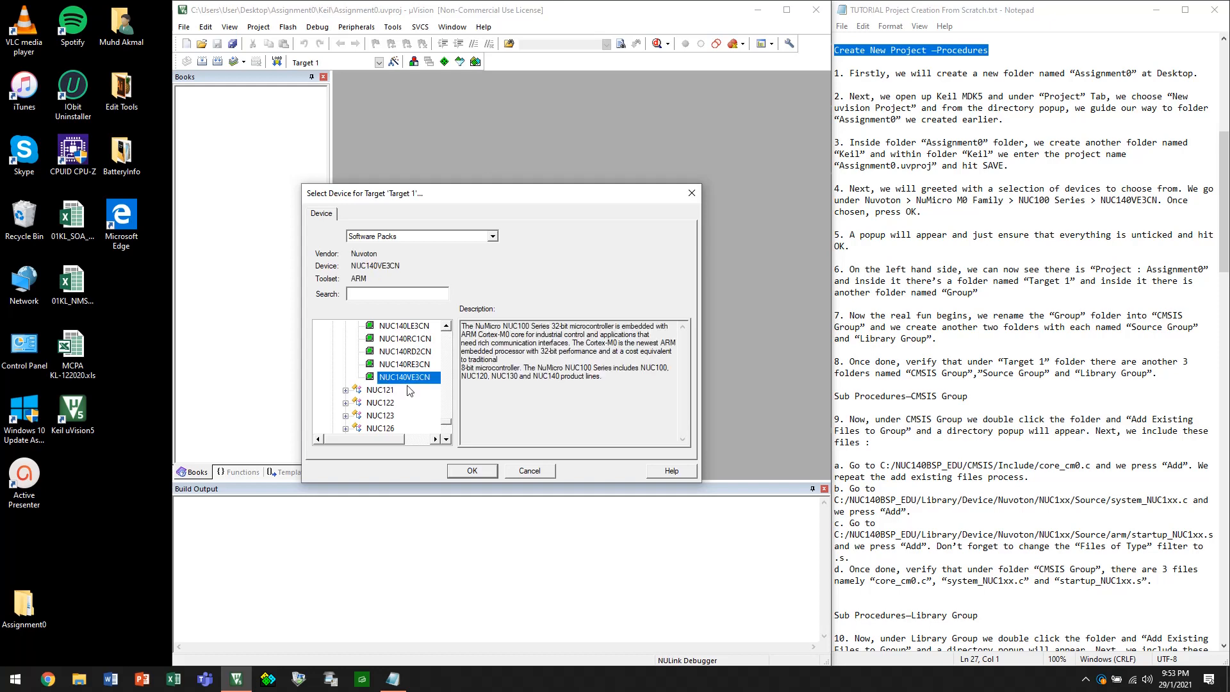
click(468, 474)
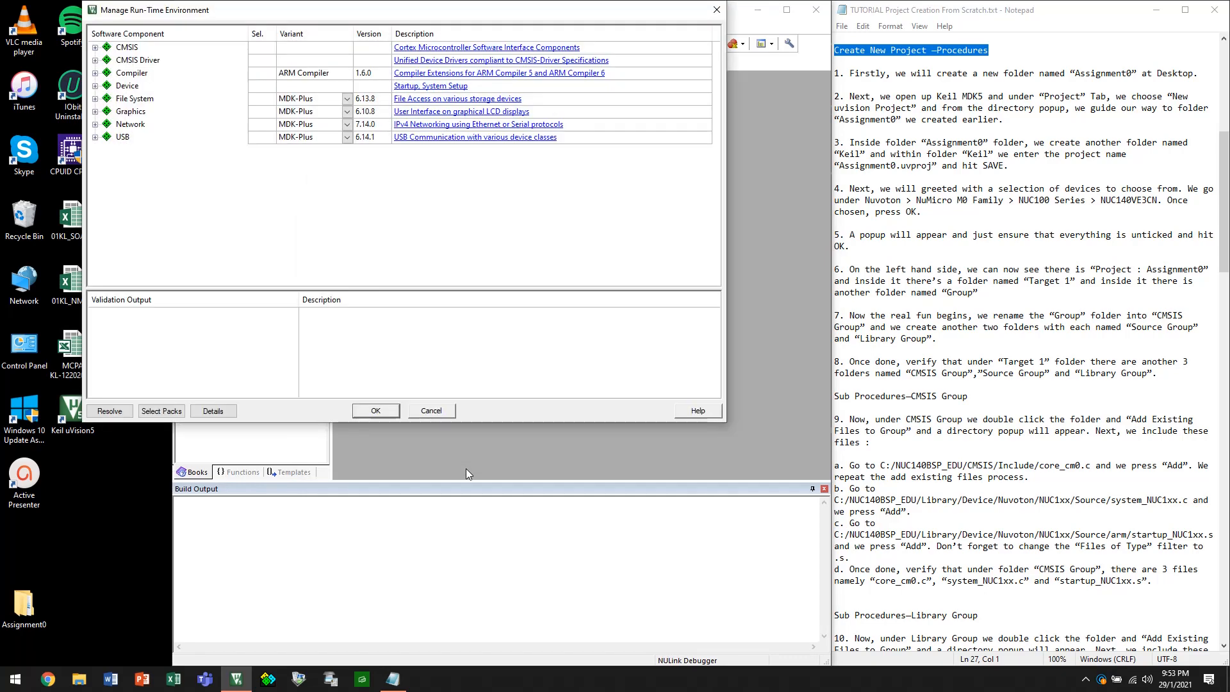
Check that no software component is ticked in any Run-Time Environment category, and close the dialog without adding any
click(95, 48)
click(95, 124)
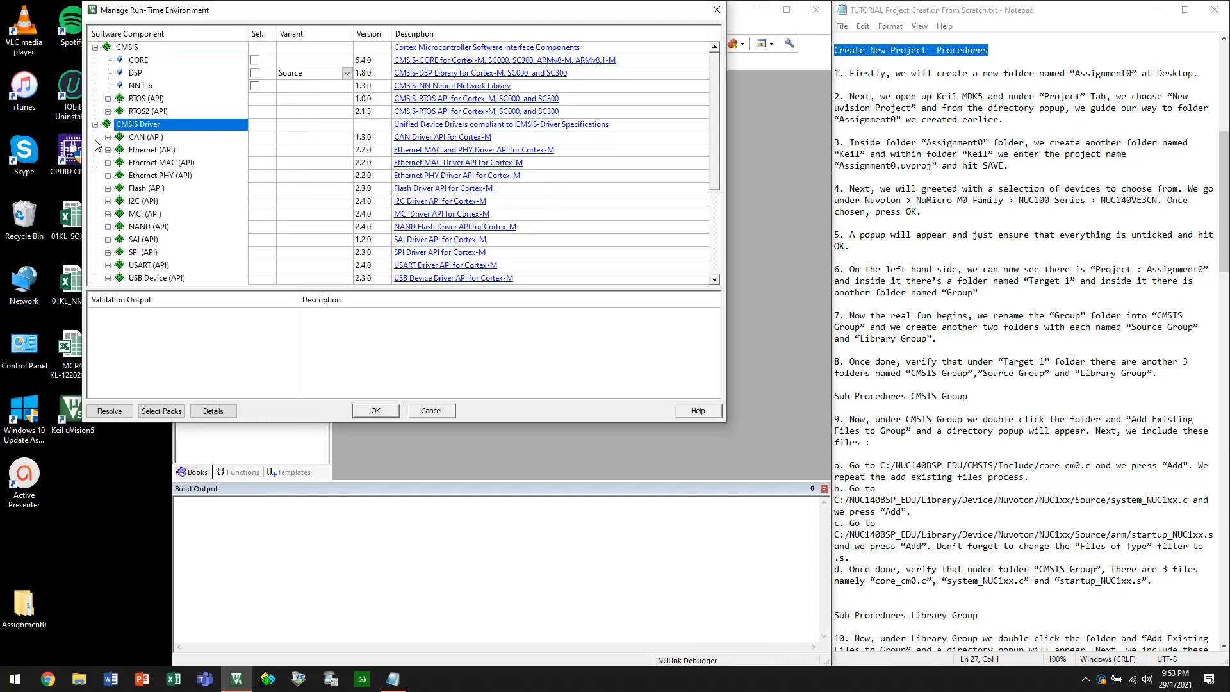
scroll(100, 170, down, 3)
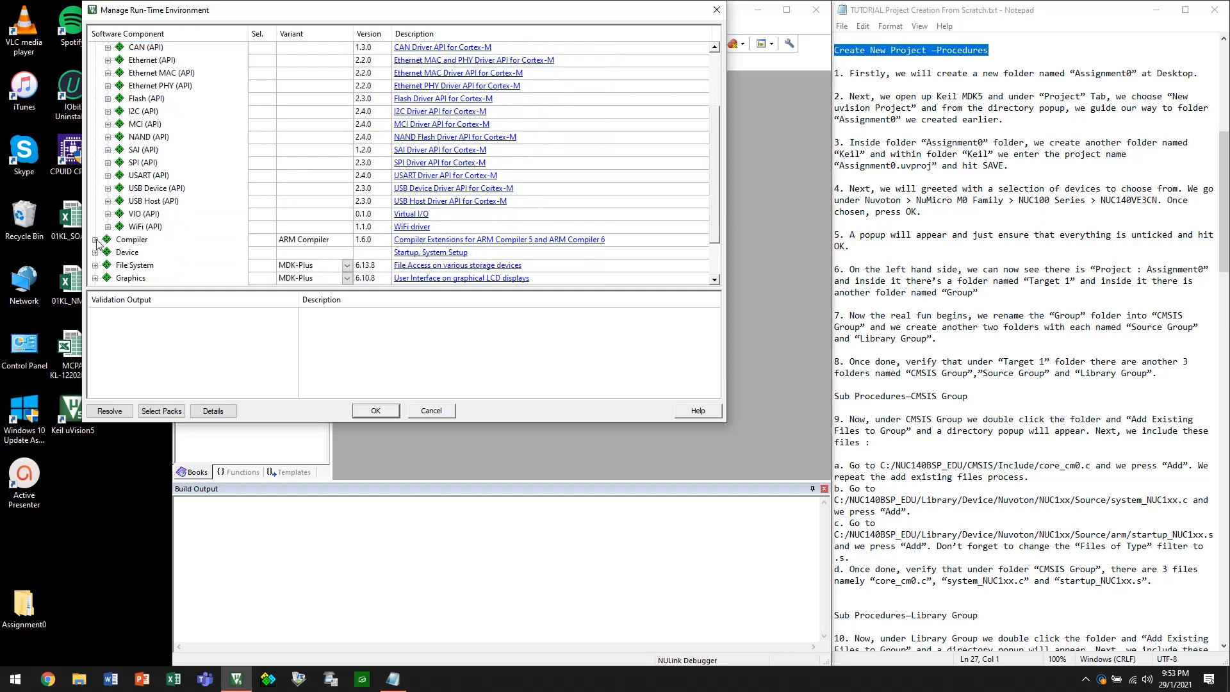
click(95, 240)
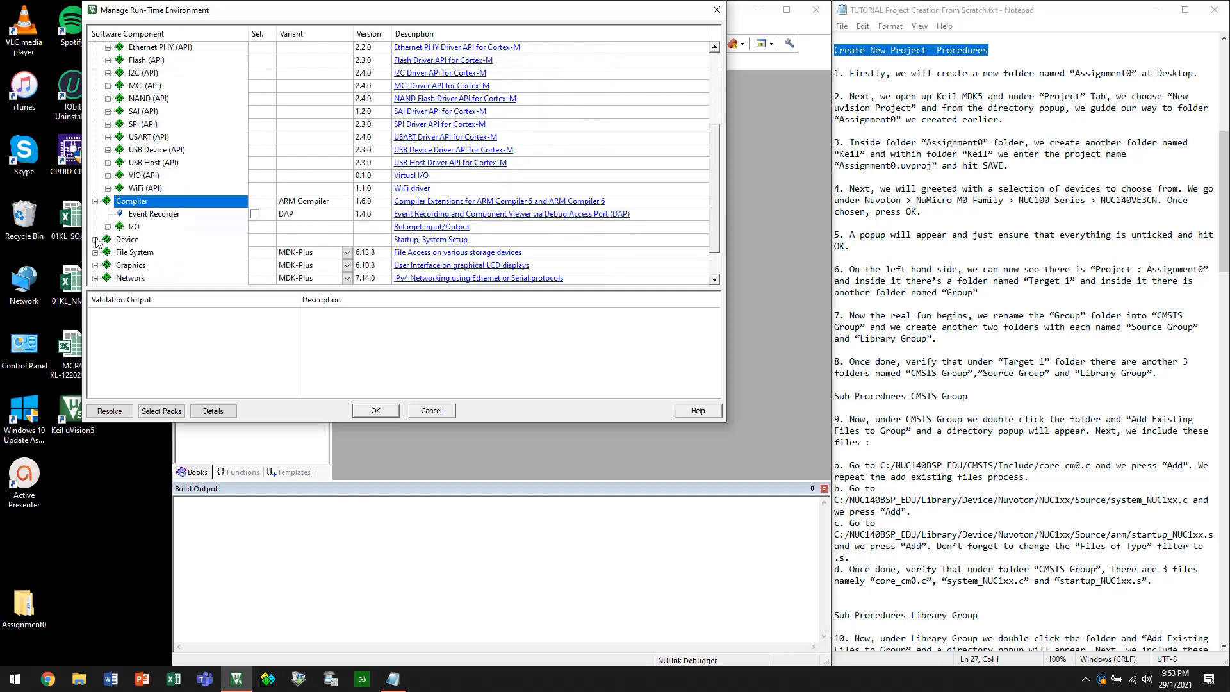
click(95, 239)
click(95, 214)
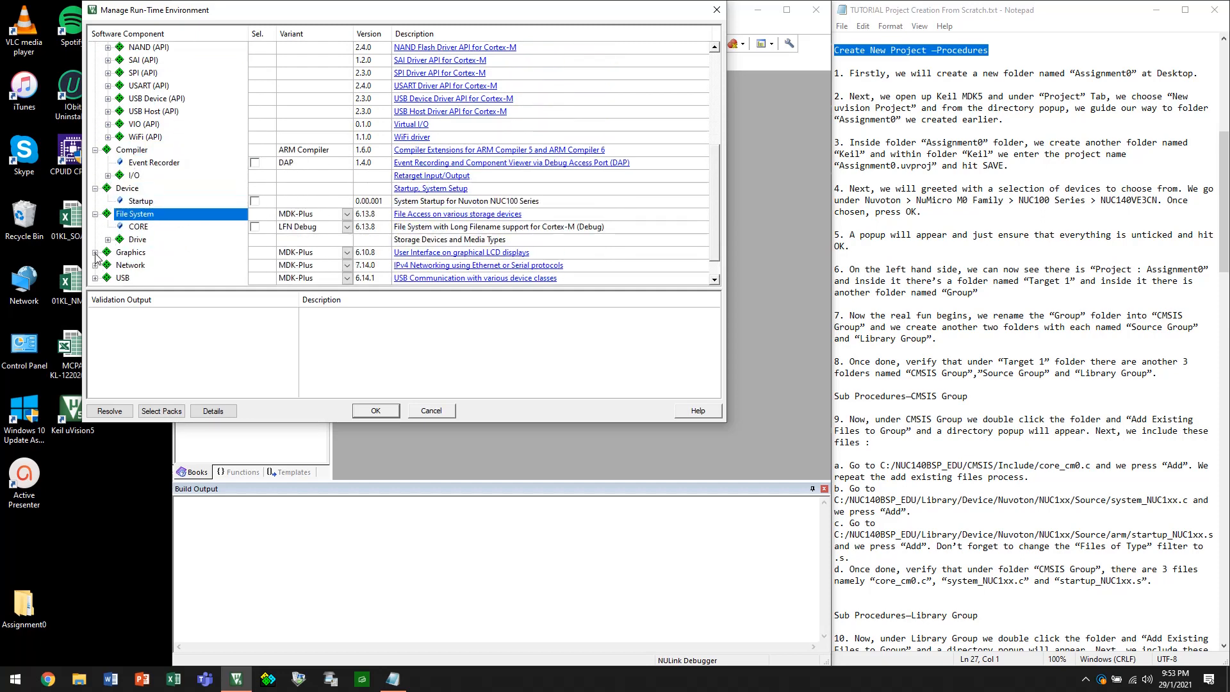
click(95, 253)
click(96, 278)
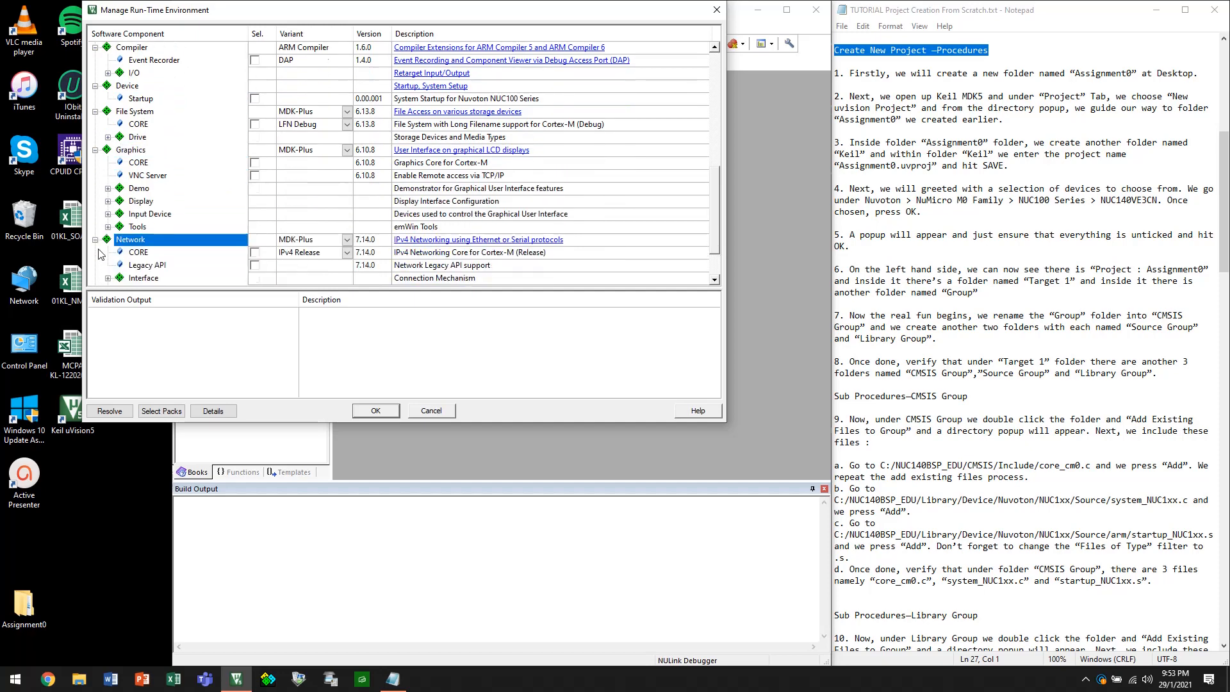
click(95, 214)
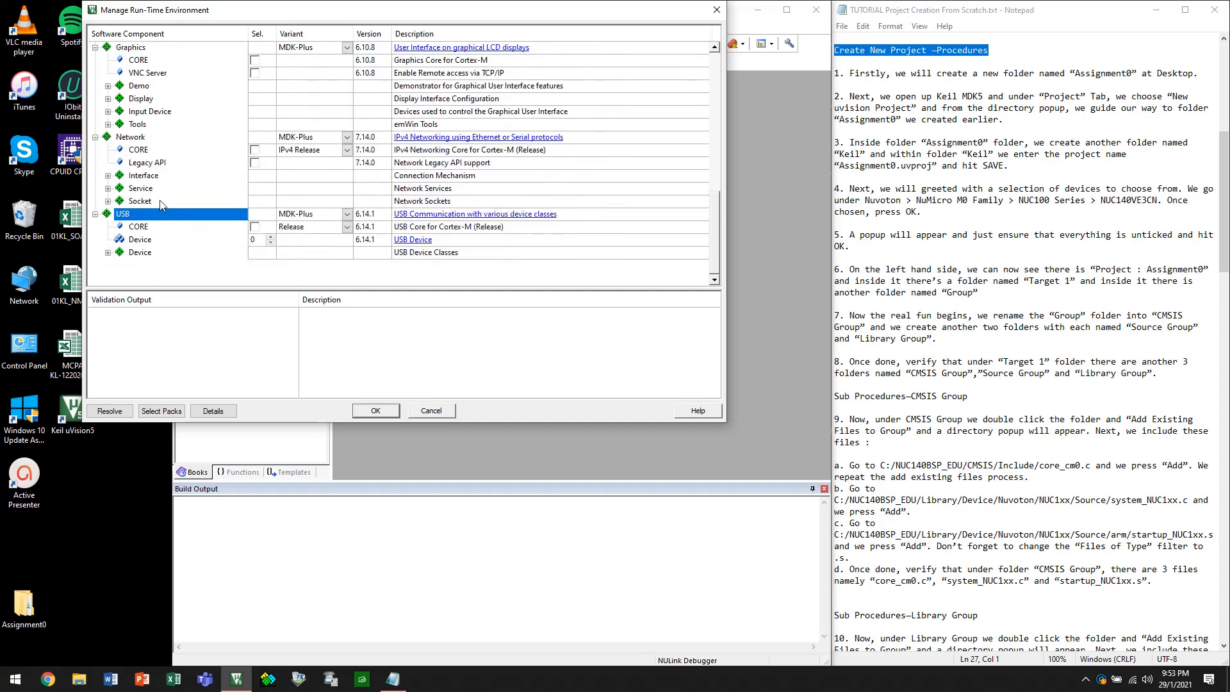
click(430, 412)
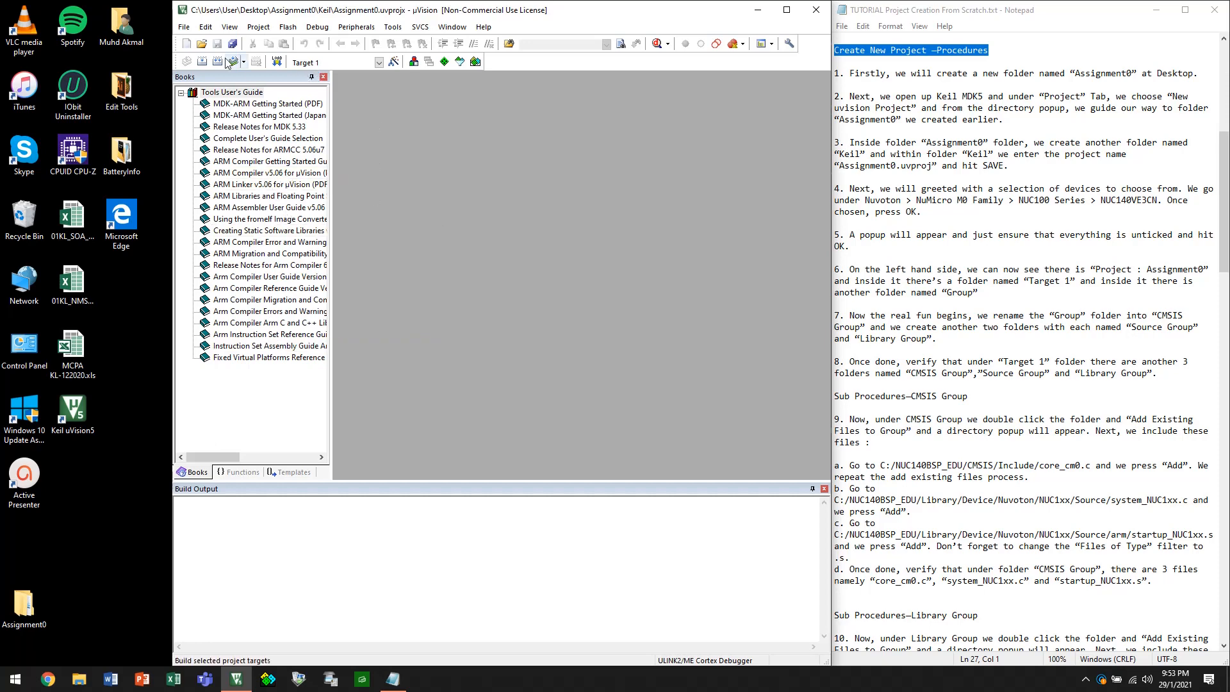
click(1085, 679)
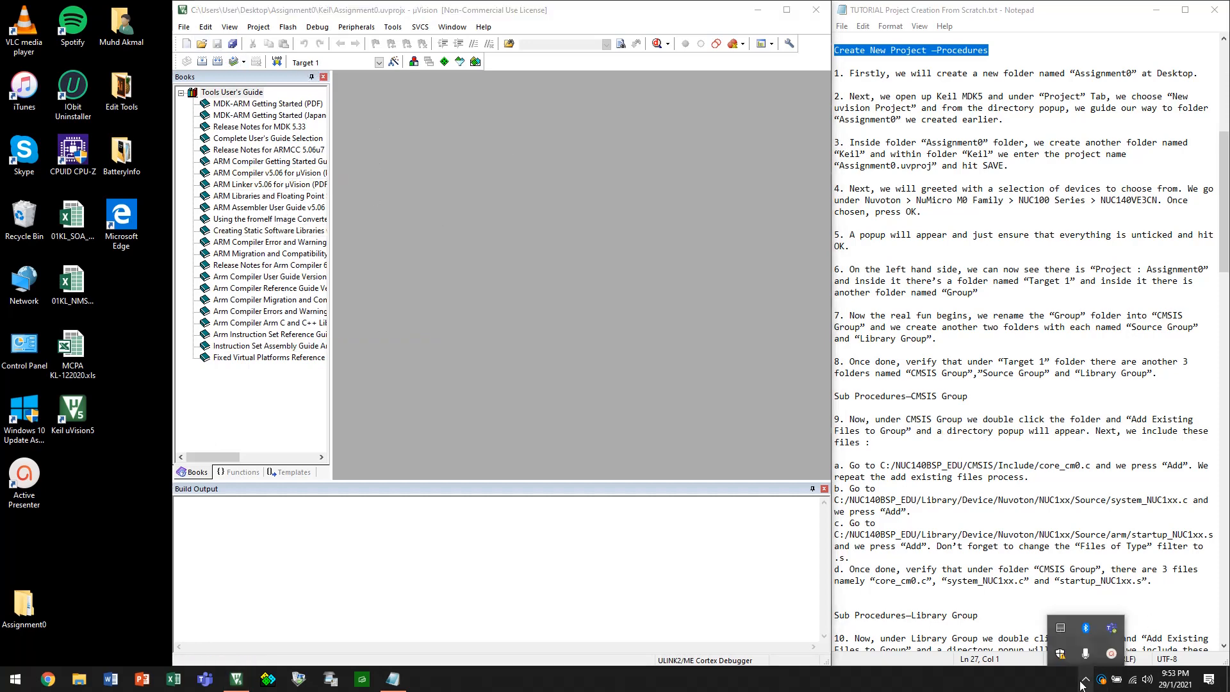
click(1112, 654)
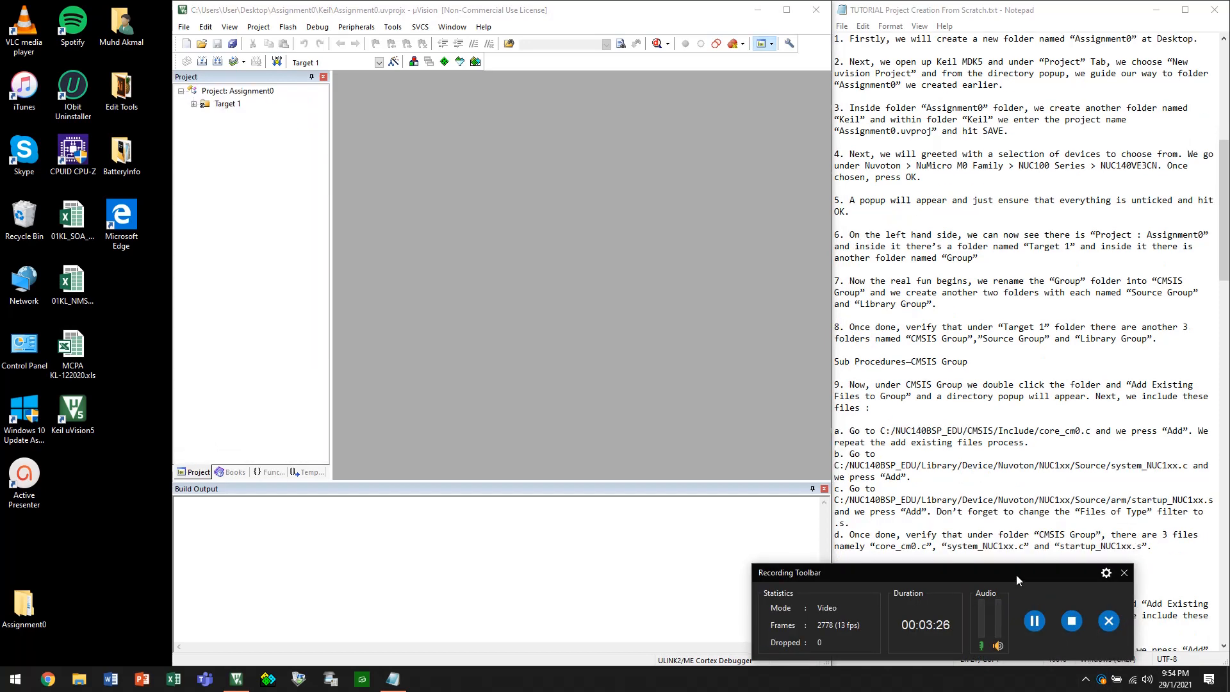
Expand Target 1 in the Assignment0 project tree and select the group inside it
click(220, 133)
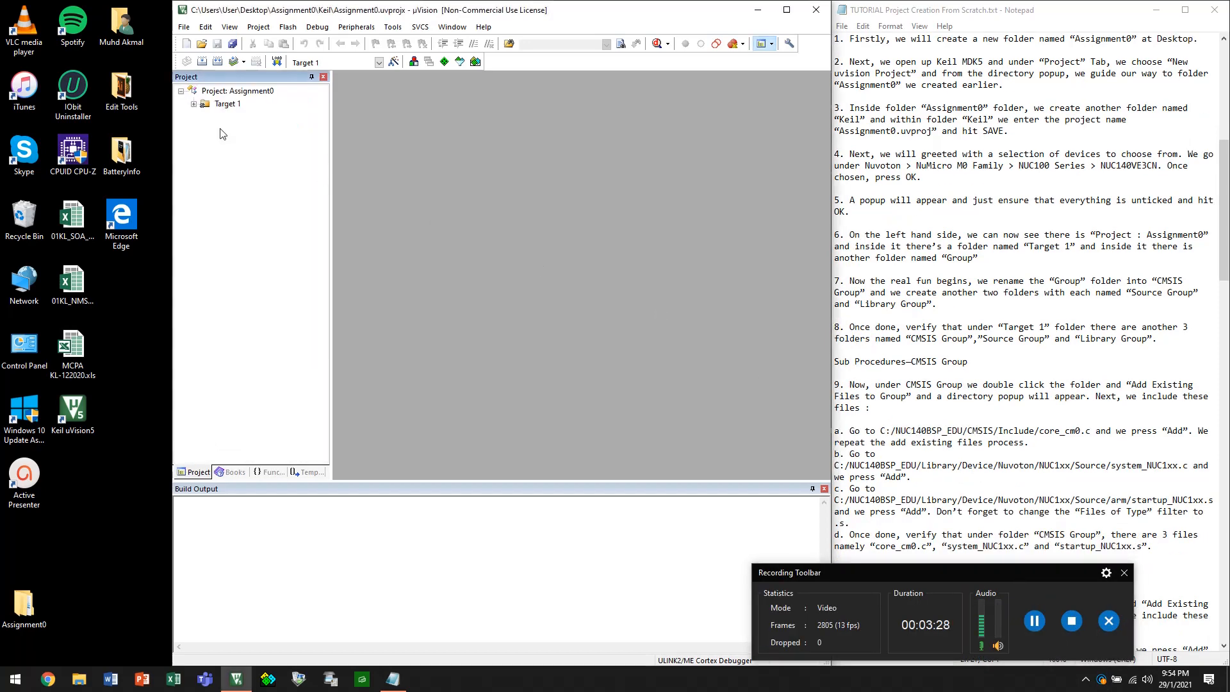
click(238, 92)
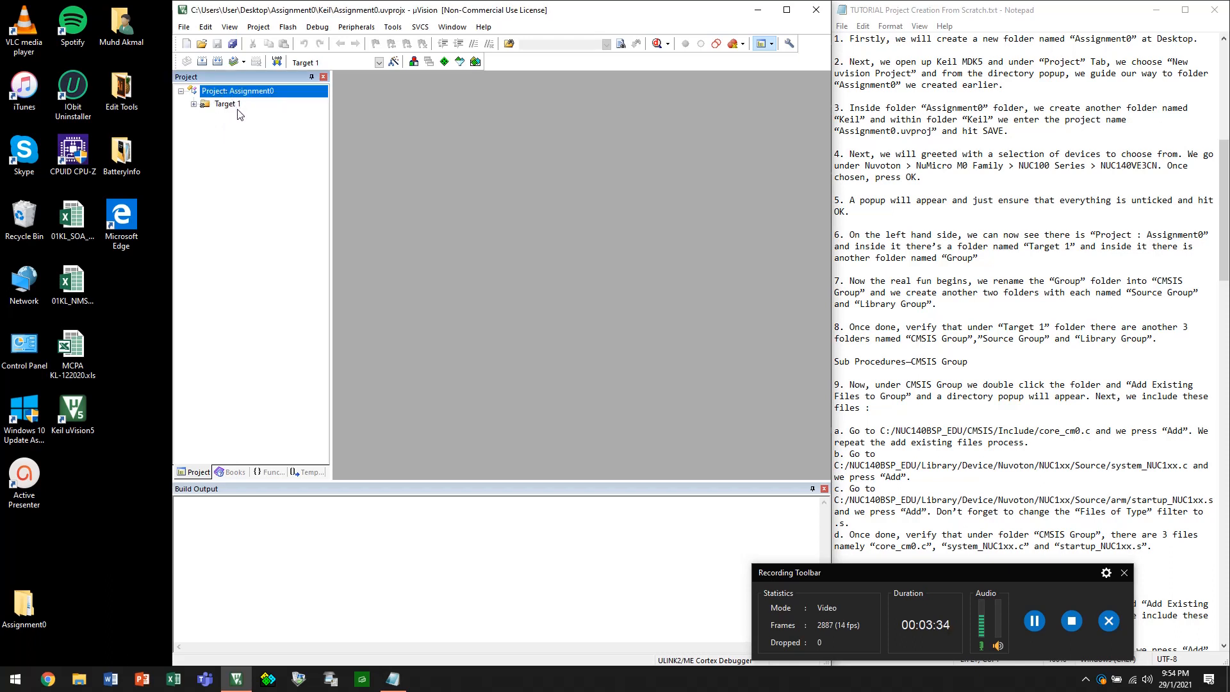
click(228, 105)
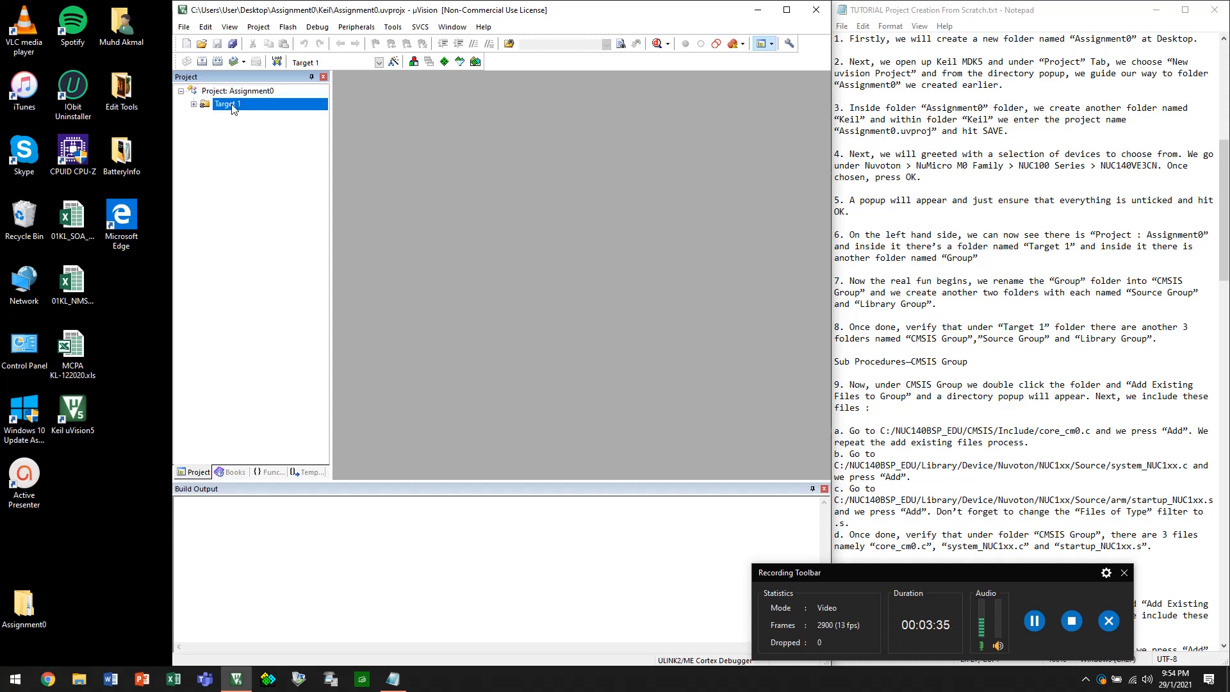
click(193, 104)
click(226, 117)
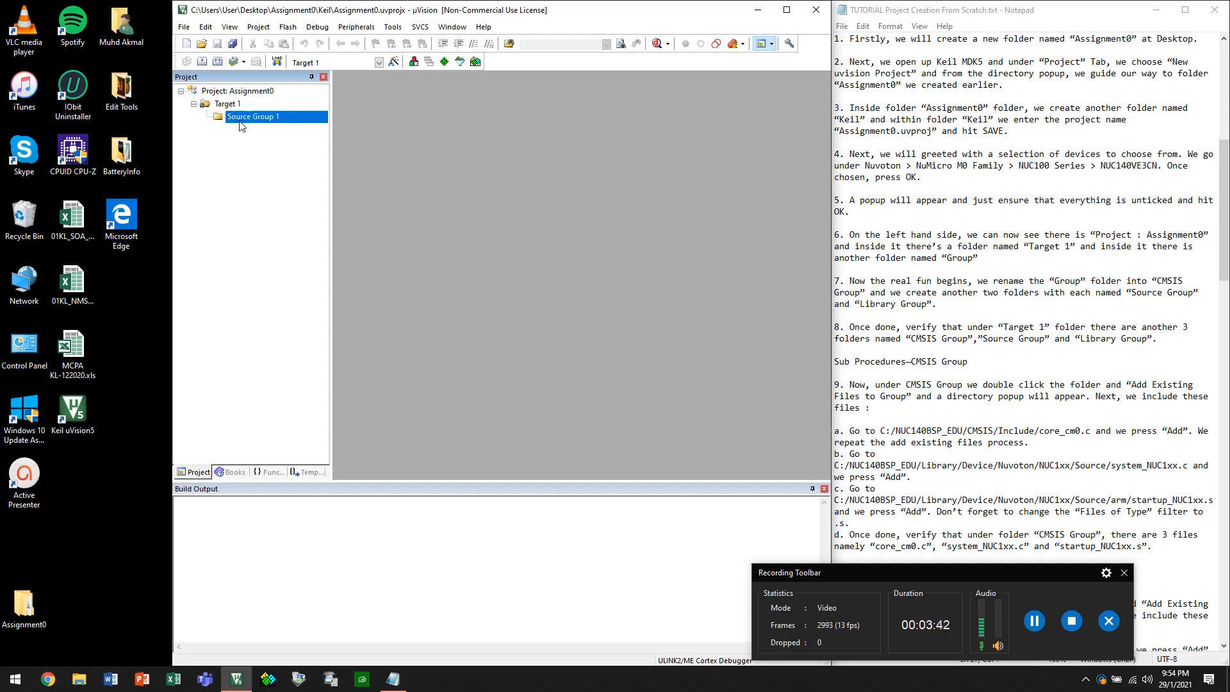
Rename Source Group 1 under Target 1 as CMSIS Group
right_click(240, 123)
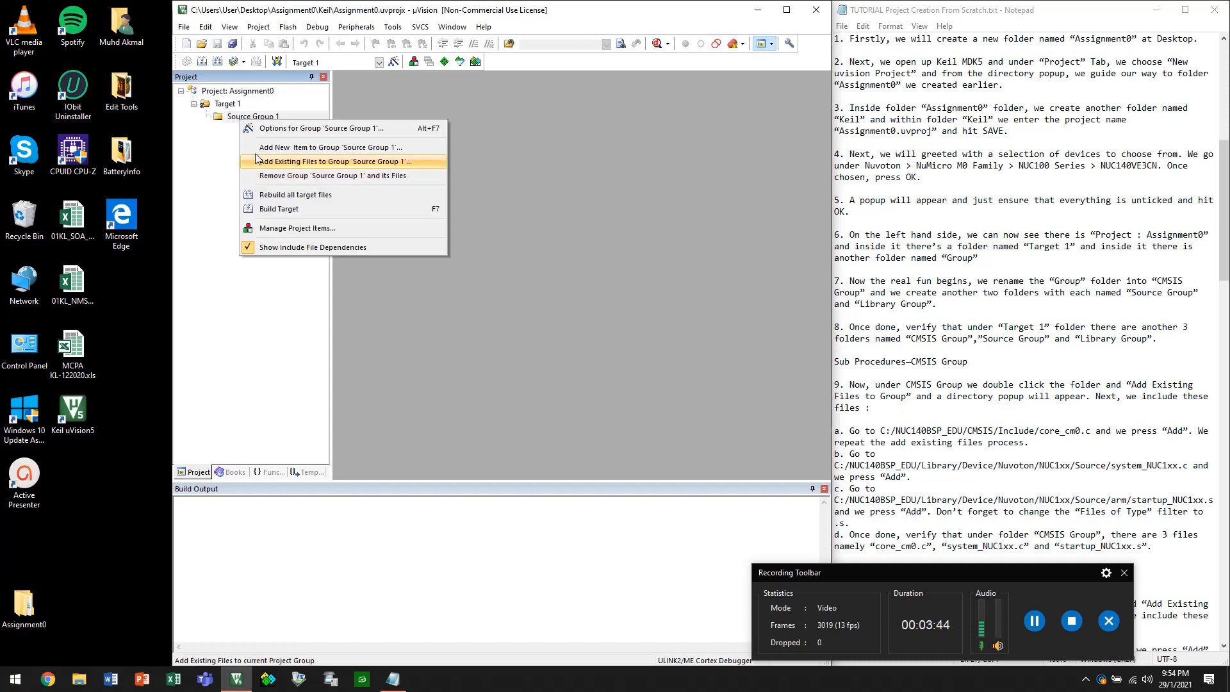
click(219, 137)
click(238, 122)
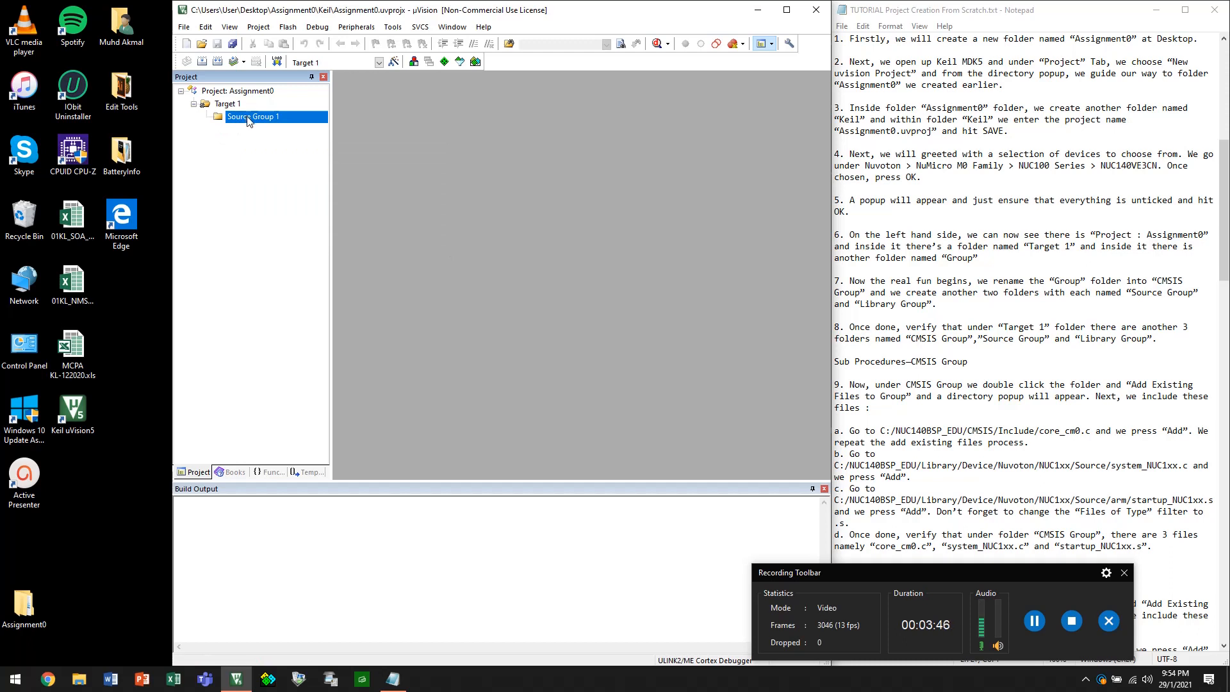
click(249, 121)
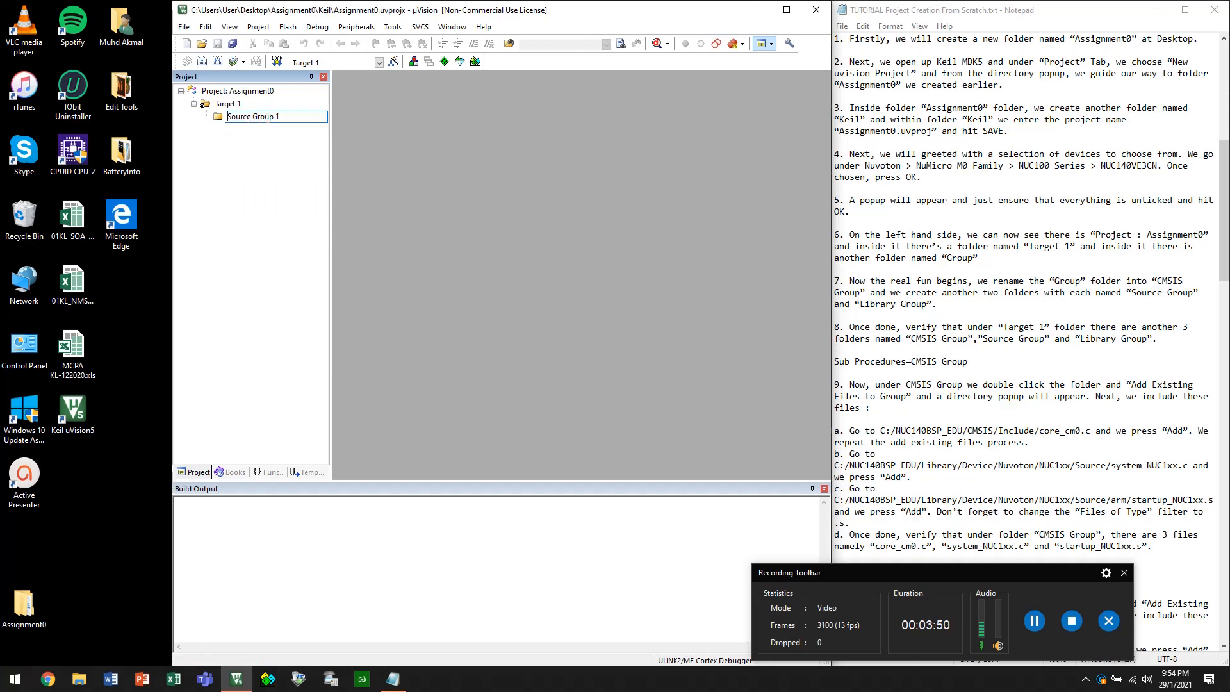
key(BackSpace)
key(BackSpace)
key(BackSpace)
key(BackSpace)
key(BackSpace)
key(BackSpace)
key(BackSpace)
key(BackSpace)
key(BackSpace)
key(Delete)
key(Delete)
key(Delete)
key(Delete)
text(CMSIS)
key(Return)
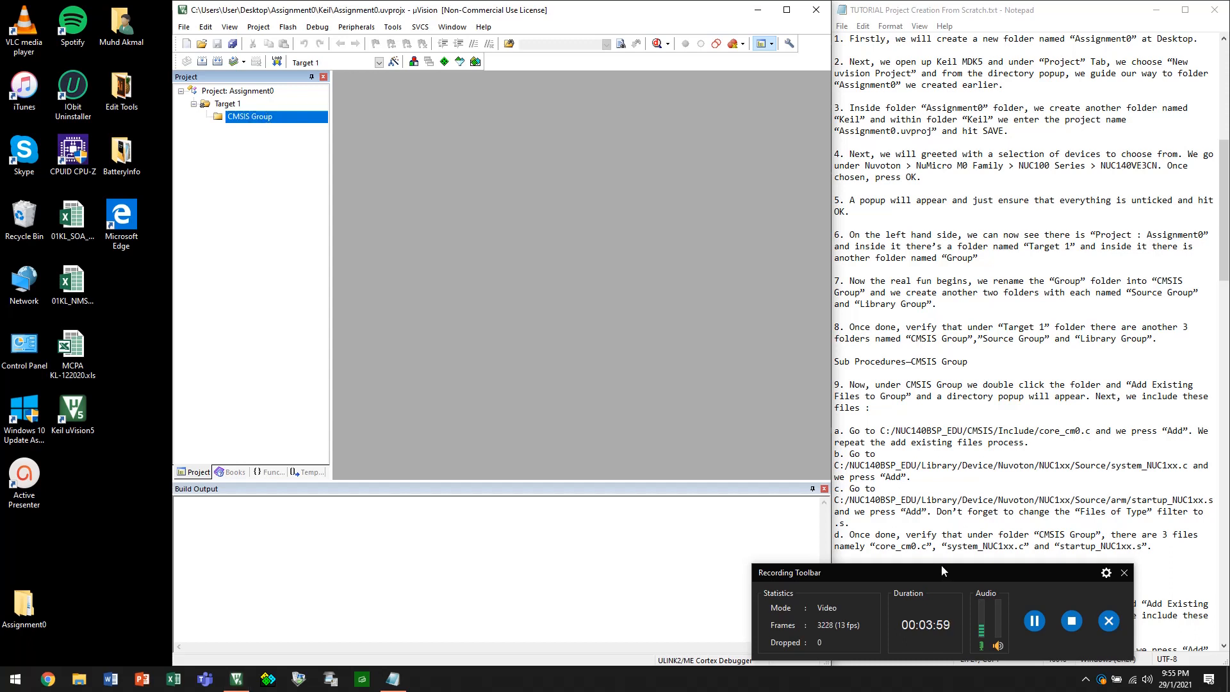
drag(940, 565, 1032, 565)
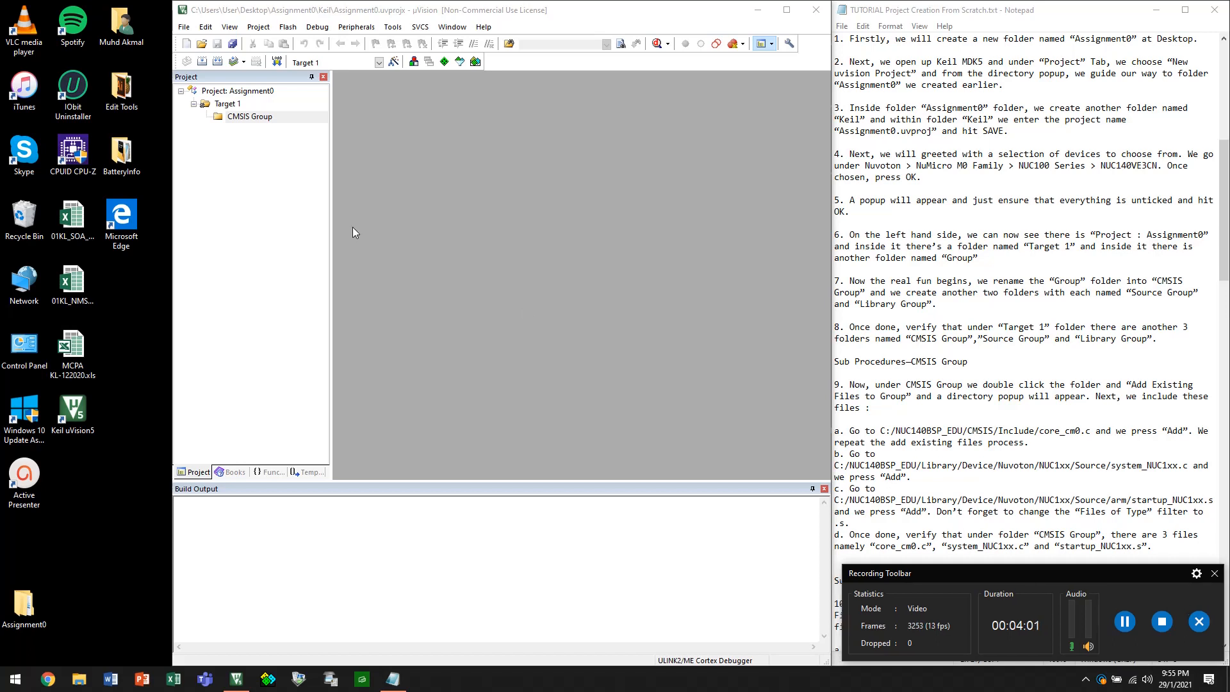
Add a new group to Target 1 and name it Source Group
click(233, 161)
click(232, 105)
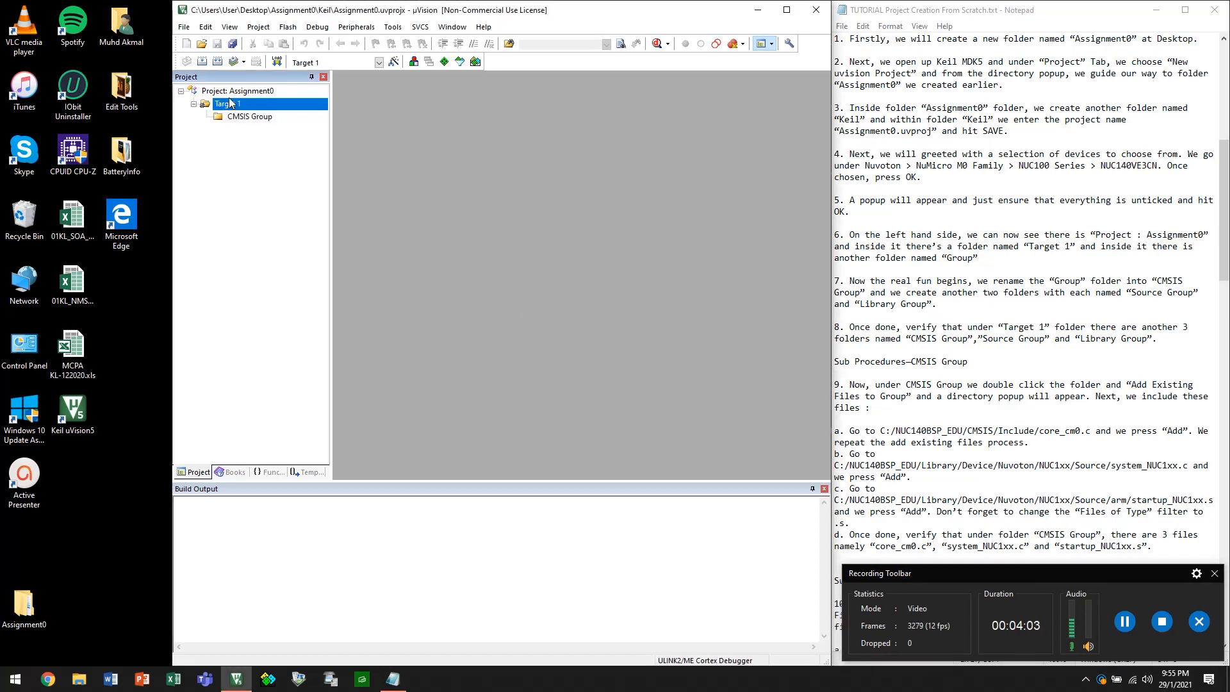
right_click(232, 103)
click(260, 128)
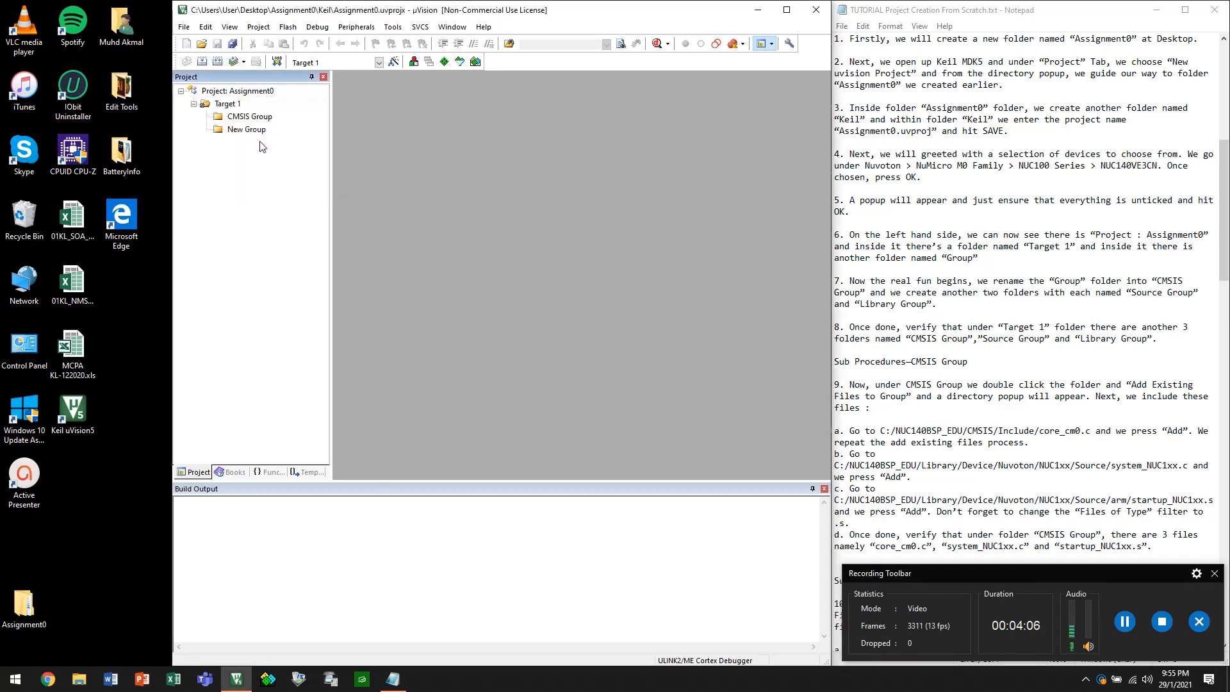
click(251, 131)
click(252, 131)
key(Delete)
key(Delete)
key(Delete)
text(Li)
key(BackSpace)
key(BackSpace)
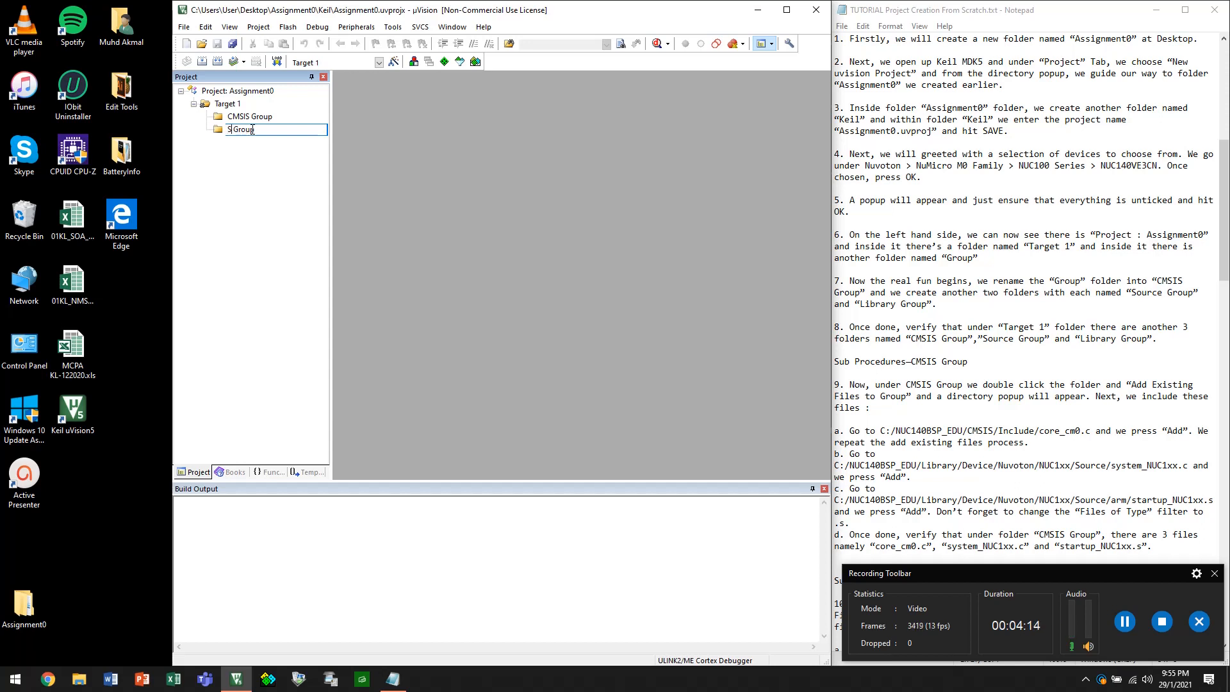
text(Source)
key(Return)
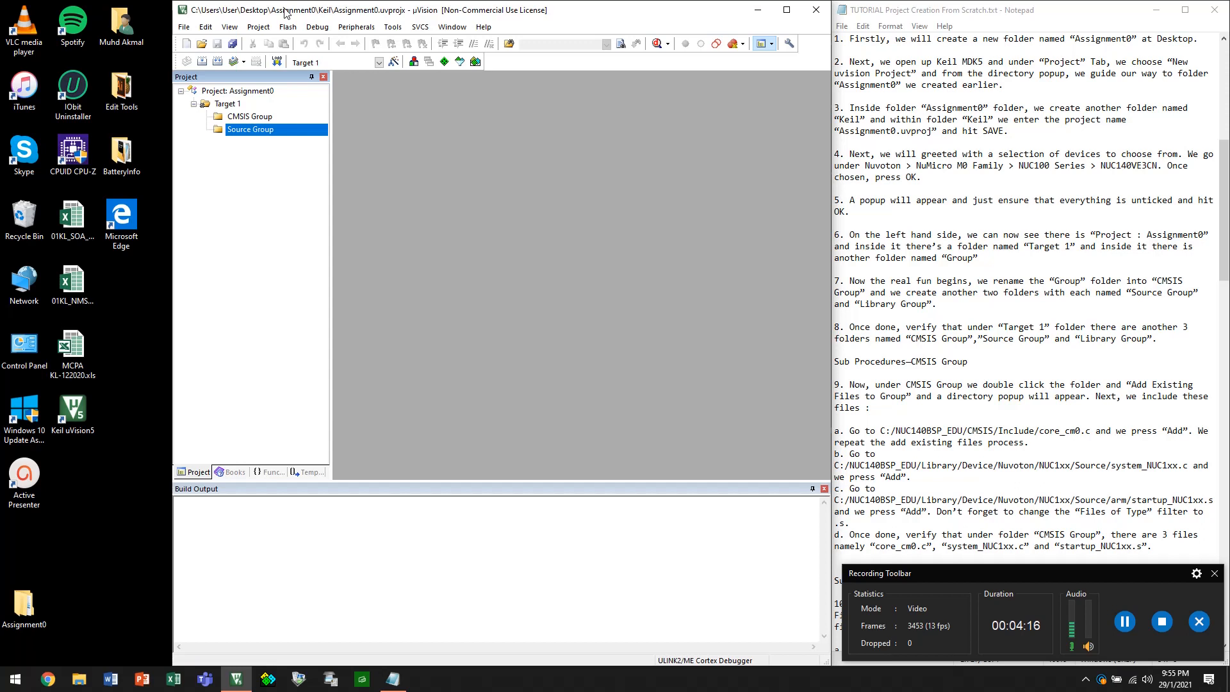
Add another new group to Target 1 and name it Library Group
right_click(221, 104)
click(245, 130)
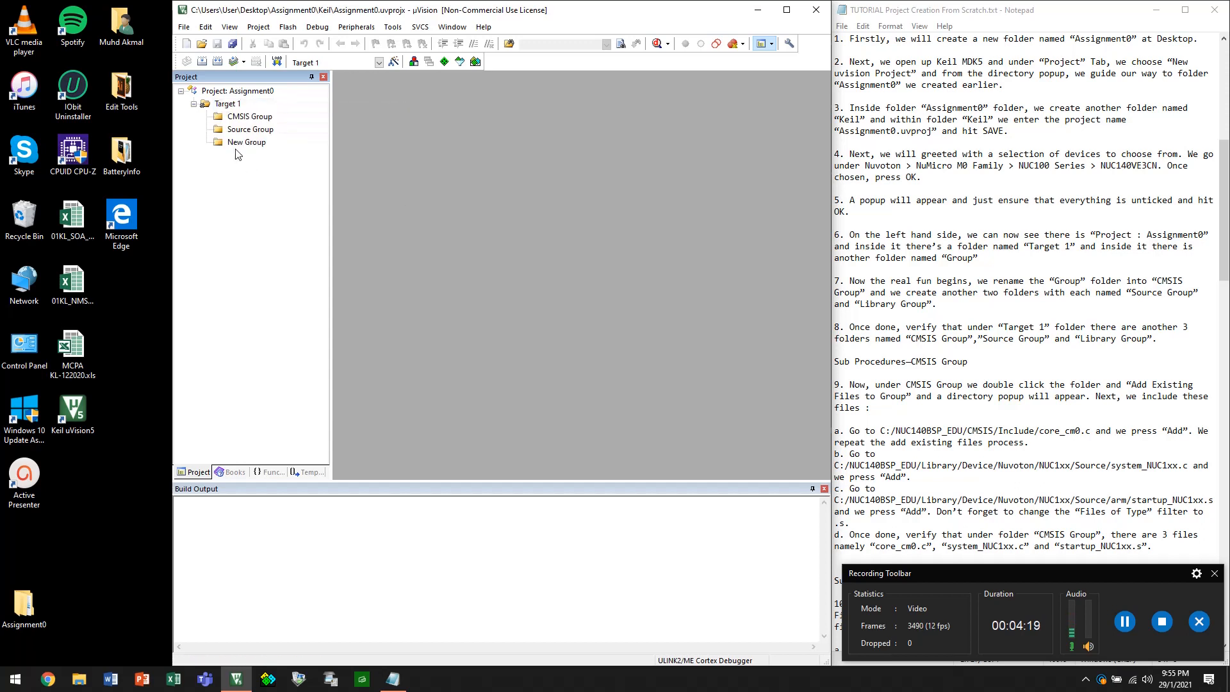
click(240, 143)
click(241, 143)
key(BackSpace)
key(BackSpace)
key(BackSpace)
text(Library)
key(Return)
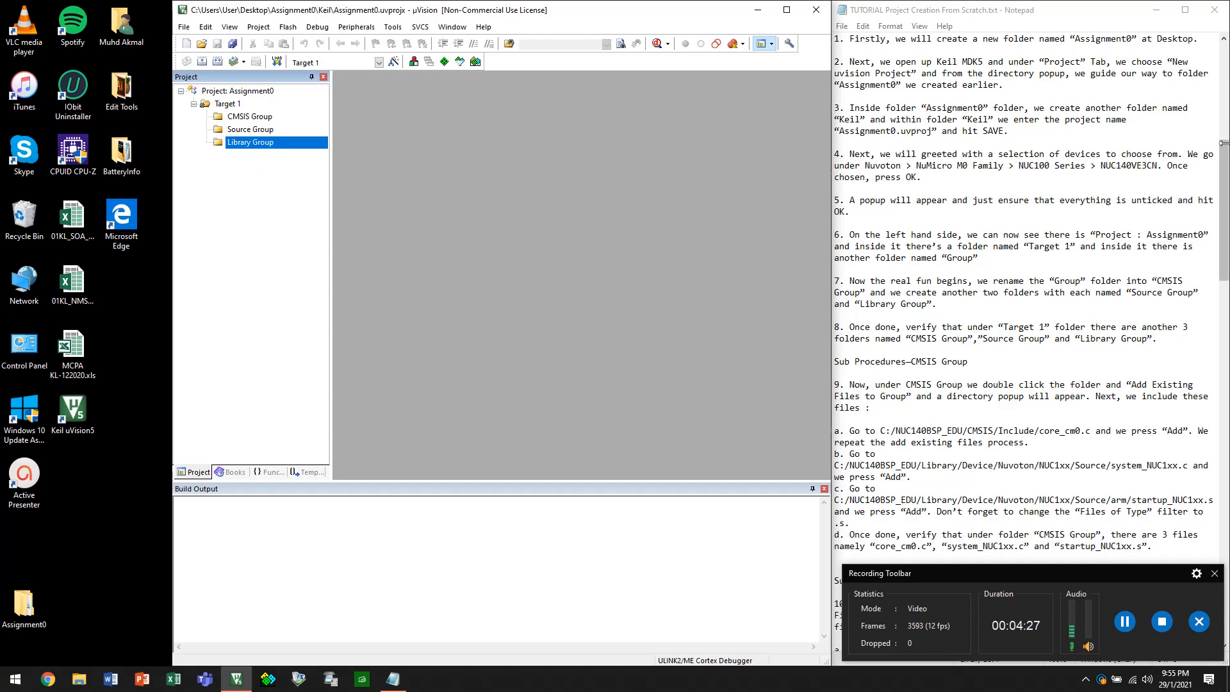
Switch to the Notepad tutorial notes, compare step 8 with the project's groups, and look over the three sub-procedure sections
click(1026, 347)
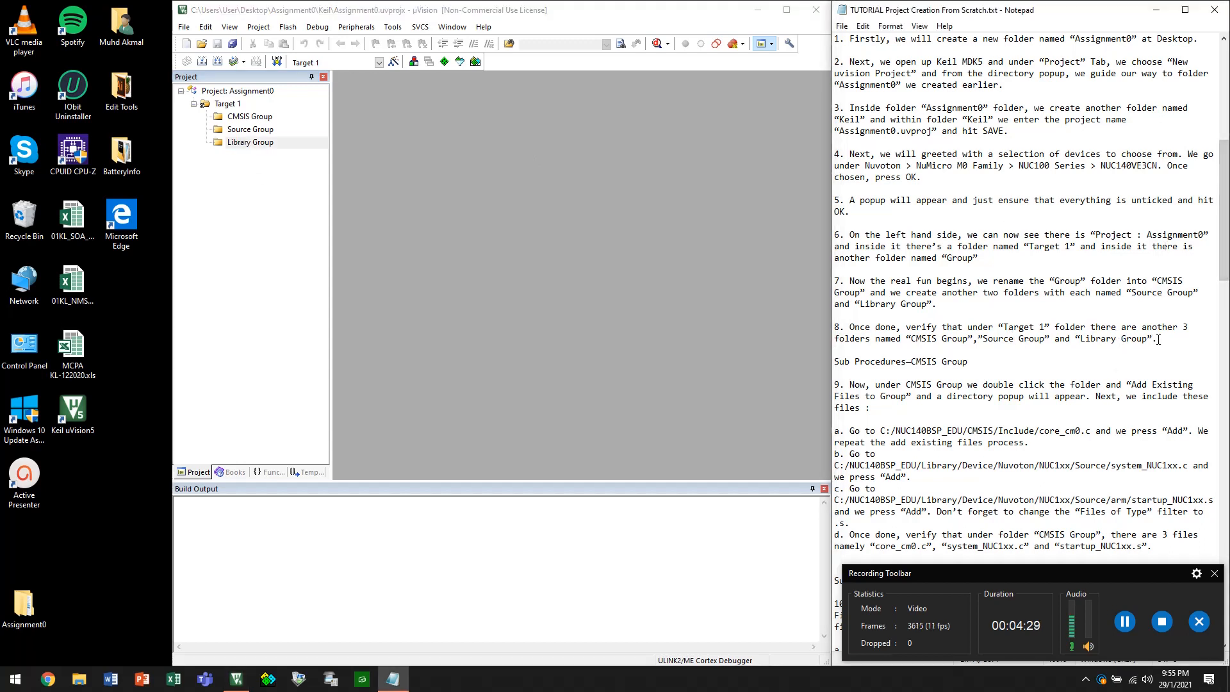
drag(1158, 340, 826, 329)
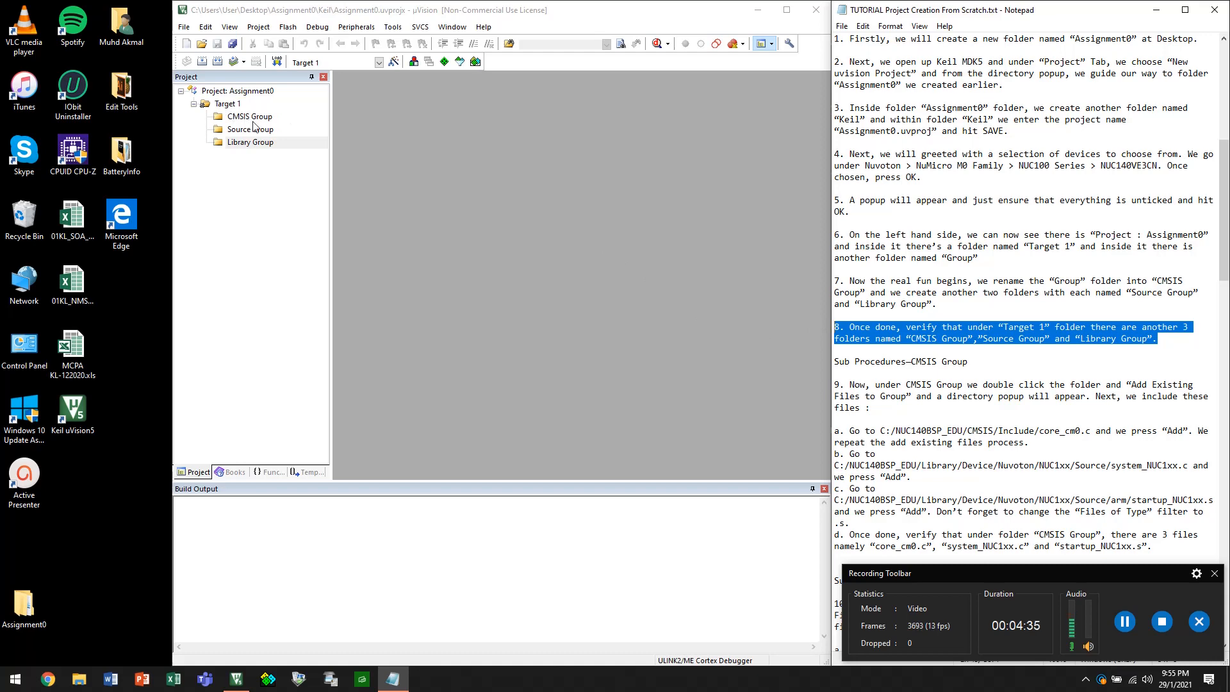
scroll(1003, 248, down, 5)
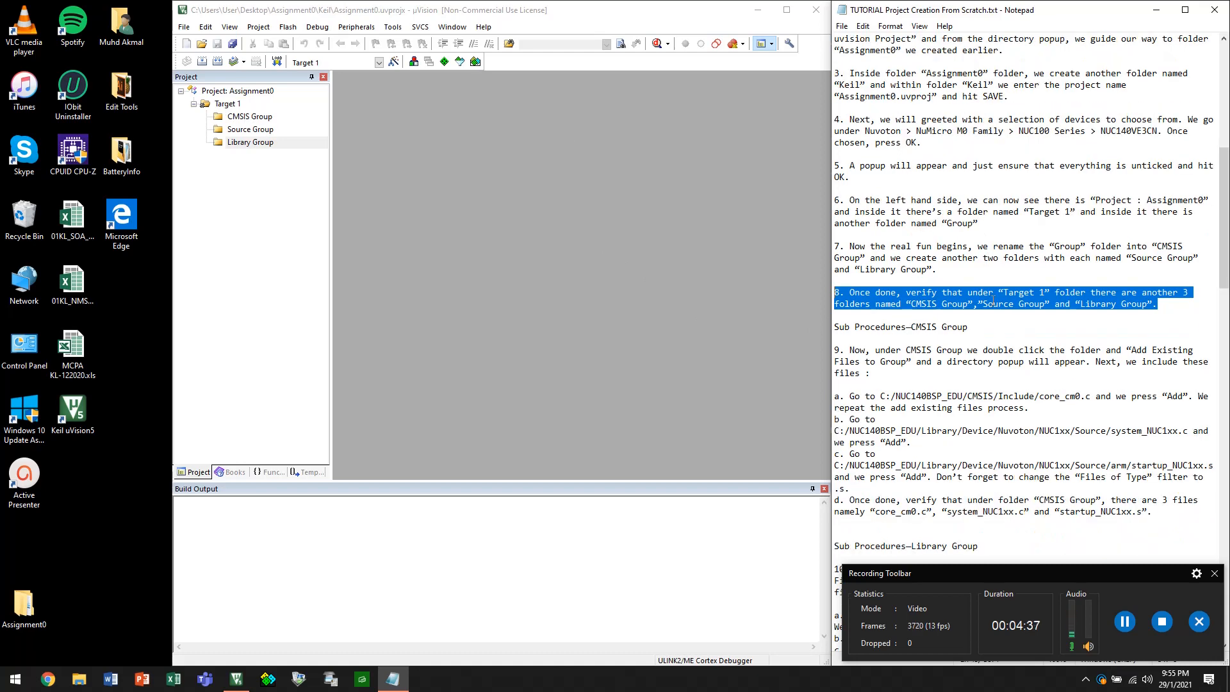
scroll(967, 217, down, 5)
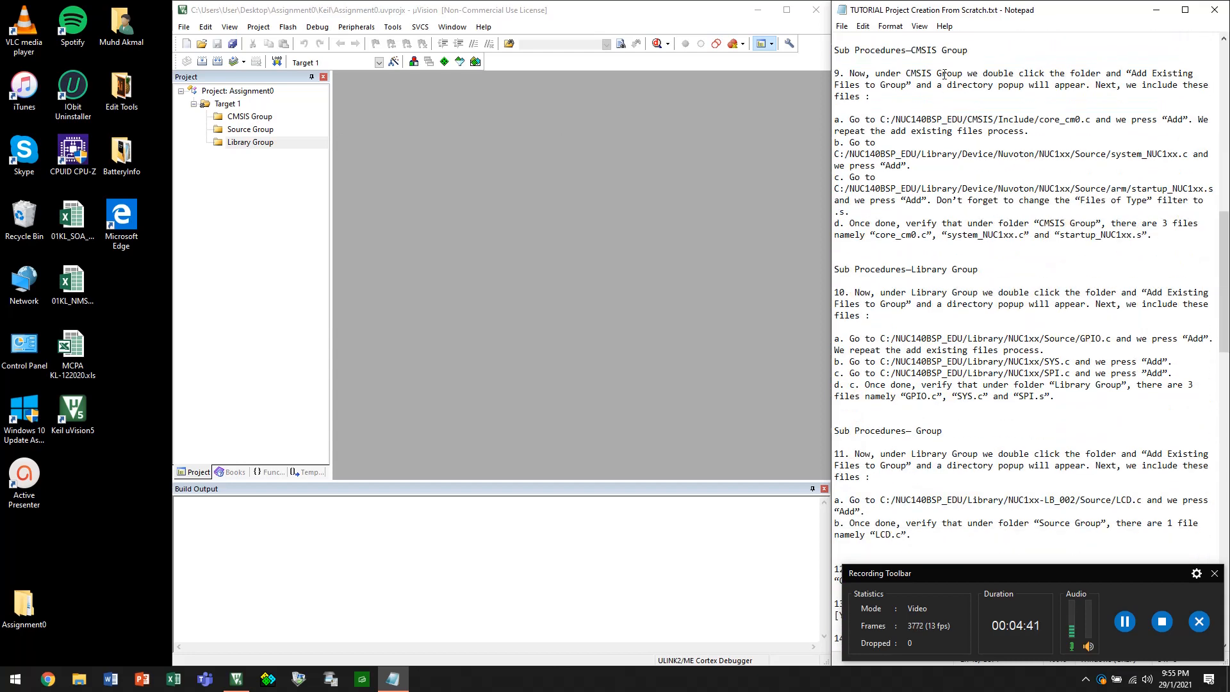
drag(976, 48, 833, 50)
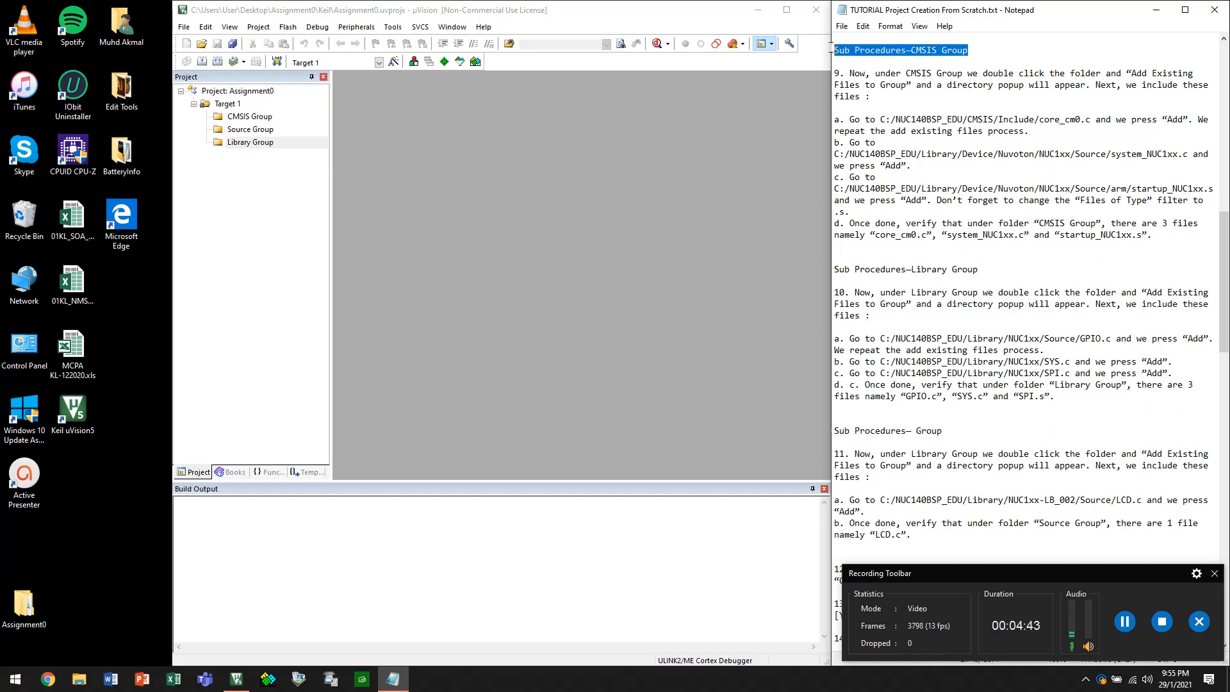
click(992, 264)
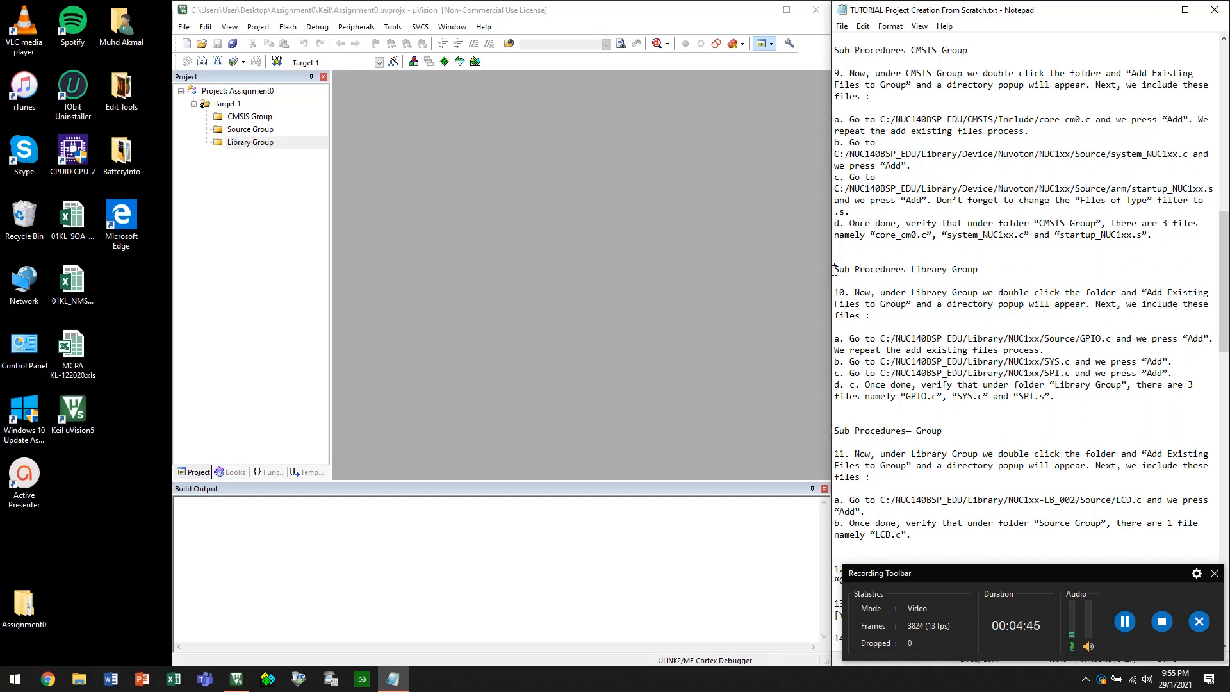
drag(977, 271, 844, 263)
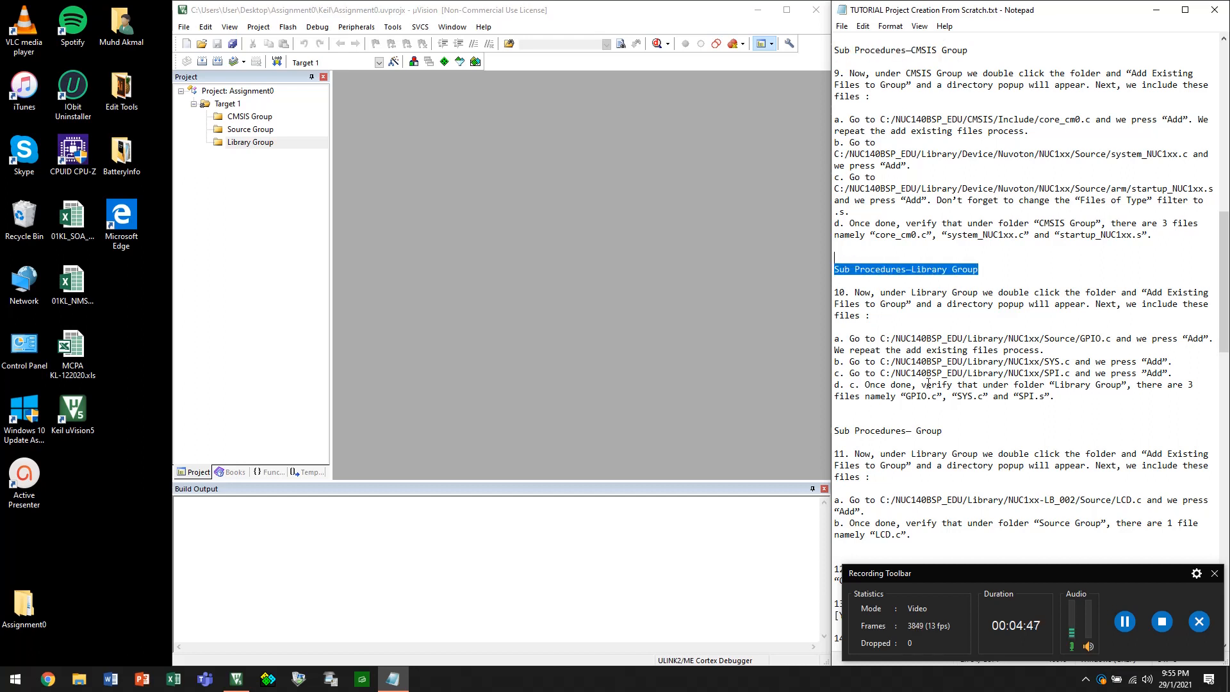
drag(942, 429, 828, 430)
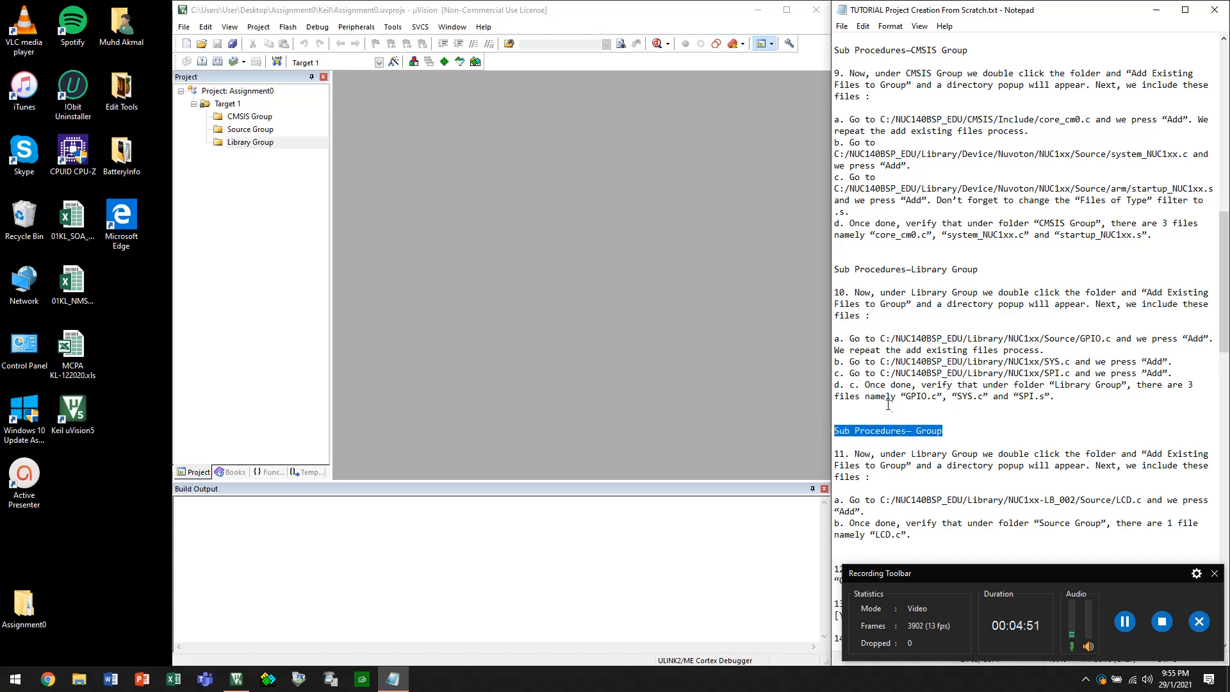
Correct the third sub-procedure's heading in the notes to "Source Group" and change "Library" to "Source" in step 11's opening words
click(914, 431)
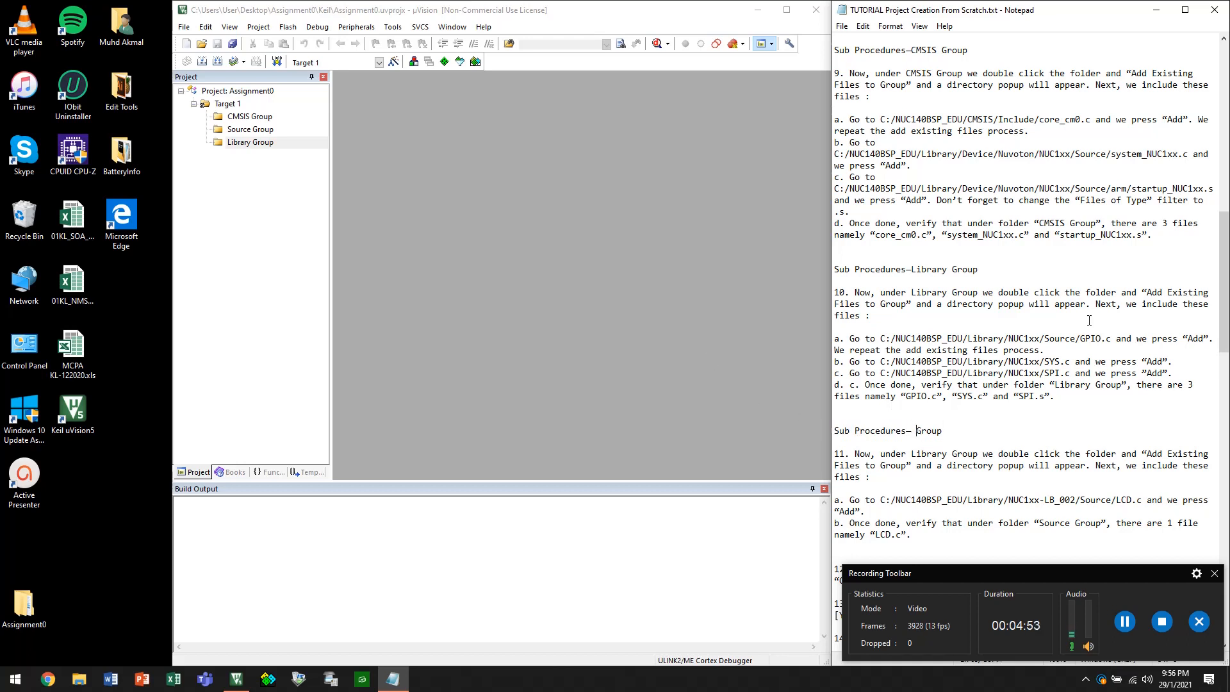
text(Source)
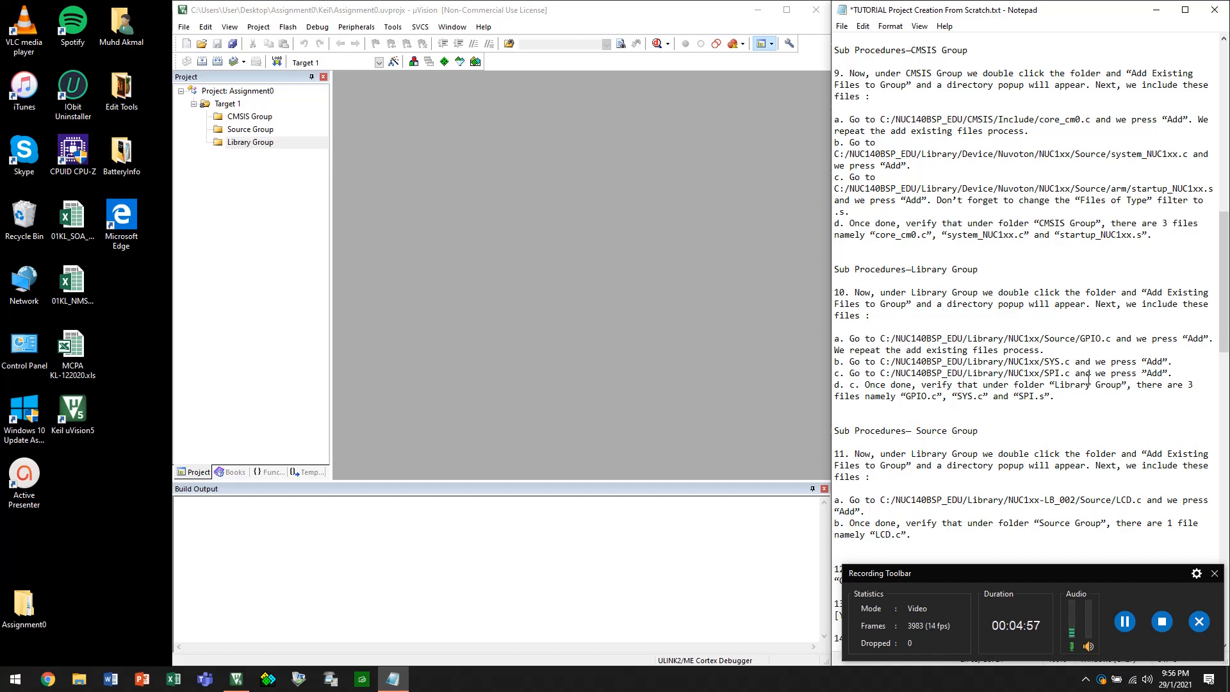
double_click(925, 456)
key(Delete)
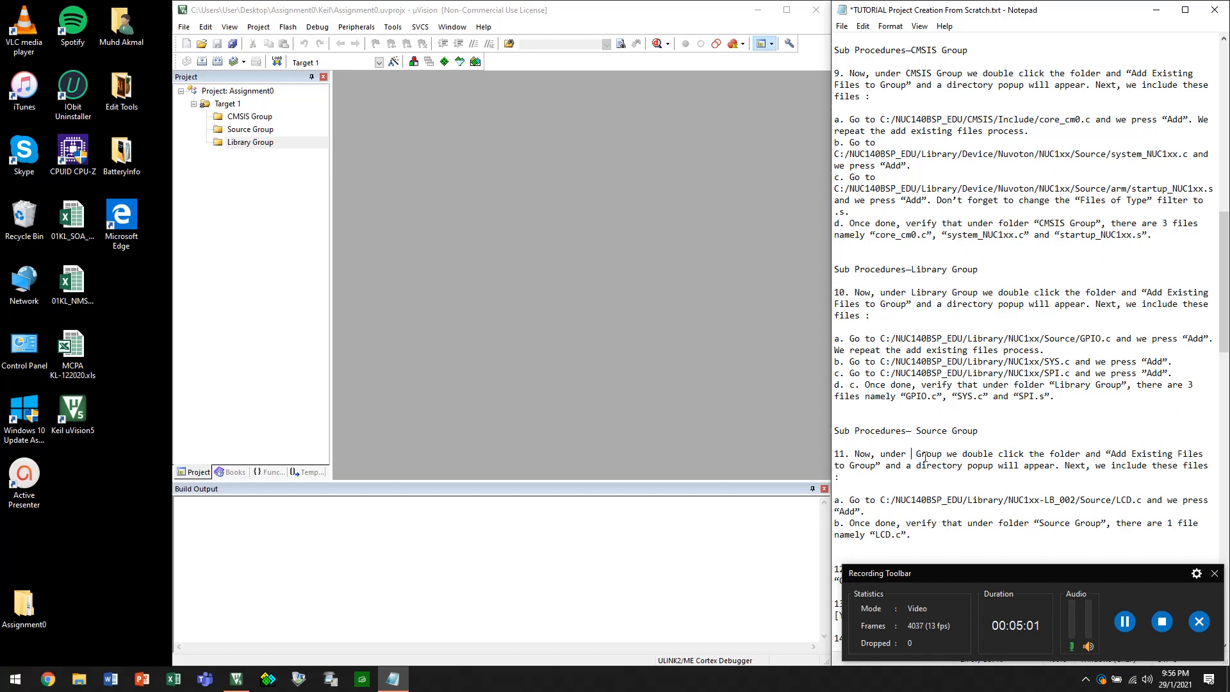
text(Source)
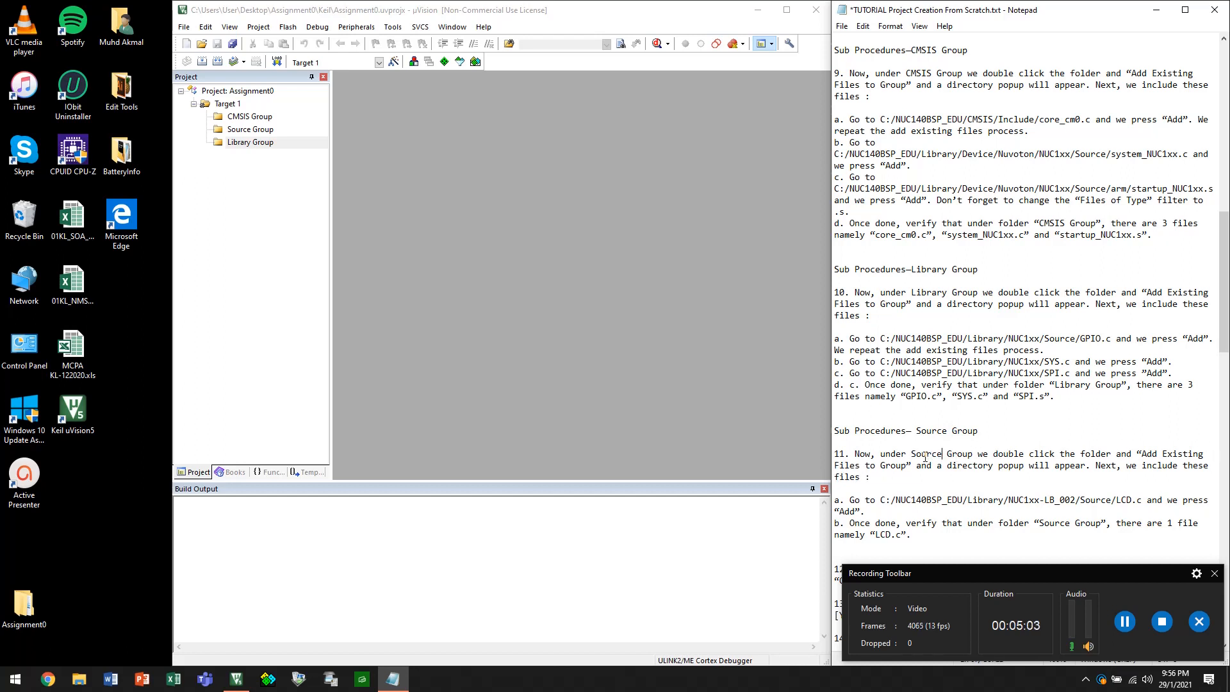
Switch to µVision, start adding existing files to CMSIS Group, enlarge the file dialog and browse to C:/NUC140BSP_EDU
click(236, 130)
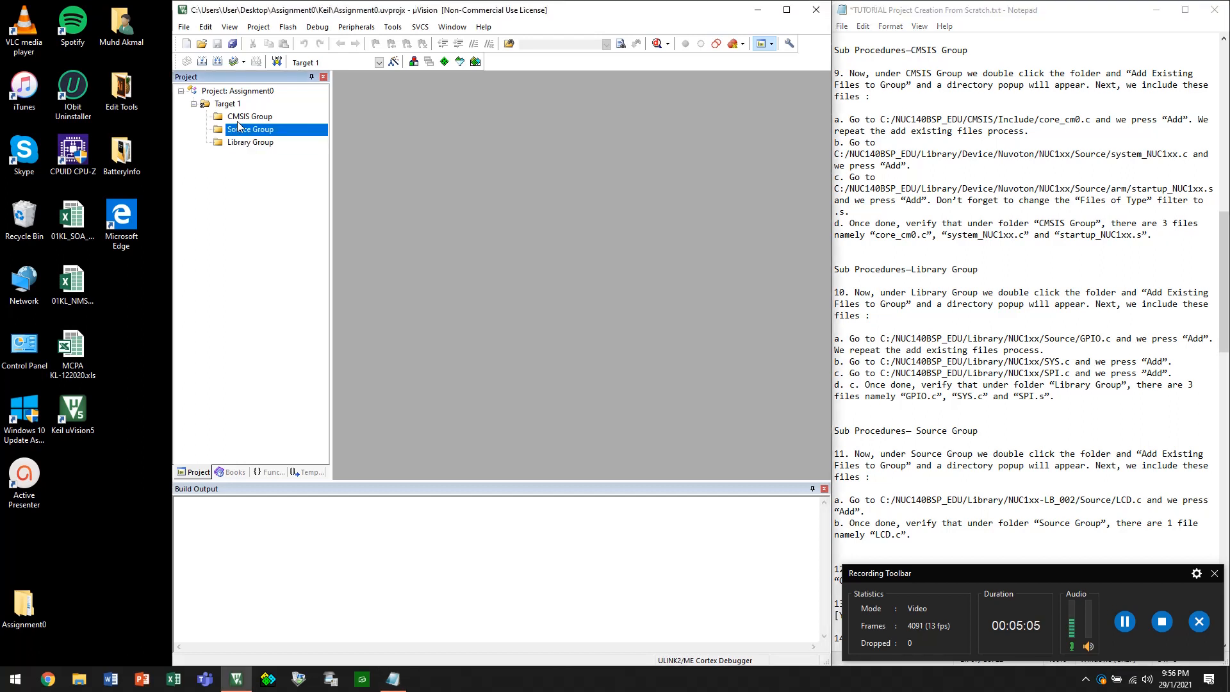
click(238, 119)
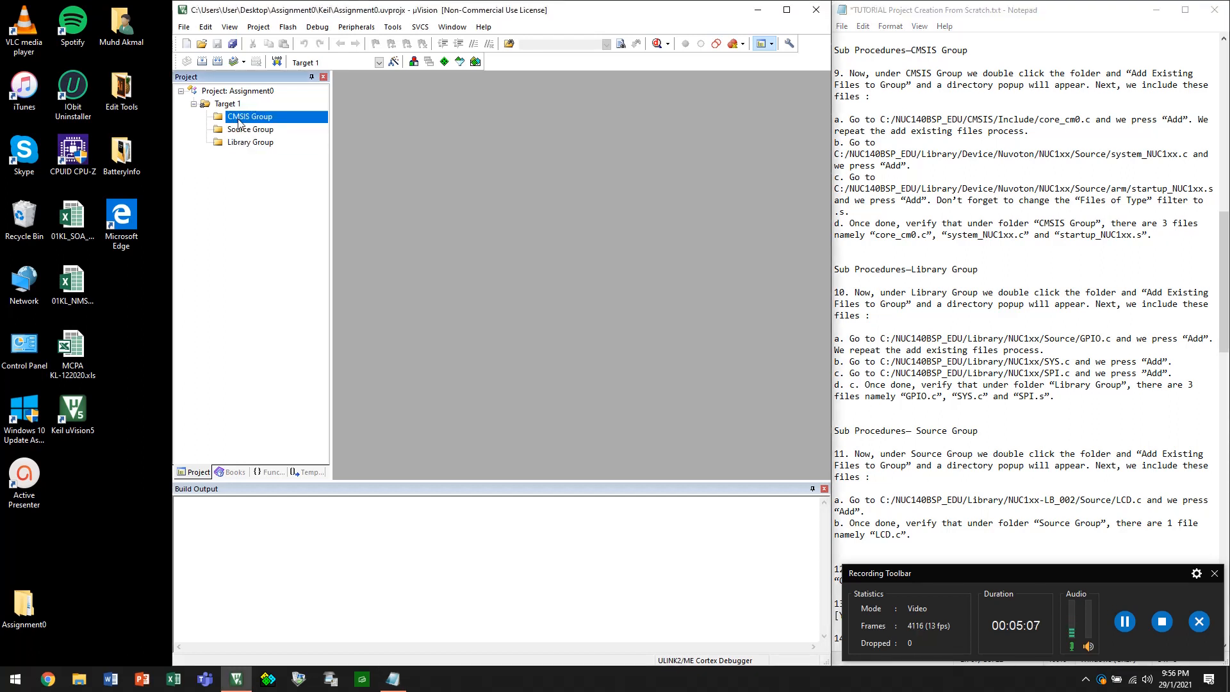
right_click(238, 121)
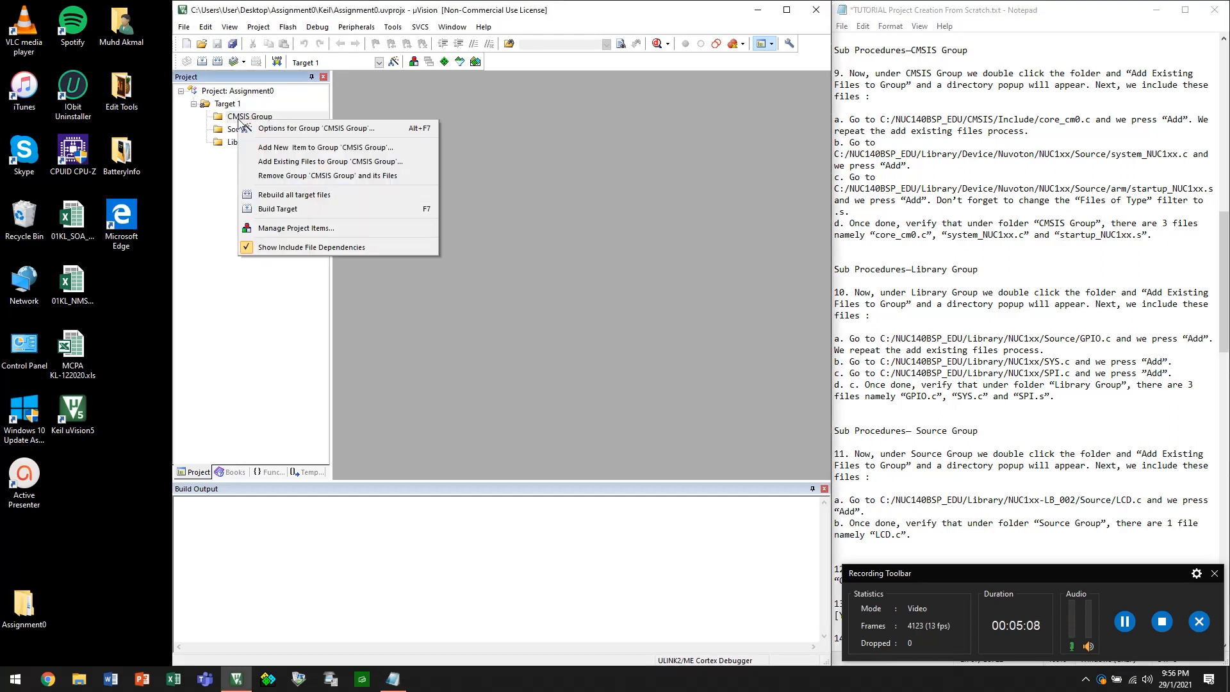
click(271, 164)
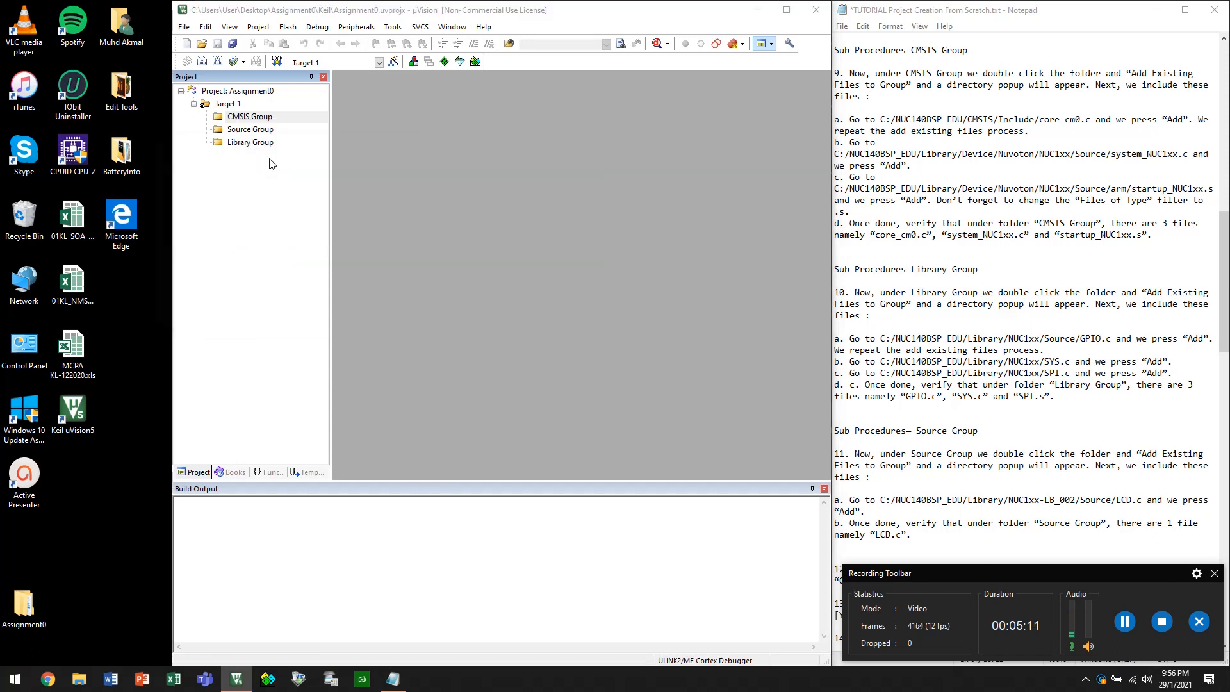
drag(314, 156, 472, 154)
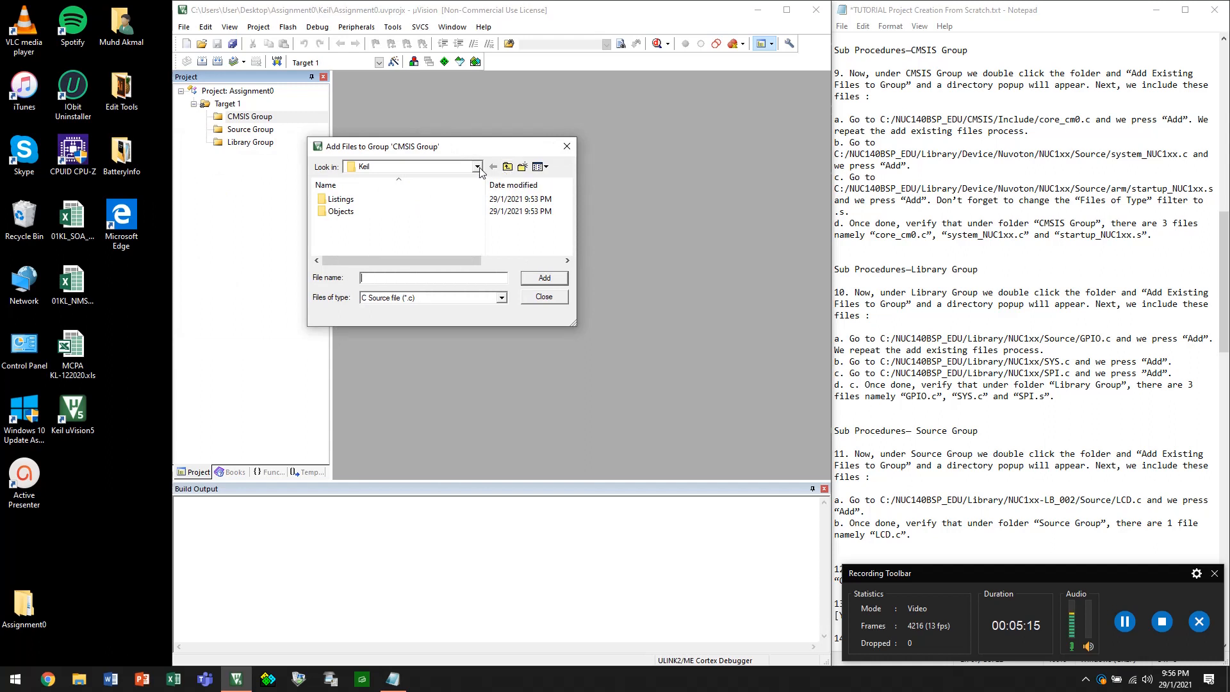
click(477, 166)
click(477, 166)
click(477, 167)
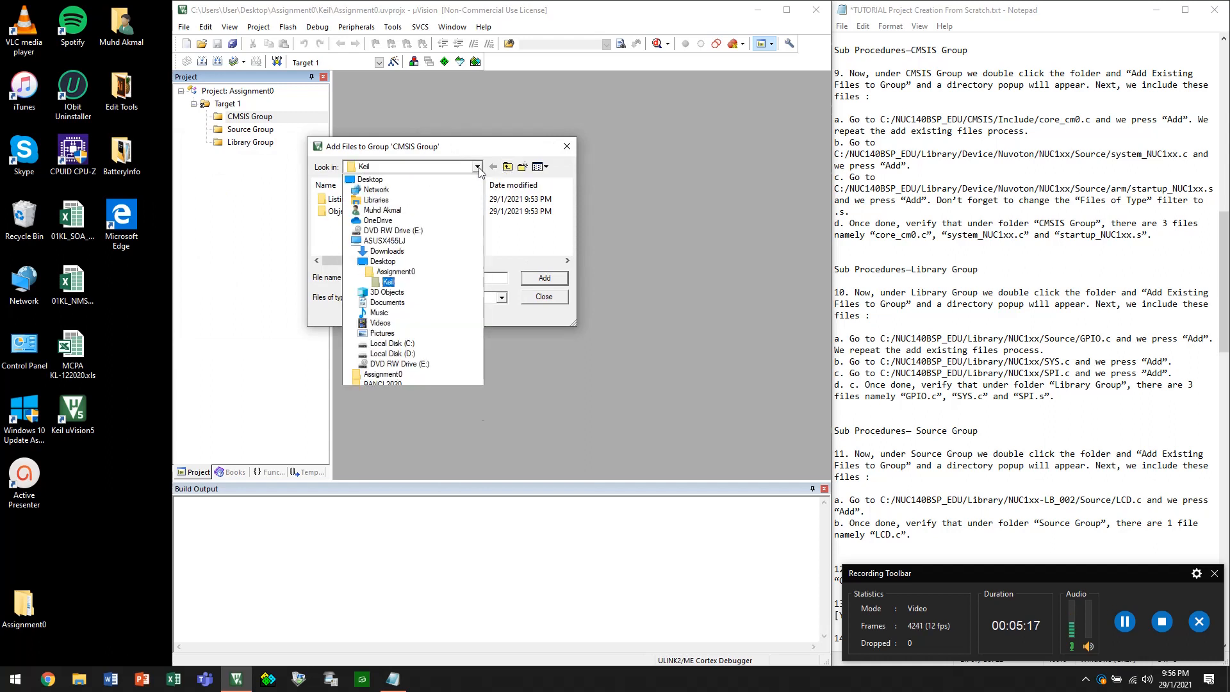
click(408, 344)
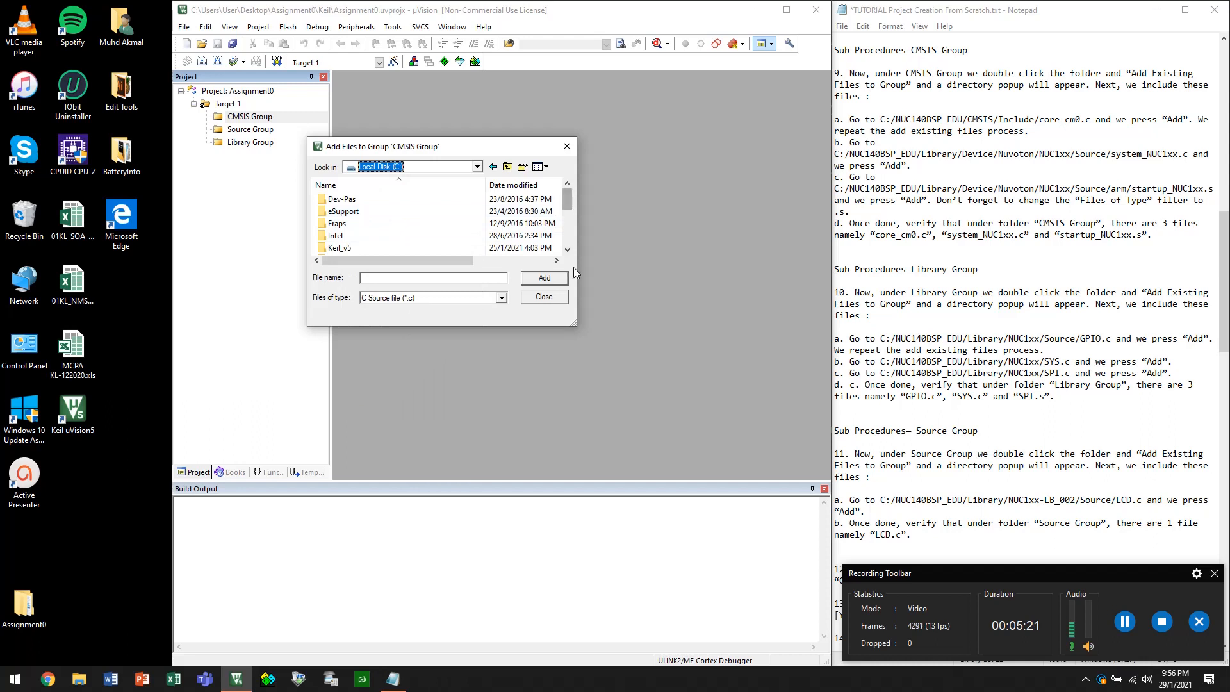
drag(574, 324, 798, 473)
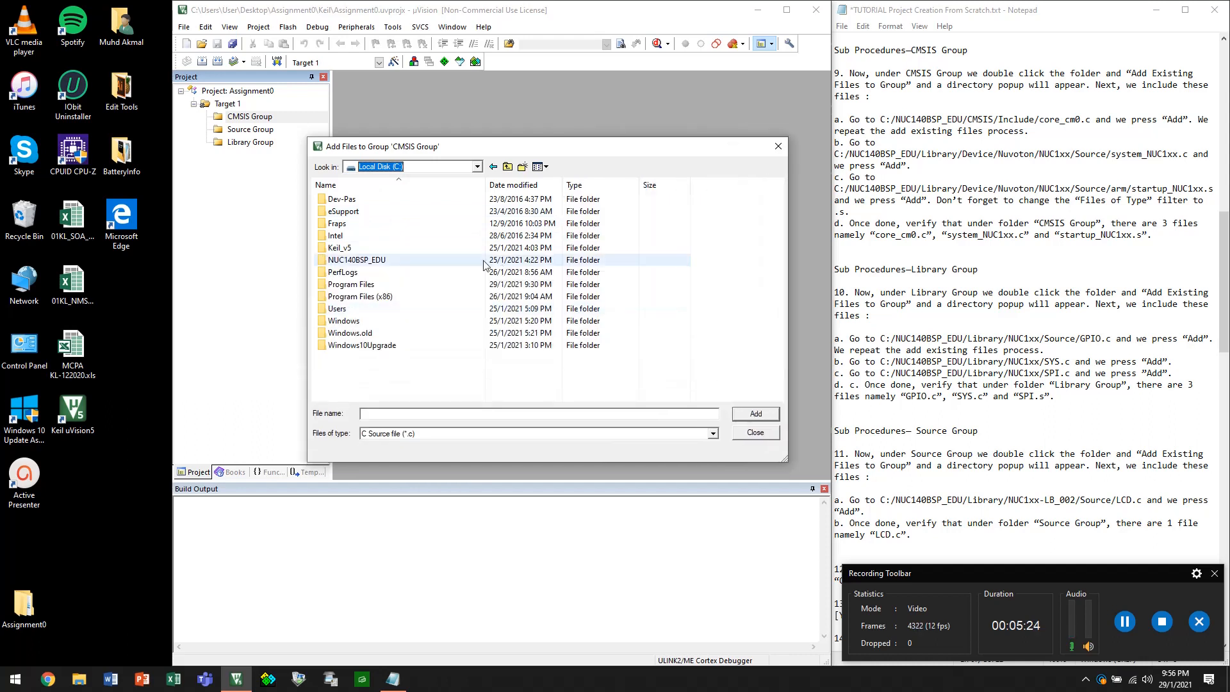
double_click(383, 261)
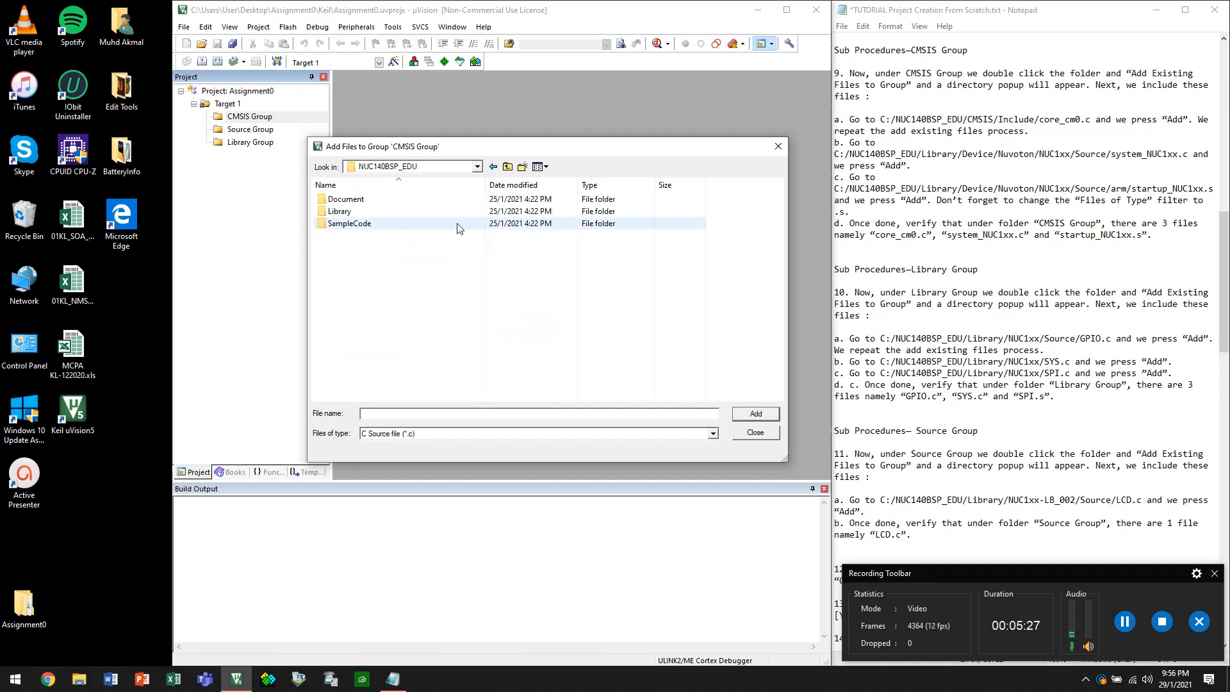
Highlight substeps a to d of step 9 in the notes and add core_cm0.c from Library/CMSIS/Include to CMSIS Group, expanding the group
click(883, 142)
drag(1169, 237, 837, 109)
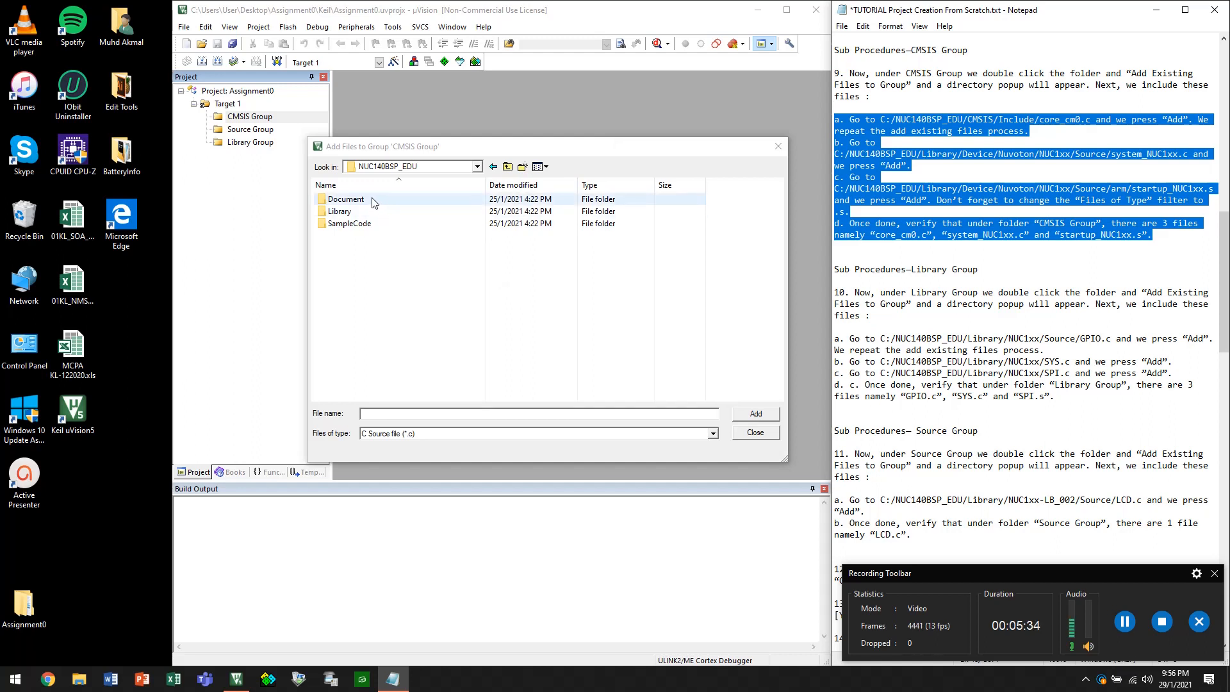
click(372, 215)
double_click(372, 215)
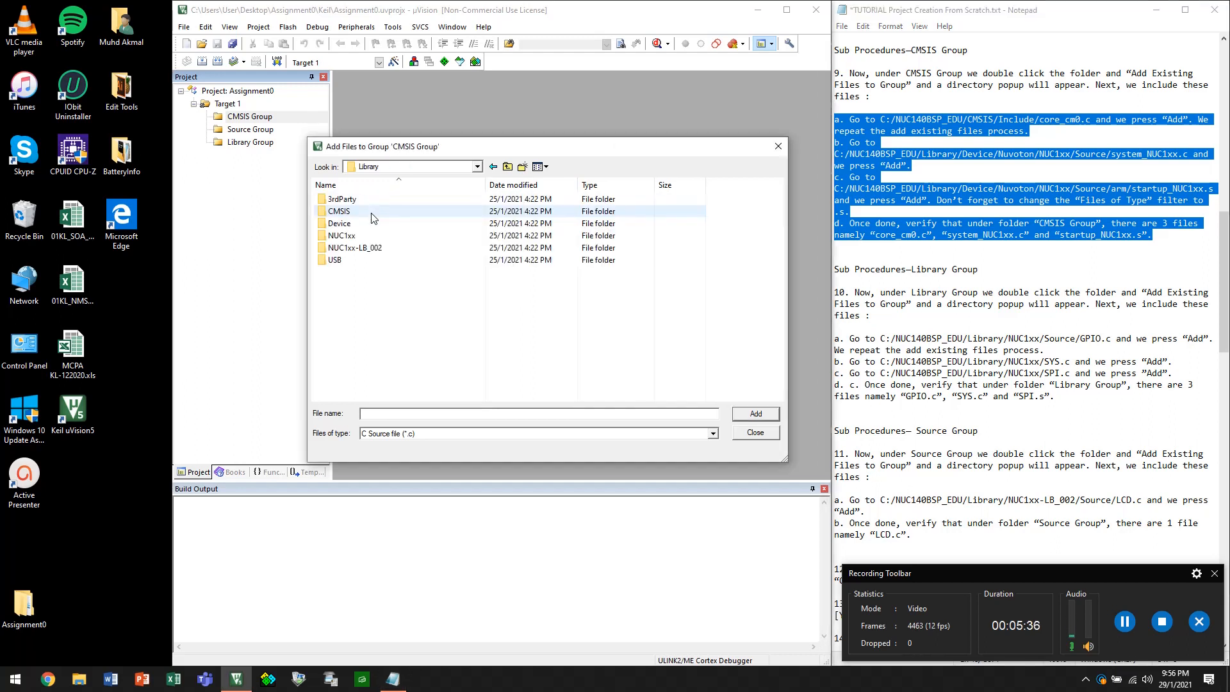
double_click(372, 212)
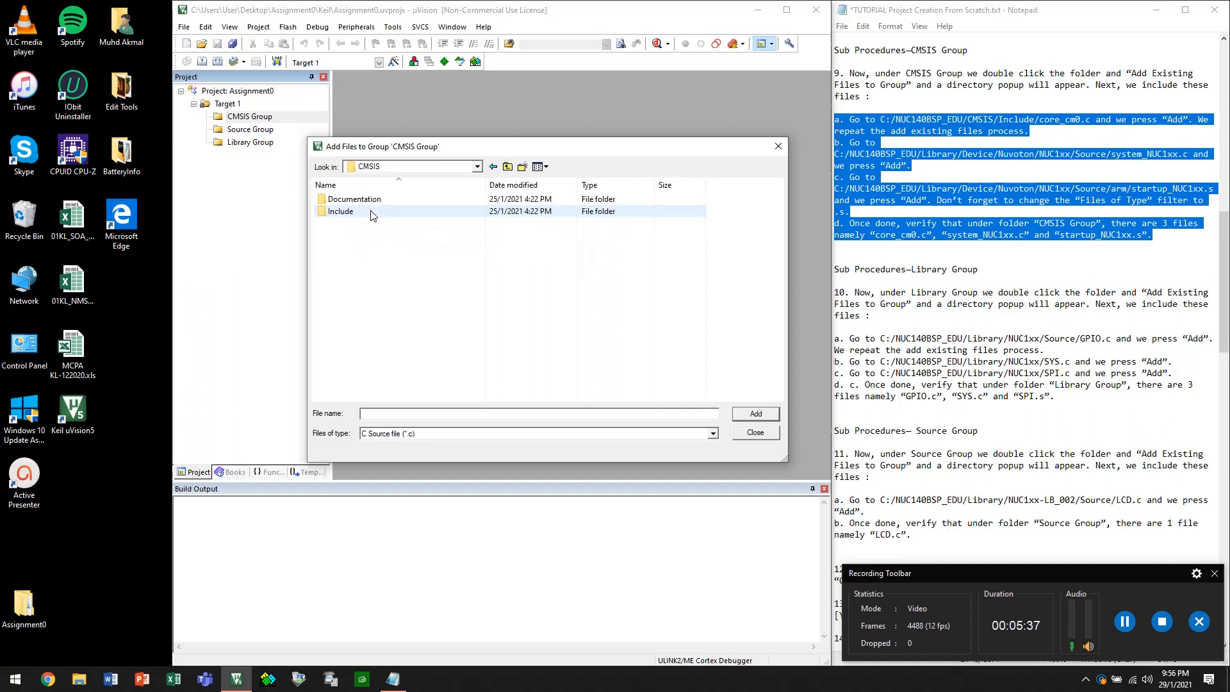
click(374, 213)
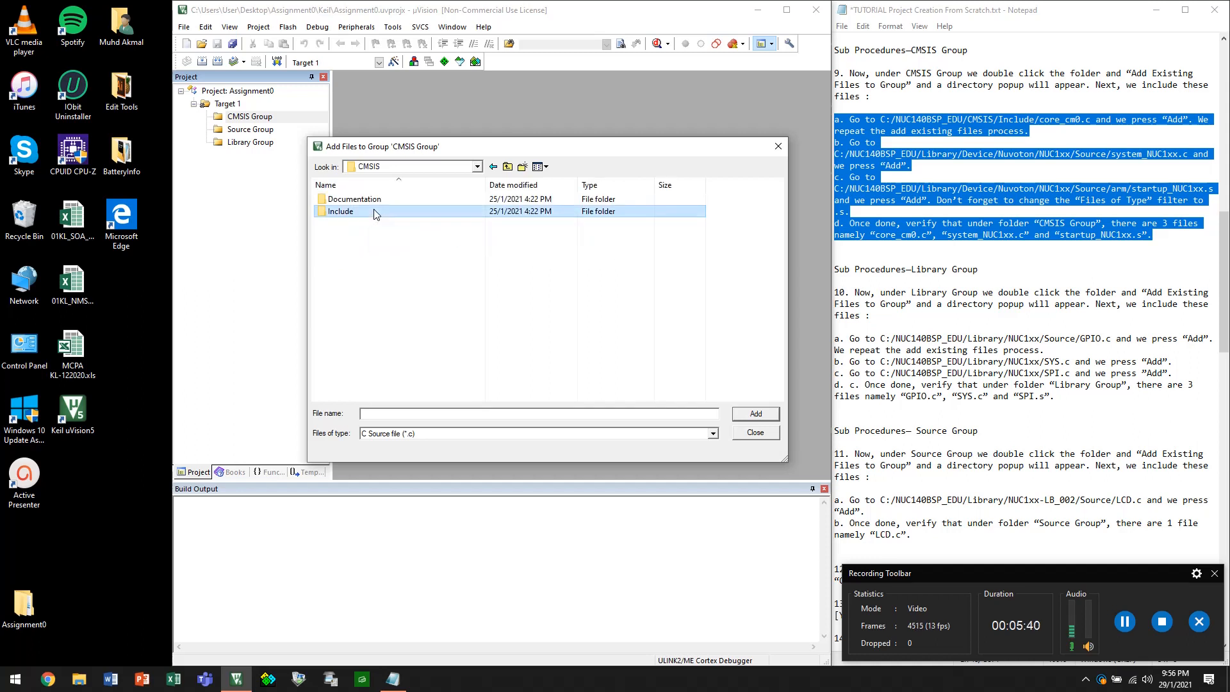
double_click(374, 214)
click(375, 201)
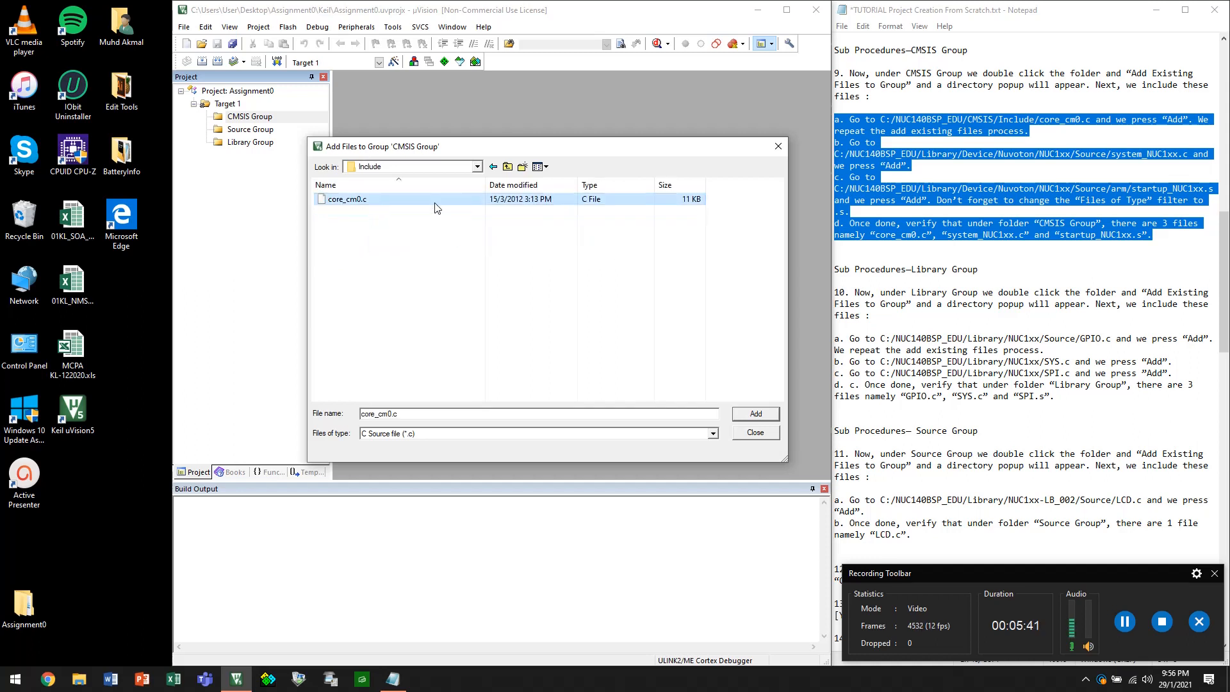
click(770, 414)
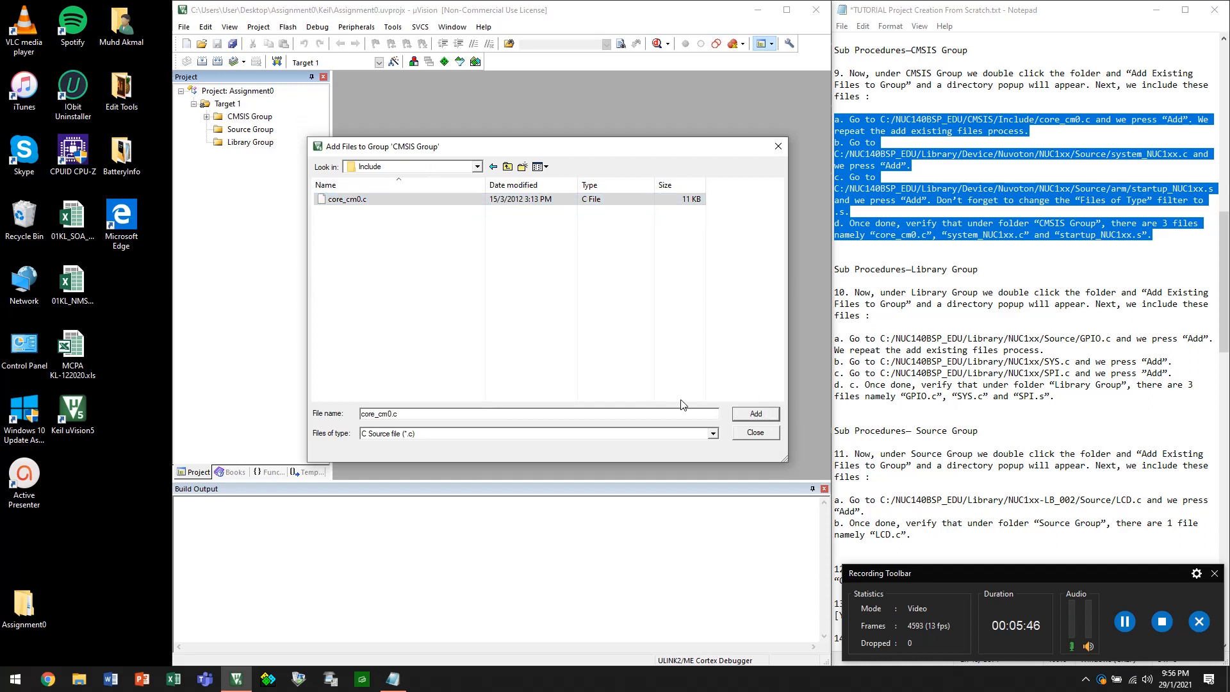
click(747, 439)
click(206, 117)
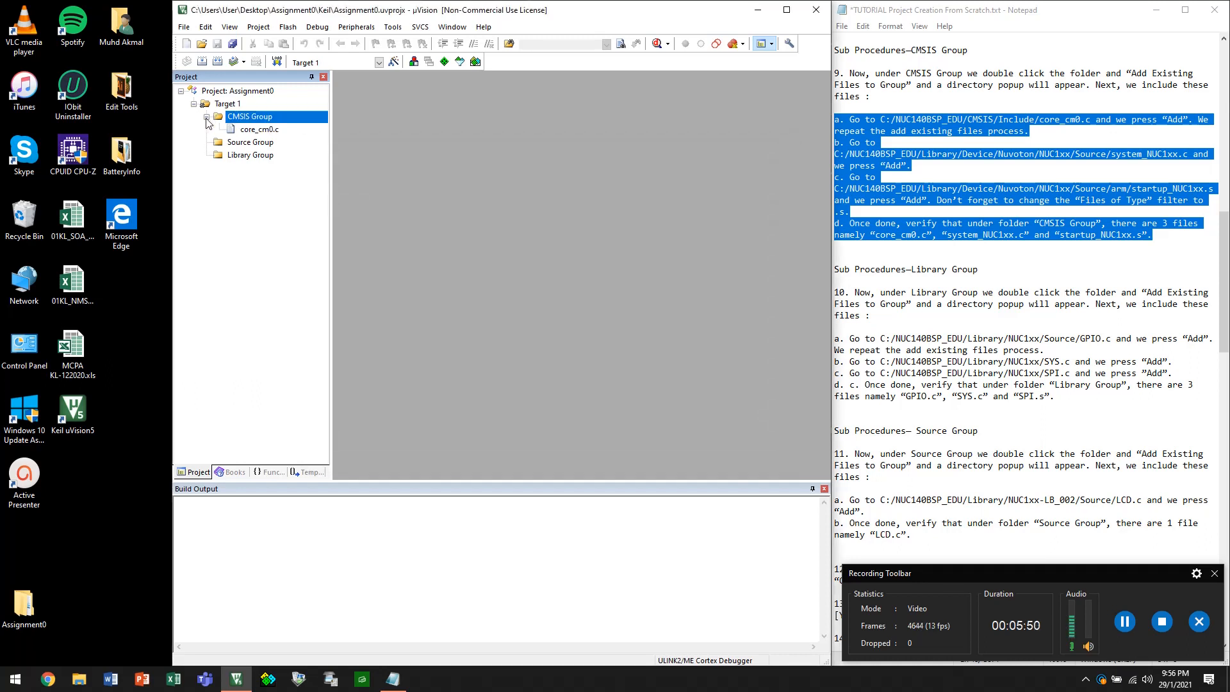
Start adding existing files to CMSIS Group again and browse to C:/NUC140BSP_EDU/Library
right_click(260, 116)
click(291, 156)
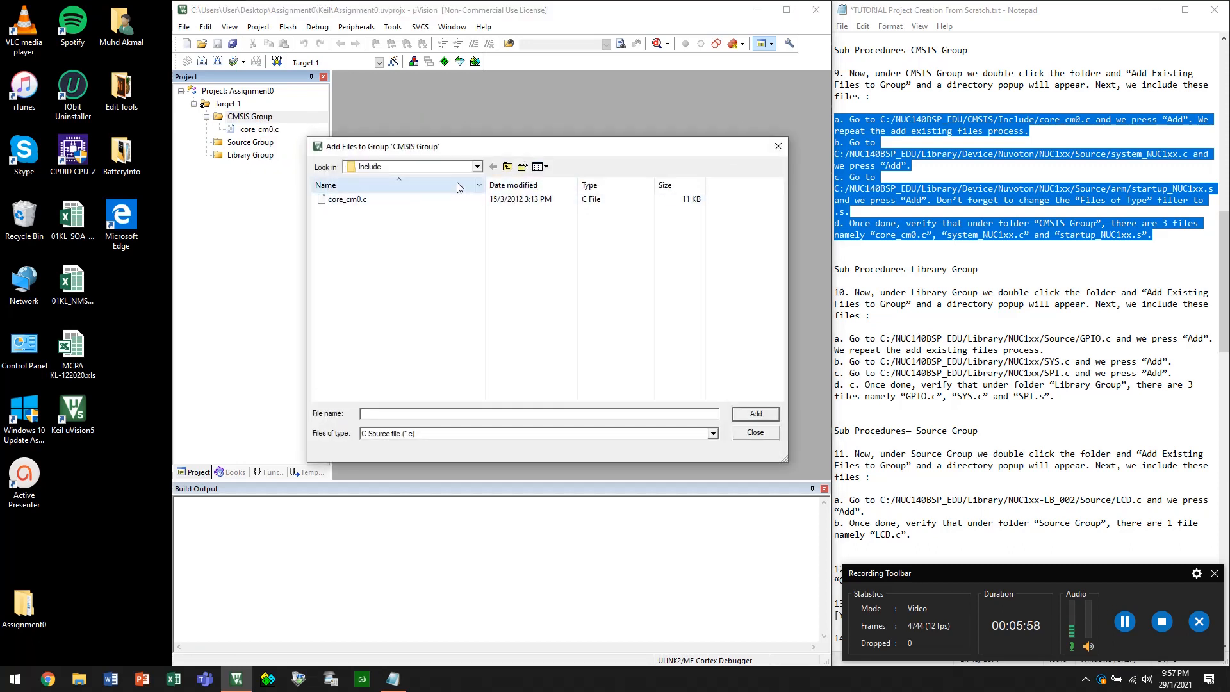
click(477, 167)
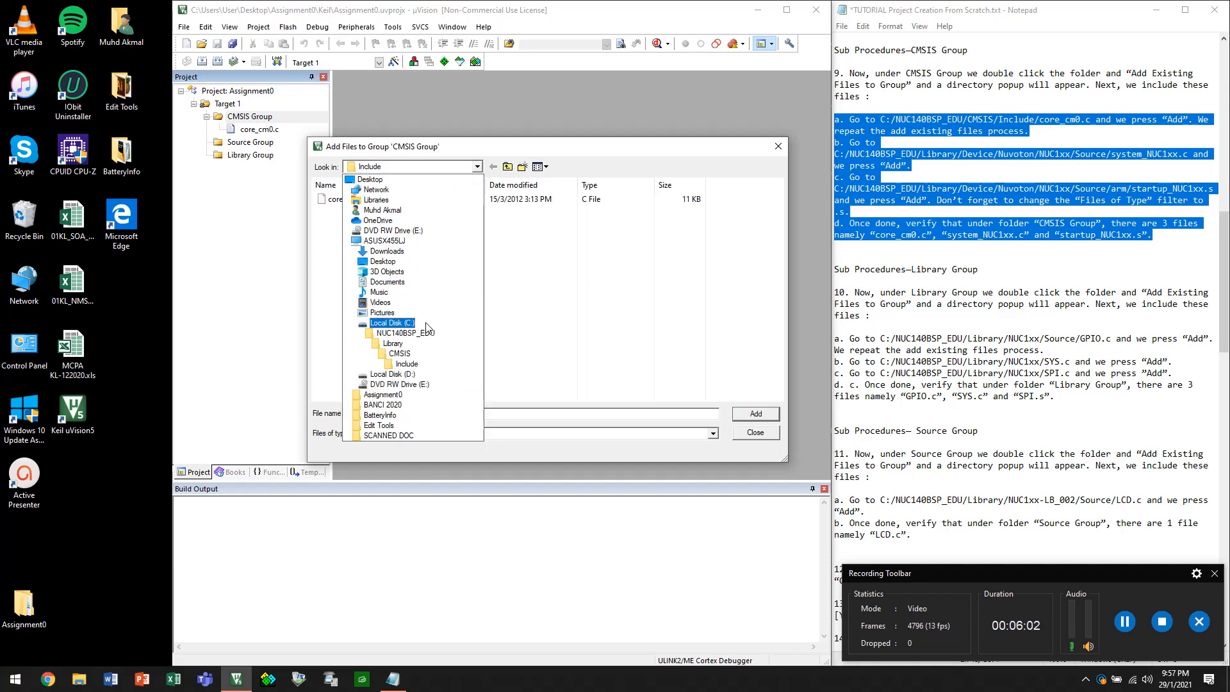
click(403, 323)
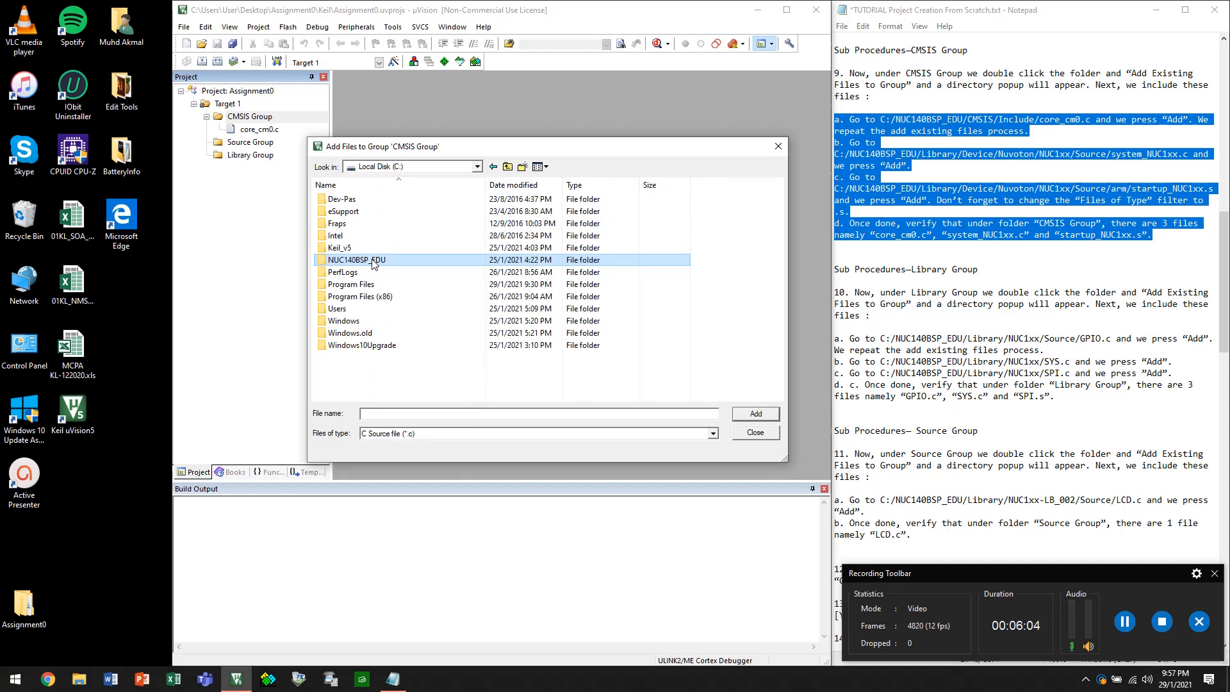
double_click(374, 260)
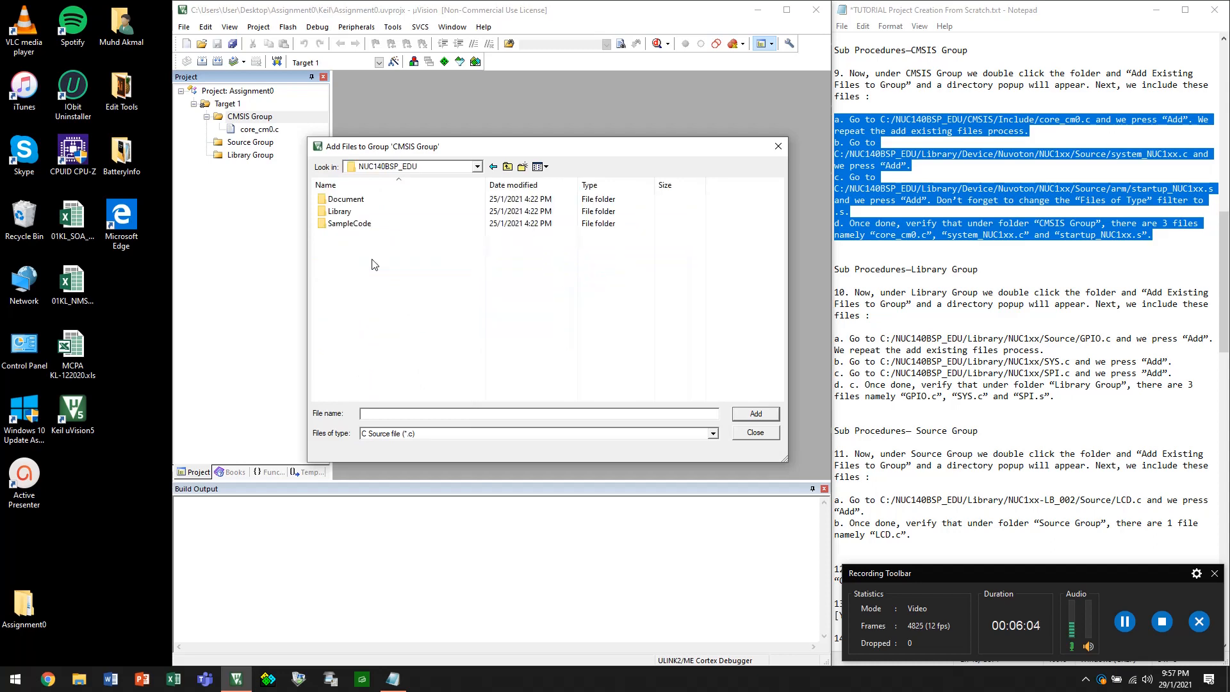
double_click(346, 211)
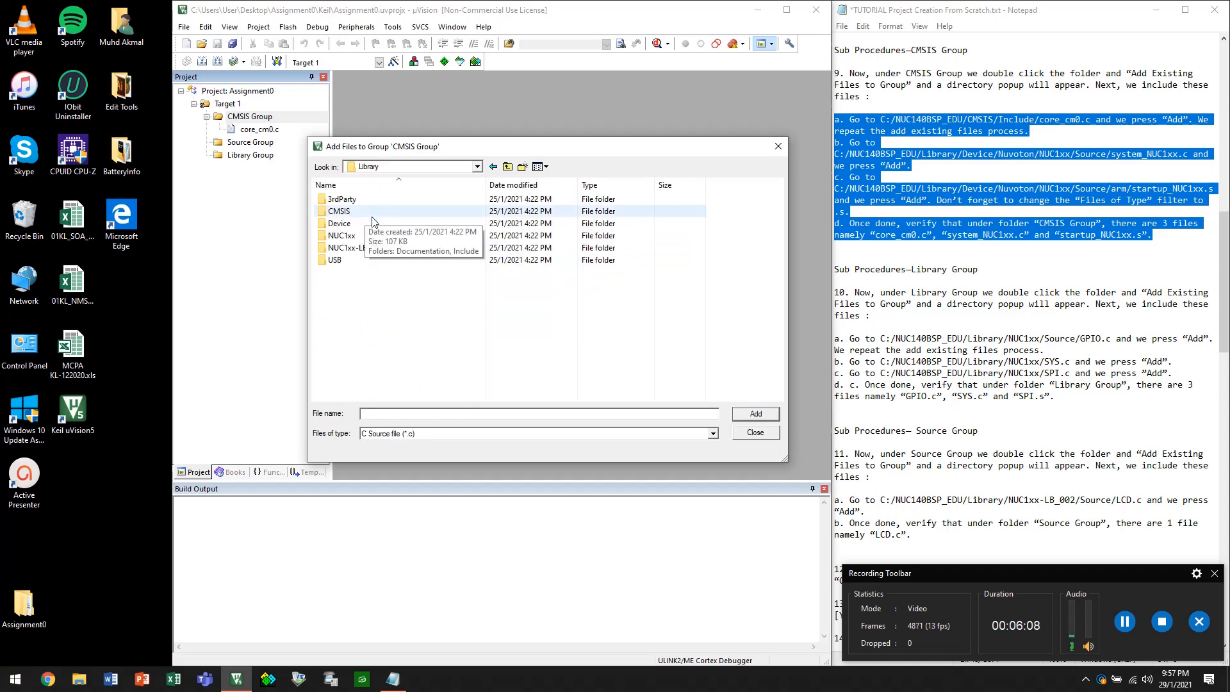
Add system_NUC1xx.c from Device/Nuvoton/NUC1xx/Source to CMSIS Group
click(377, 225)
double_click(376, 223)
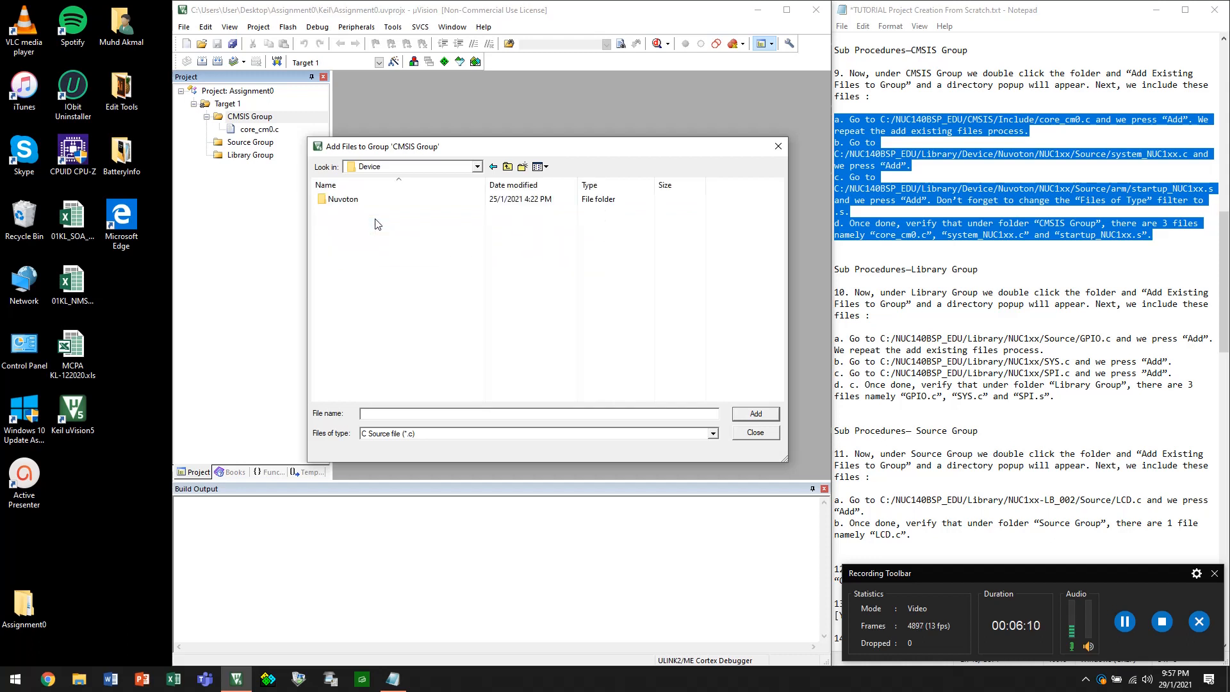
double_click(362, 200)
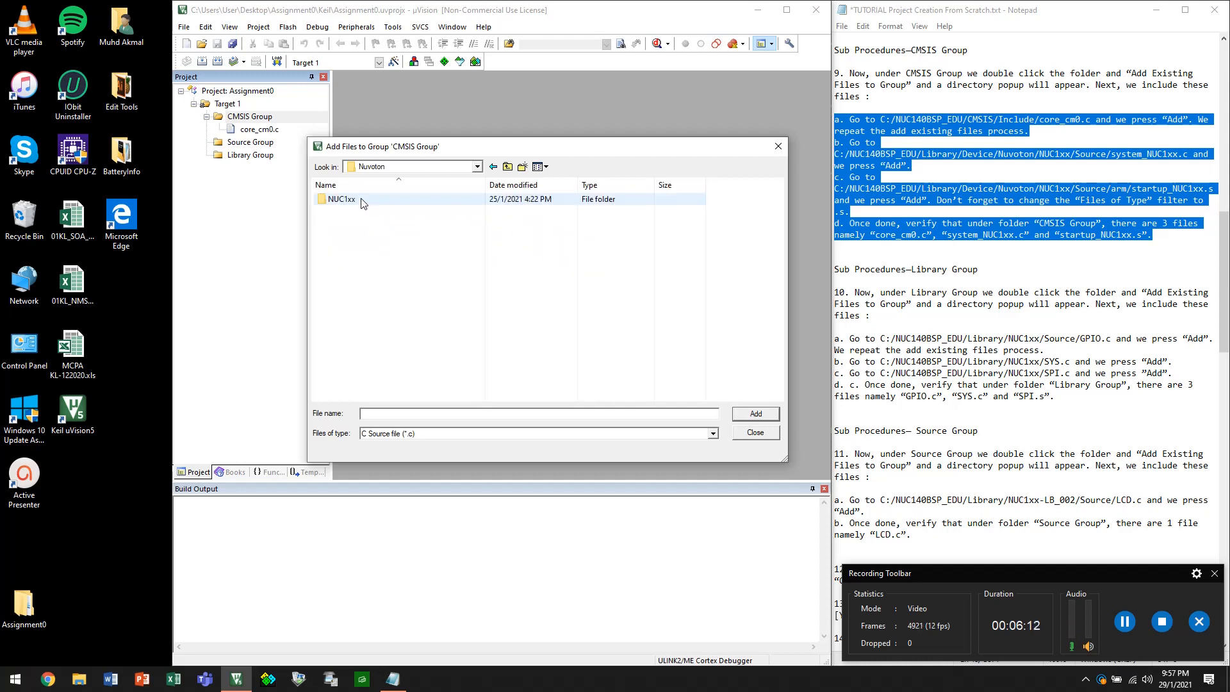
double_click(342, 200)
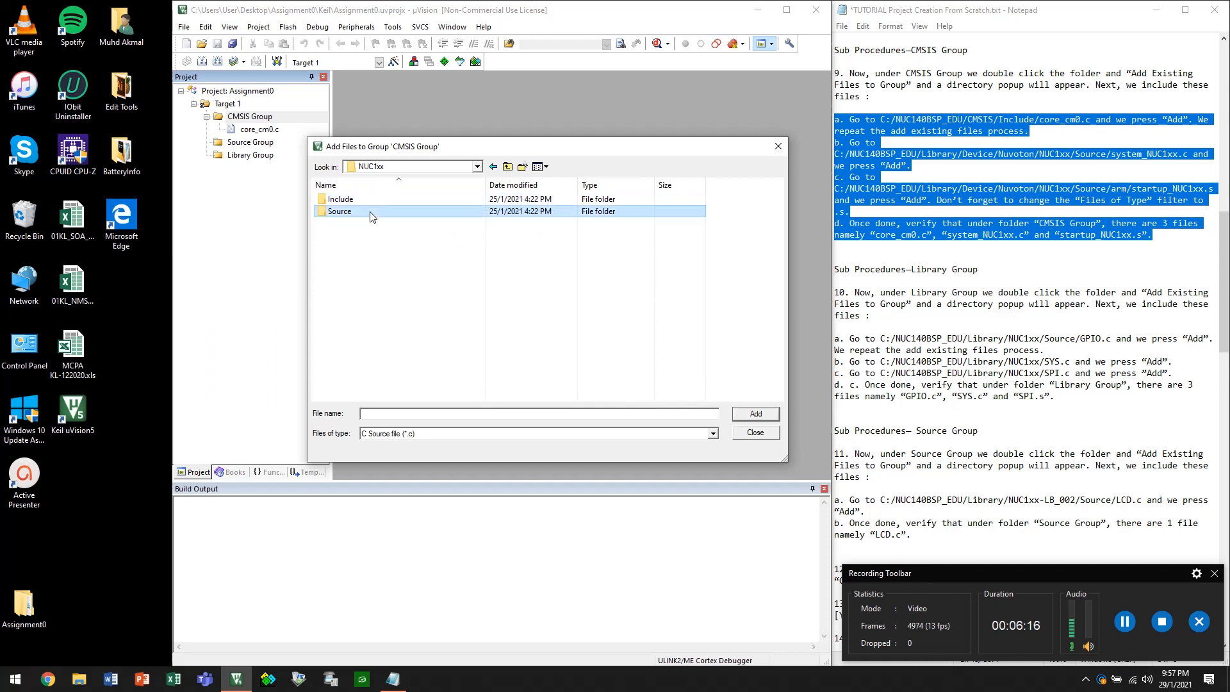
double_click(349, 212)
click(375, 226)
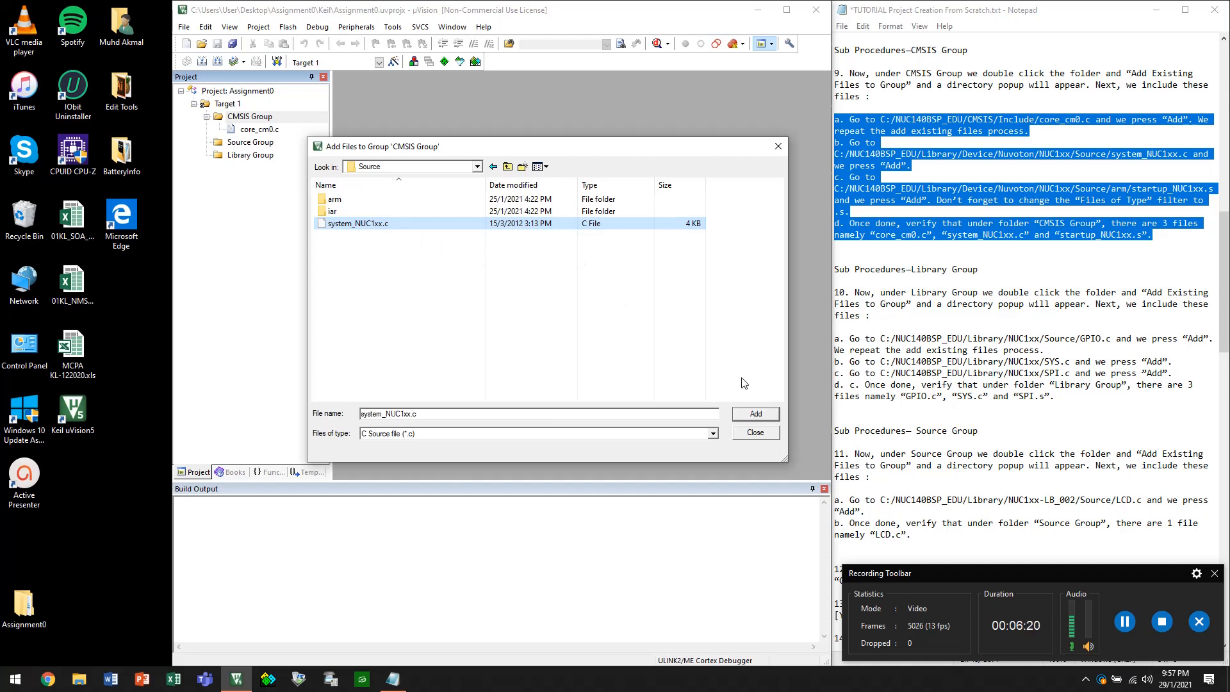
click(756, 414)
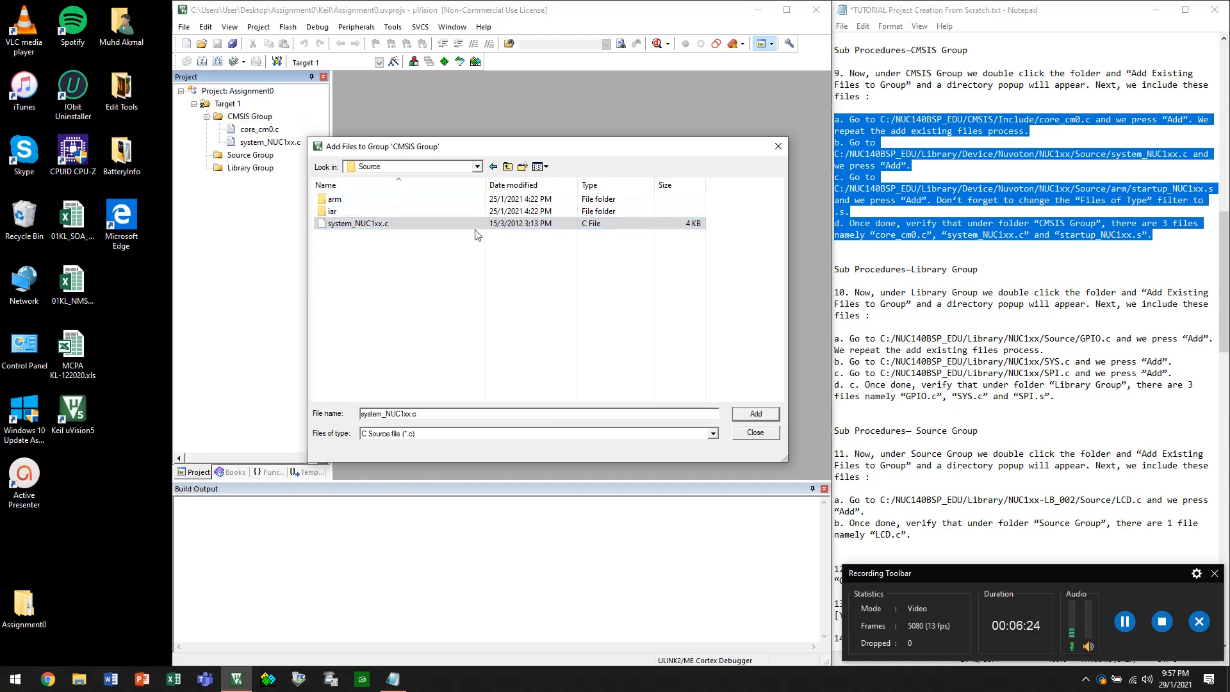
Filter the arm subfolder for Asm Source files and add startup_NUC1xx.s to CMSIS Group
double_click(417, 199)
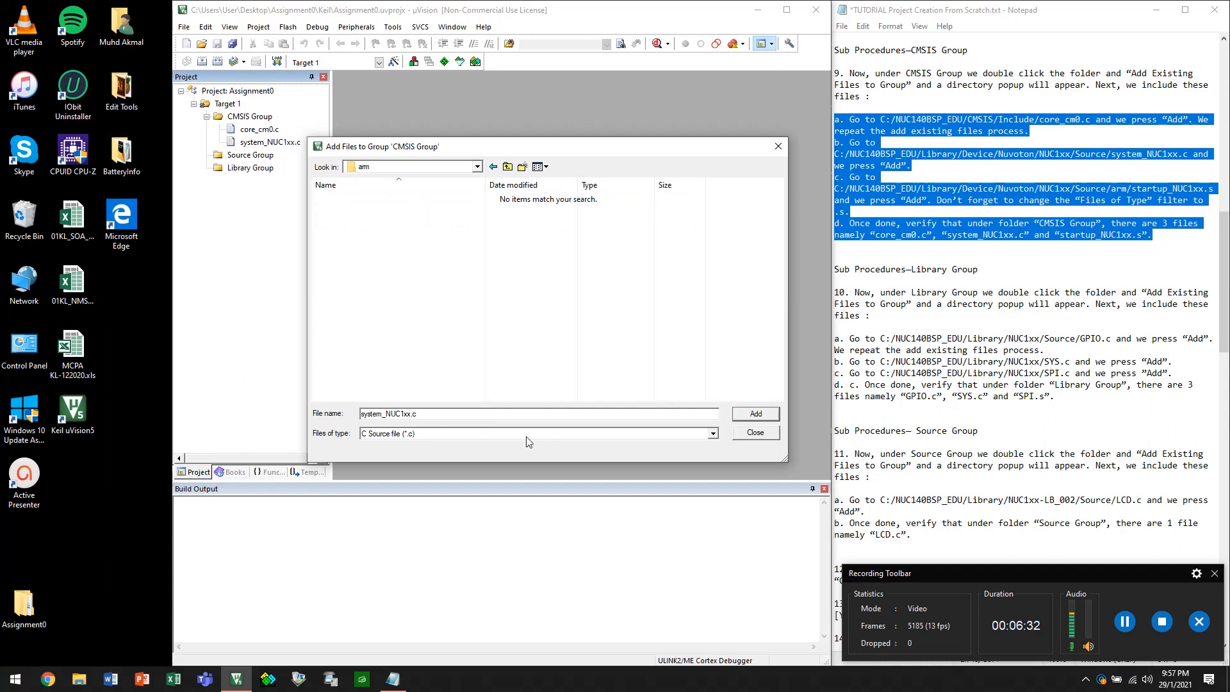
click(712, 434)
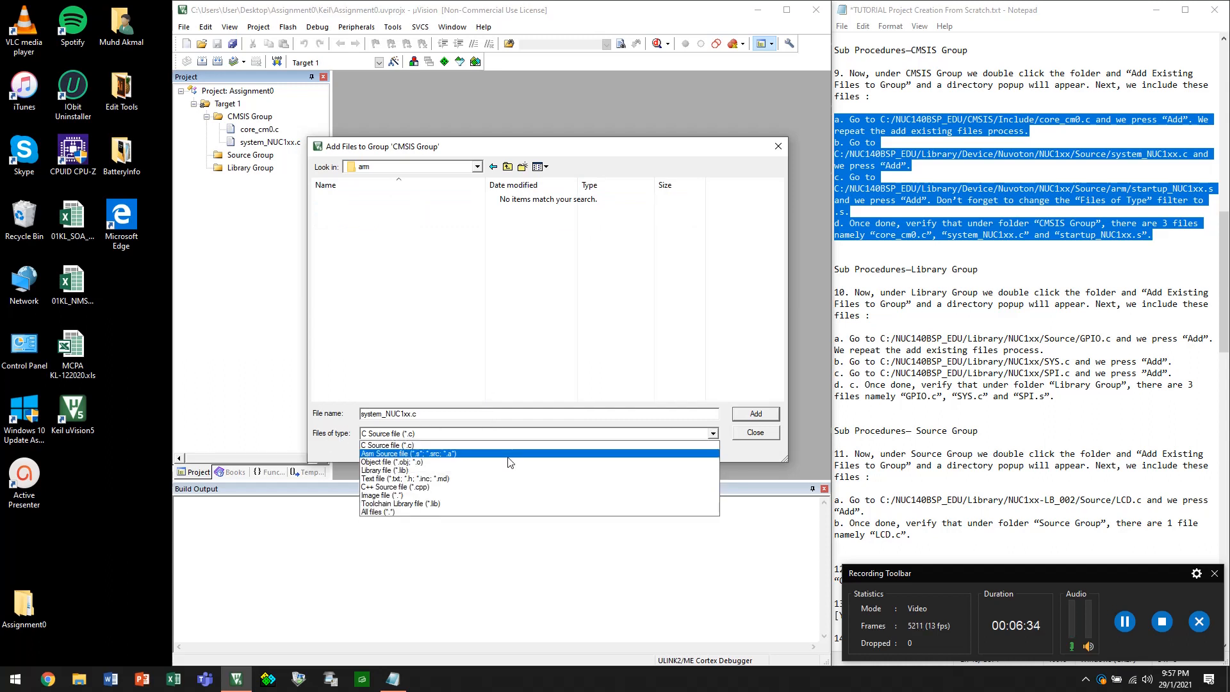
click(495, 459)
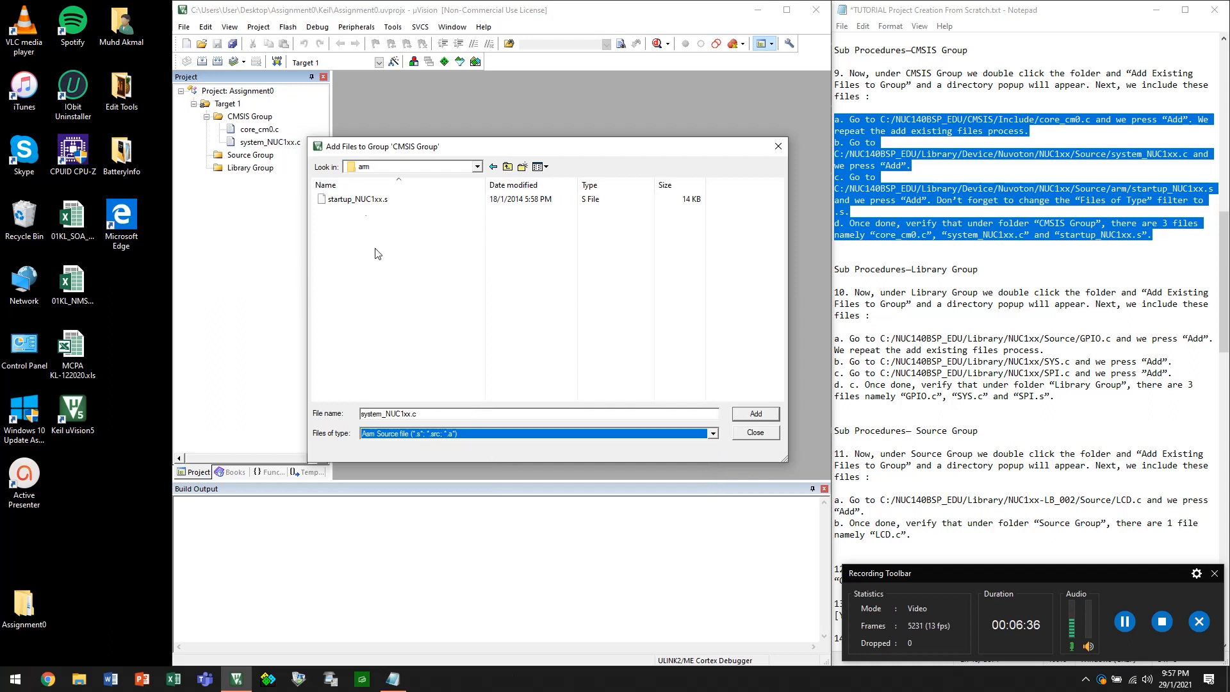
click(365, 200)
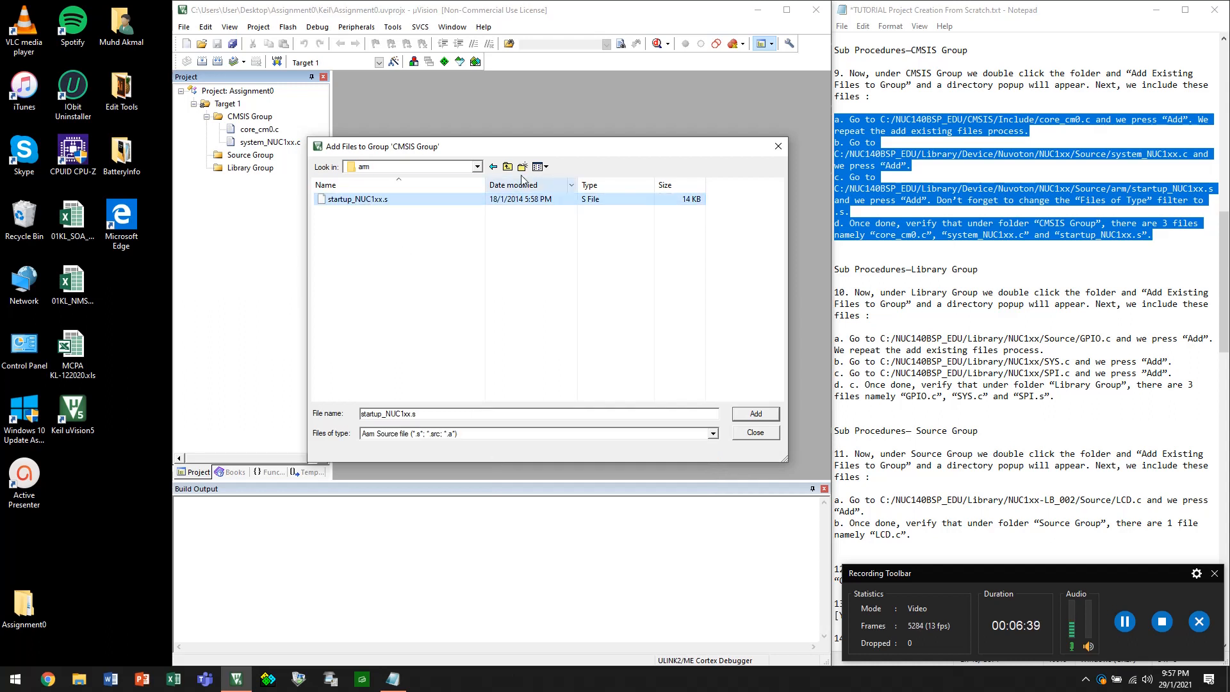
click(744, 413)
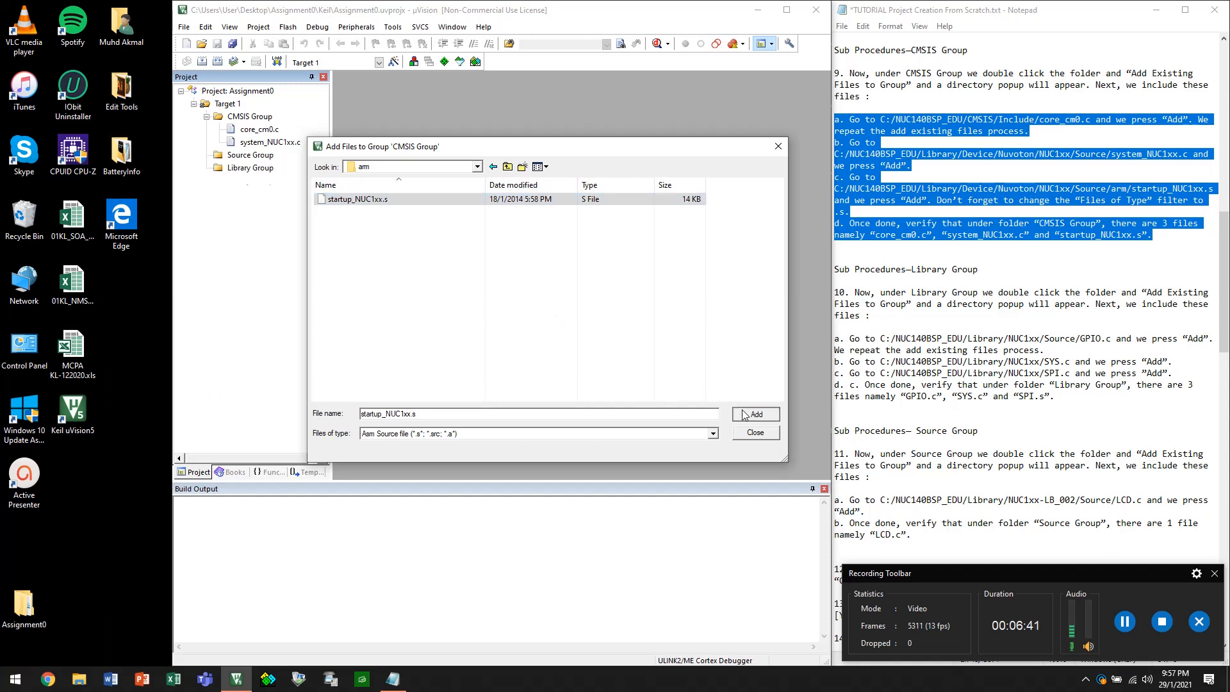
Finish adding files to CMSIS Group and check the core_cm0.c and system_NUC1xx.c entries in the project tree
click(752, 434)
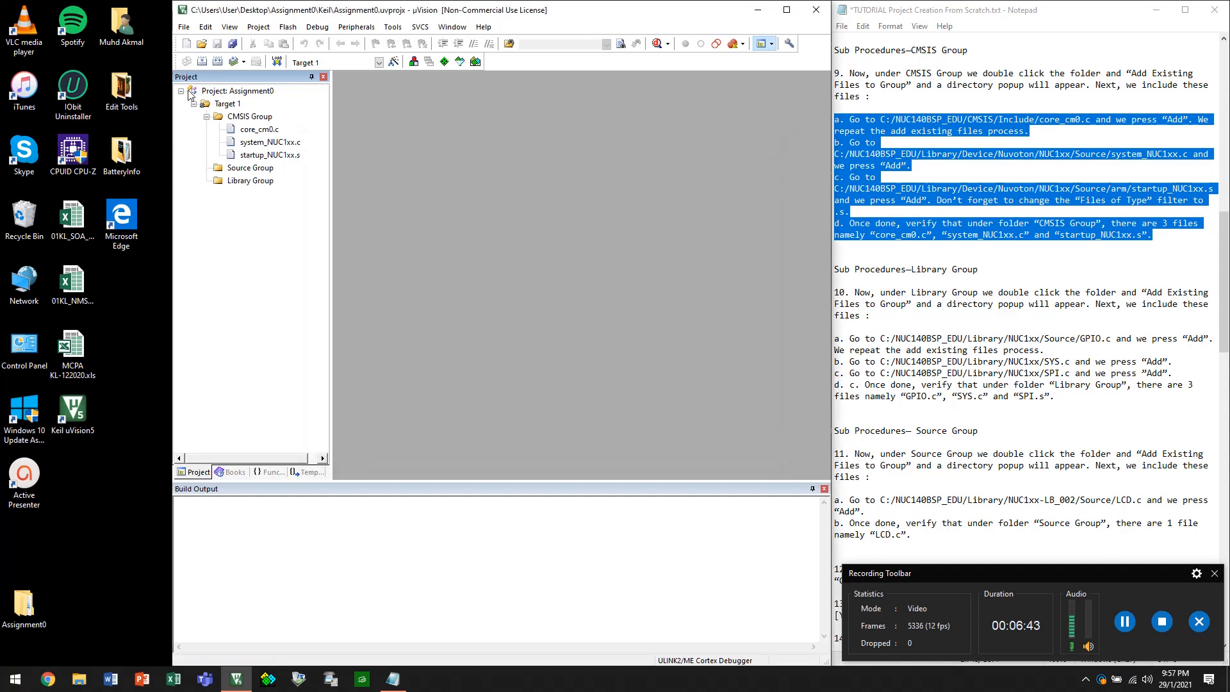
click(260, 130)
click(265, 143)
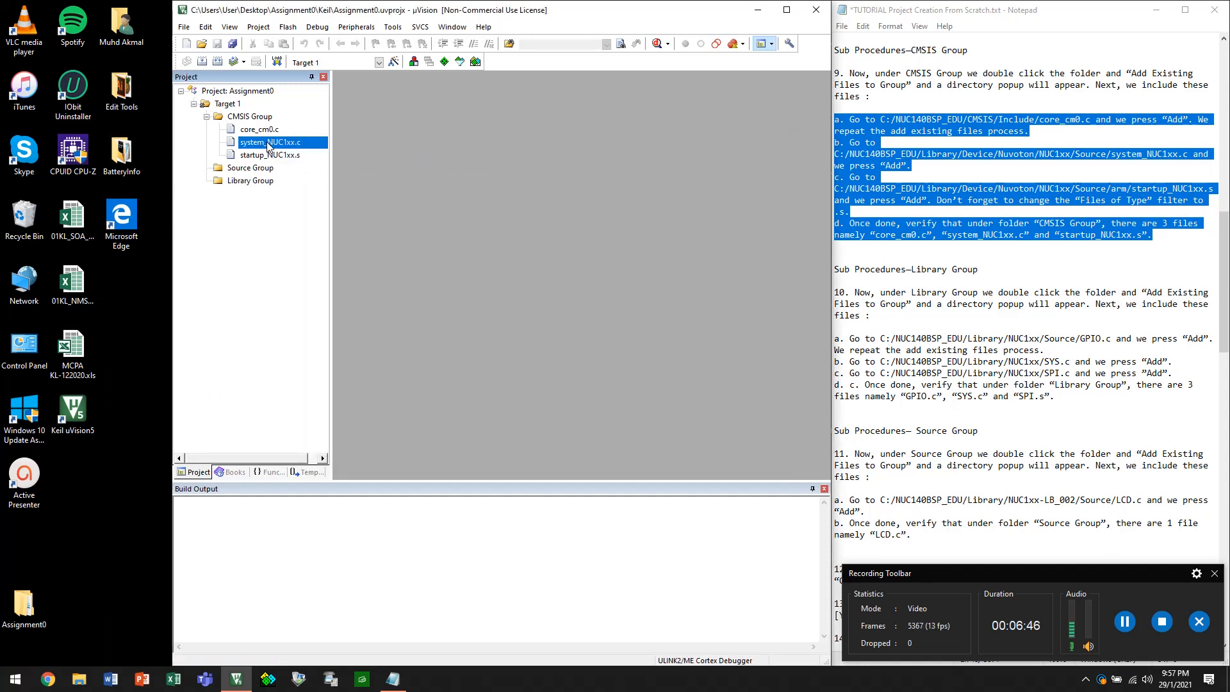
click(262, 131)
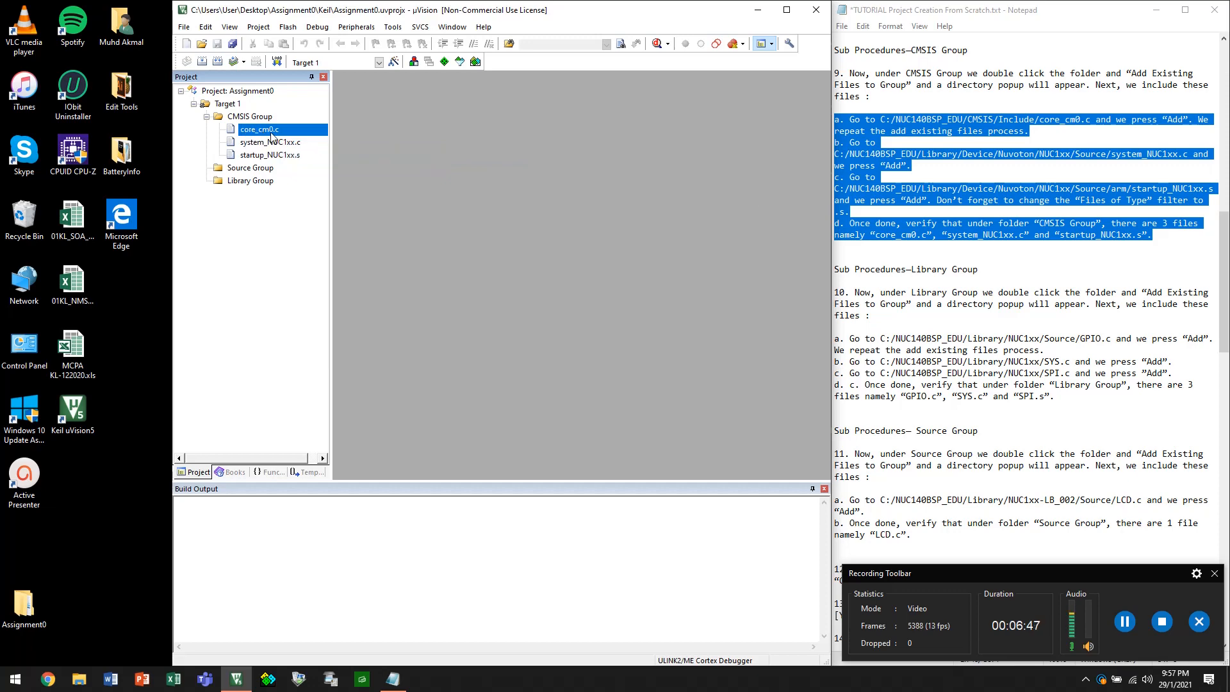
Highlight the Library Group sub-procedure in the notes, covering step 10 with substeps a to d
click(959, 259)
scroll(959, 269, down, 3)
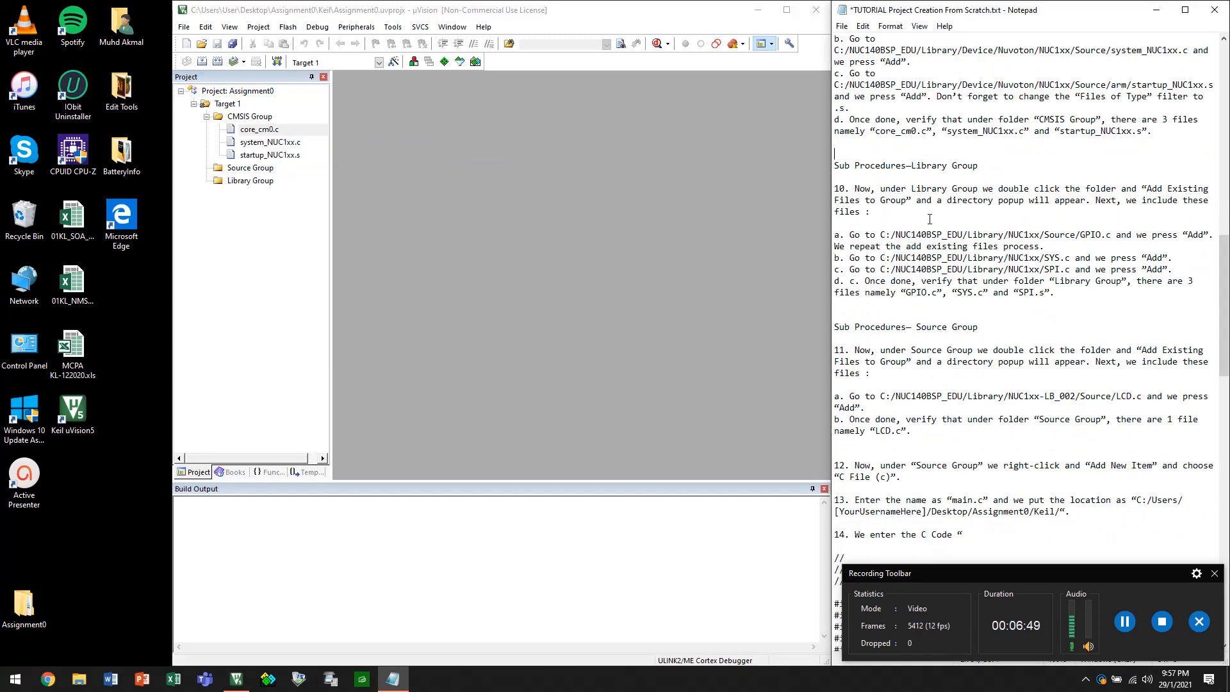
drag(888, 190, 834, 166)
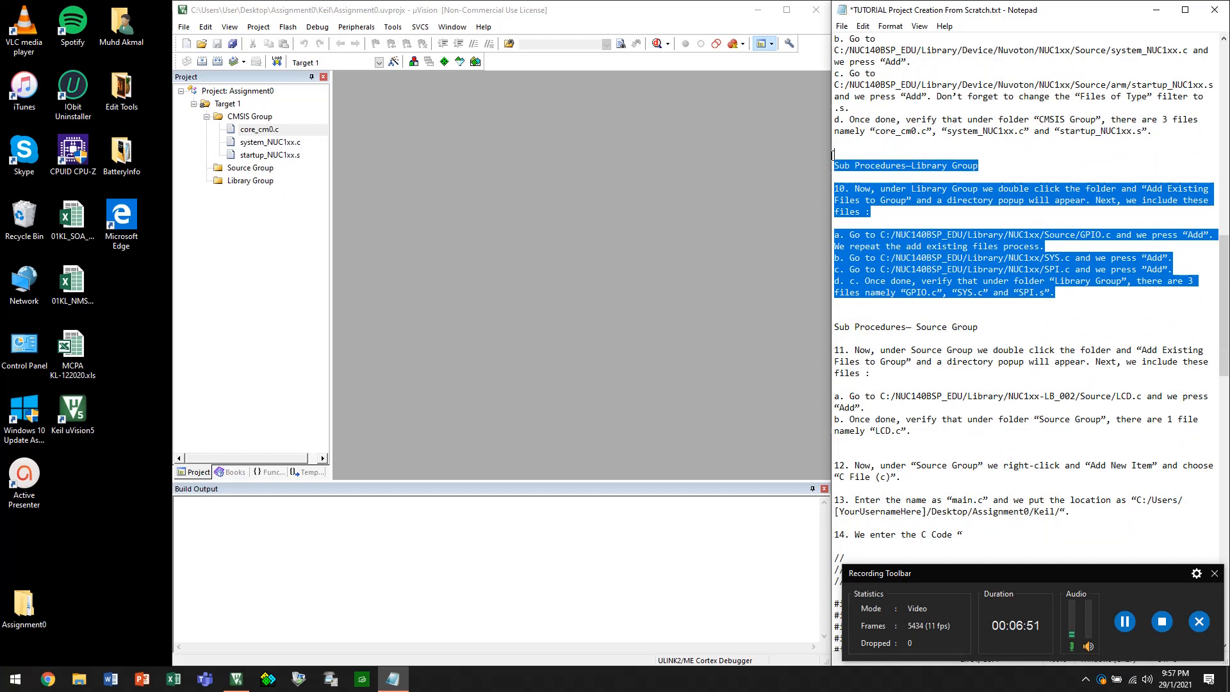
Start adding existing files to Library Group and browse to C:/NUC140BSP_EDU/Library/NUC1xx/Source
right_click(257, 181)
click(289, 219)
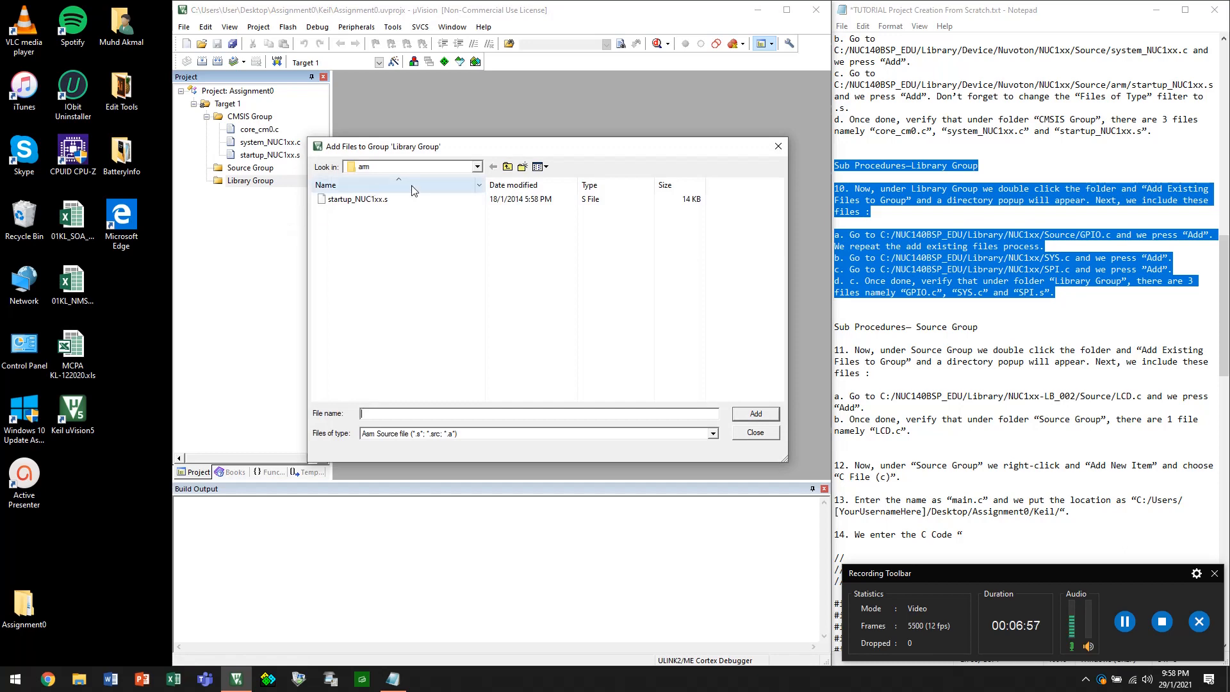
click(478, 166)
click(392, 312)
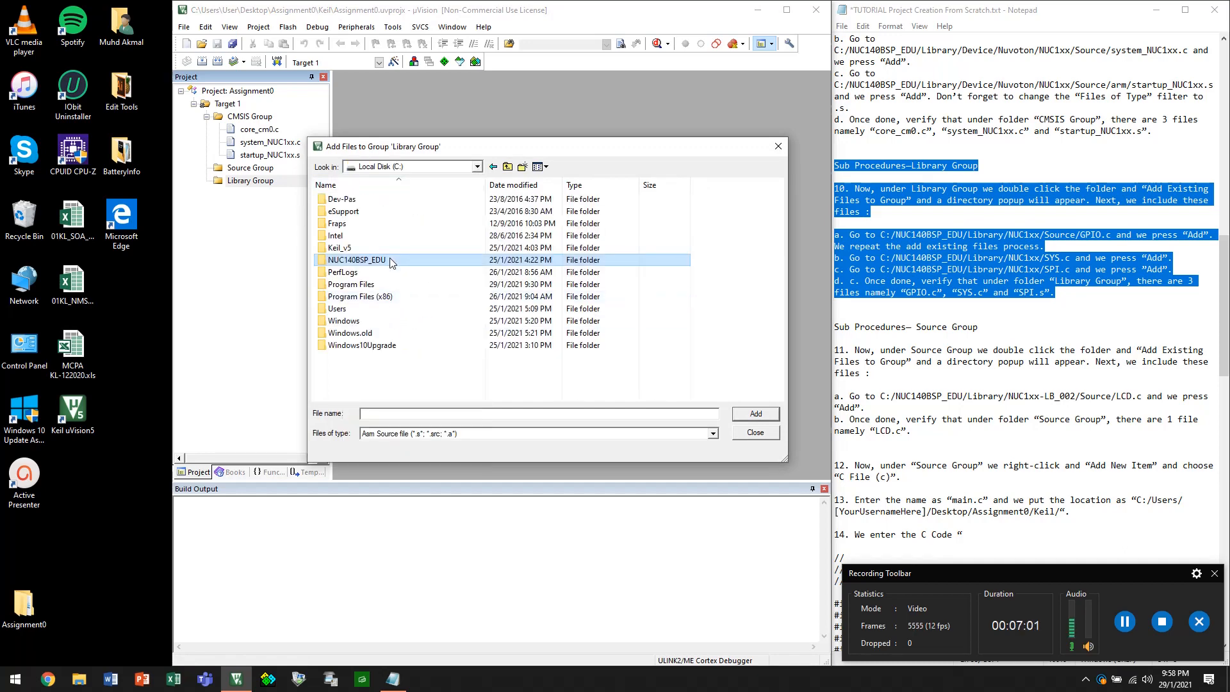
double_click(391, 262)
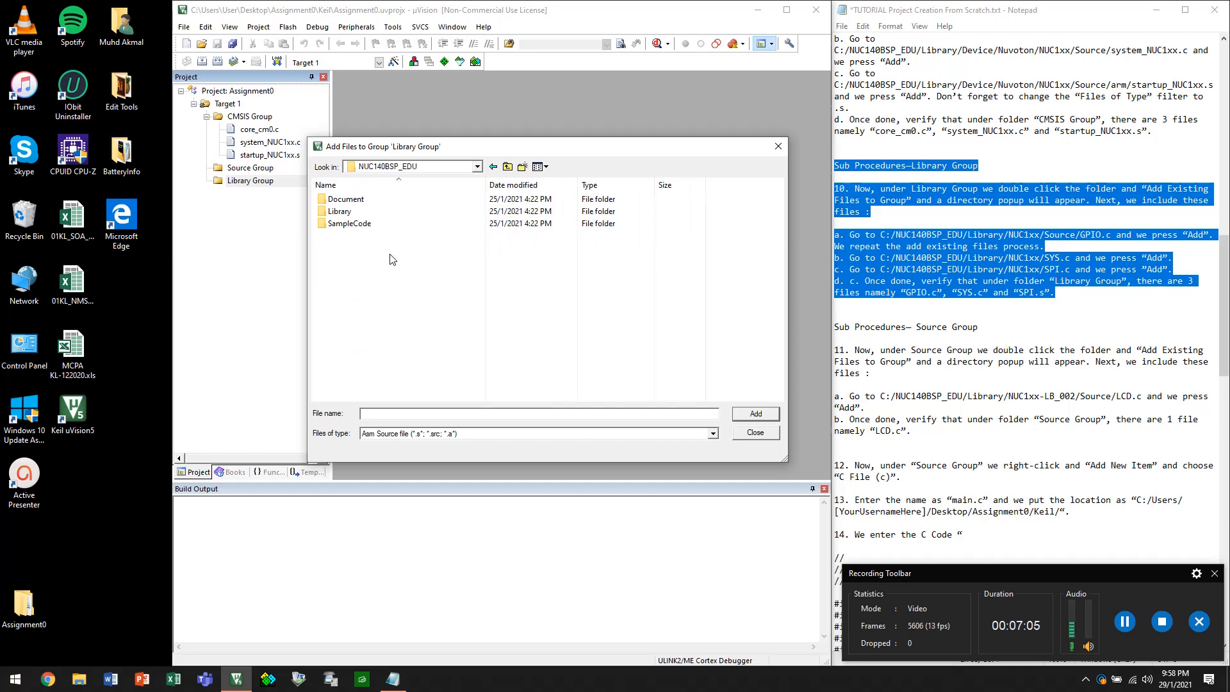
double_click(379, 211)
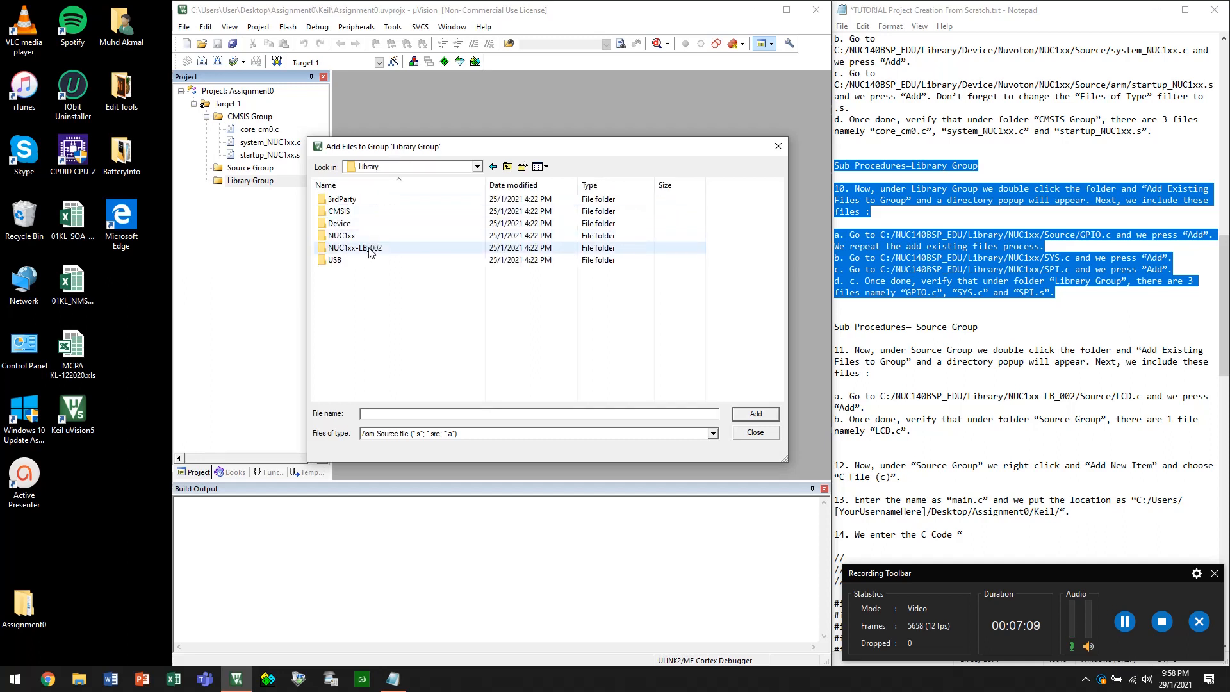
double_click(363, 236)
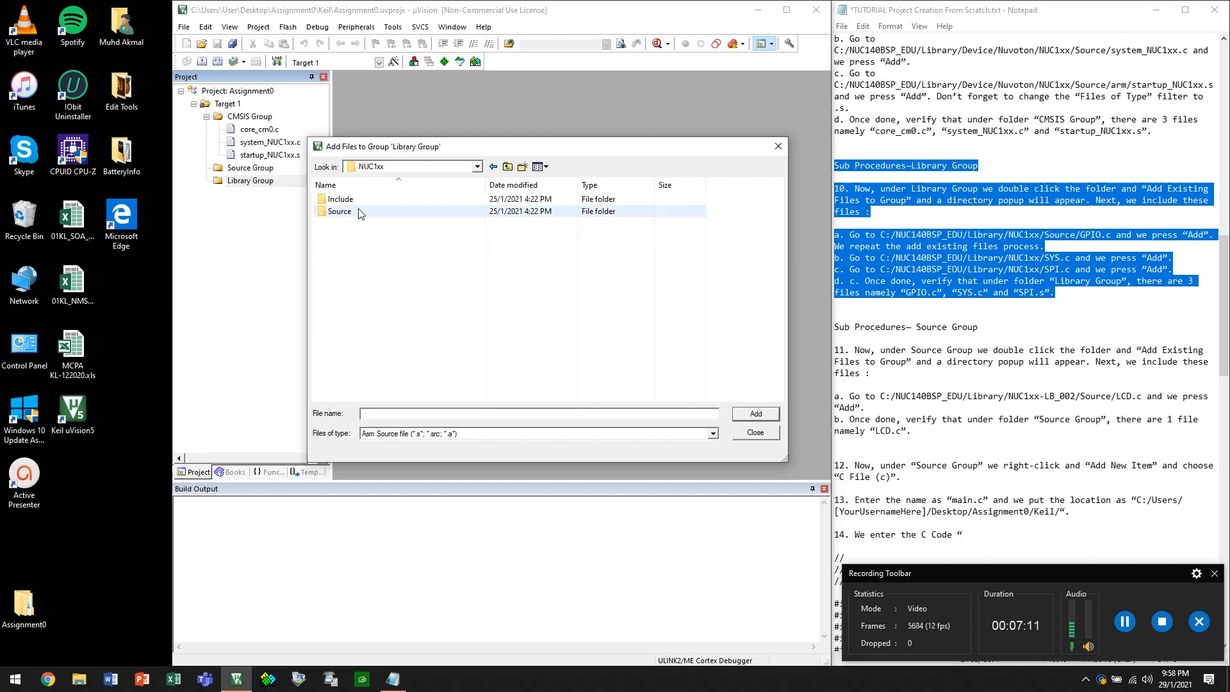
double_click(360, 212)
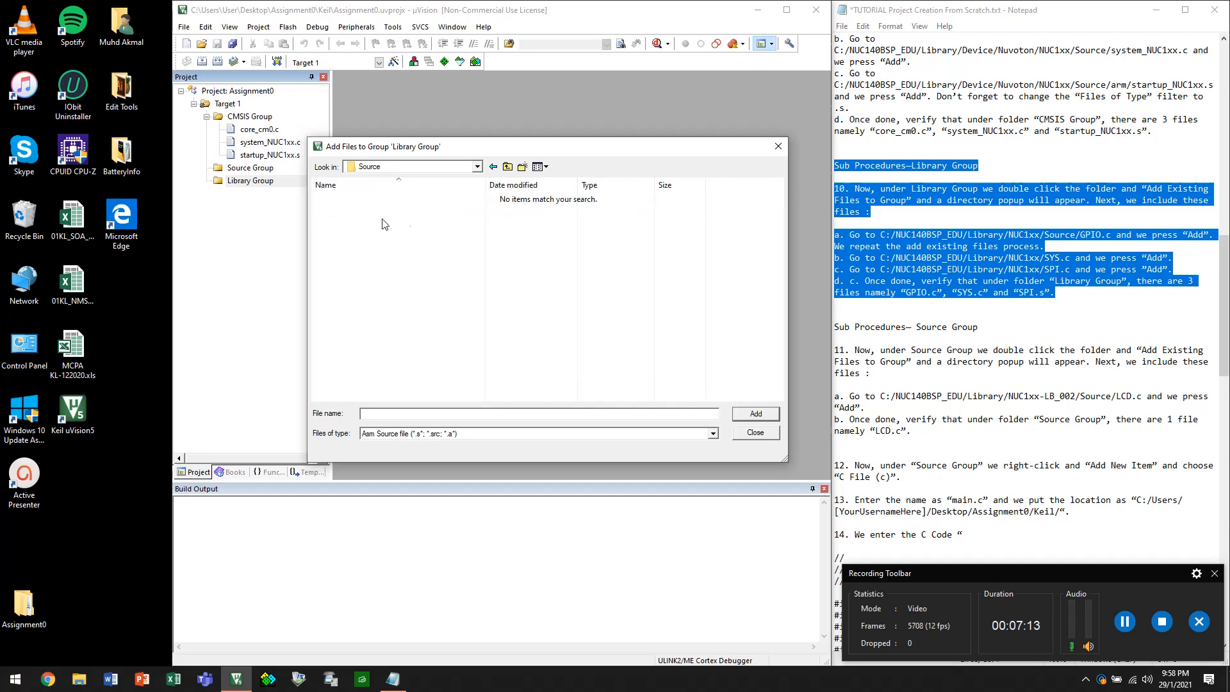
Filter the Source folder for C Source files and add GPIO.c to Library Group
click(457, 434)
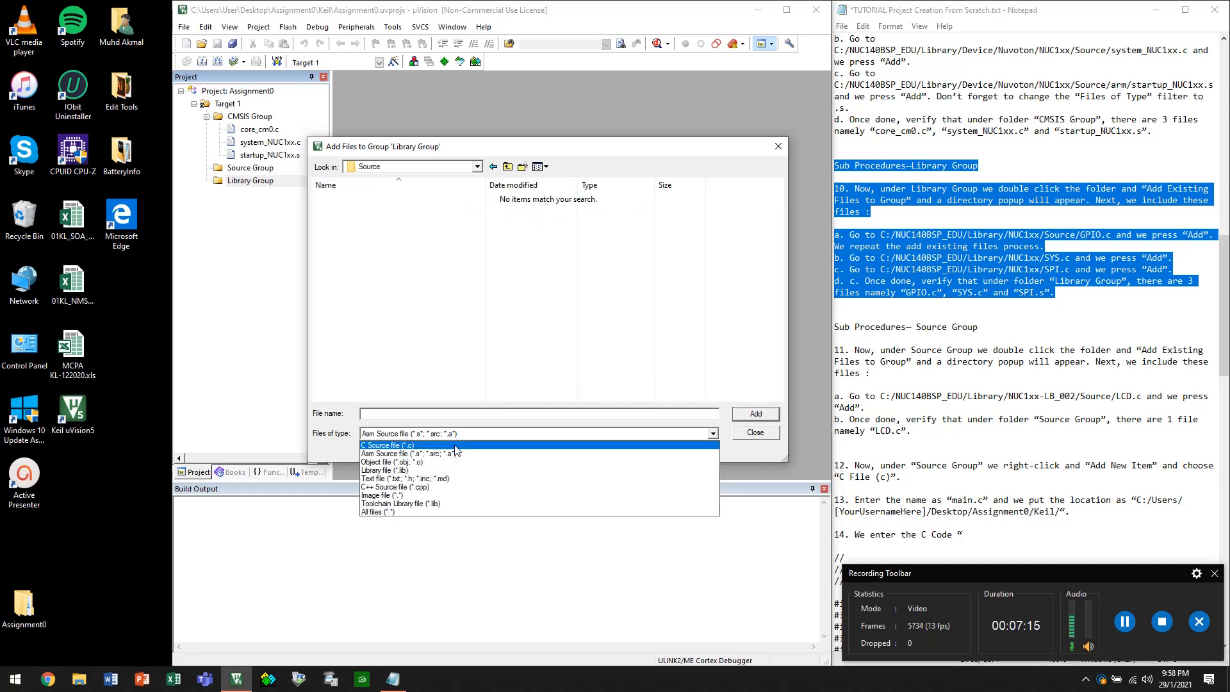
click(459, 444)
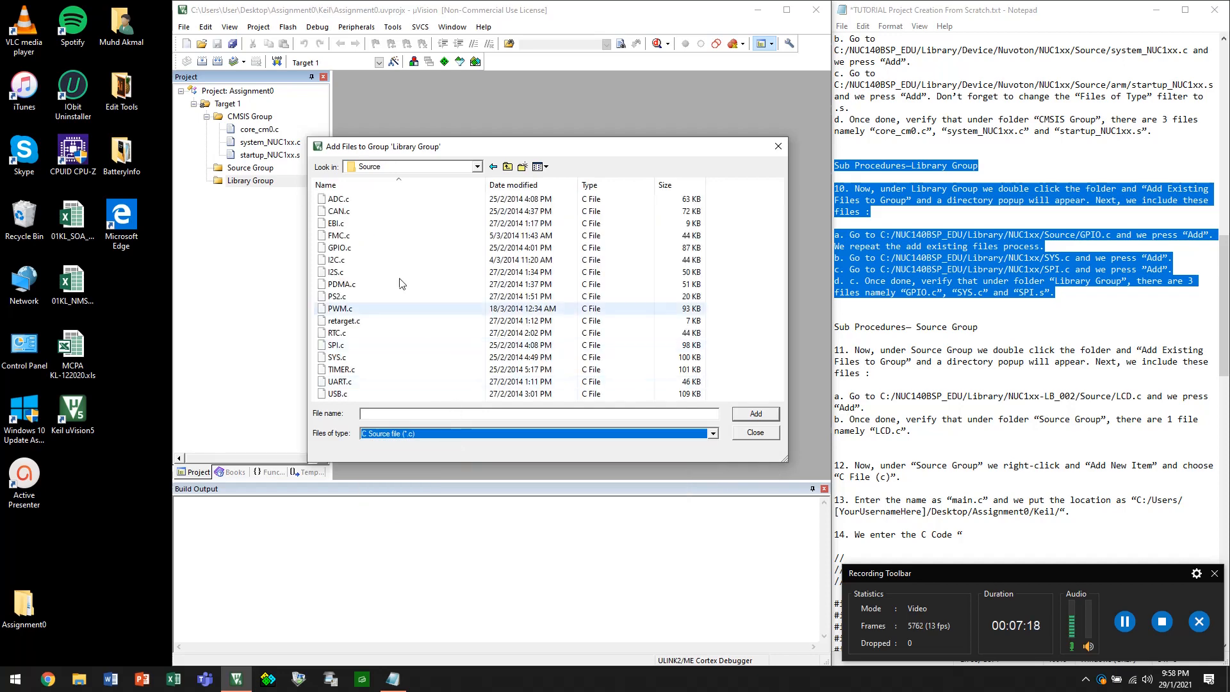
click(396, 250)
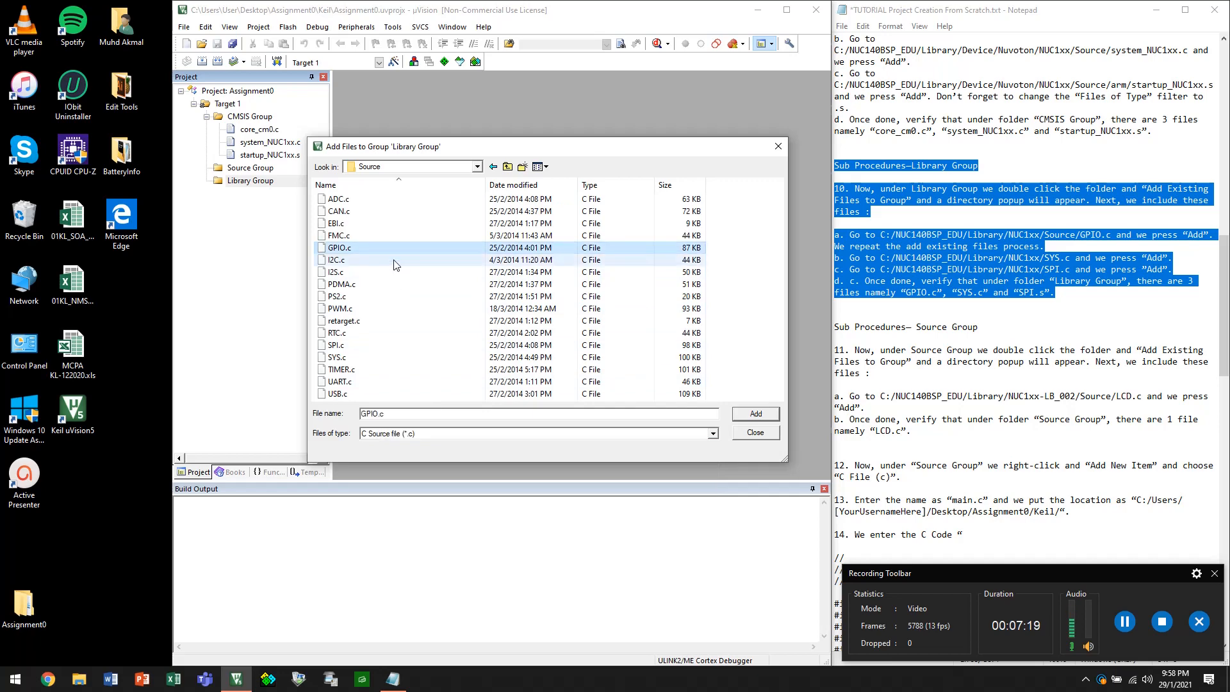
click(736, 413)
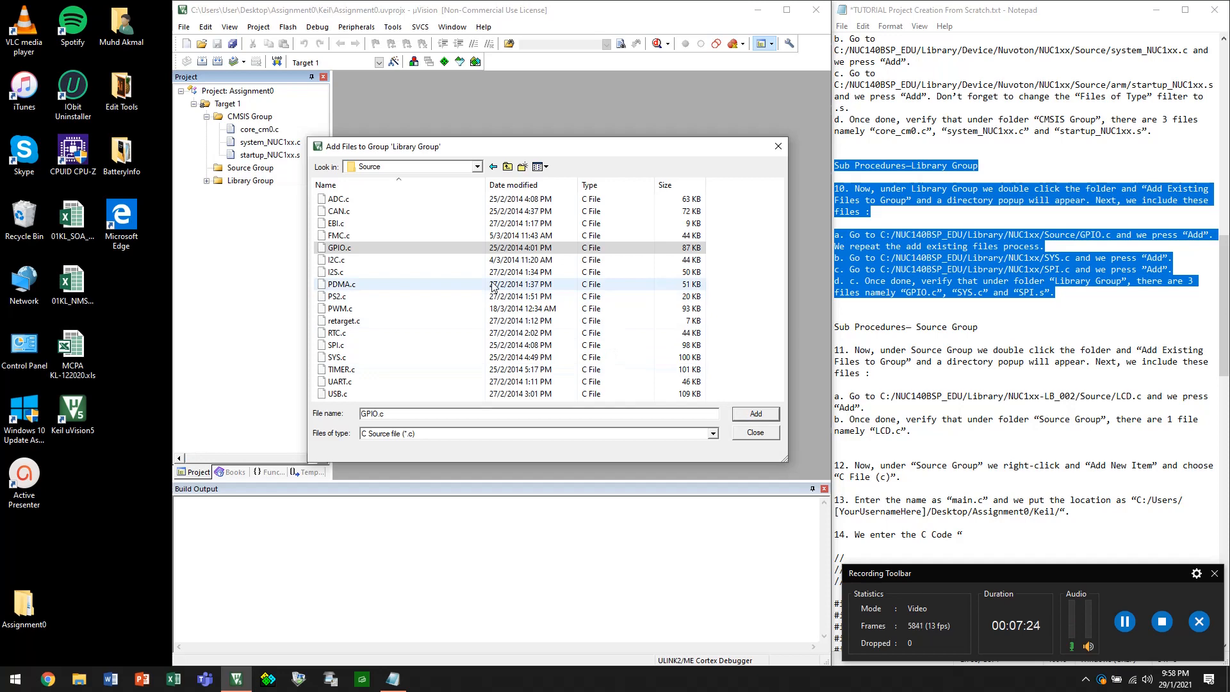
Add SYS.c and SPI.c from the NUC1xx/Source folder to Library Group and close the file dialog
click(507, 167)
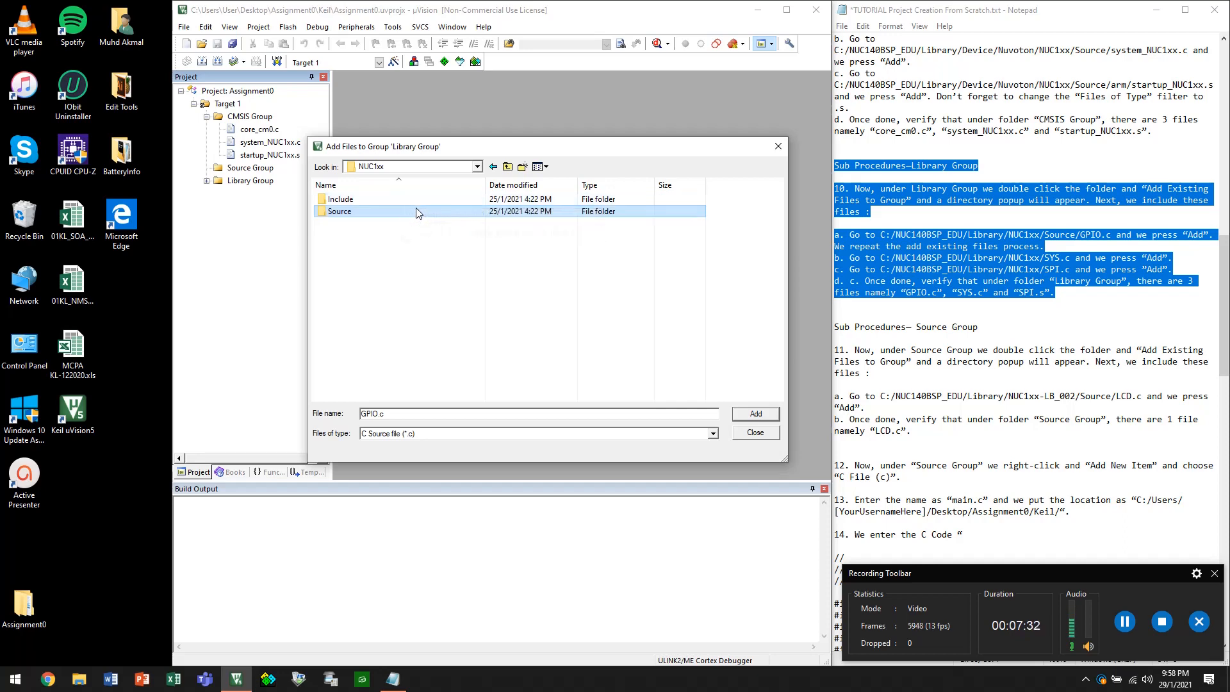
double_click(416, 210)
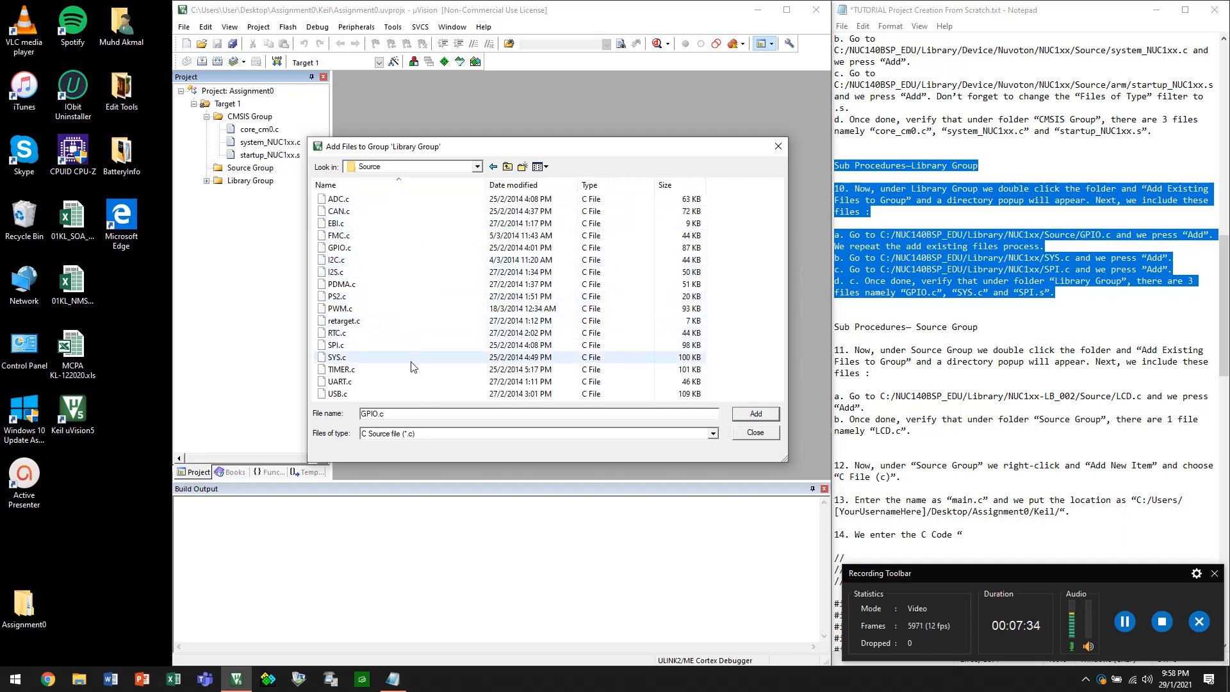
click(415, 357)
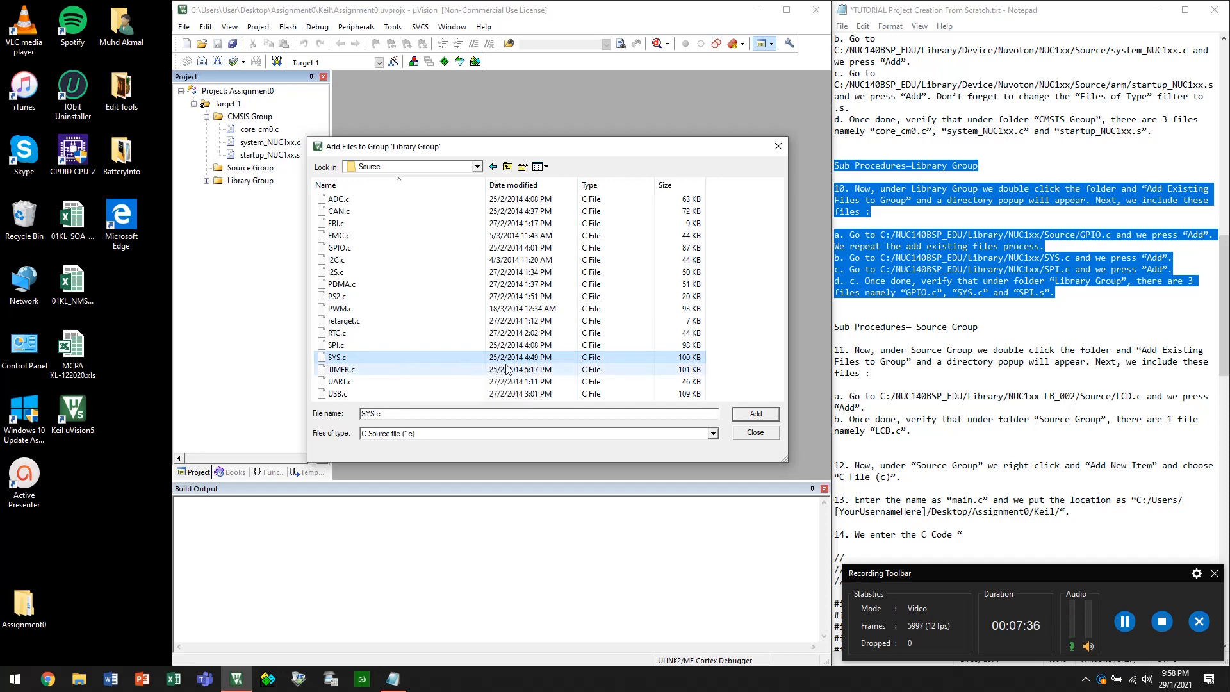
click(750, 417)
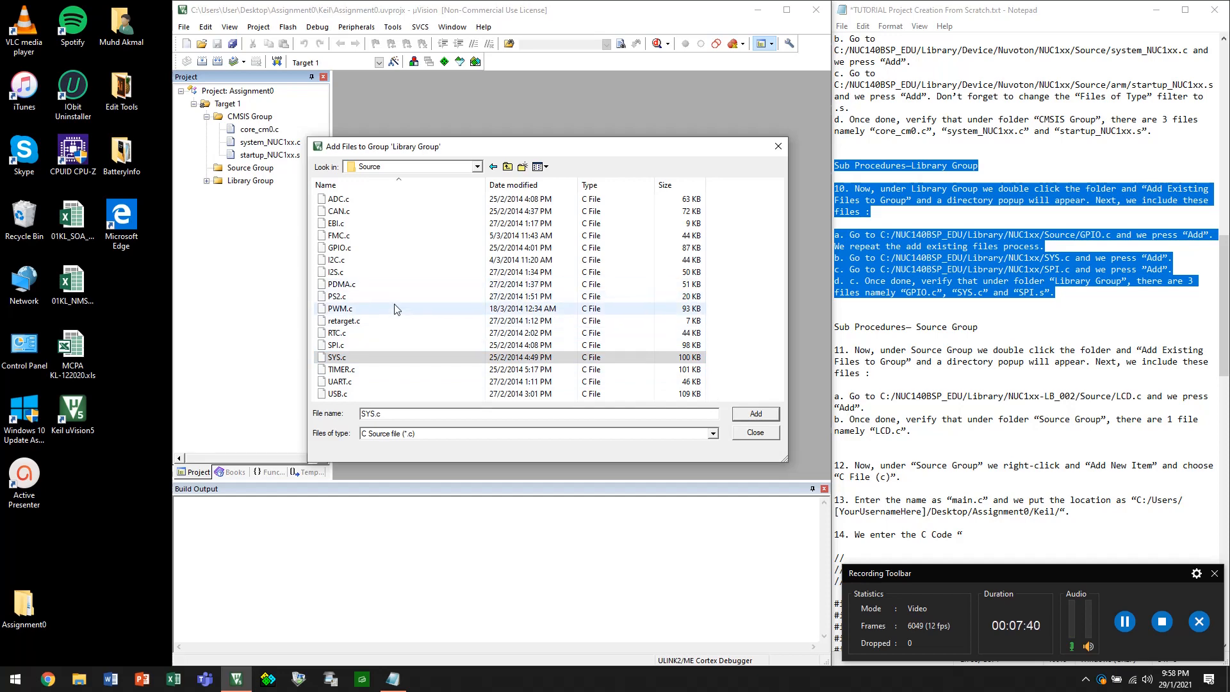
click(383, 347)
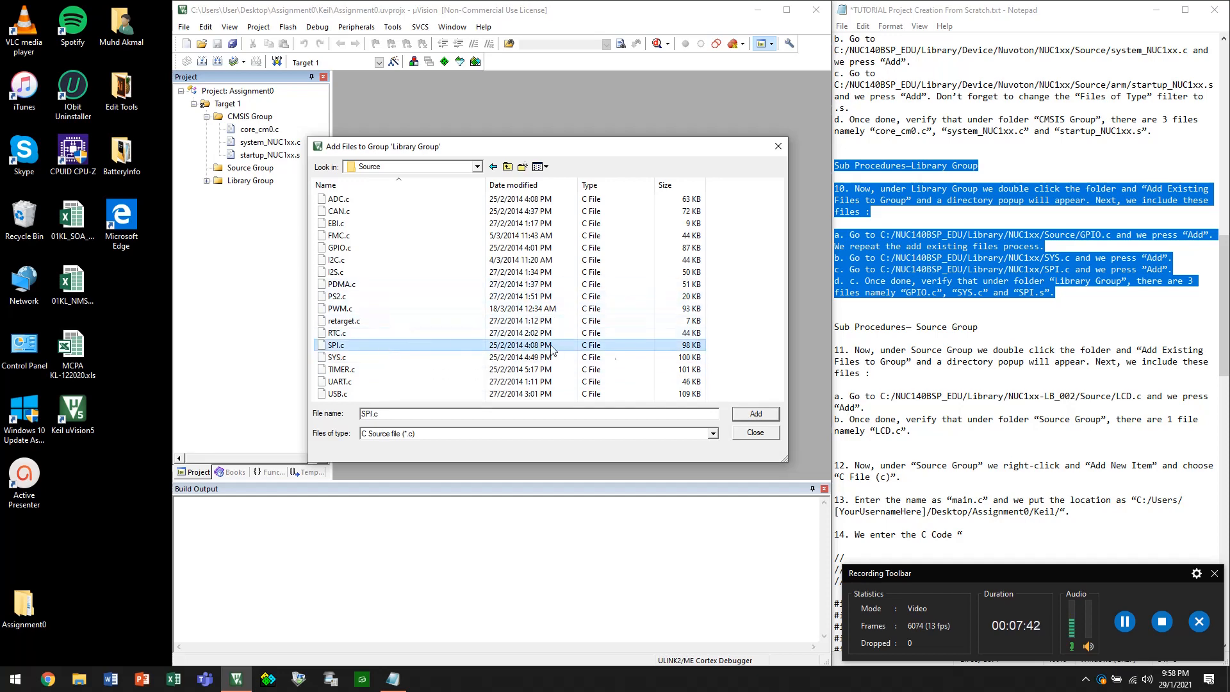
click(757, 414)
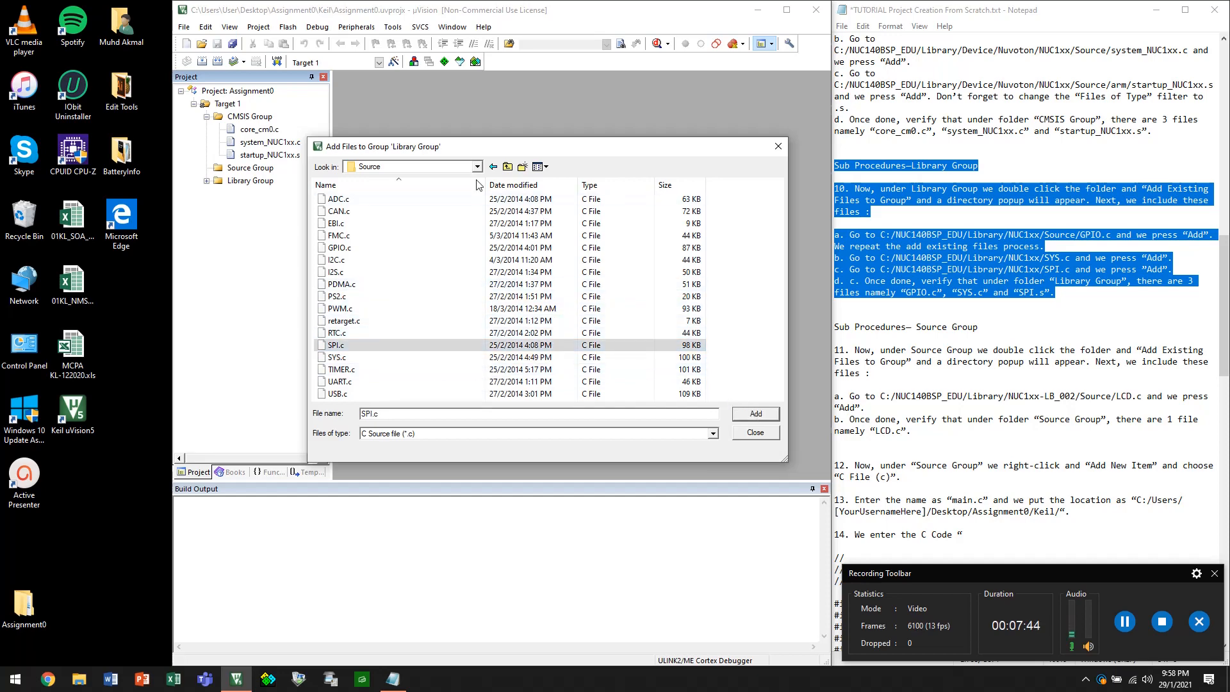
click(753, 433)
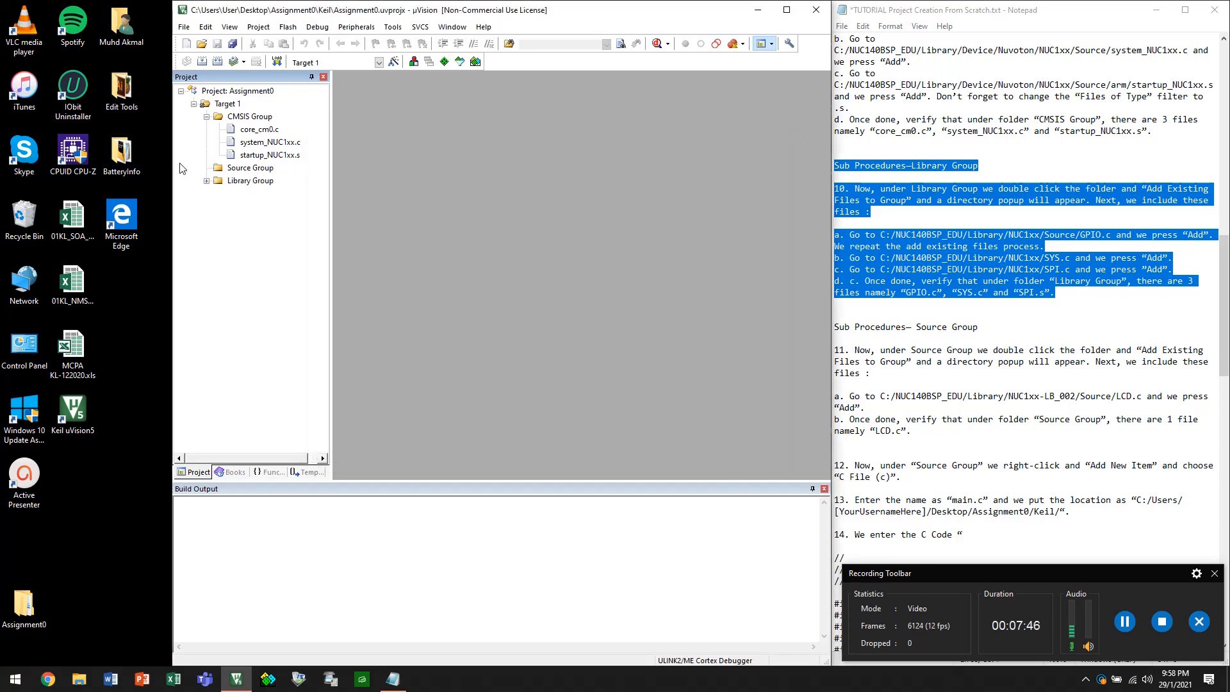
Expand Library Group in the project tree and check its added files, including SYS.c and SPI.c
click(206, 182)
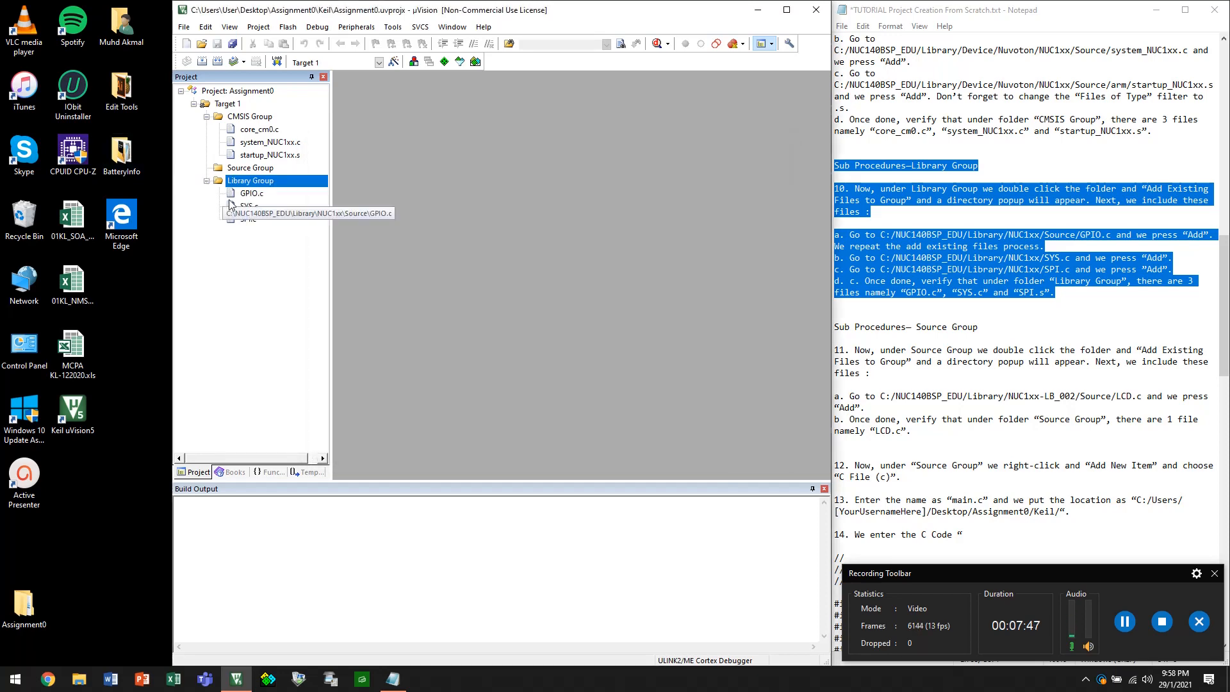
click(257, 208)
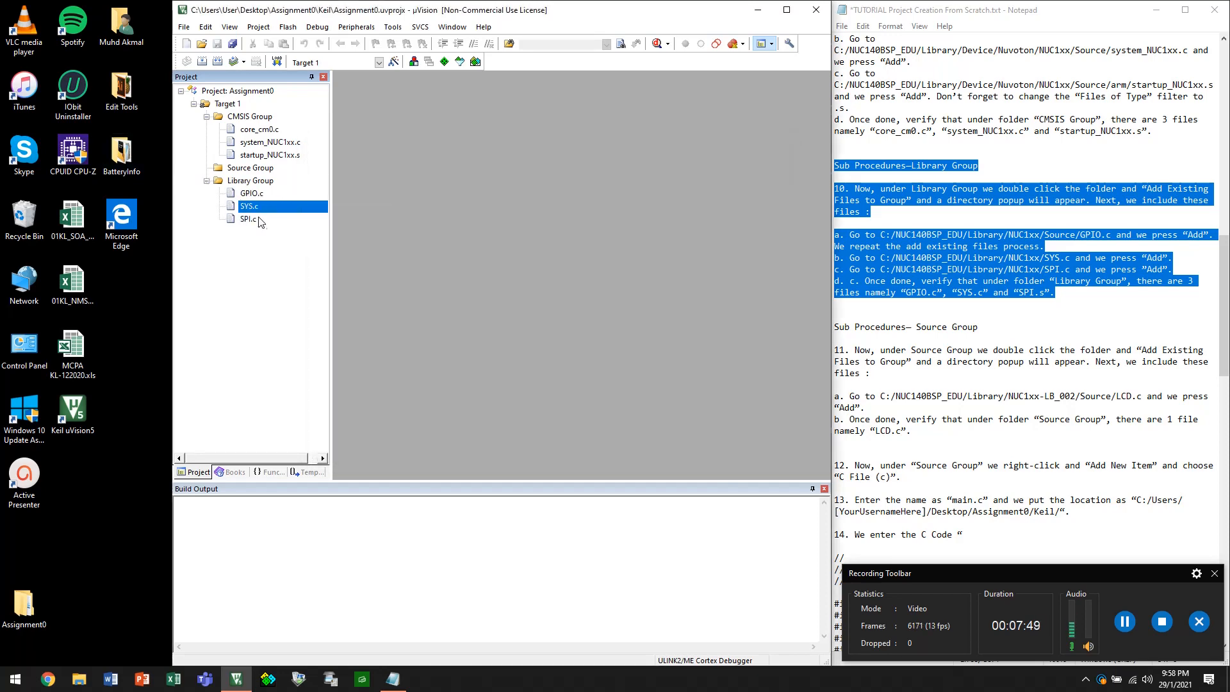
click(249, 219)
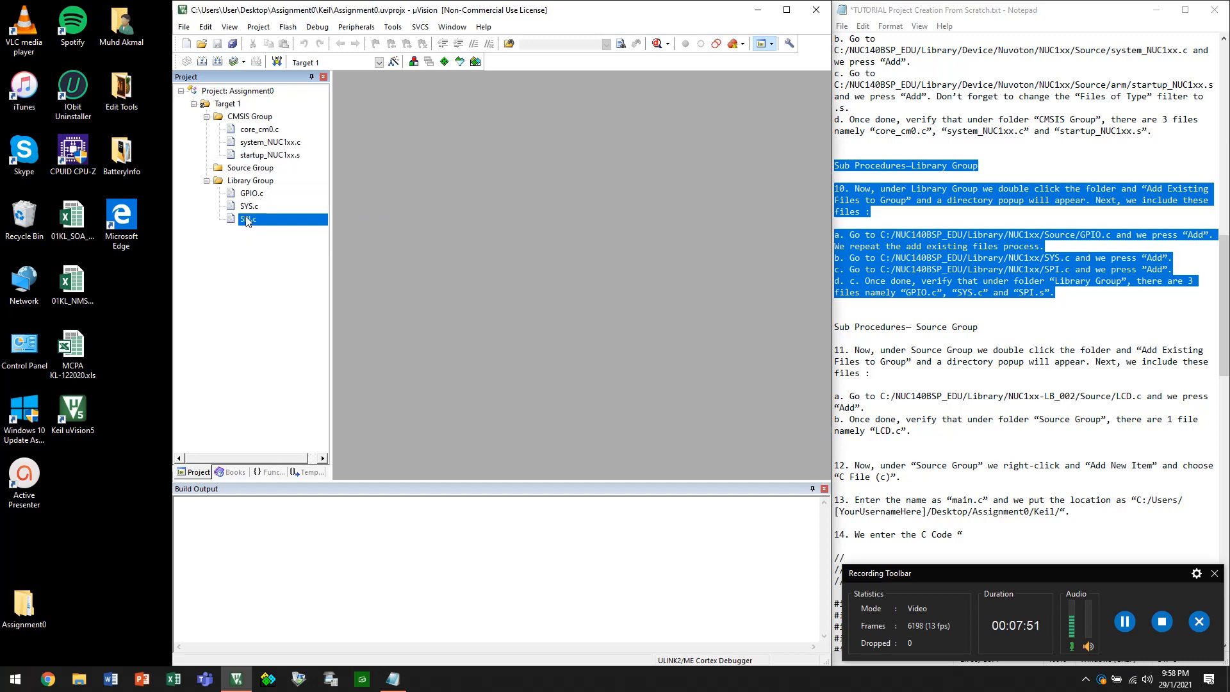
Highlight the Source Group sub-procedure in the notes, covering step 11 with substeps a and b
click(991, 257)
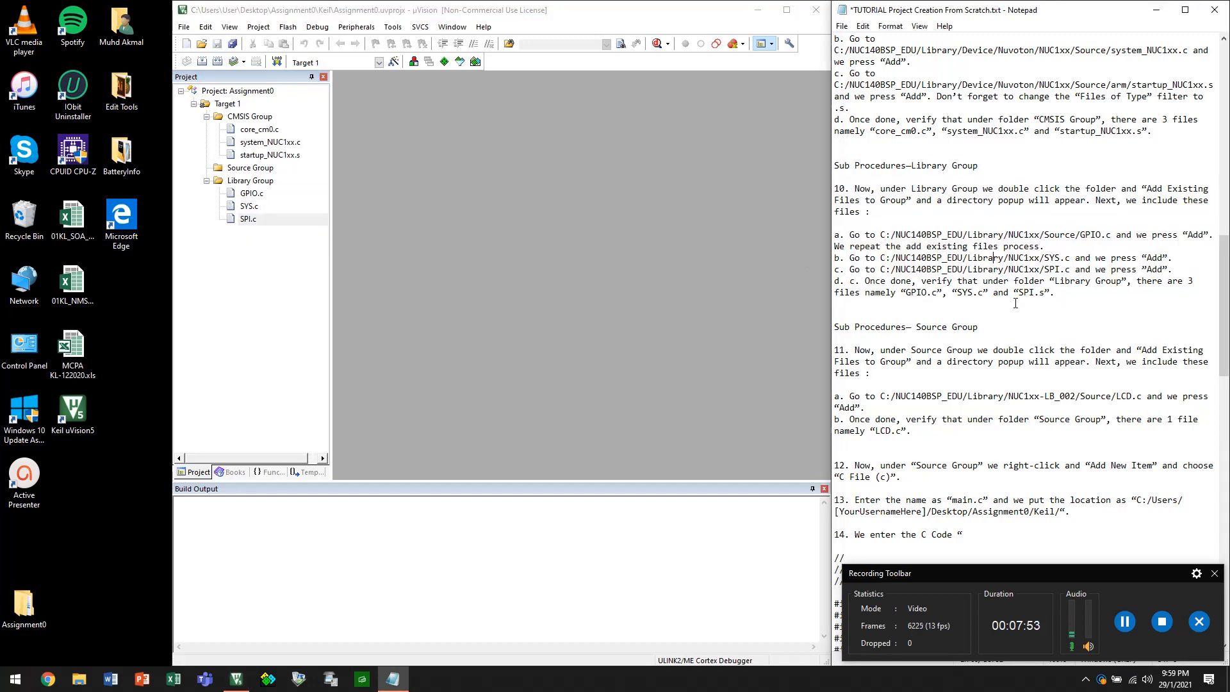
scroll(1005, 276, down, 4)
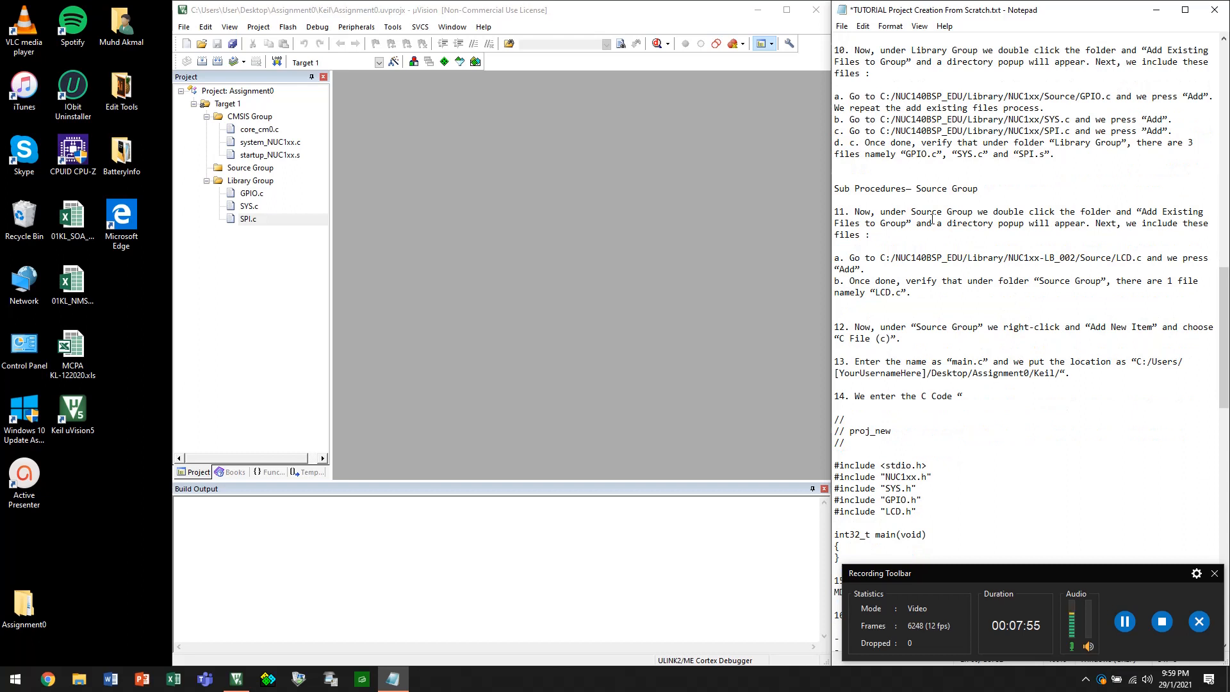
drag(835, 187, 948, 304)
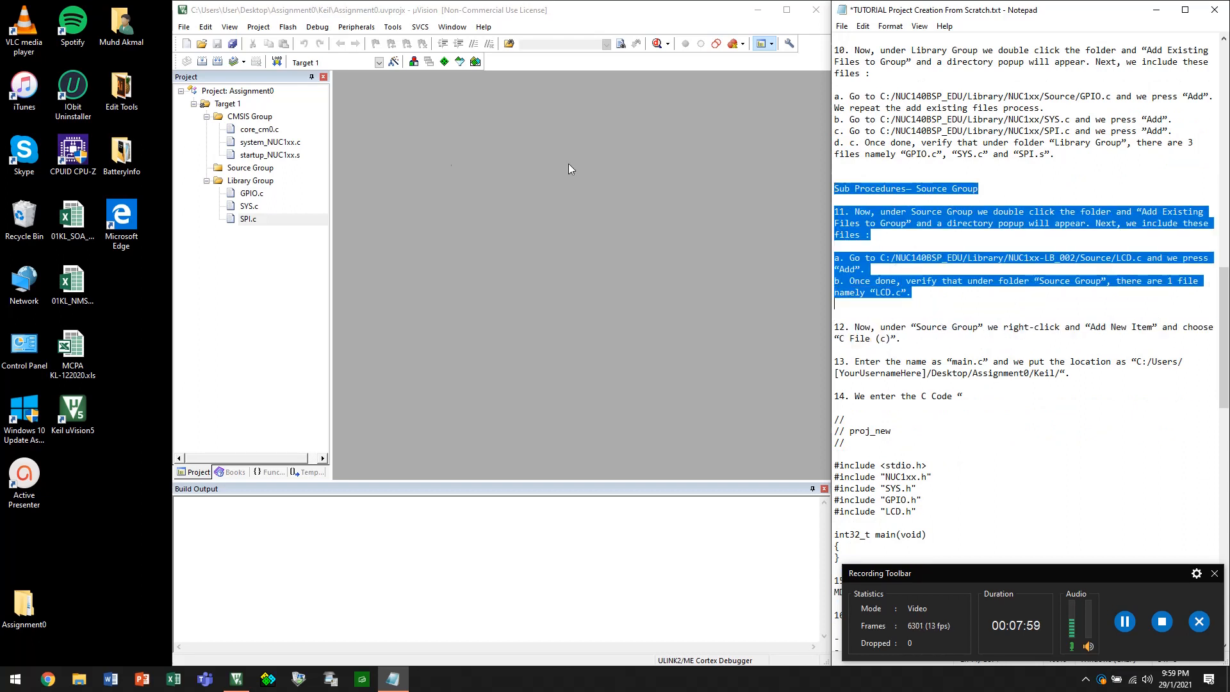
Start adding existing files to Source Group and browse to C:/NUC140BSP_EDU/Library/NUC1xx-LB_002/Source
click(253, 170)
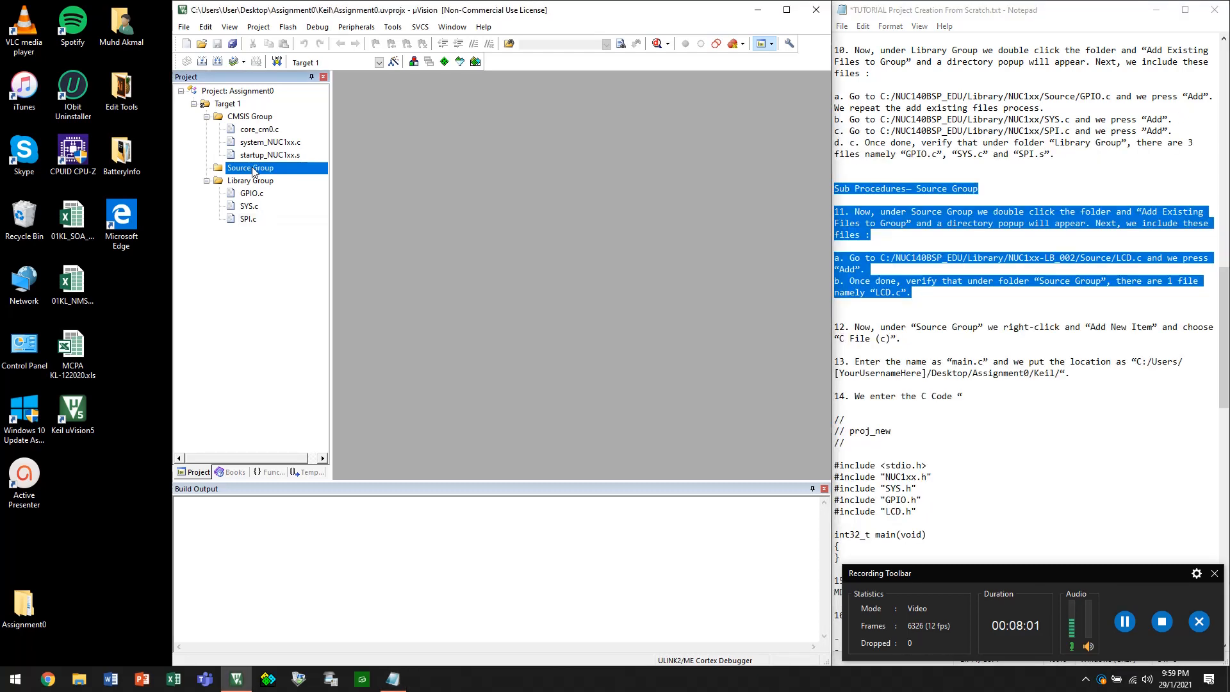
right_click(253, 170)
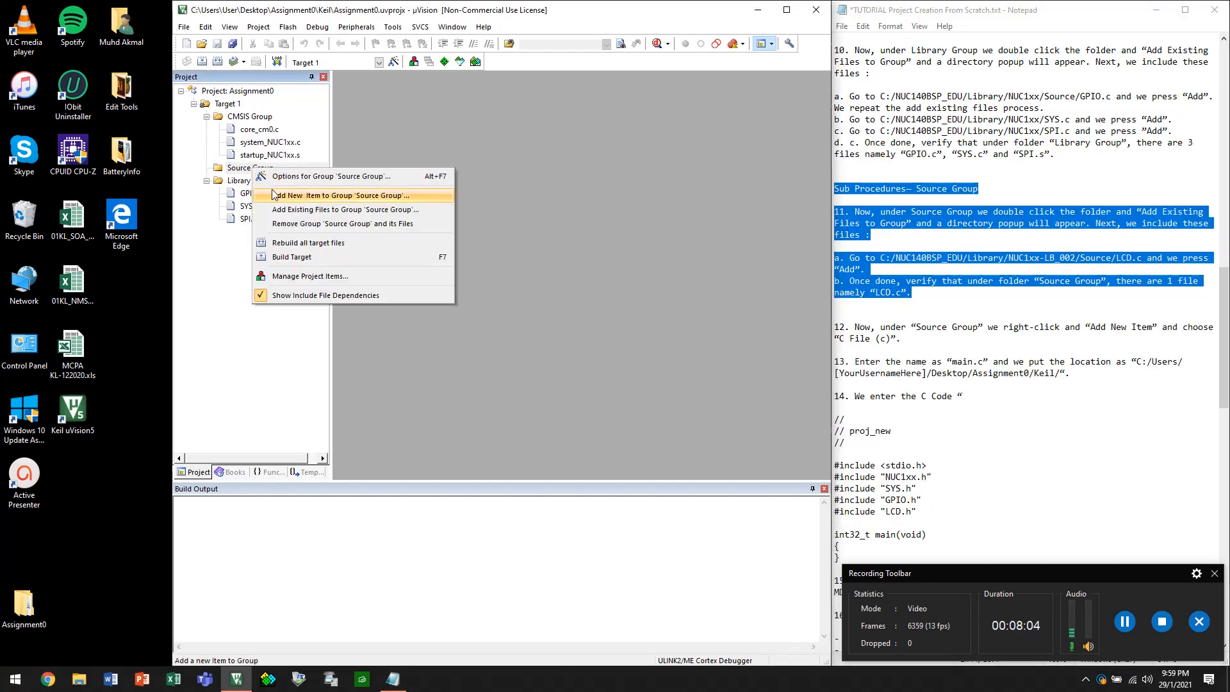
click(286, 211)
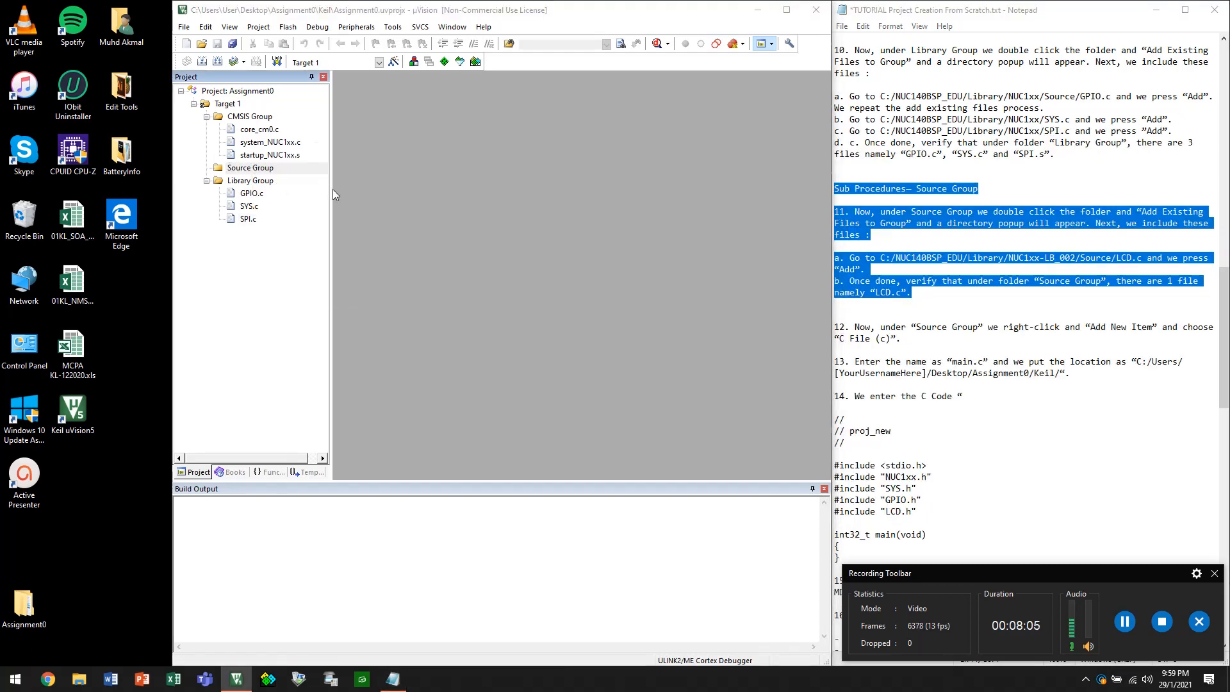
click(476, 166)
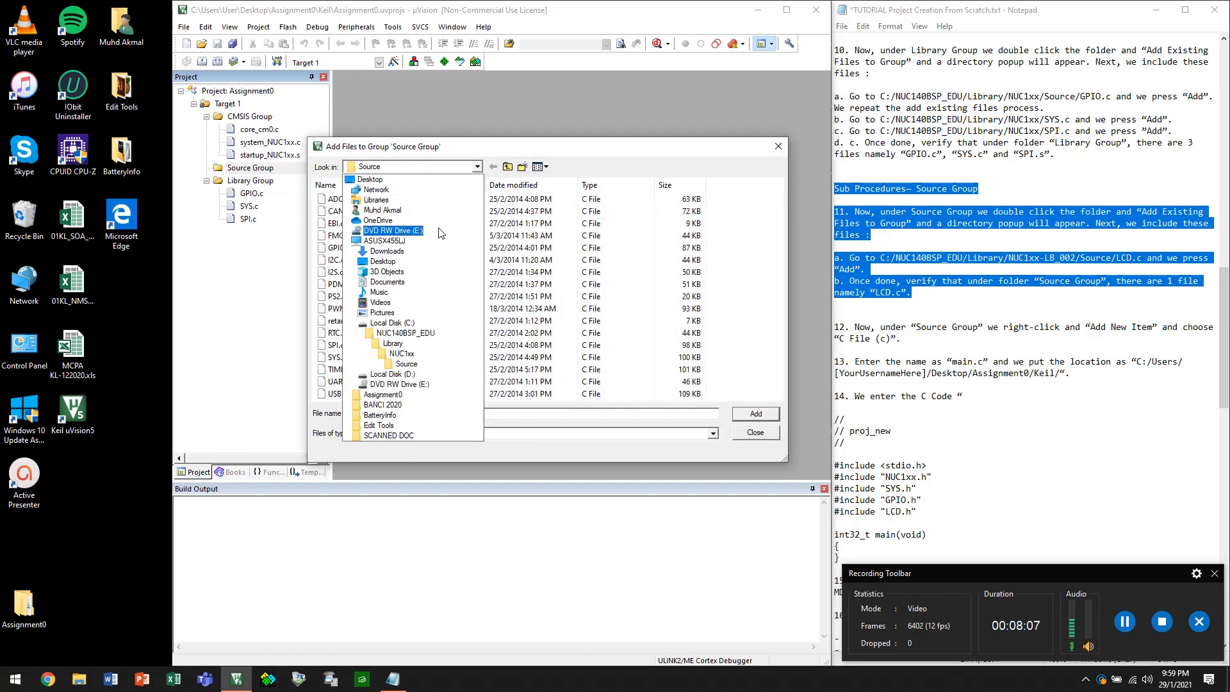
click(392, 323)
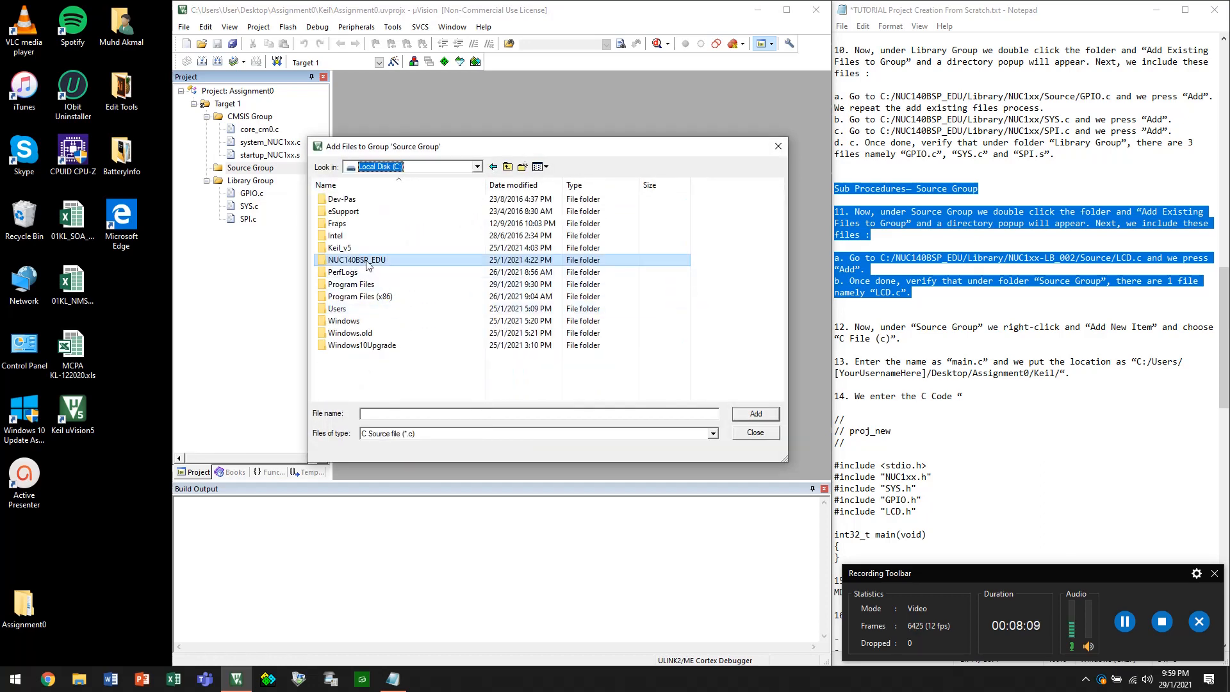
double_click(368, 262)
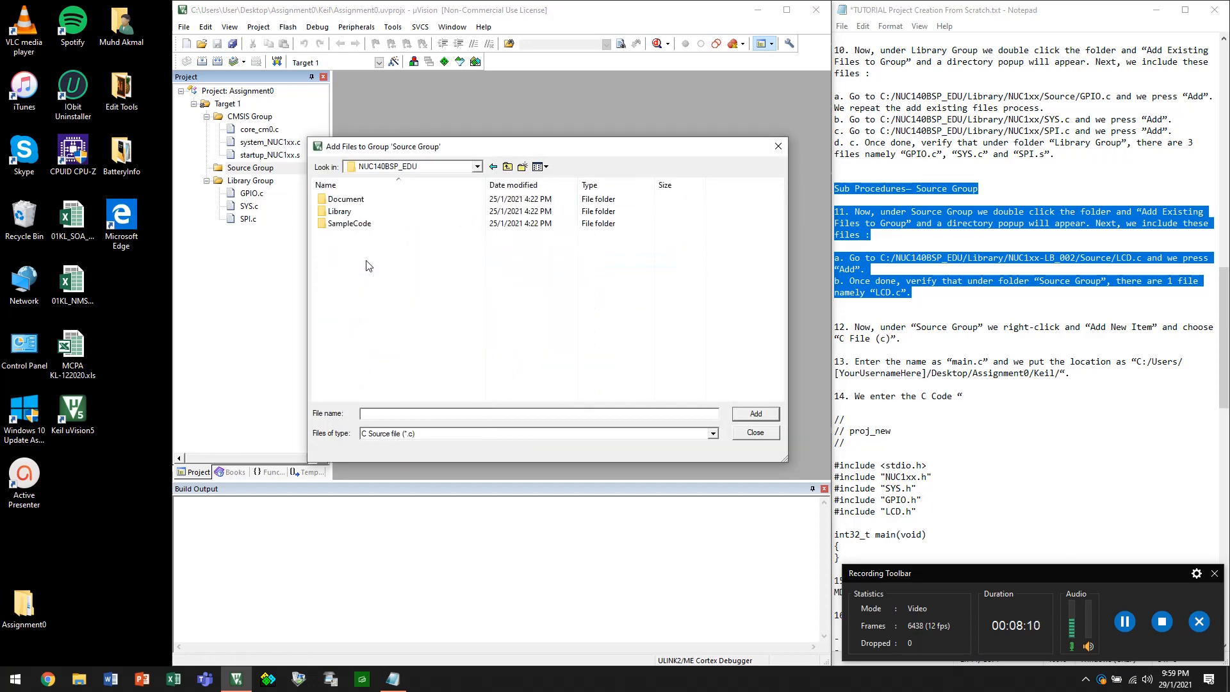
click(366, 213)
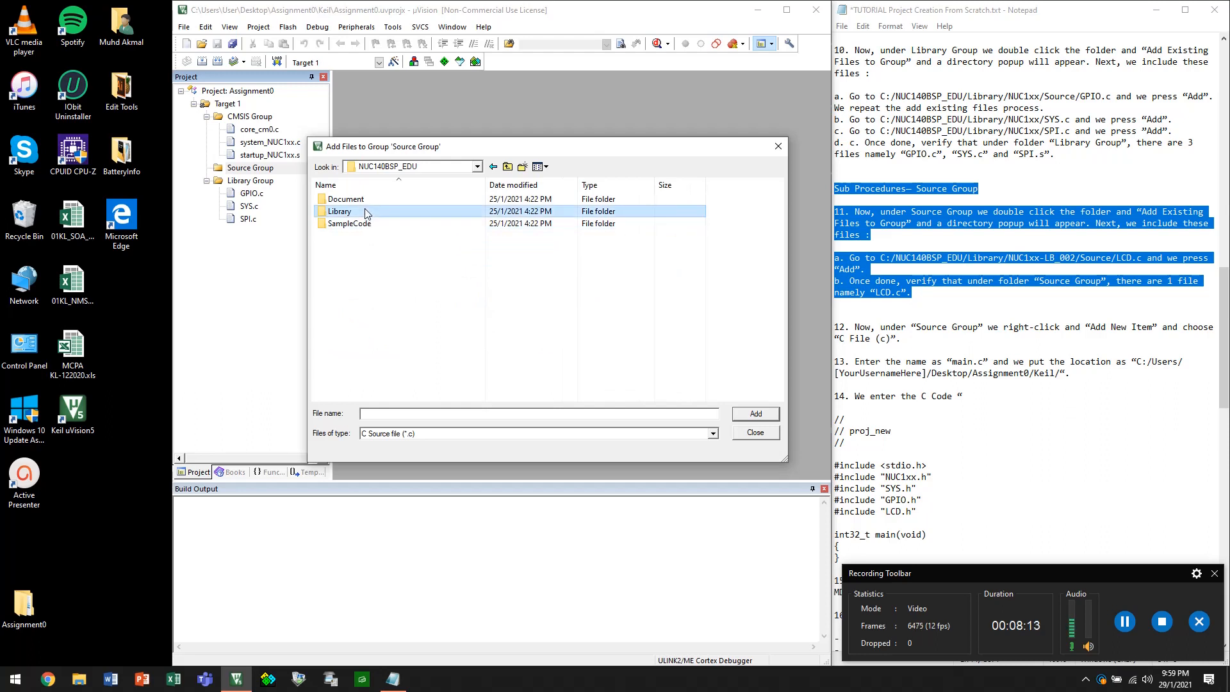
double_click(367, 213)
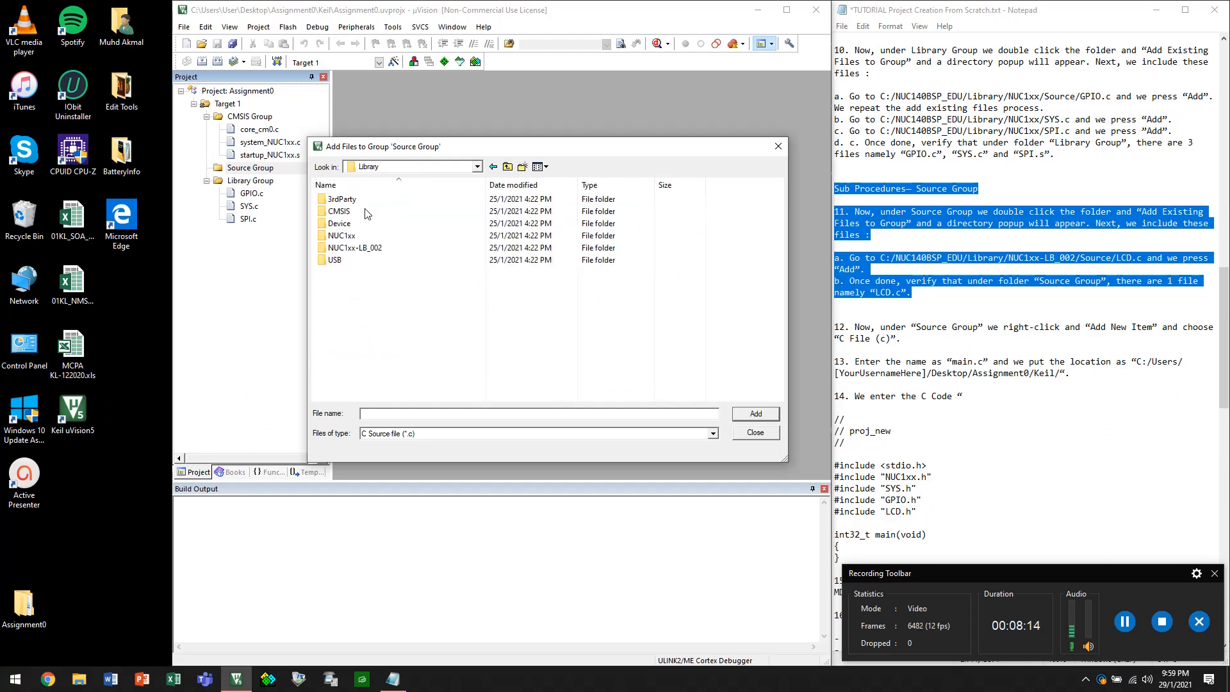
double_click(375, 249)
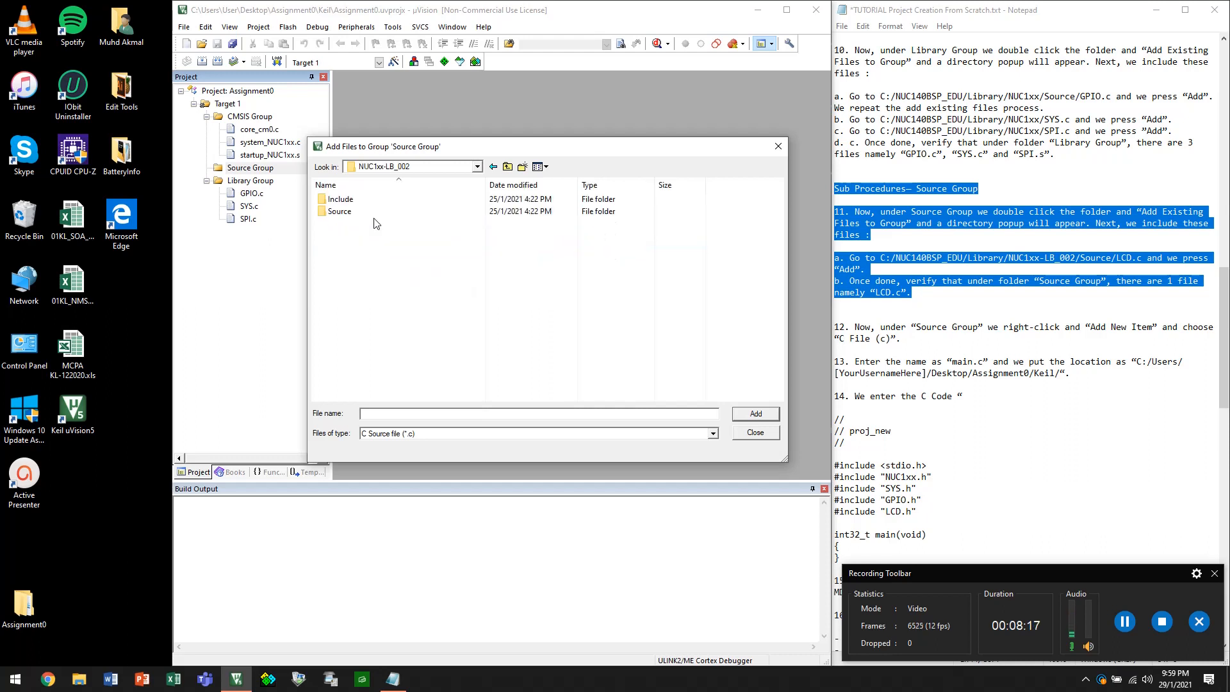
double_click(374, 213)
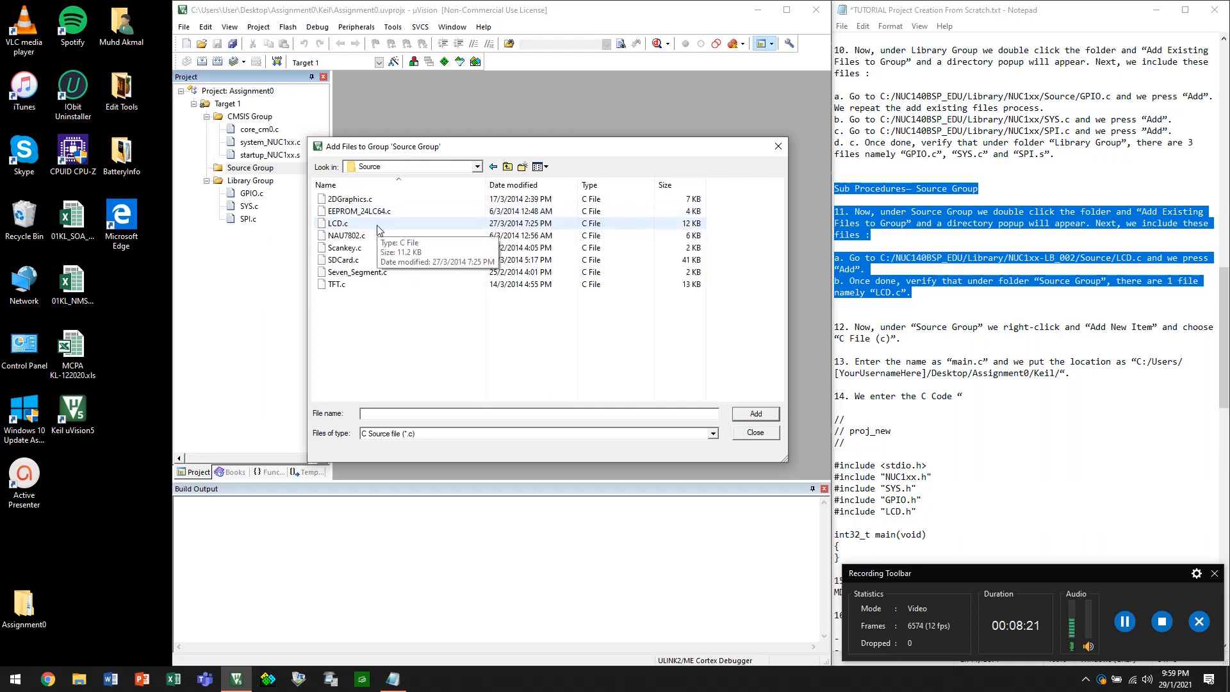
Add LCD.c to Source Group, close the file dialog, and check the added file under the group in the project tree
click(378, 225)
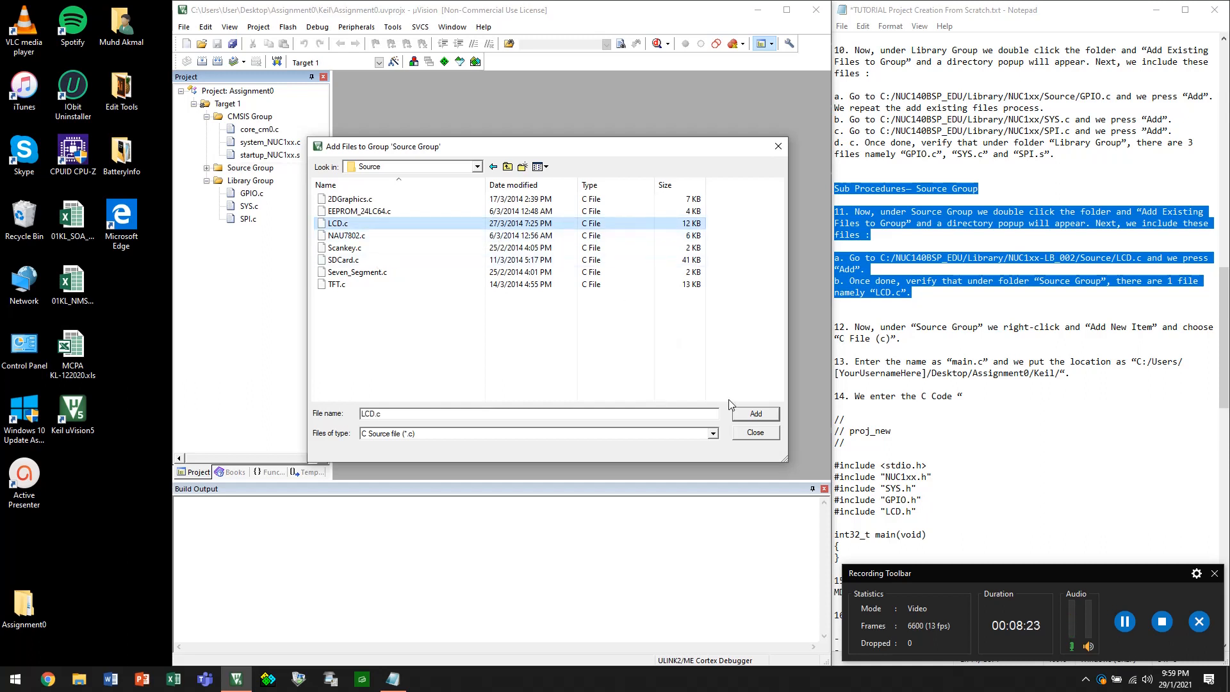
click(753, 414)
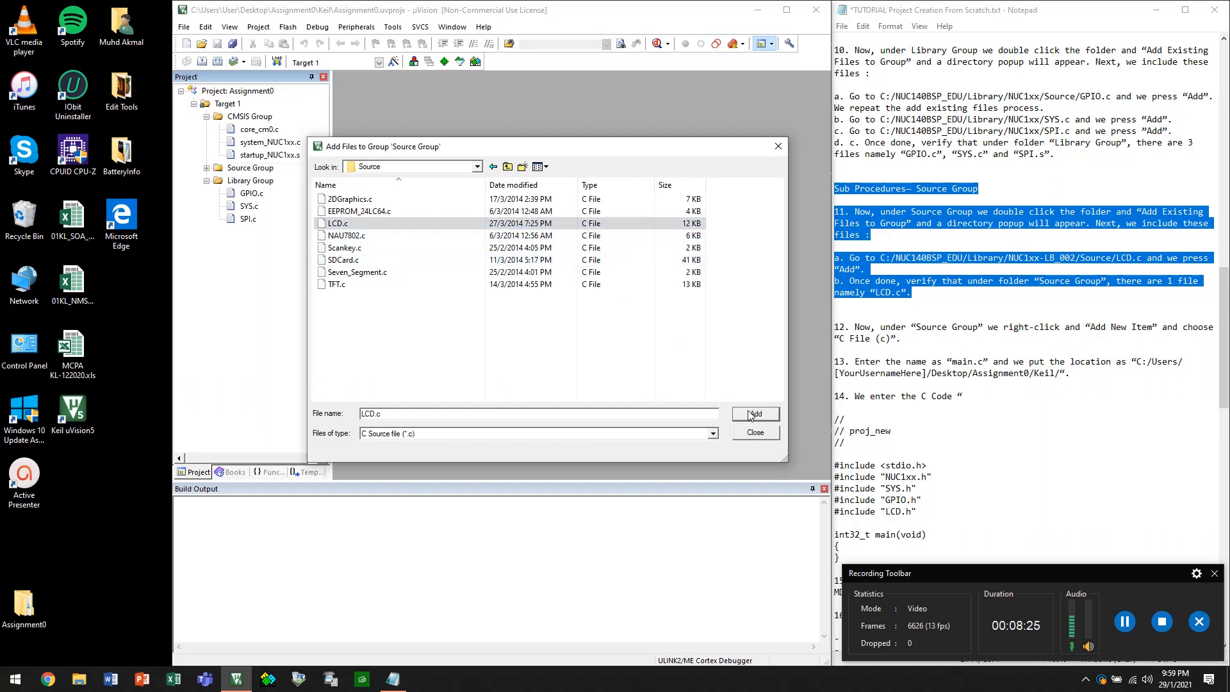
click(754, 433)
click(206, 168)
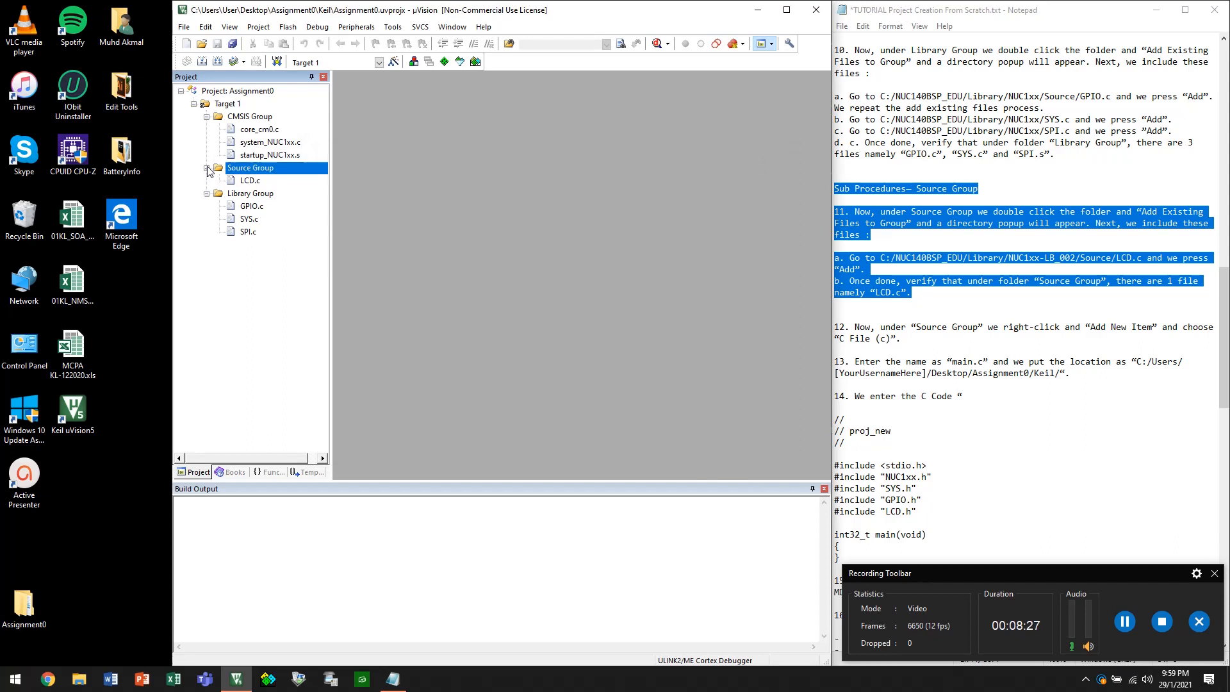
click(250, 181)
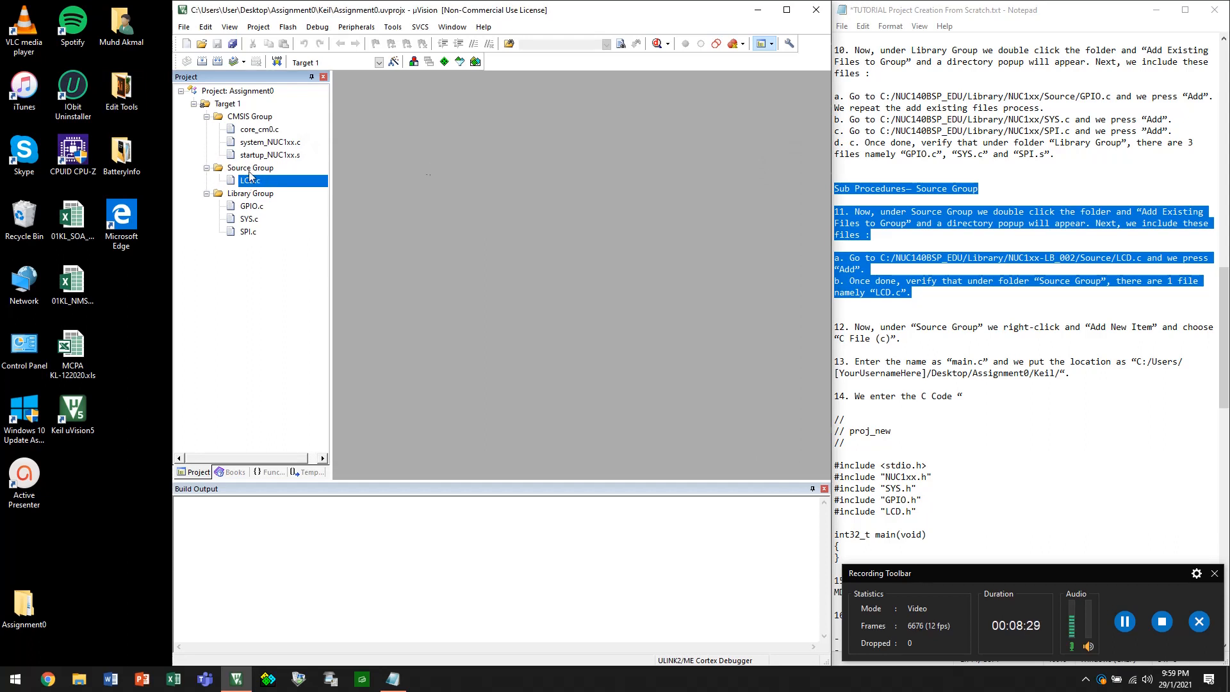
Review the notes from step 12 onward, covering the new C file, its code, and the Device, Target and Output settings
click(1023, 362)
scroll(1022, 346, down, 1)
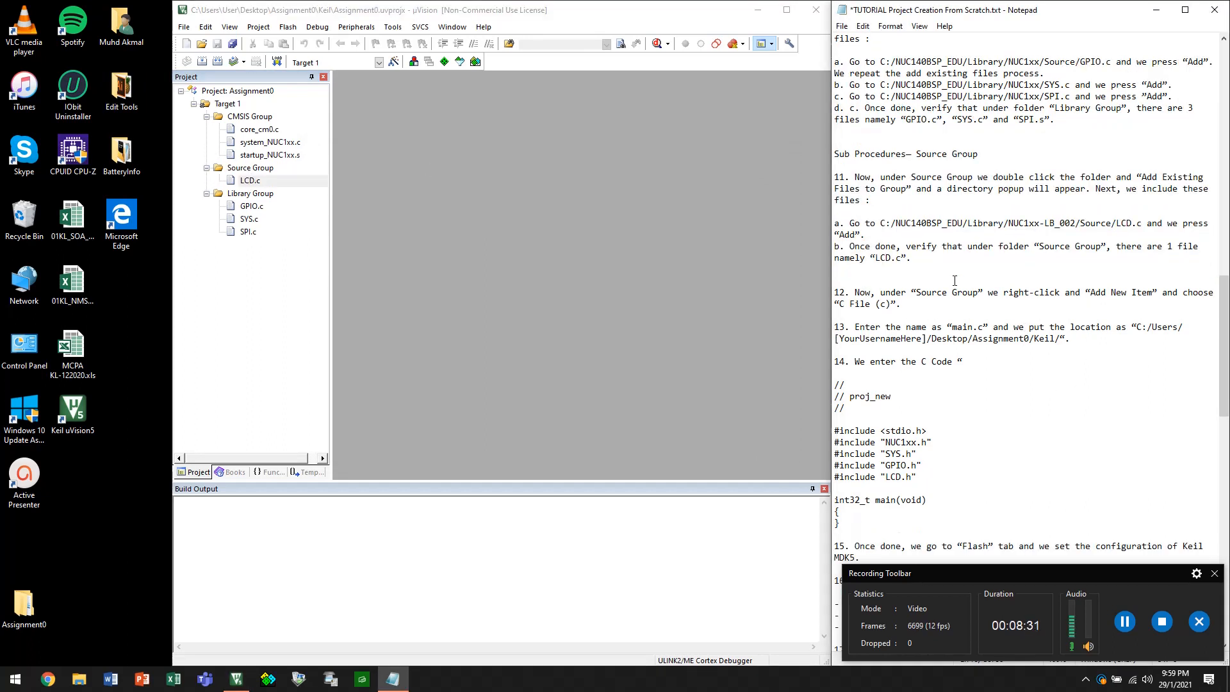
click(269, 132)
click(258, 117)
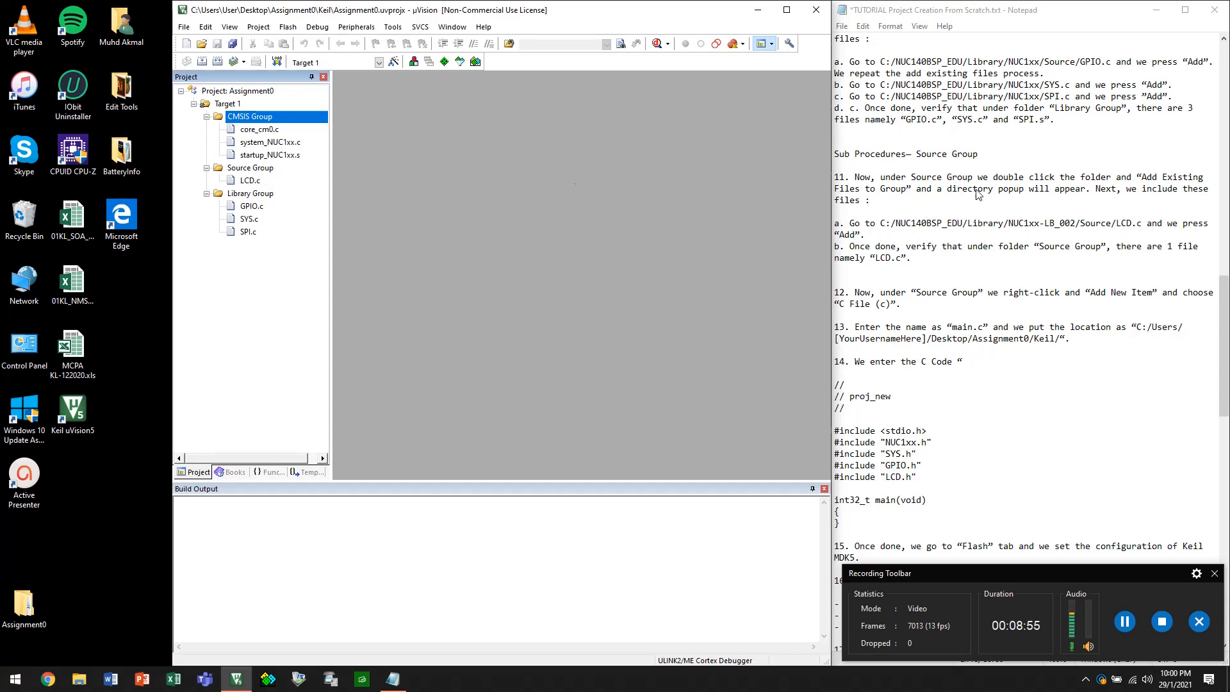
scroll(1052, 238, down, 3)
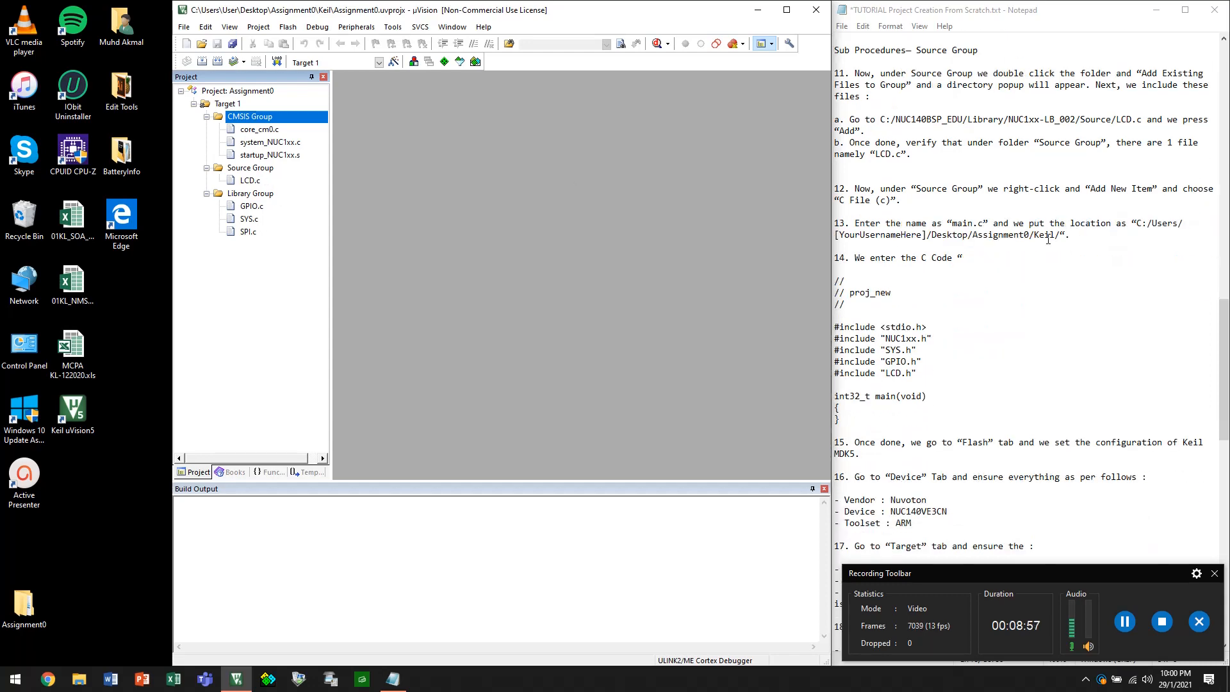
scroll(1048, 239, down, 2)
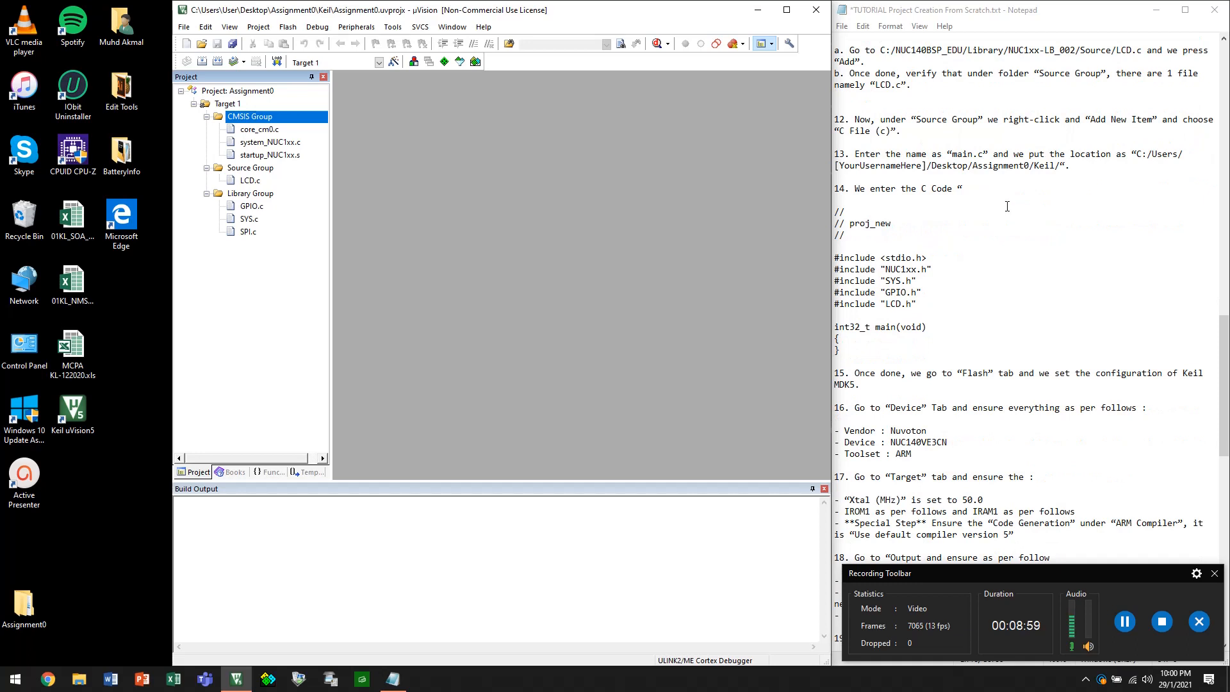
scroll(998, 202, down, 2)
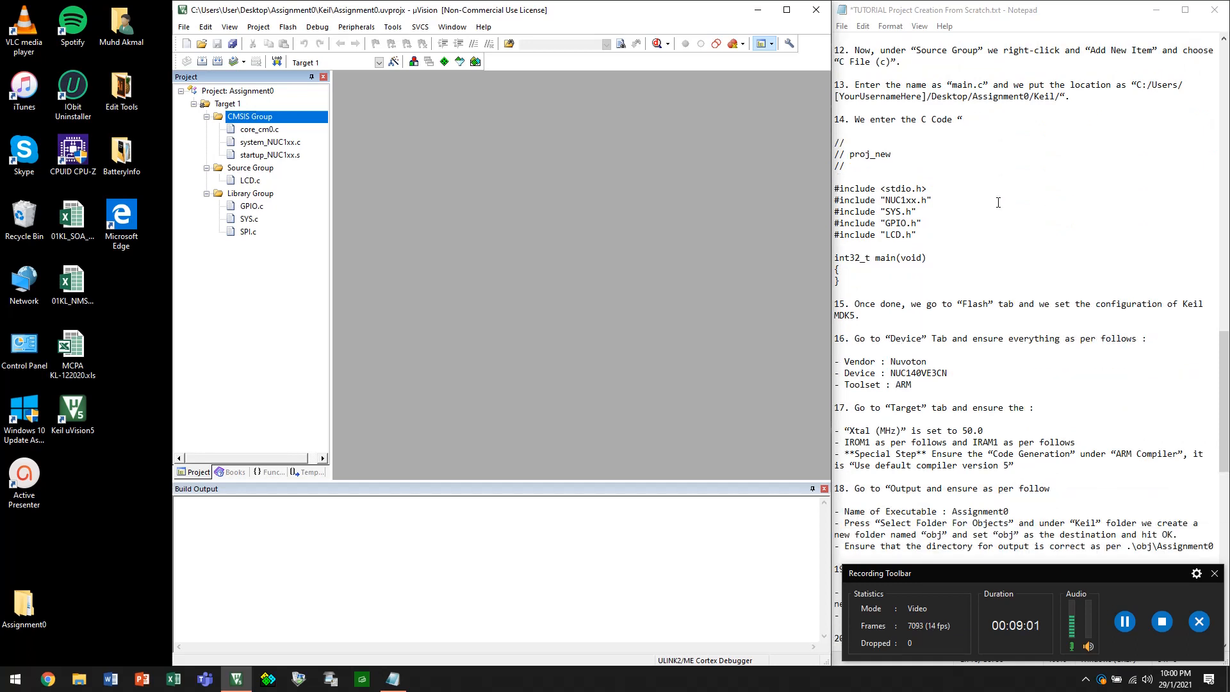
click(853, 50)
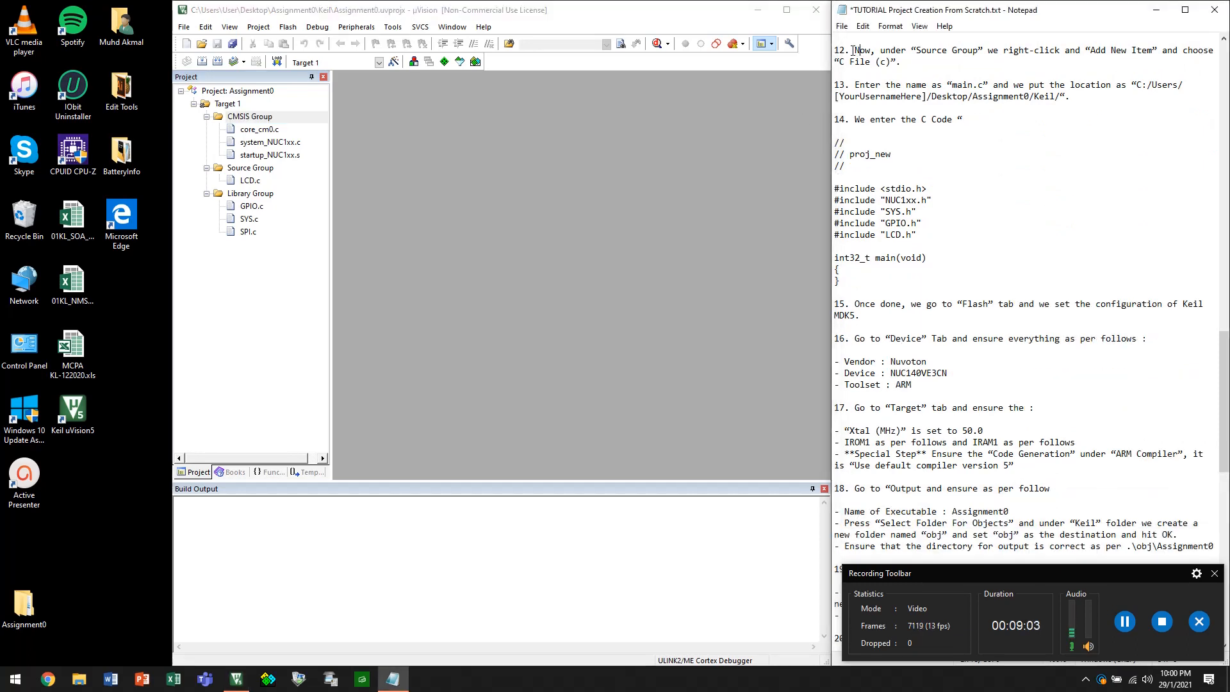
Add a new C file named Assignment0 to Library Group, located in the Desktop\Assignment0\Keil folder
click(232, 168)
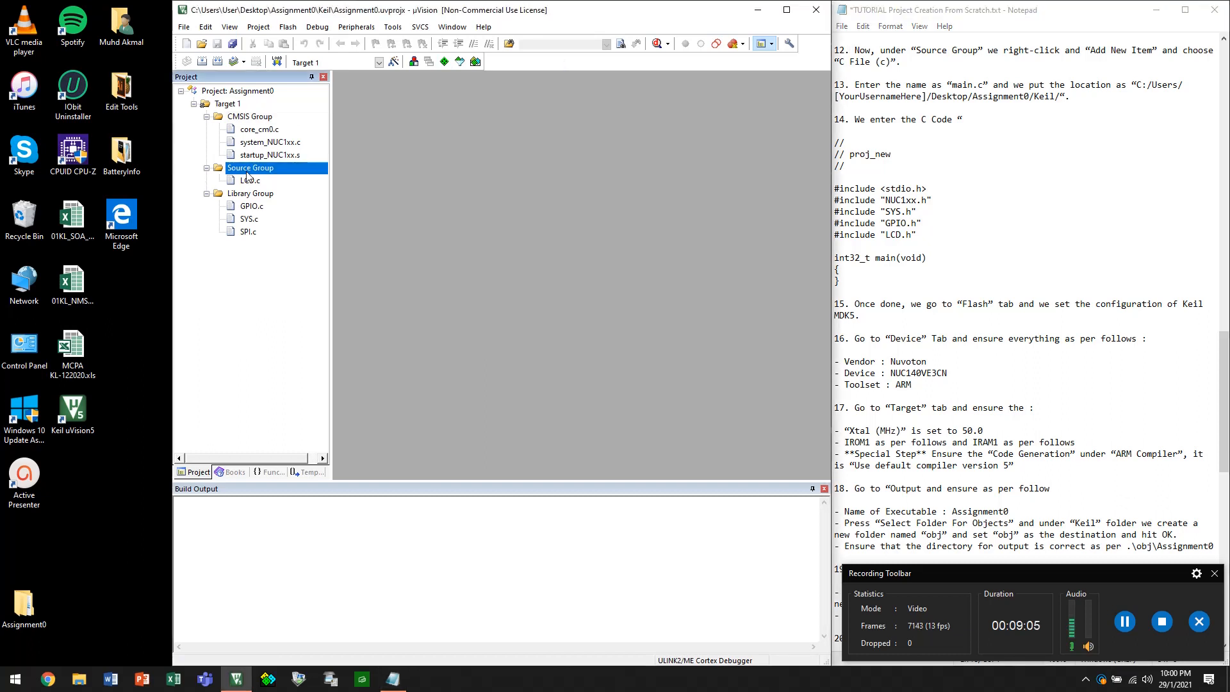
right_click(248, 177)
click(241, 169)
right_click(239, 170)
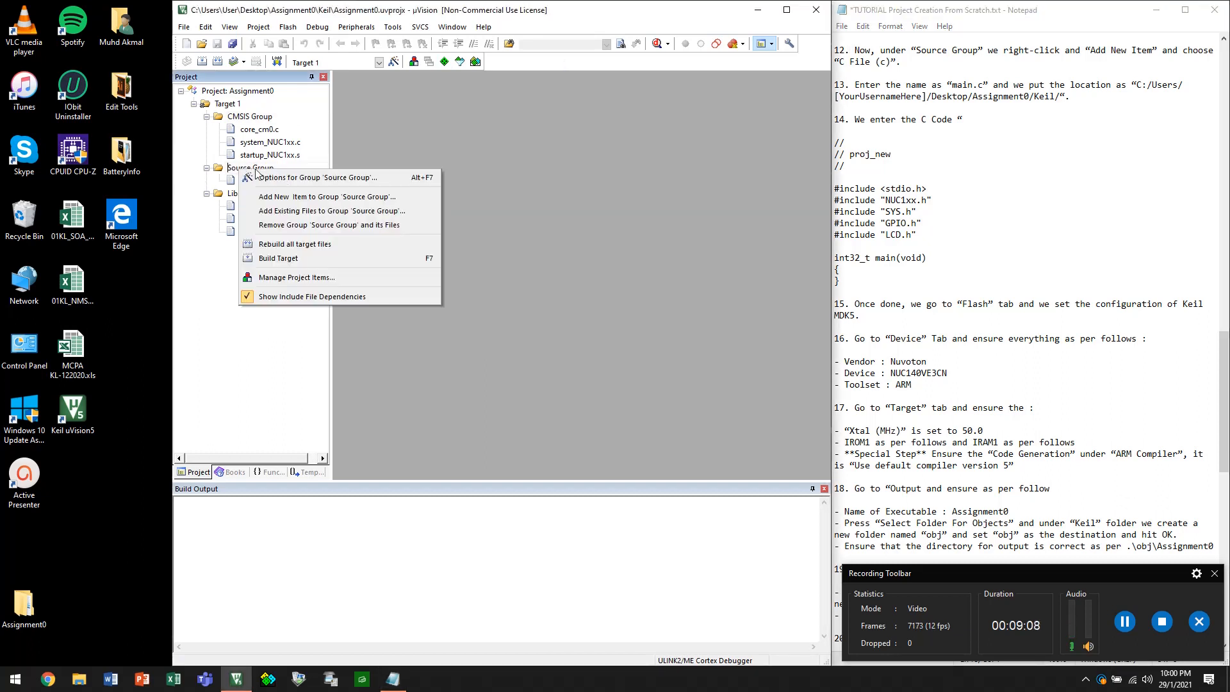
click(285, 196)
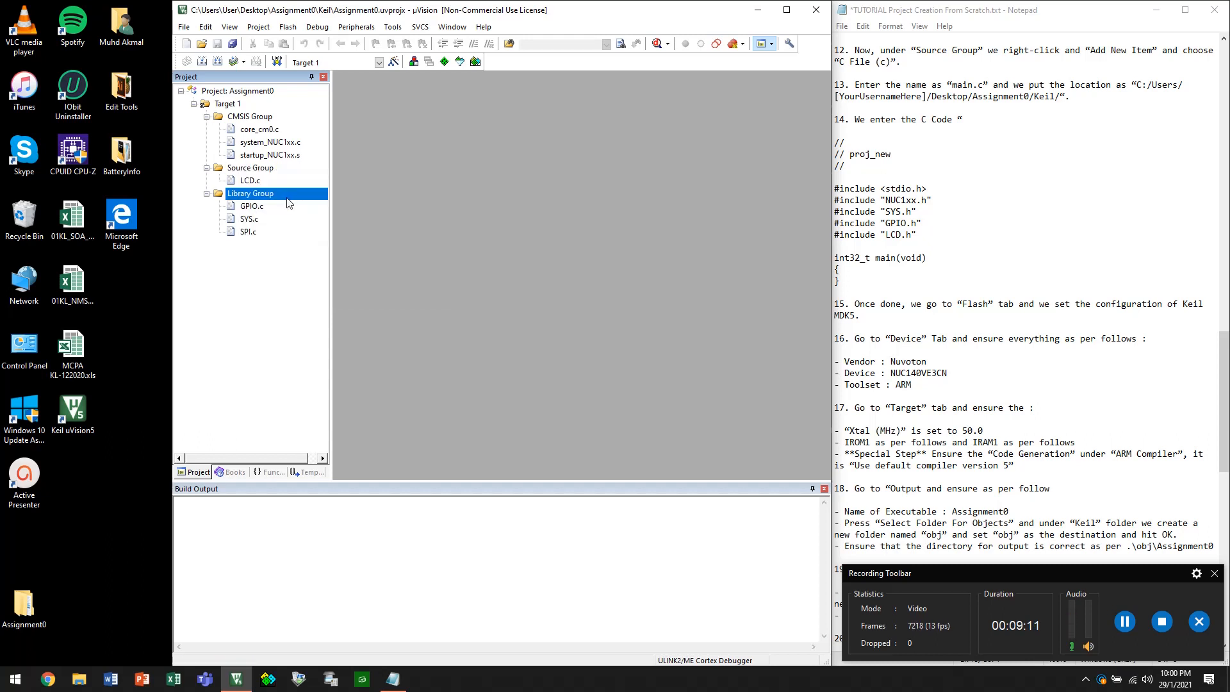
click(353, 229)
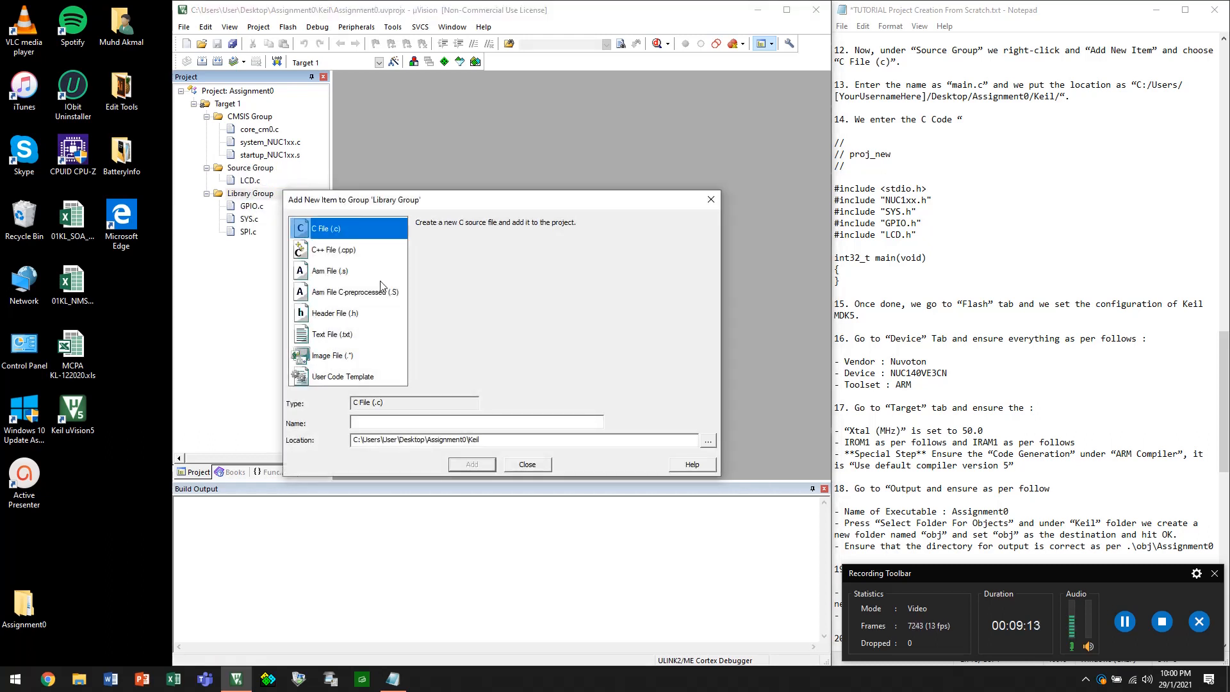
click(450, 420)
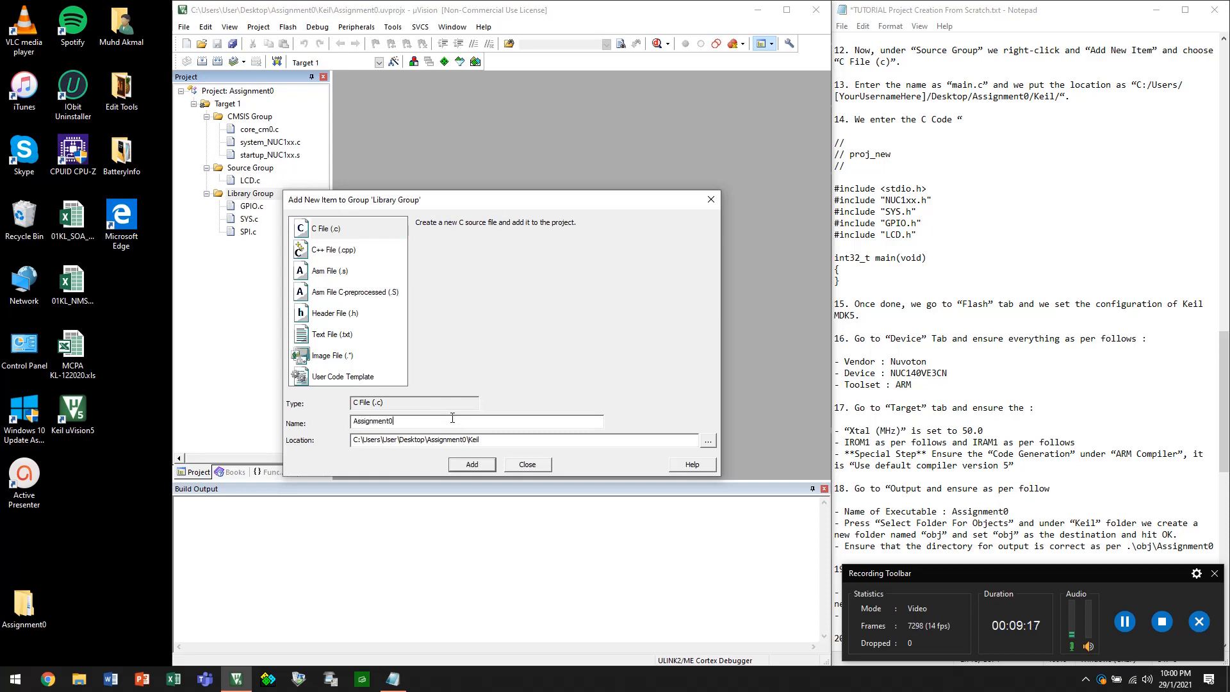
click(707, 442)
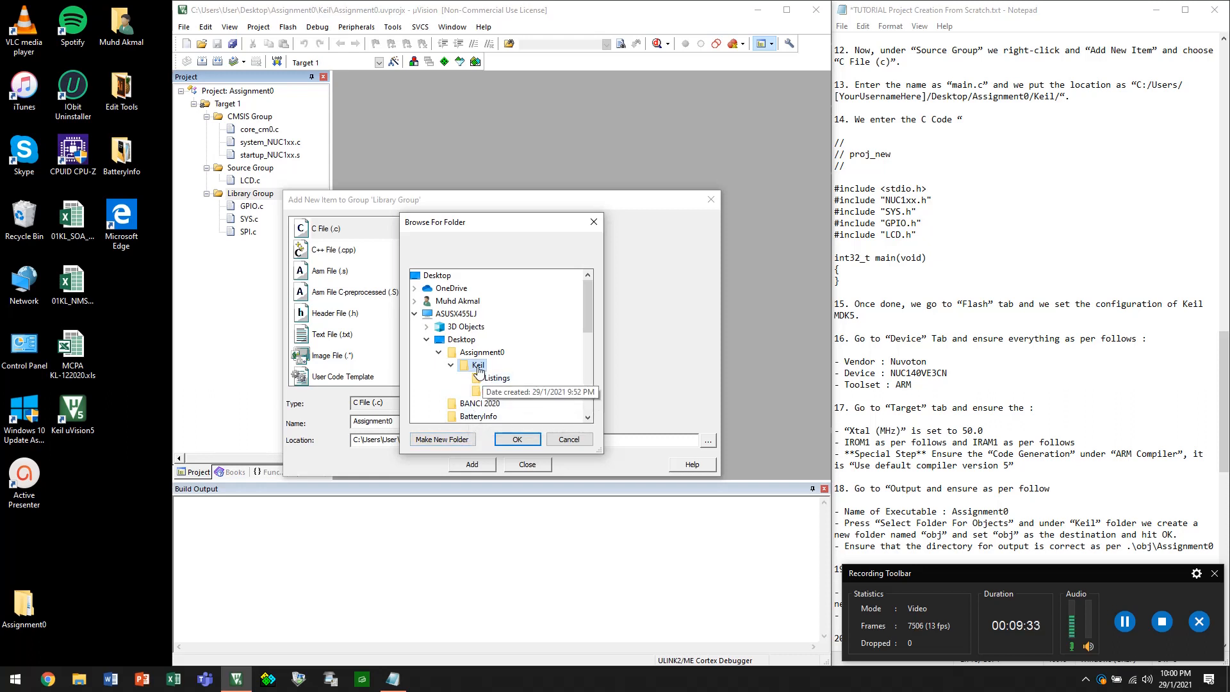
click(520, 440)
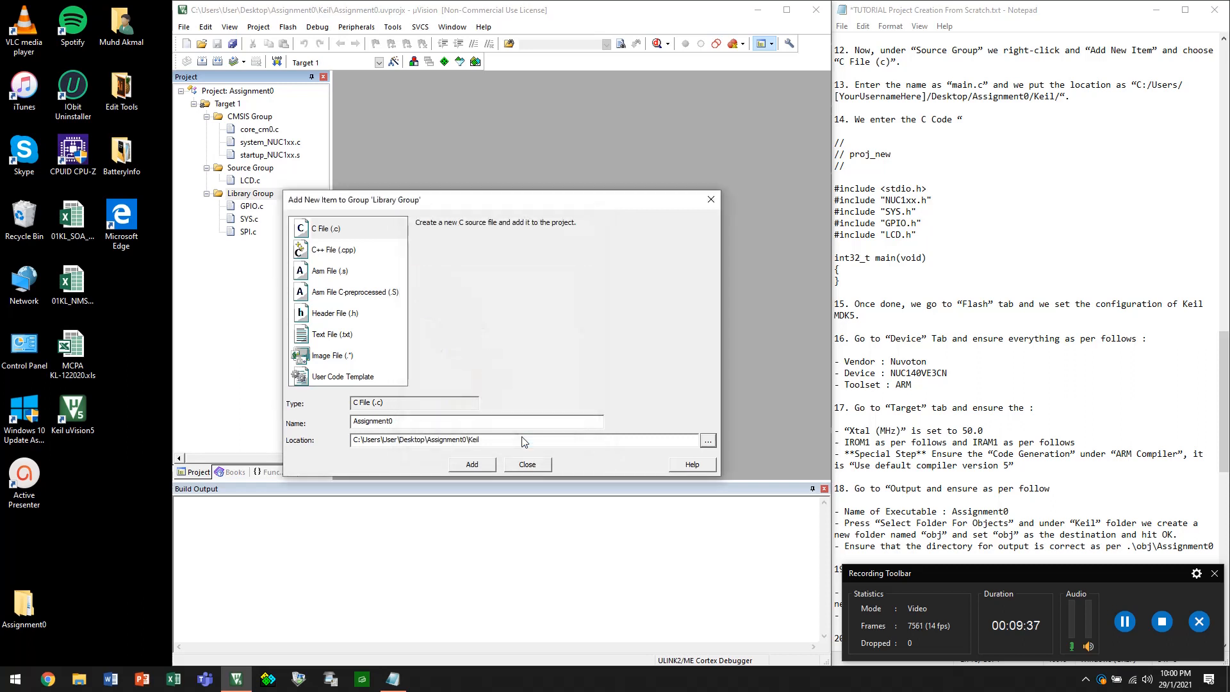
click(473, 464)
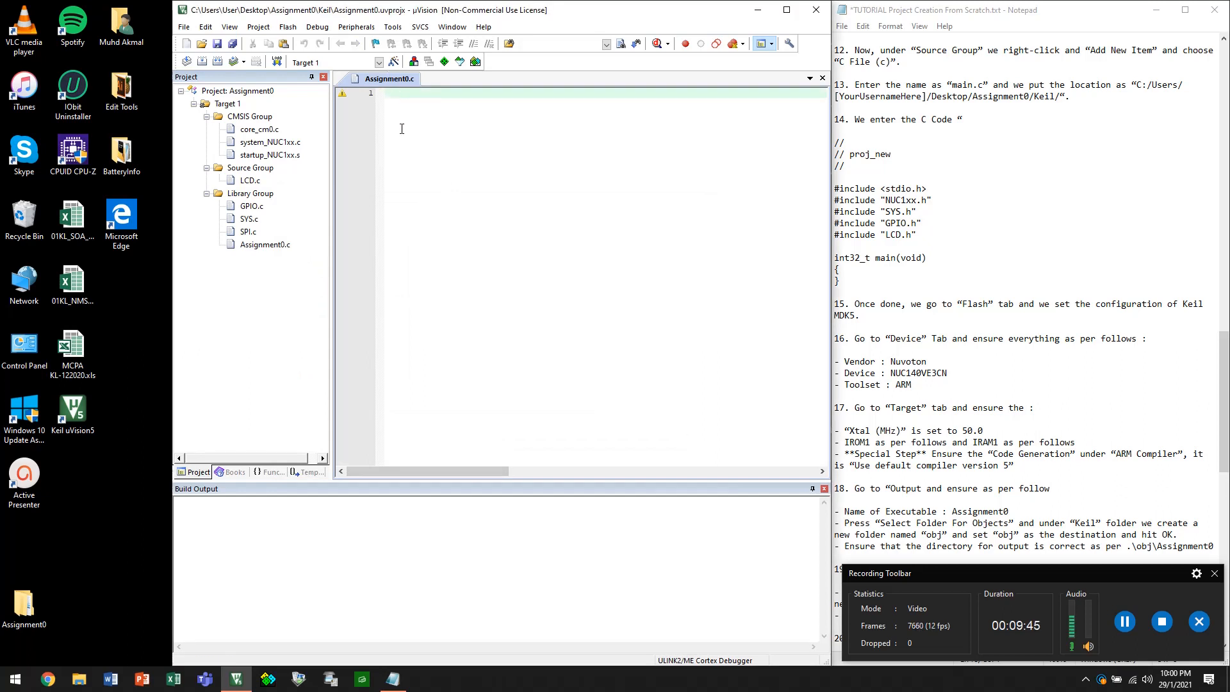
right_click(389, 80)
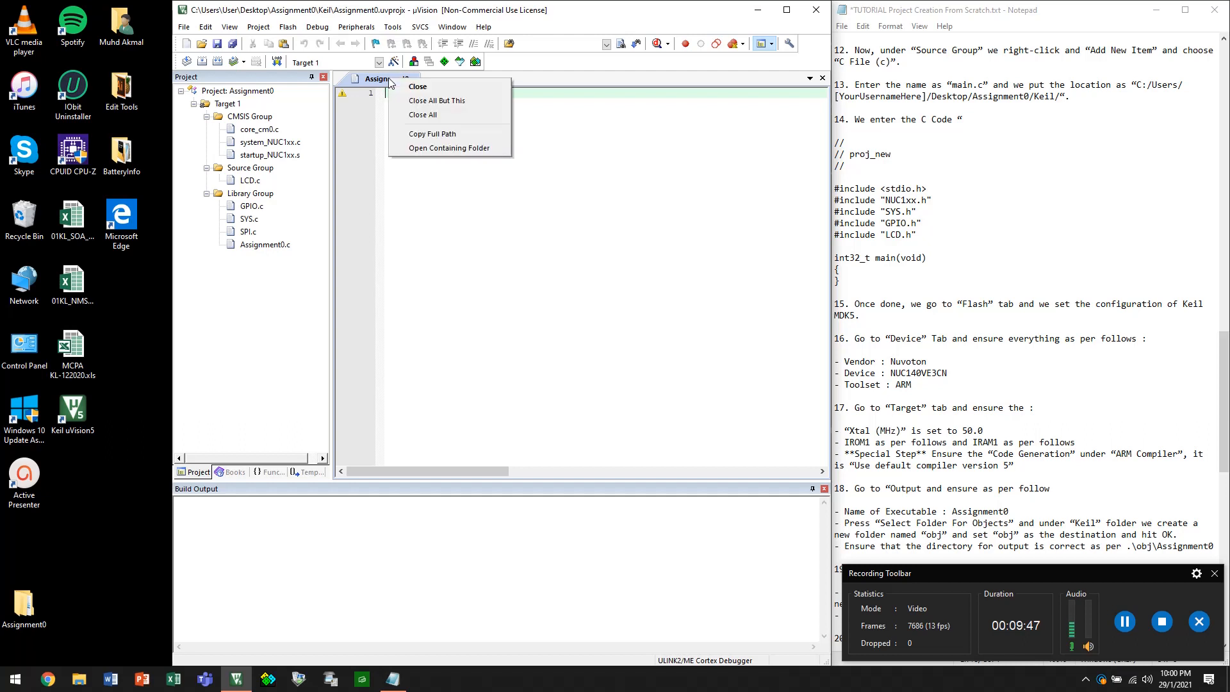
click(370, 133)
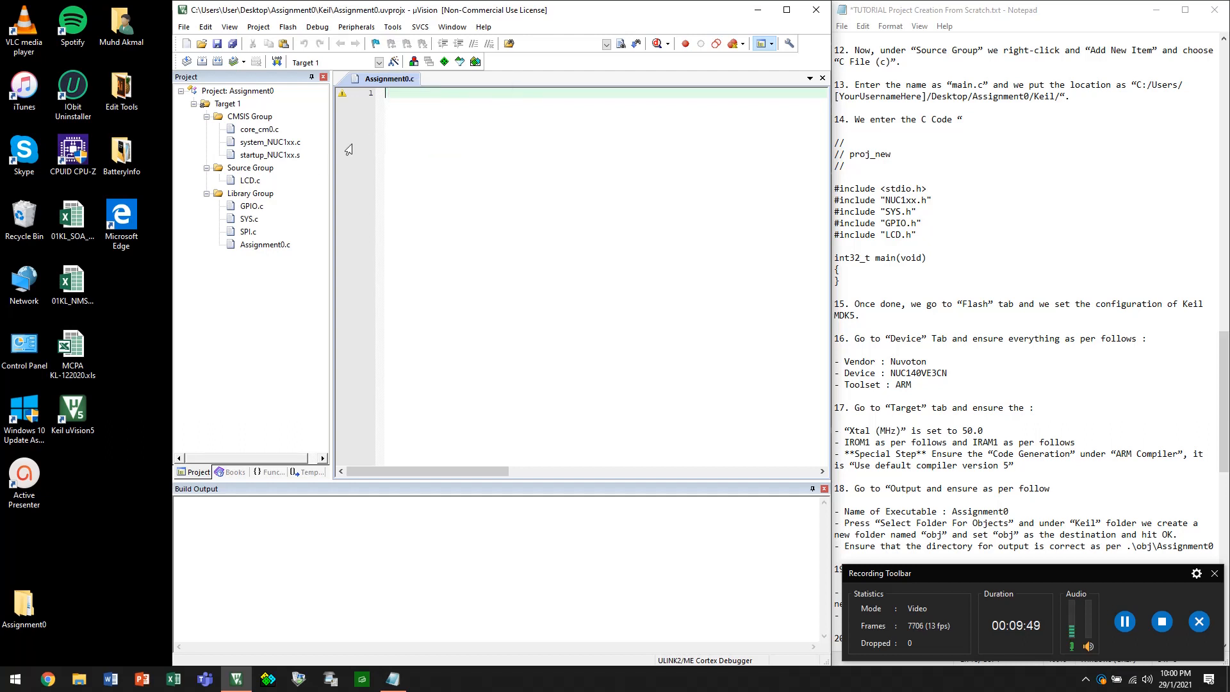
Add a new C file named main to Source Group, located in Desktop\Assignment0\Keil, and close the open Assignment0.c file
click(265, 172)
right_click(265, 173)
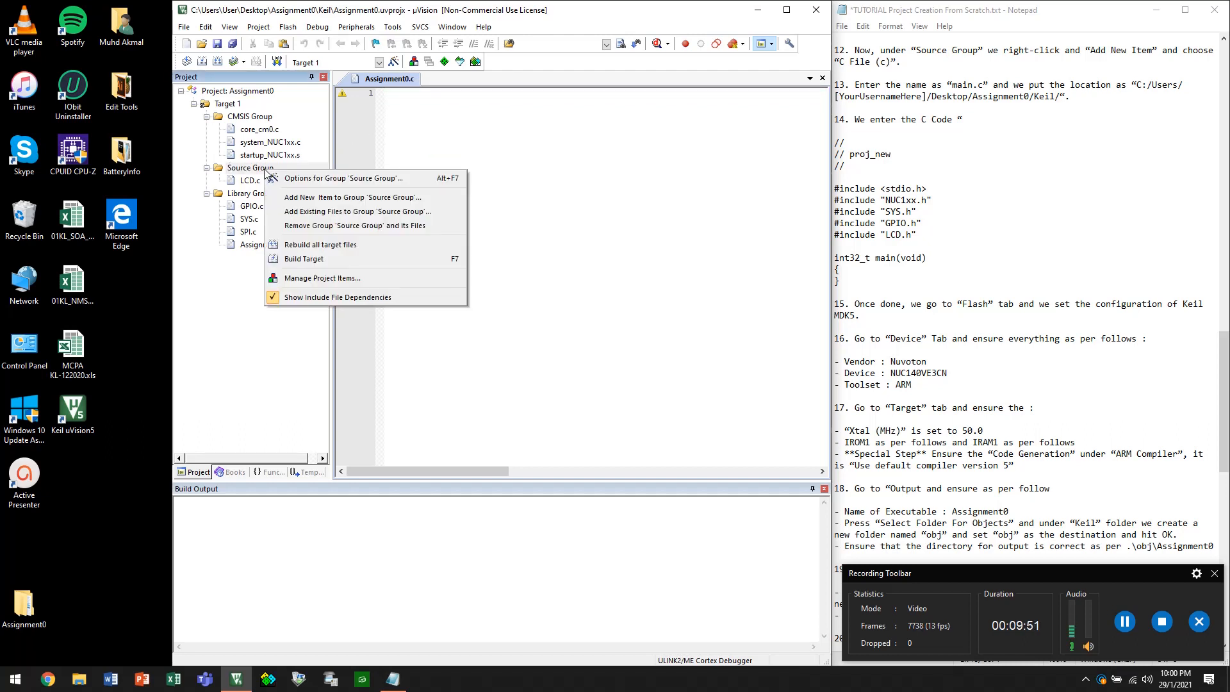
click(294, 199)
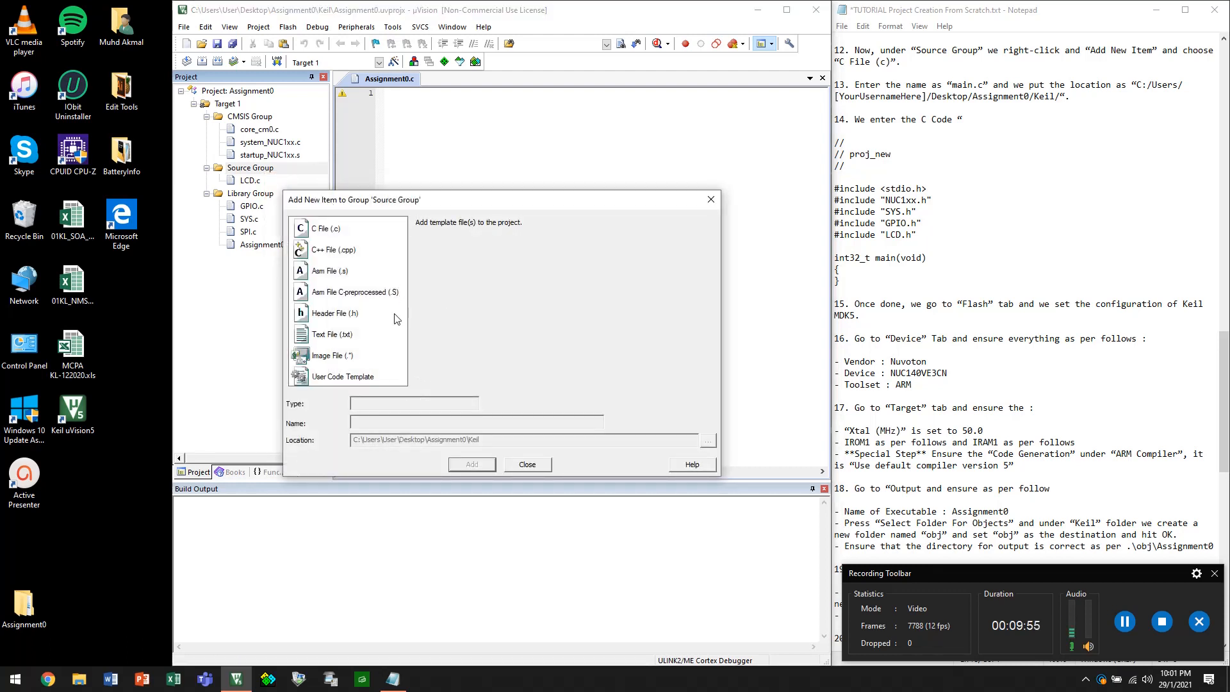
click(346, 232)
click(401, 422)
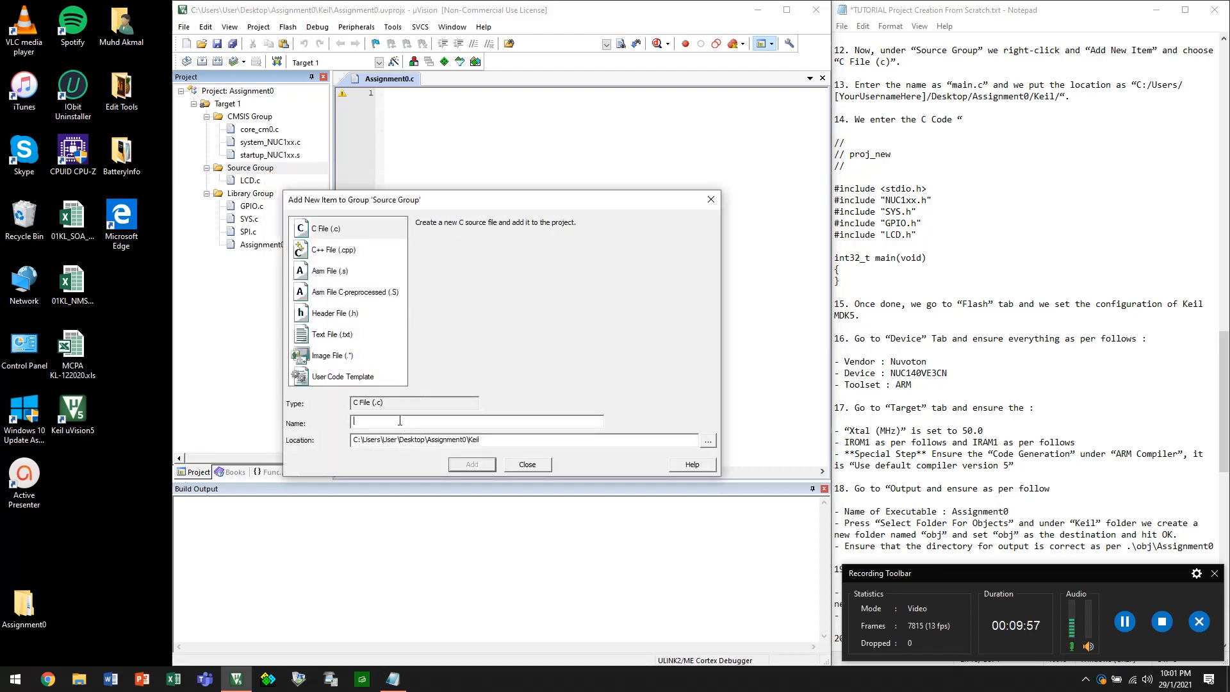
text(main)
click(708, 441)
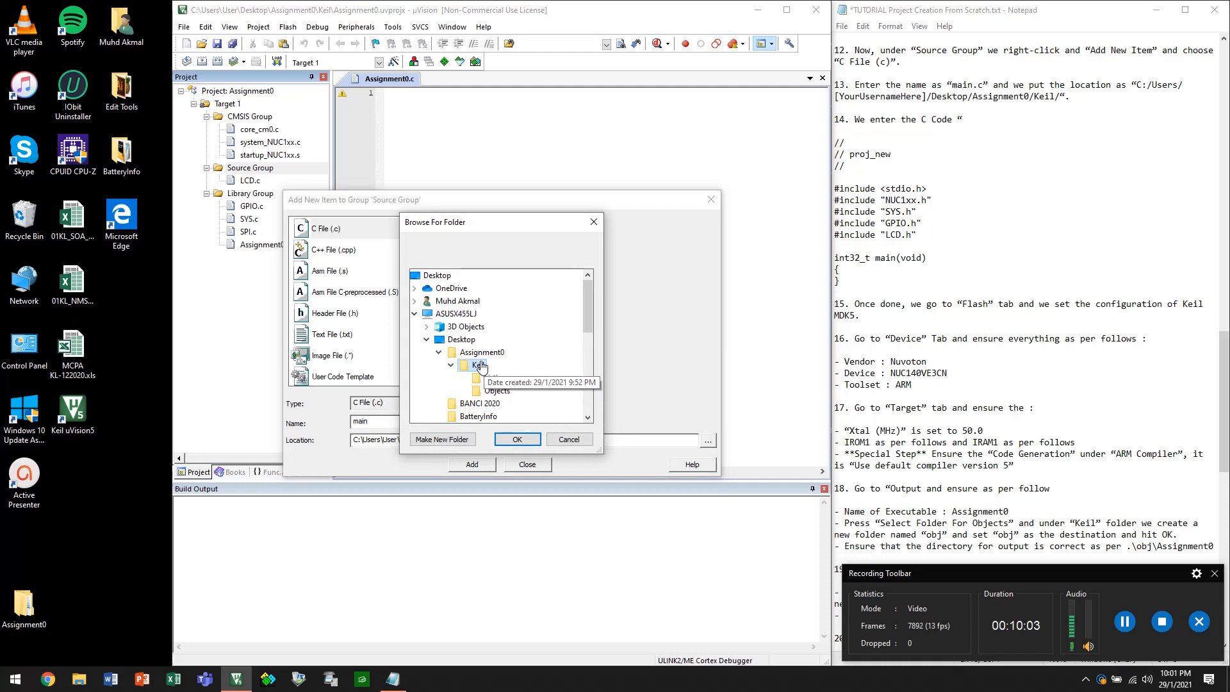
click(517, 439)
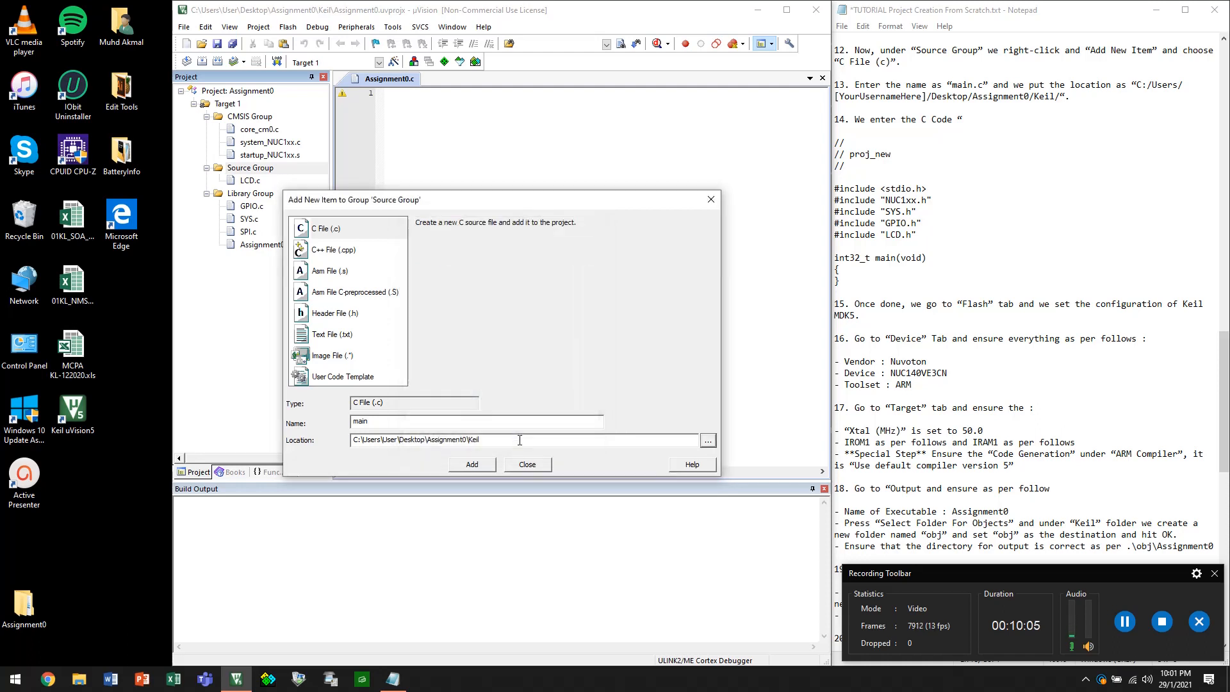
click(486, 468)
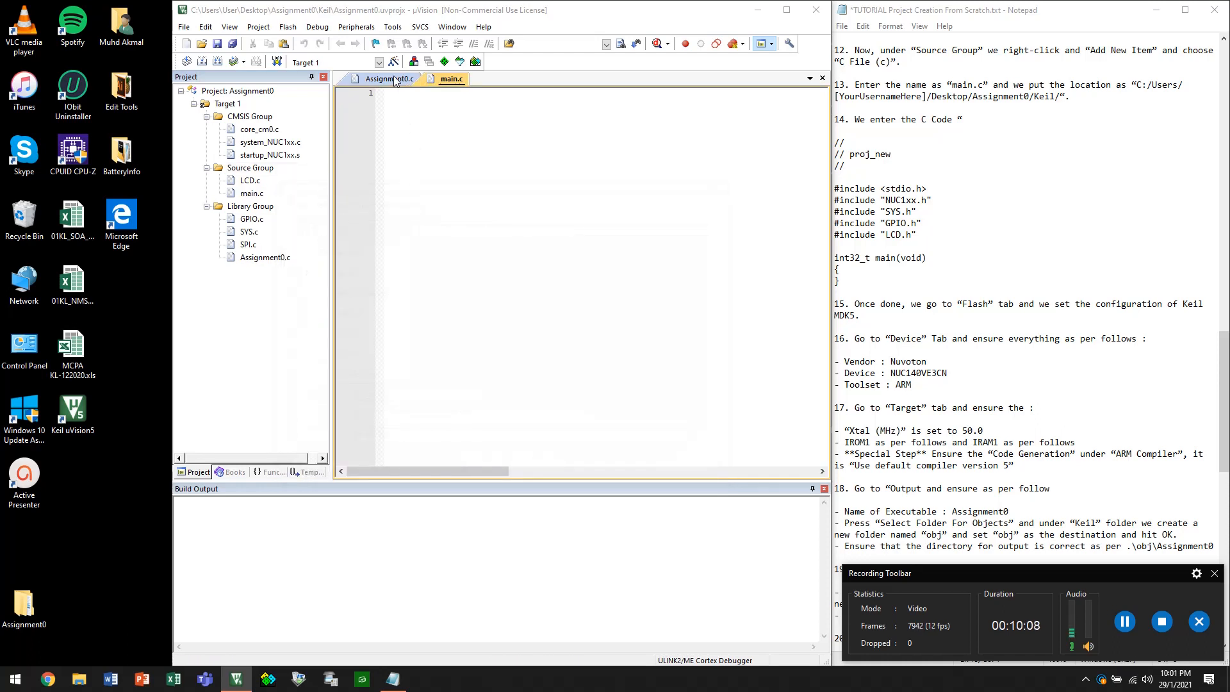
right_click(395, 80)
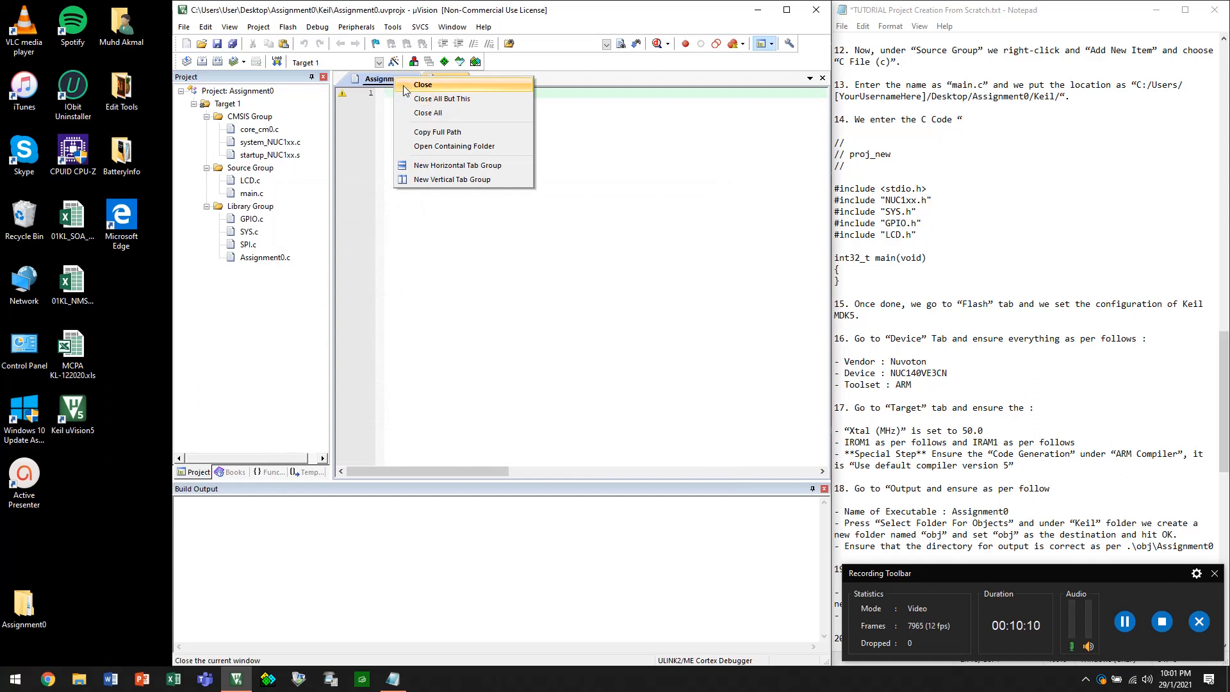
click(422, 85)
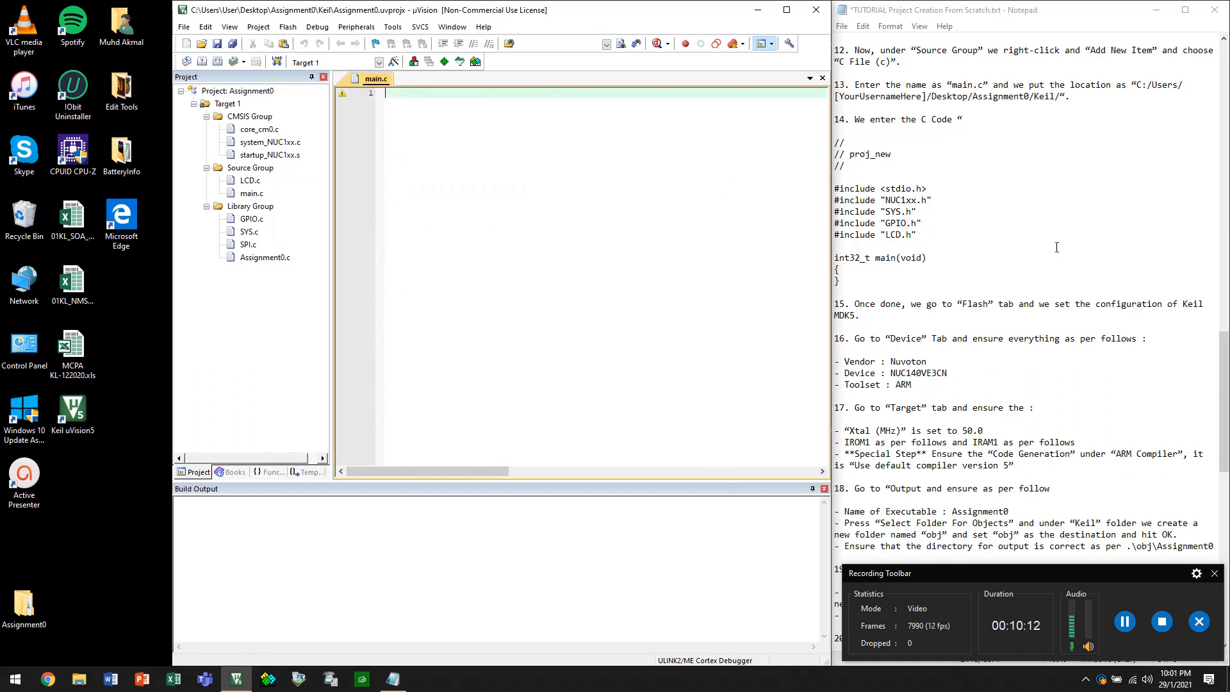
Copy the C code under step 14 of the notes, from the proj_new comment to the main function's closing brace, into main.c
click(940, 194)
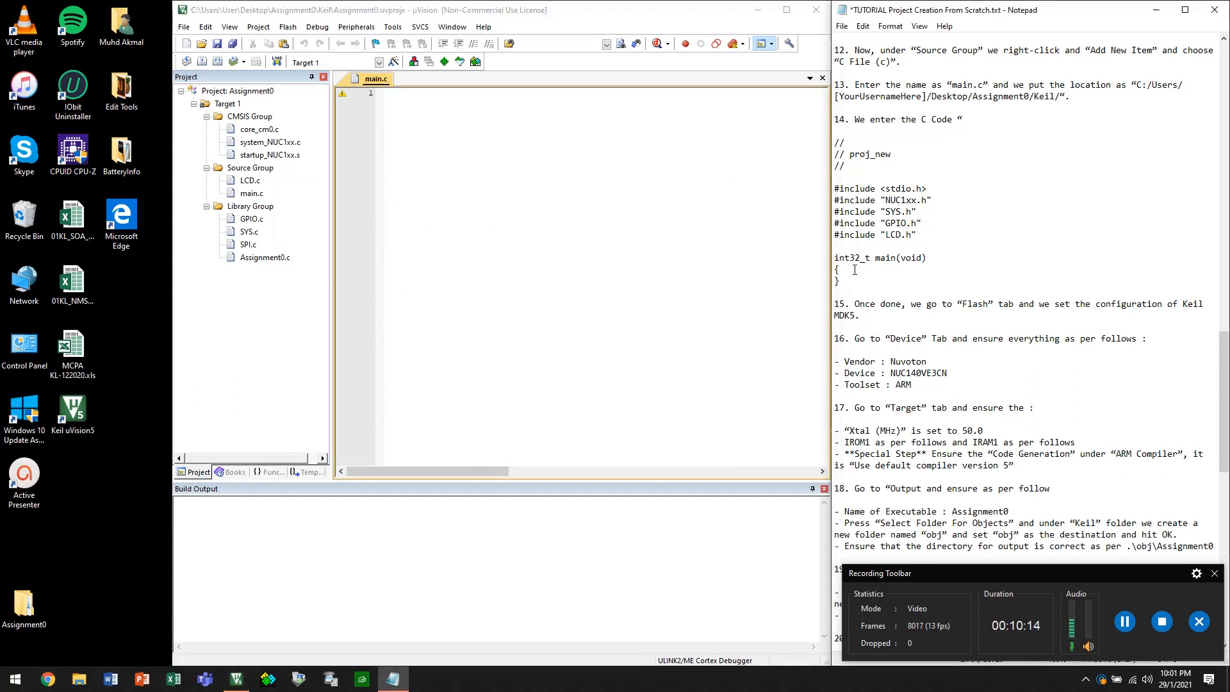
drag(843, 281, 833, 144)
key(ctrl+c)
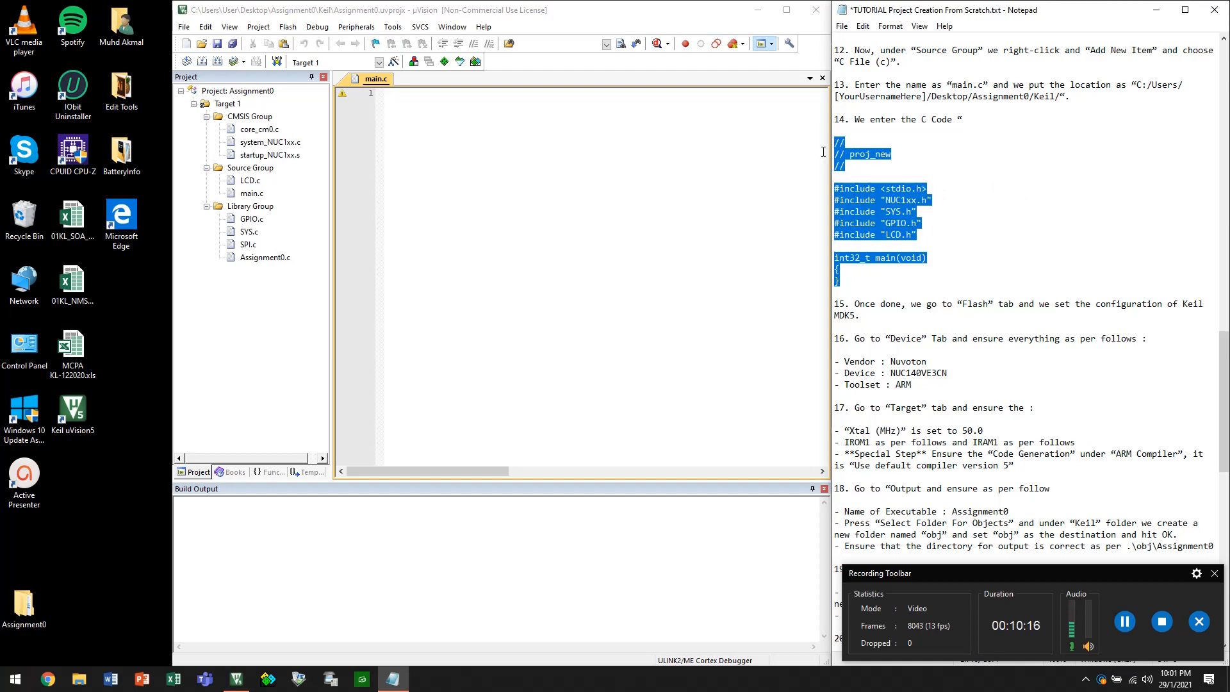
click(668, 144)
key(ctrl+v)
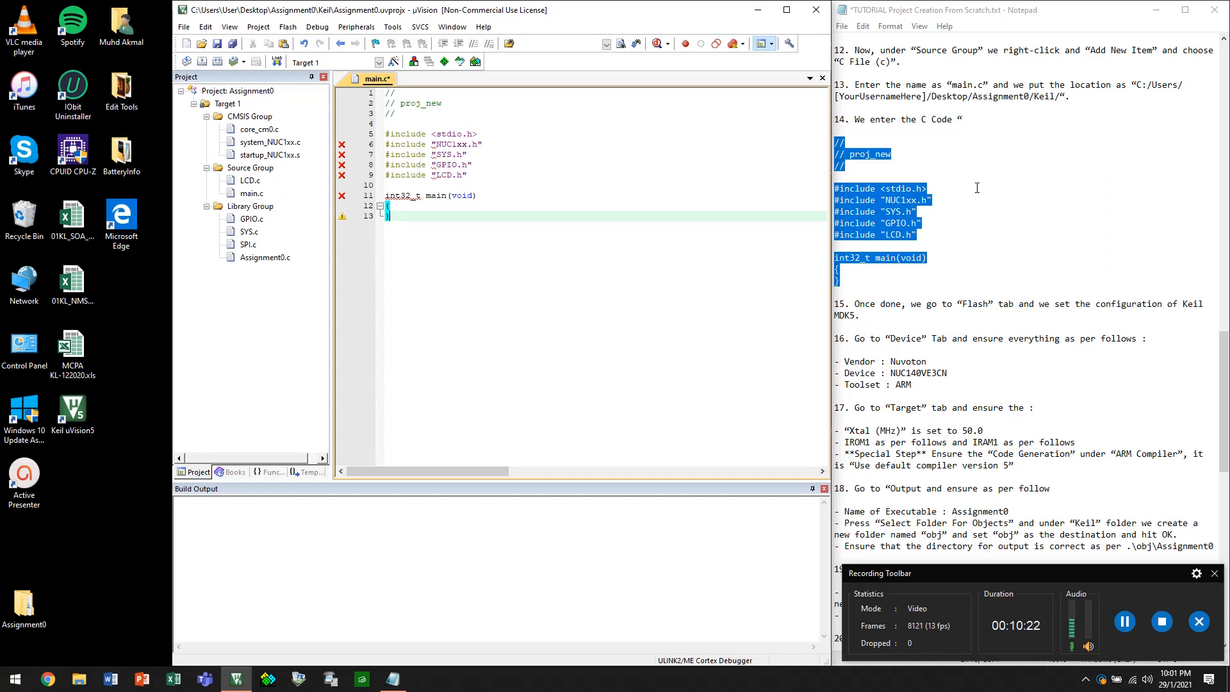
click(949, 244)
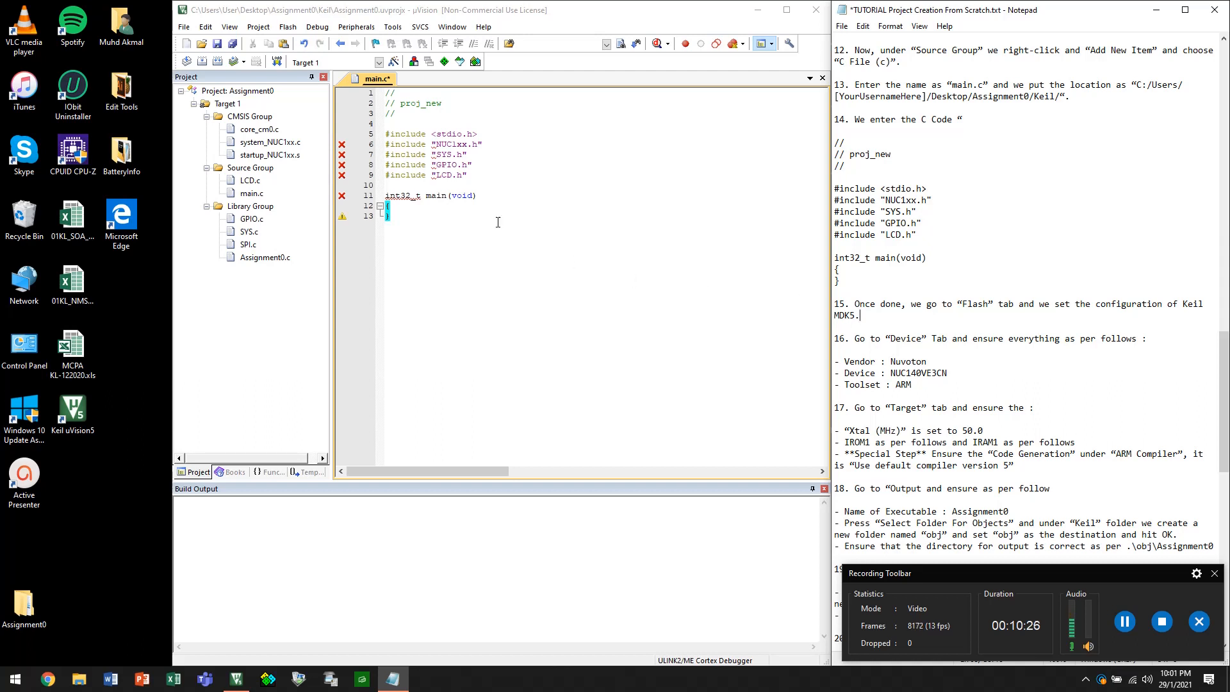
click(392, 113)
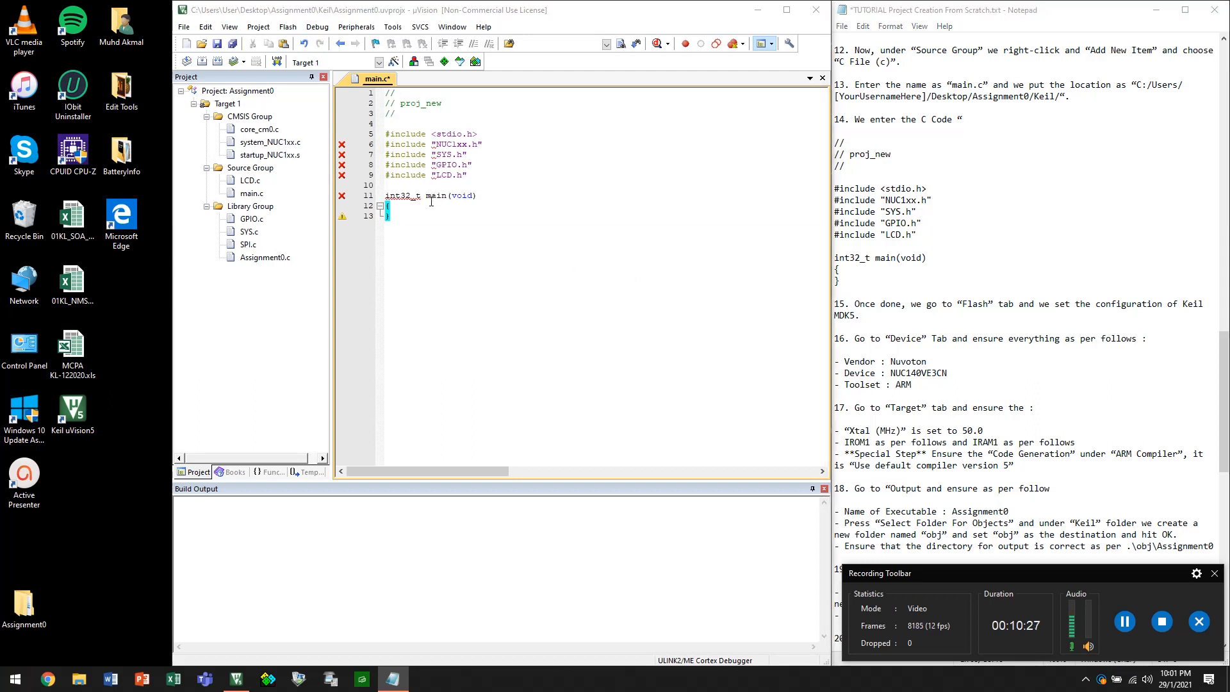
Open the flash tools configuration for Target 1 and check the vendor, device and toolset against step 16 of the notes
click(286, 29)
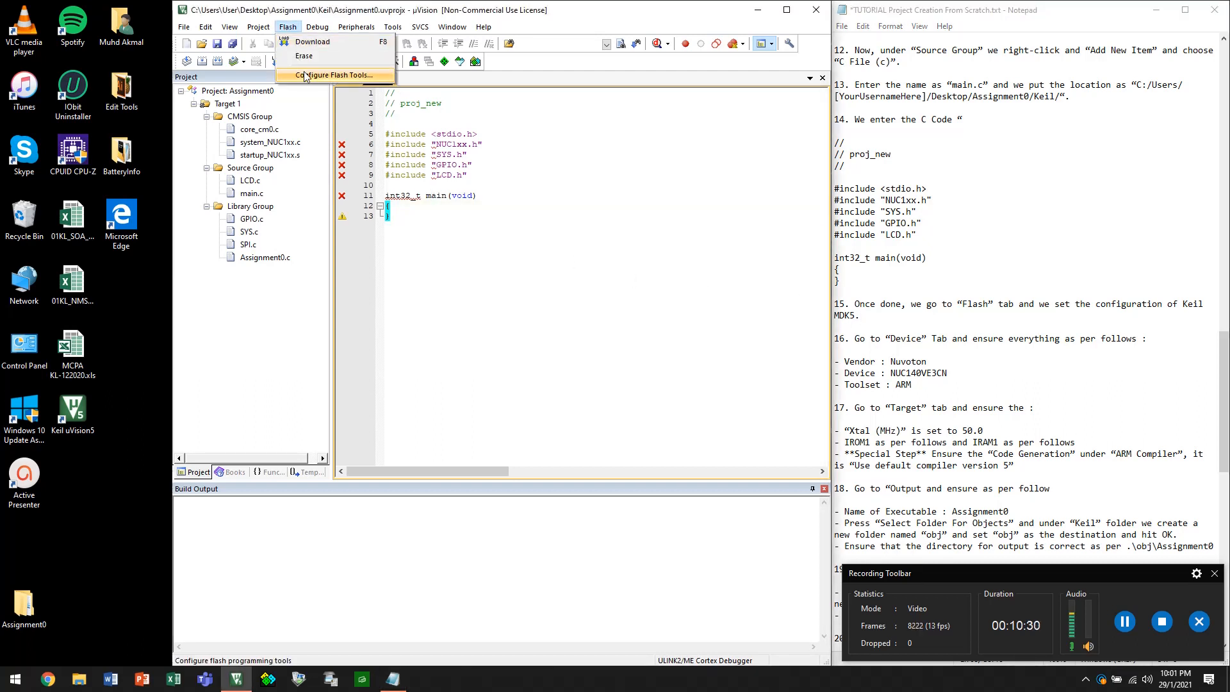
click(305, 75)
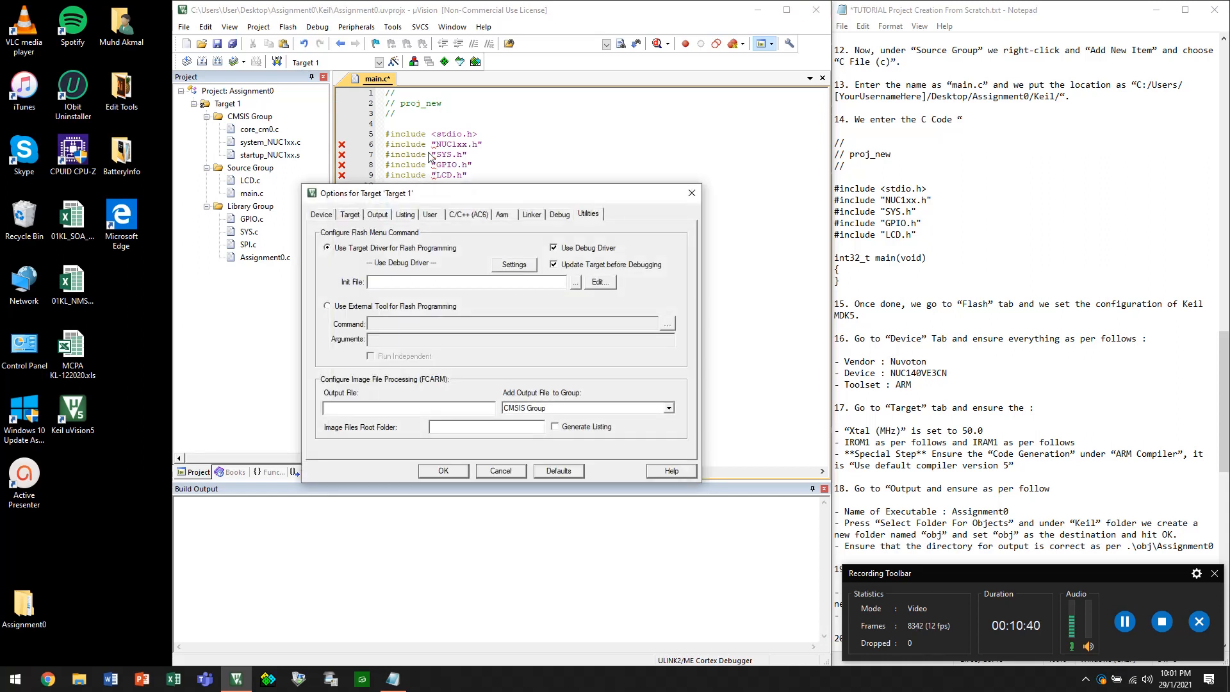
scroll(1052, 343, down, 1)
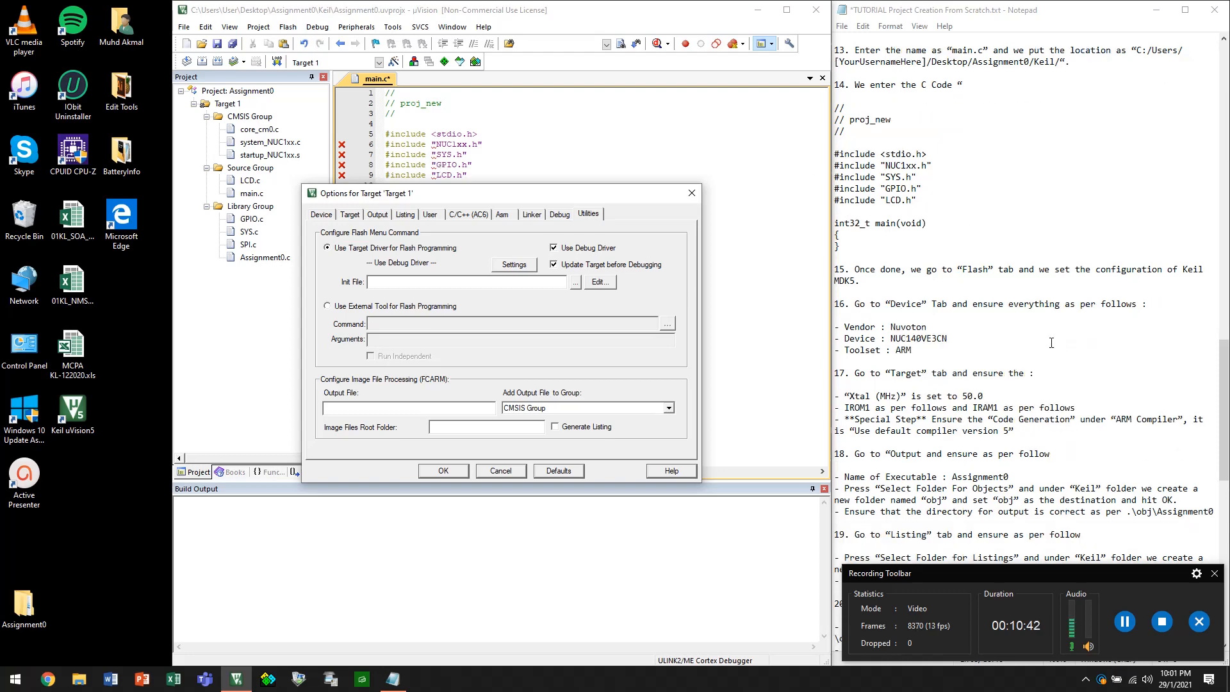
scroll(1051, 343, down, 4)
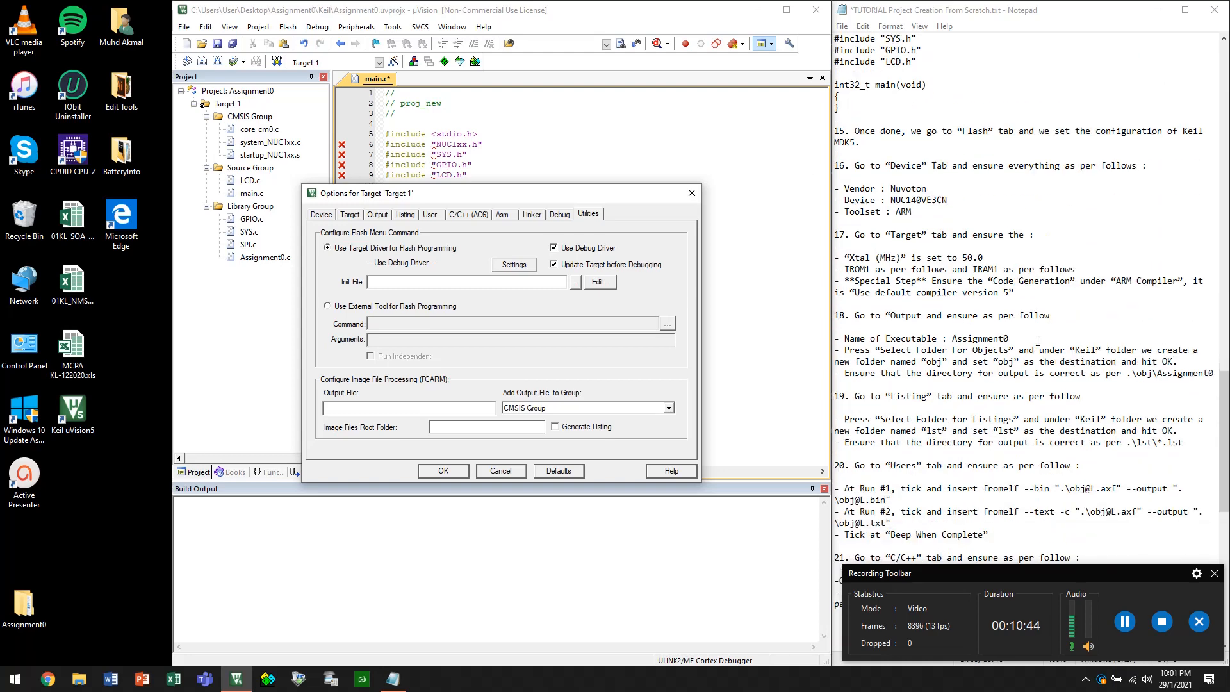
scroll(1037, 340, down, 3)
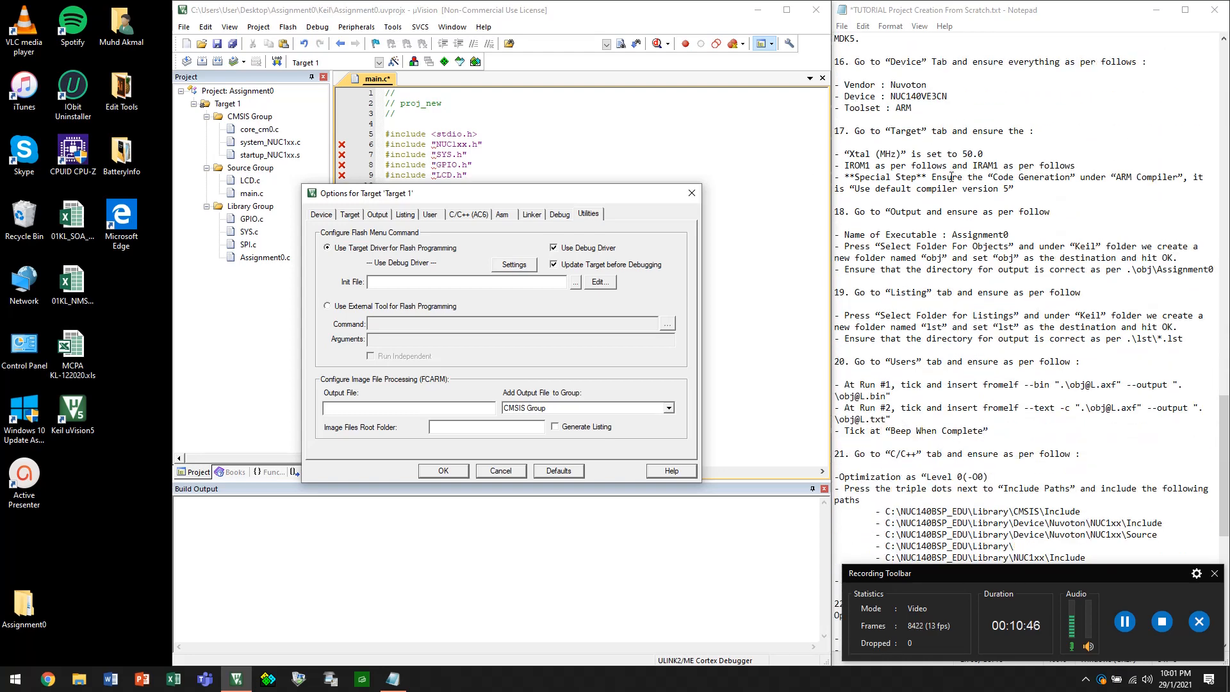
drag(912, 107, 828, 62)
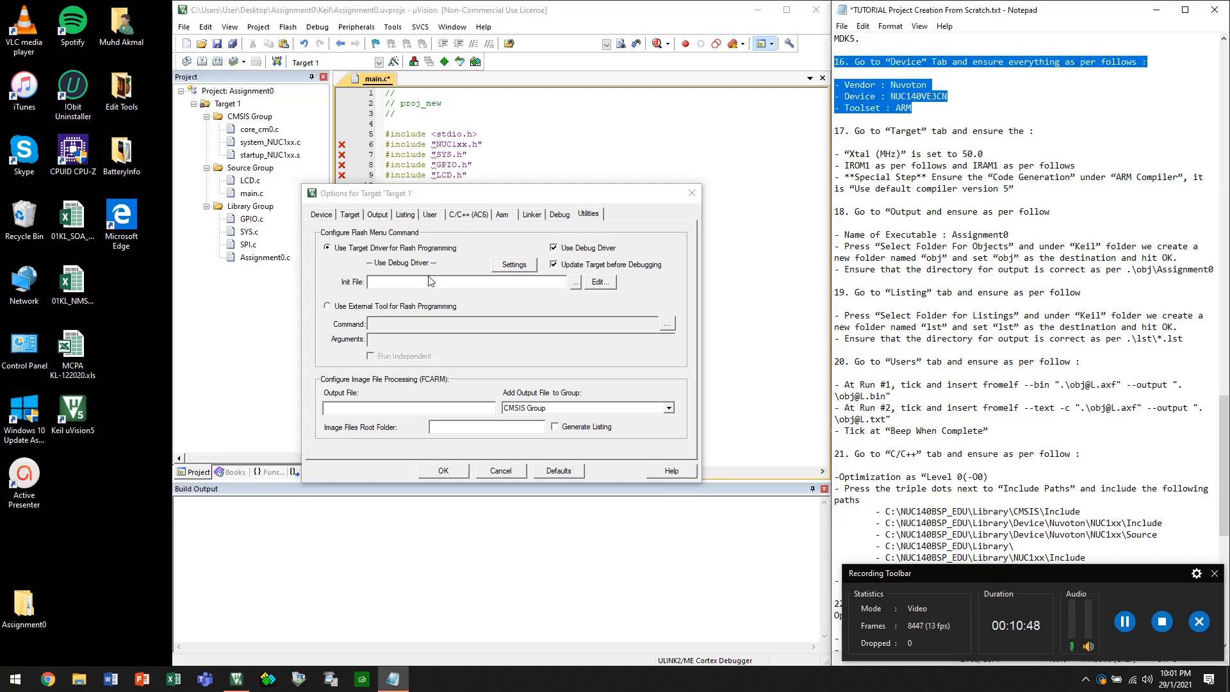
click(322, 215)
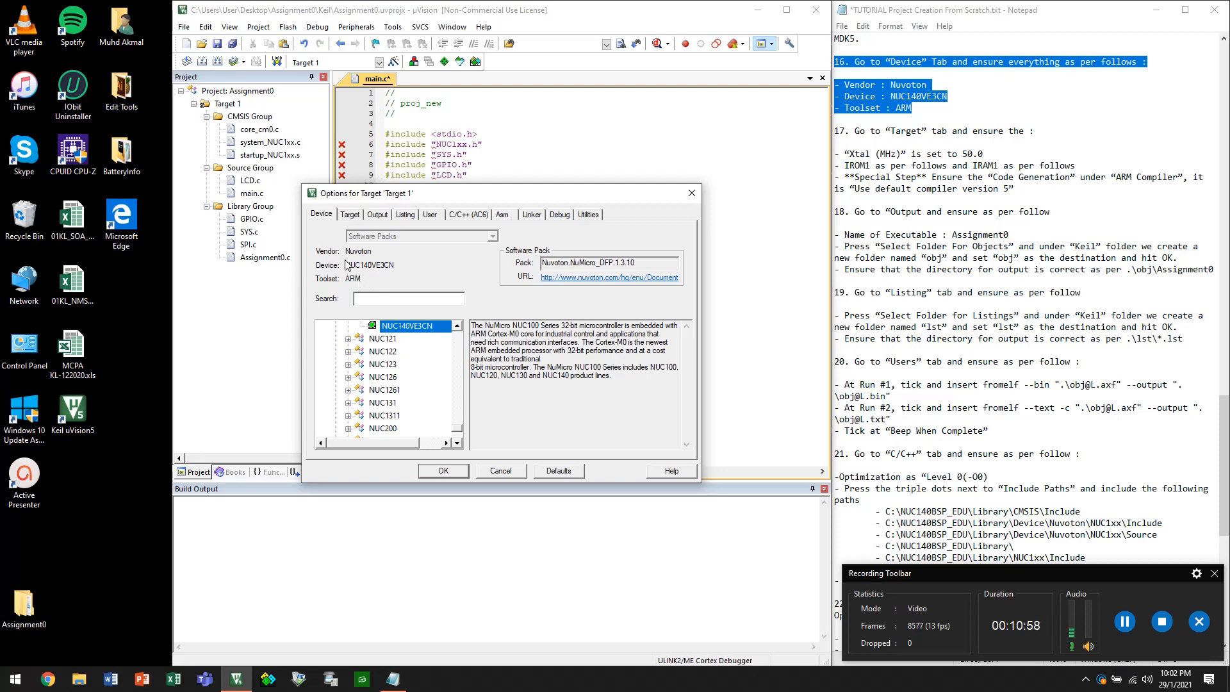
Set the ARM compiler in Target 1's code generation options to "Use default compiler version 5"
click(351, 214)
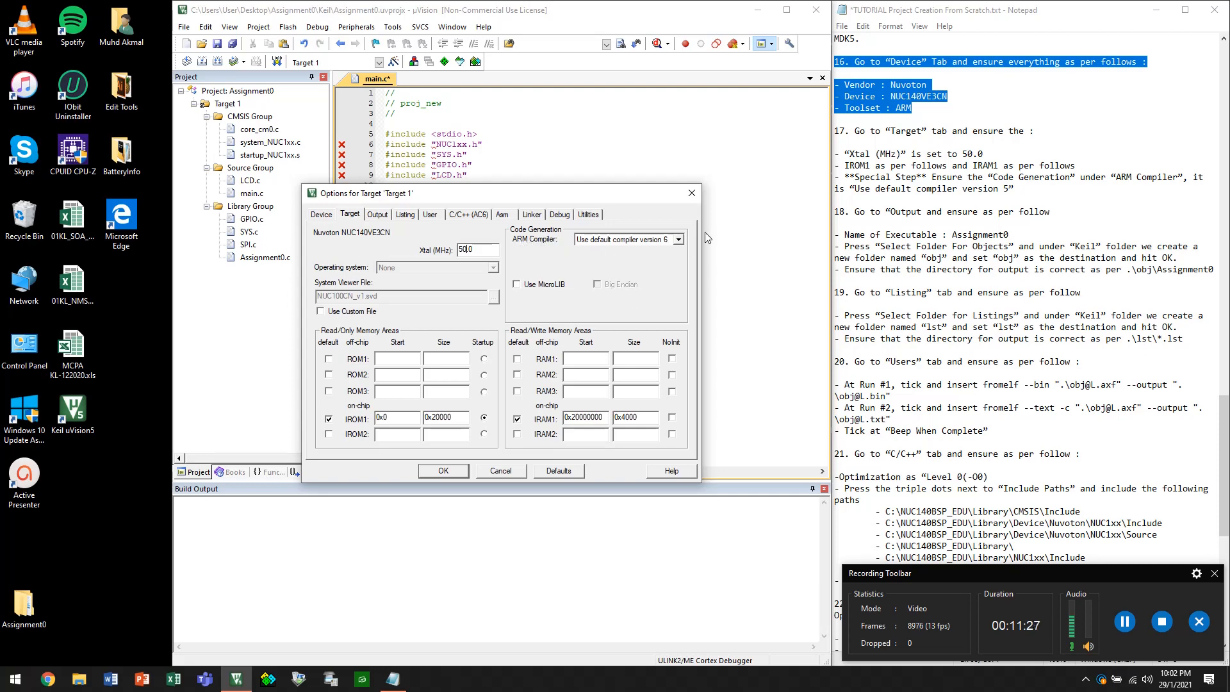
click(677, 240)
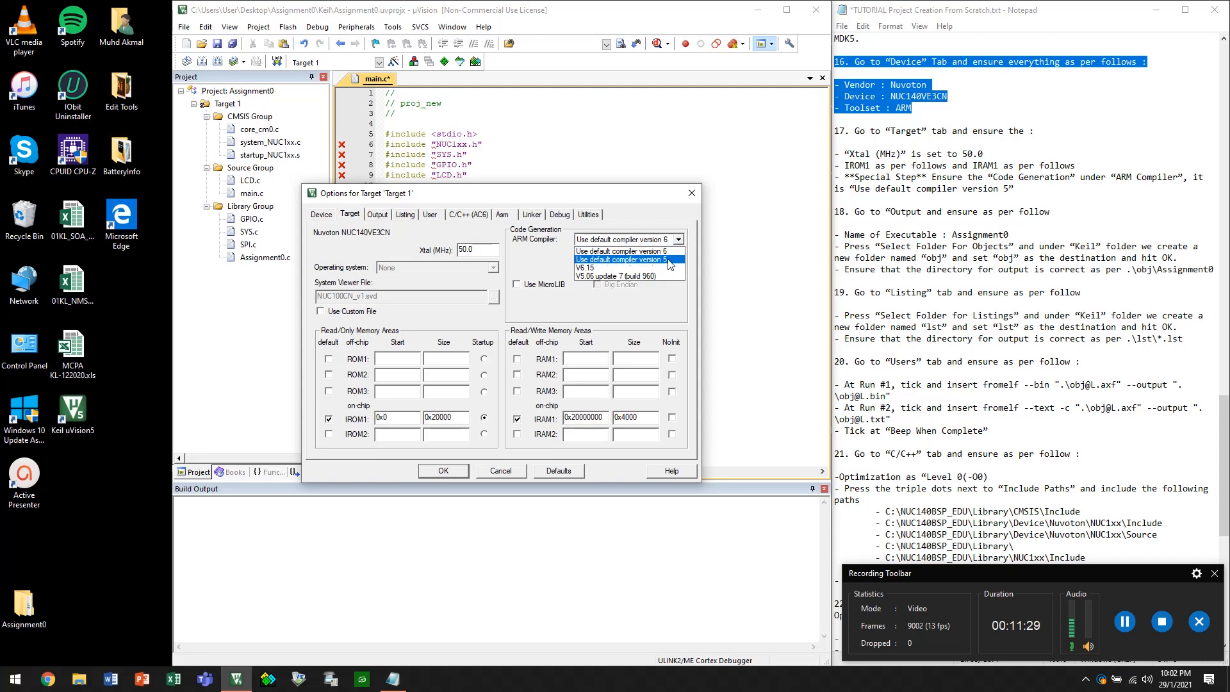
click(668, 260)
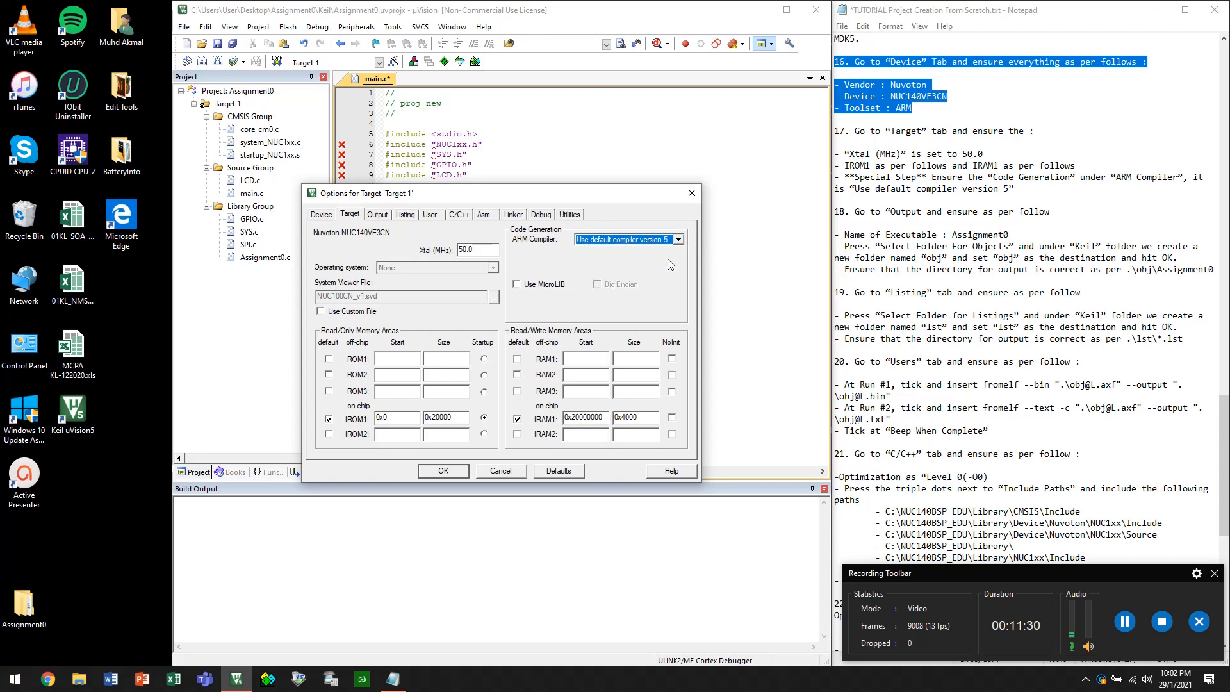
Create a folder named obj inside Keil\Objects and set it as the output folder for objects
click(379, 215)
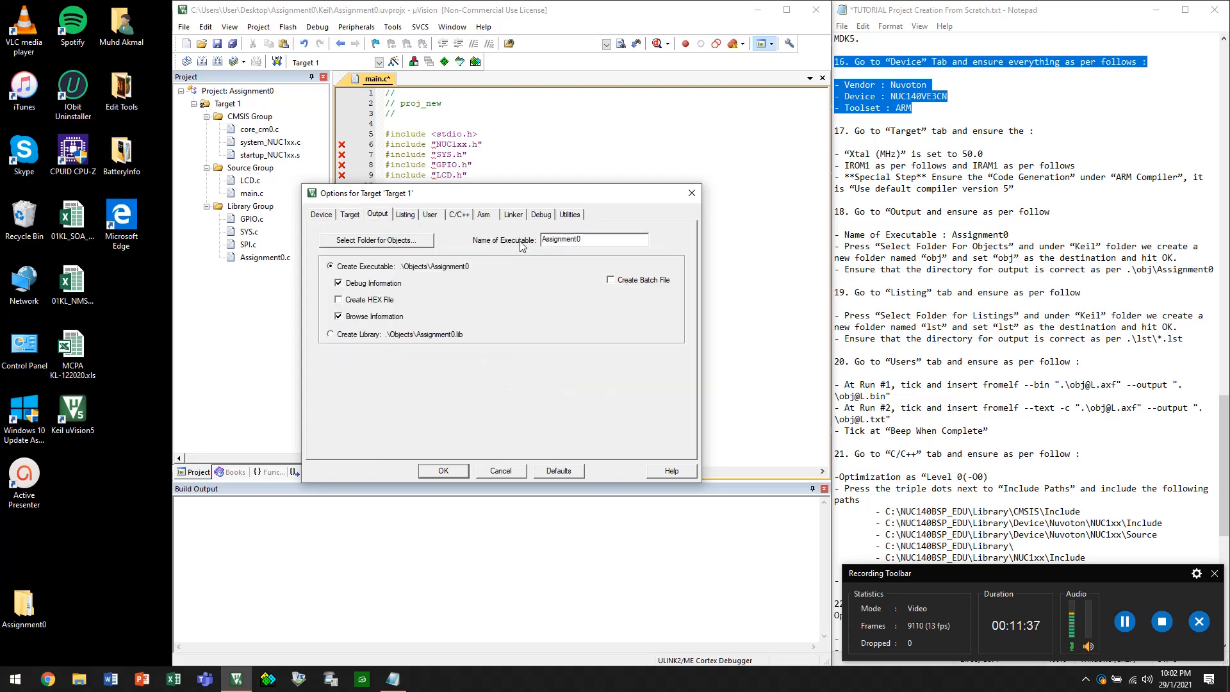
click(405, 241)
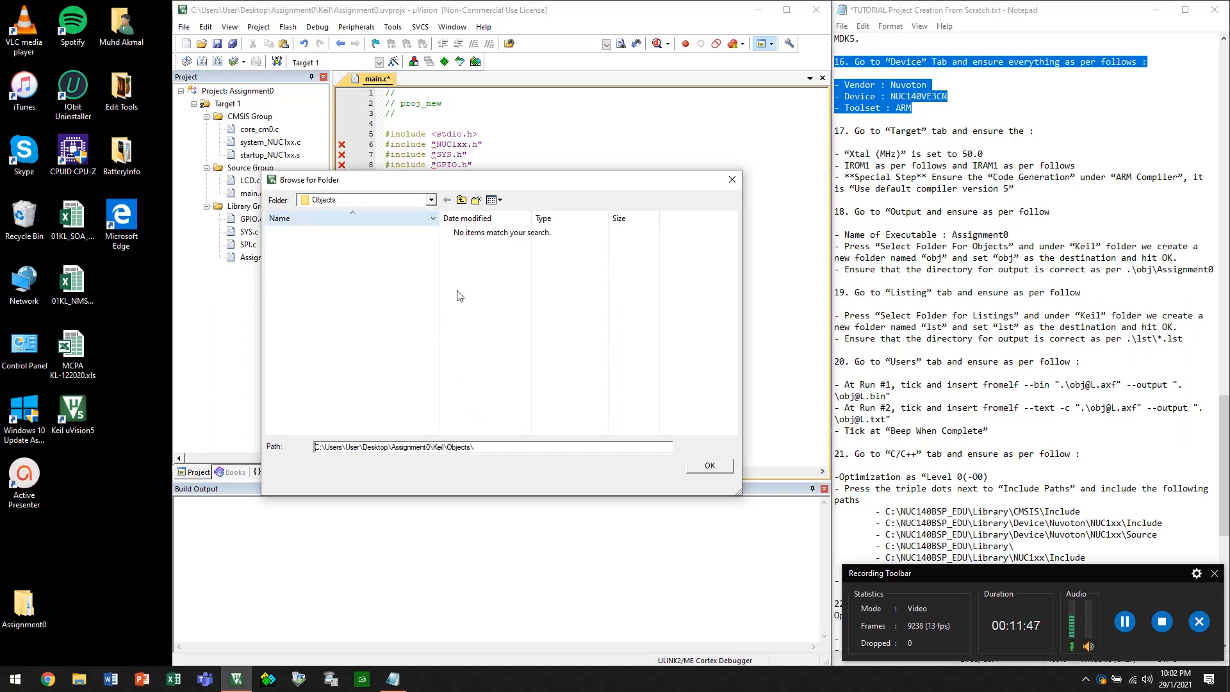
click(477, 200)
text(obj)
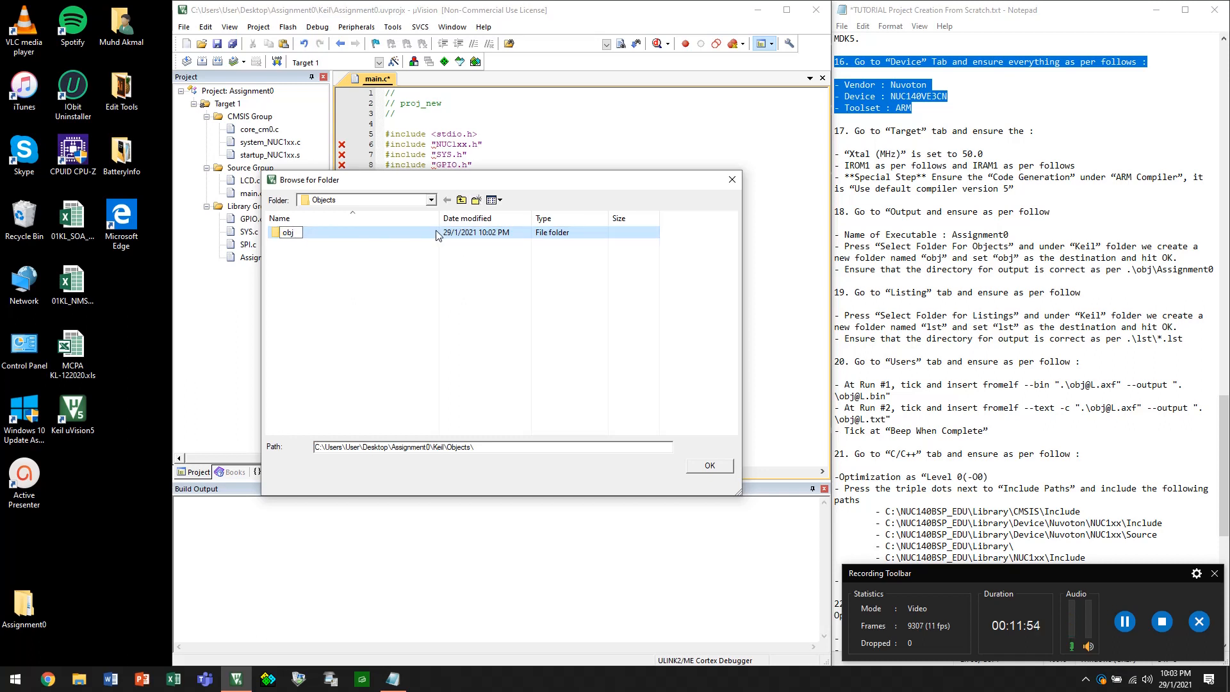
key(Return)
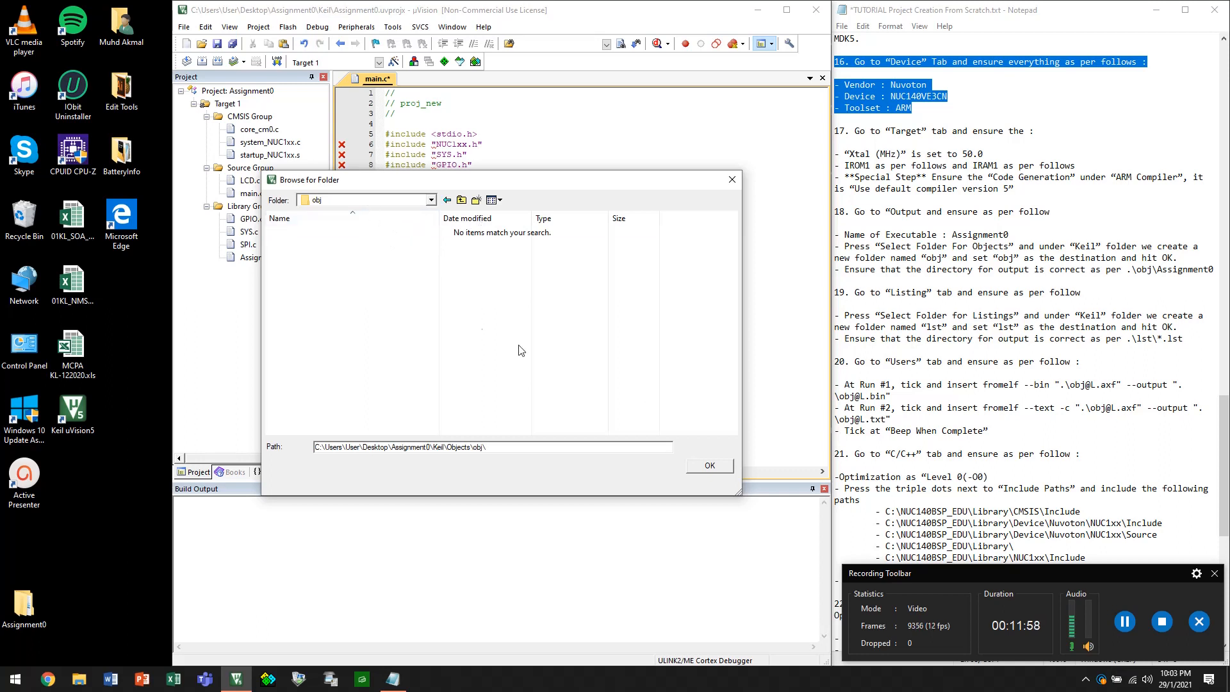
click(711, 466)
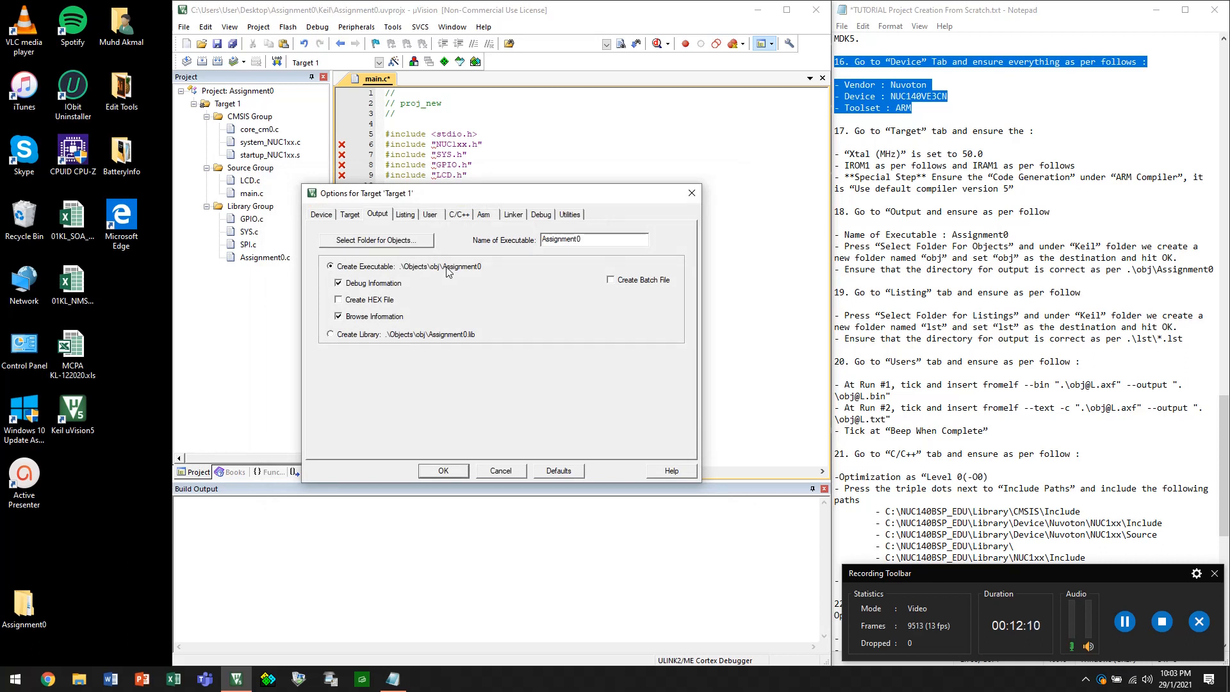
Create a folder named obj directly inside the Keil folder and set it as the objects folder, checking the path against step 18 of the notes
click(420, 247)
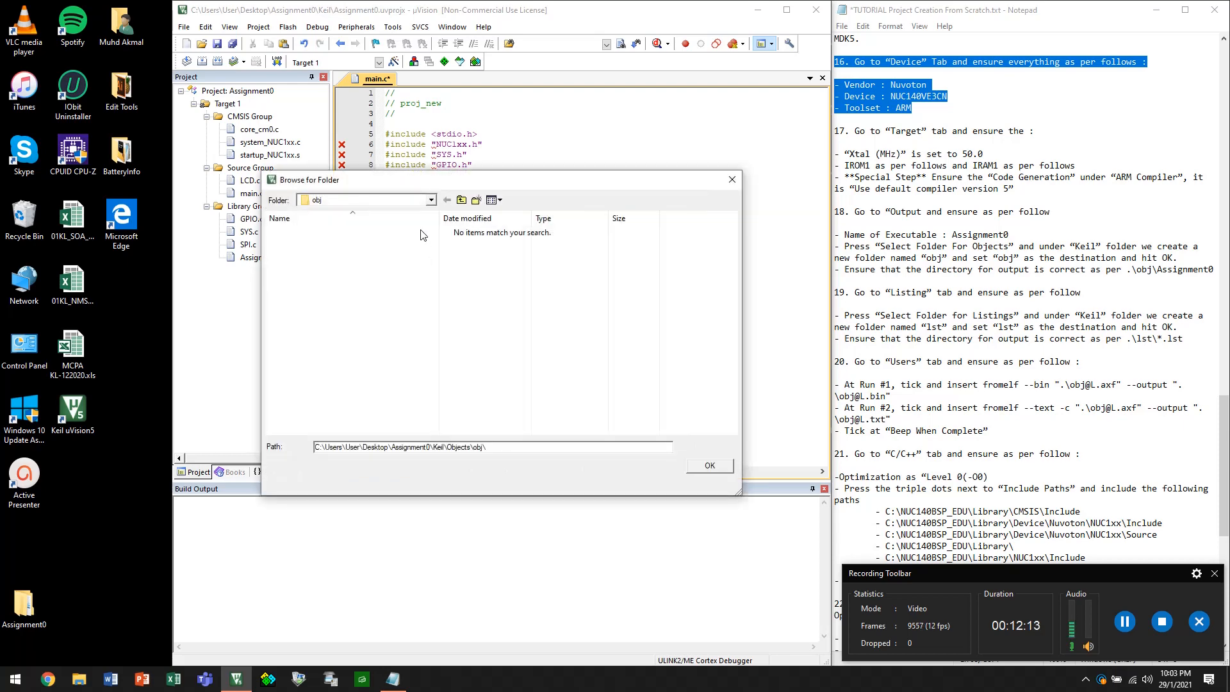
click(462, 200)
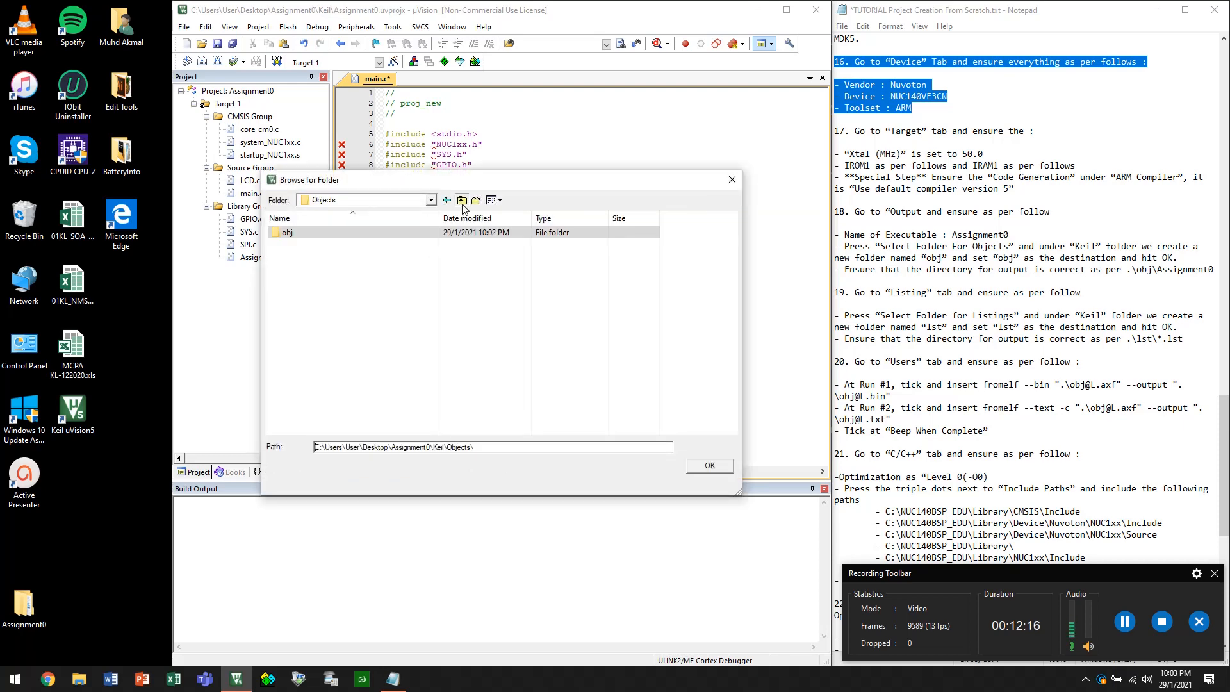
click(462, 201)
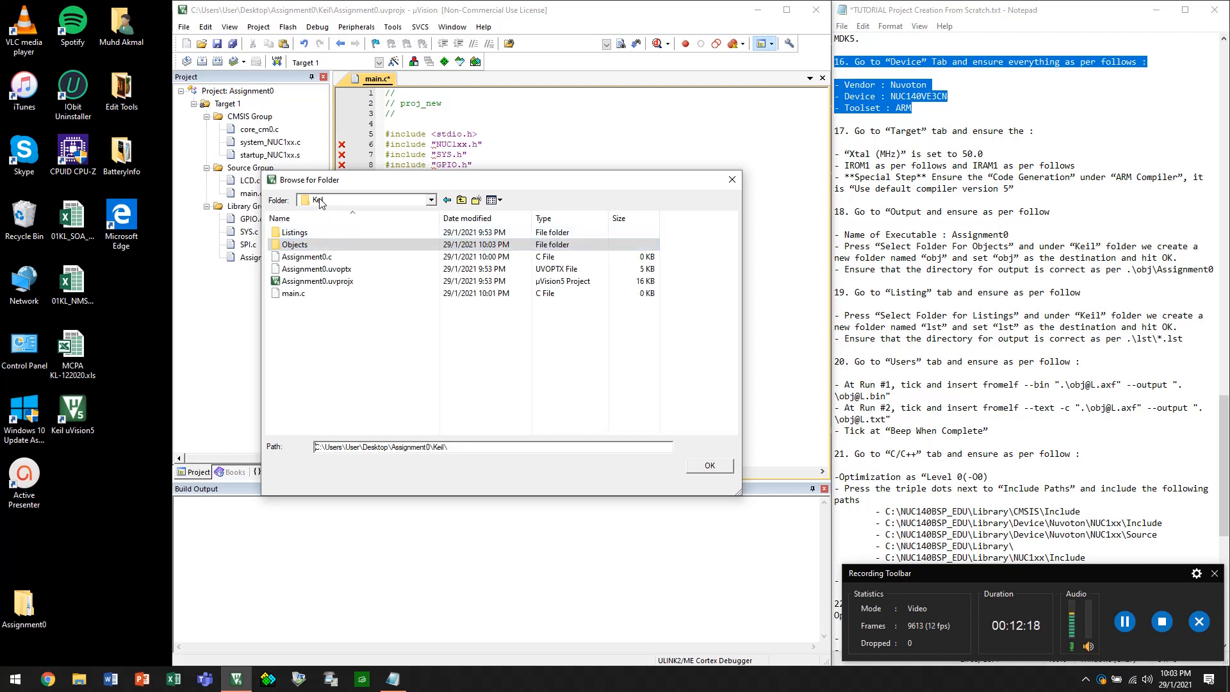
right_click(339, 323)
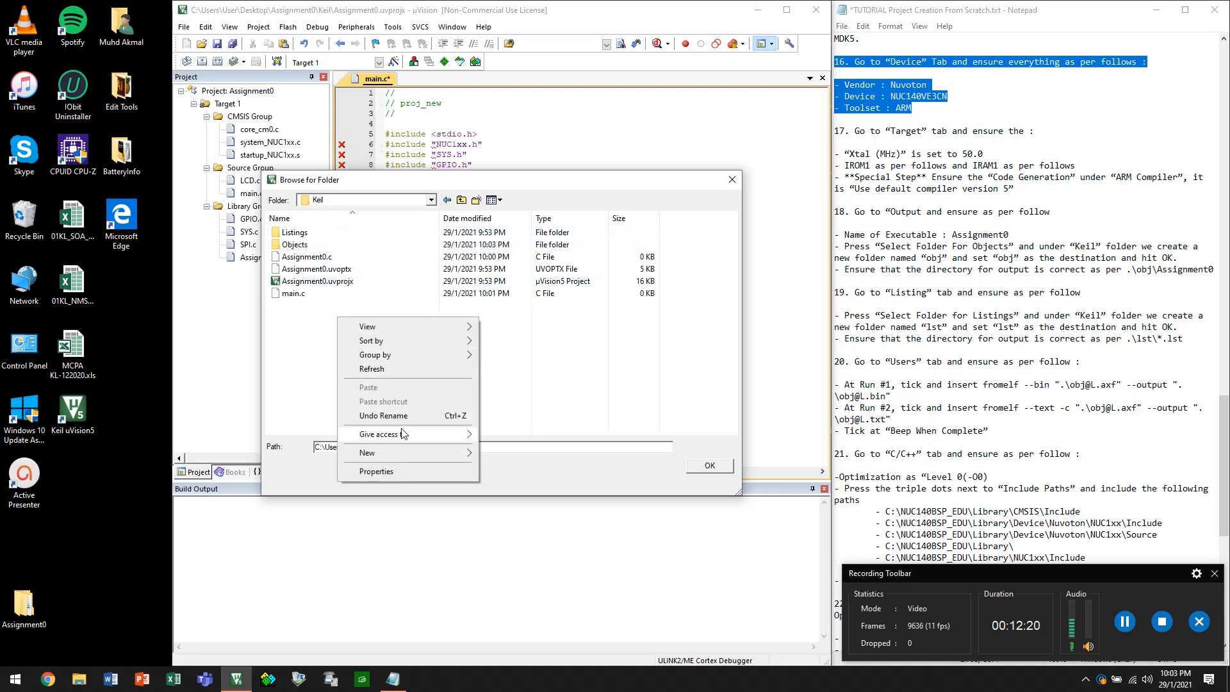
mouse_move(410, 458)
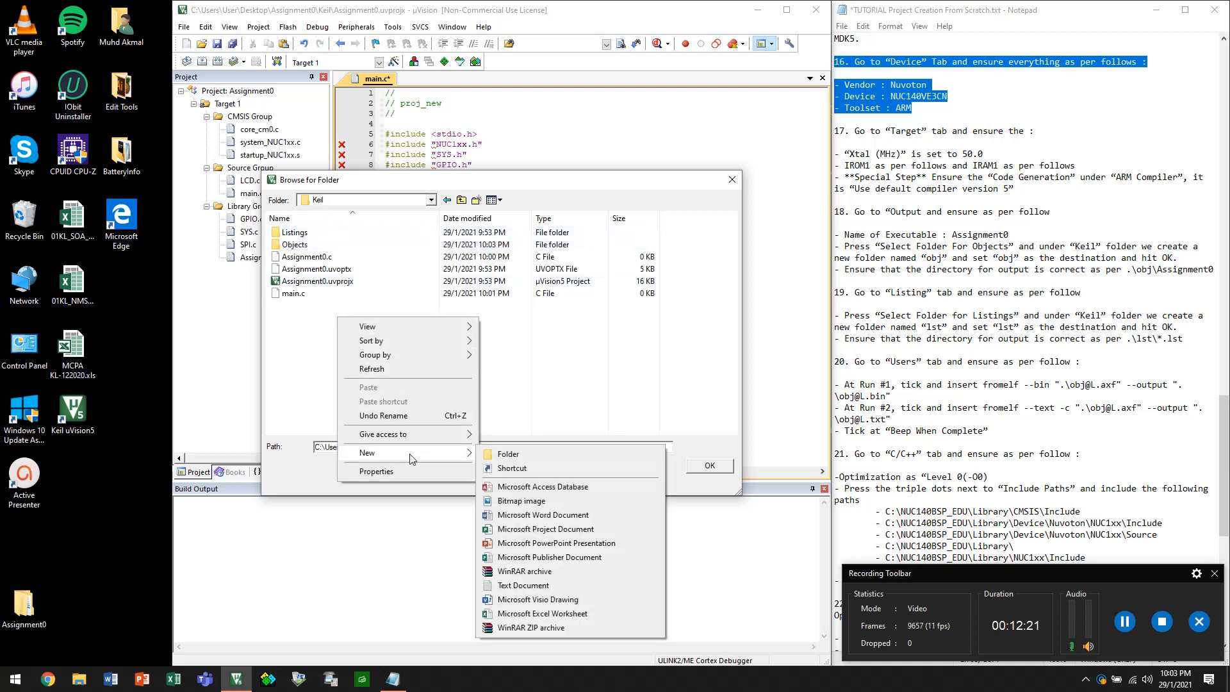
click(494, 456)
text(obj)
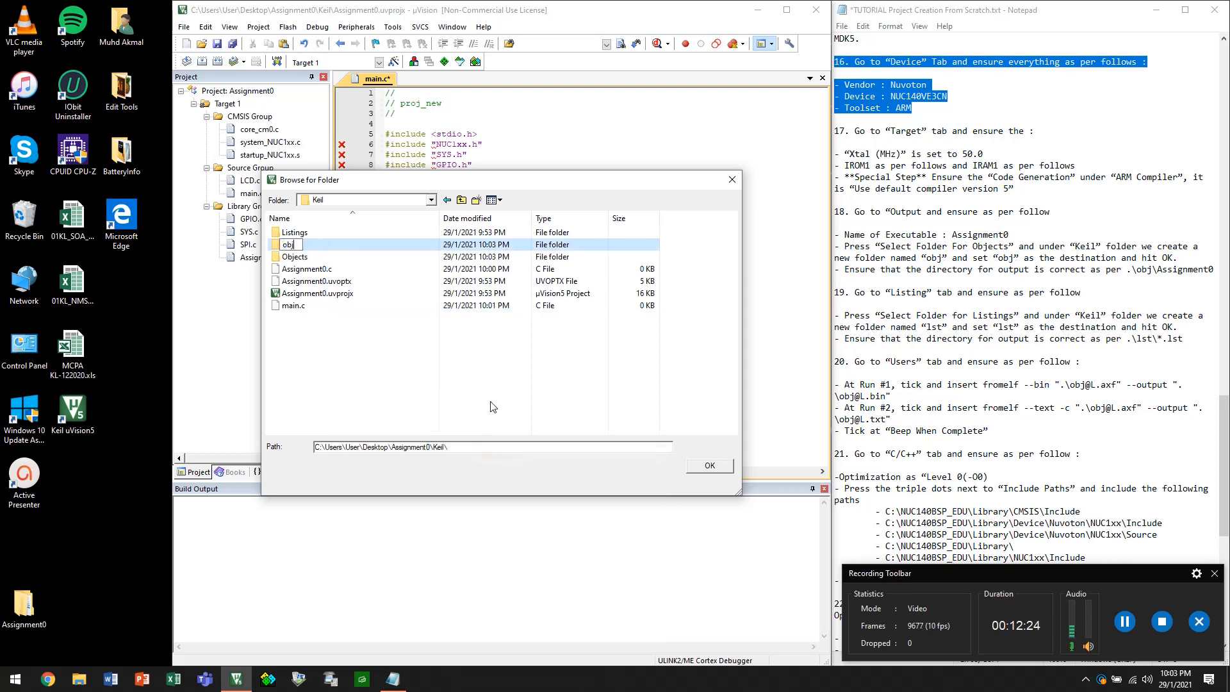
click(314, 251)
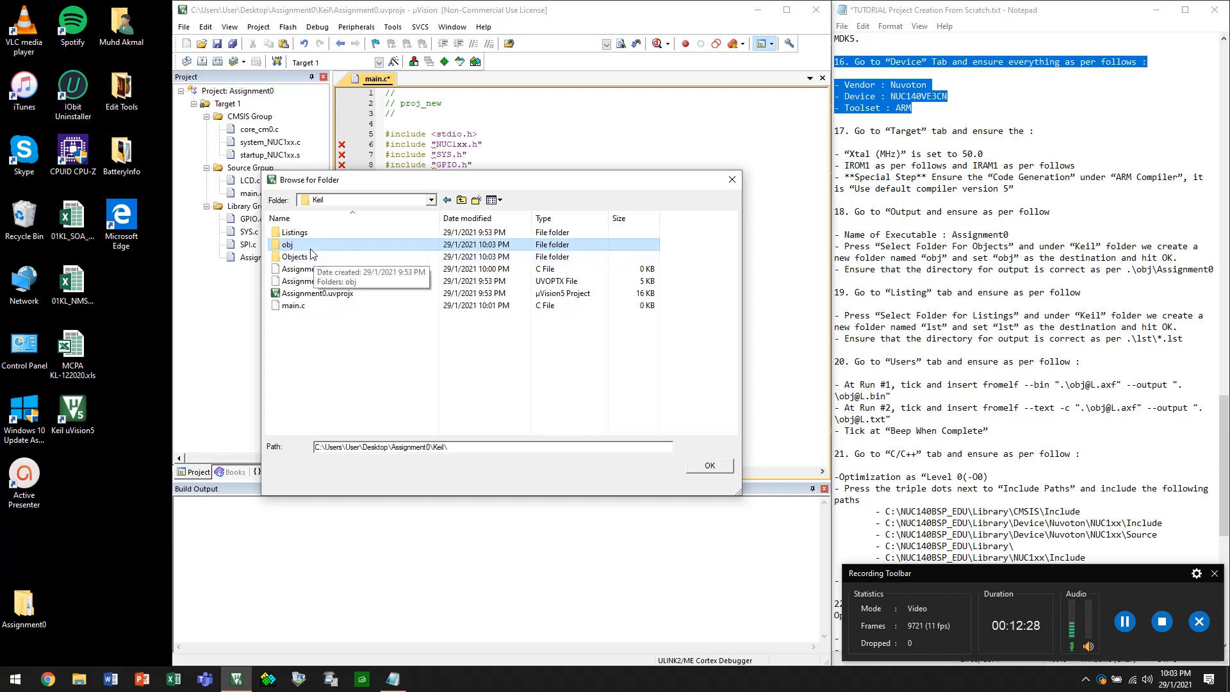
double_click(305, 246)
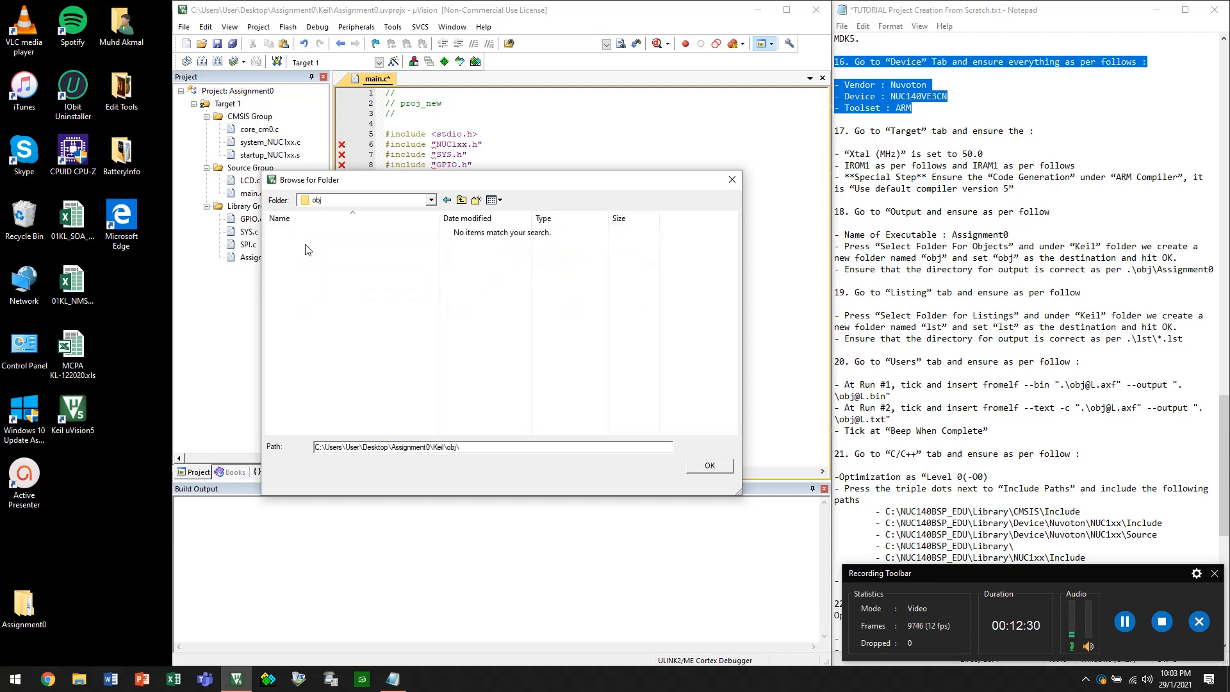
click(718, 468)
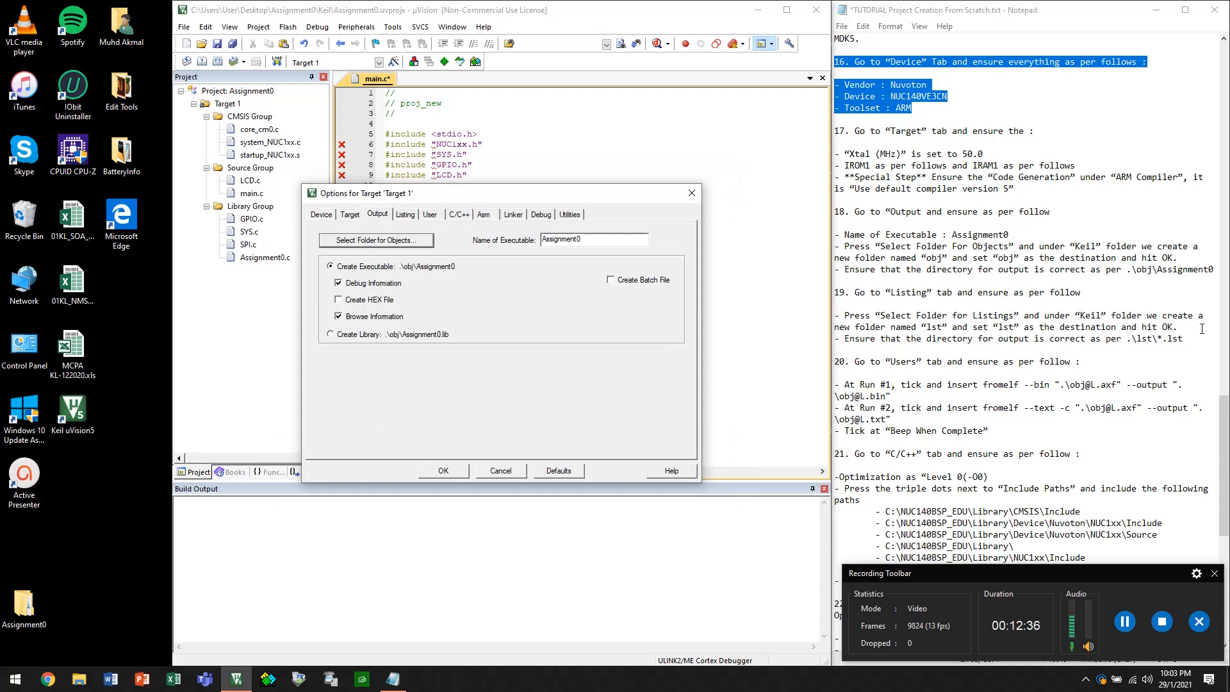
drag(1217, 270, 1130, 270)
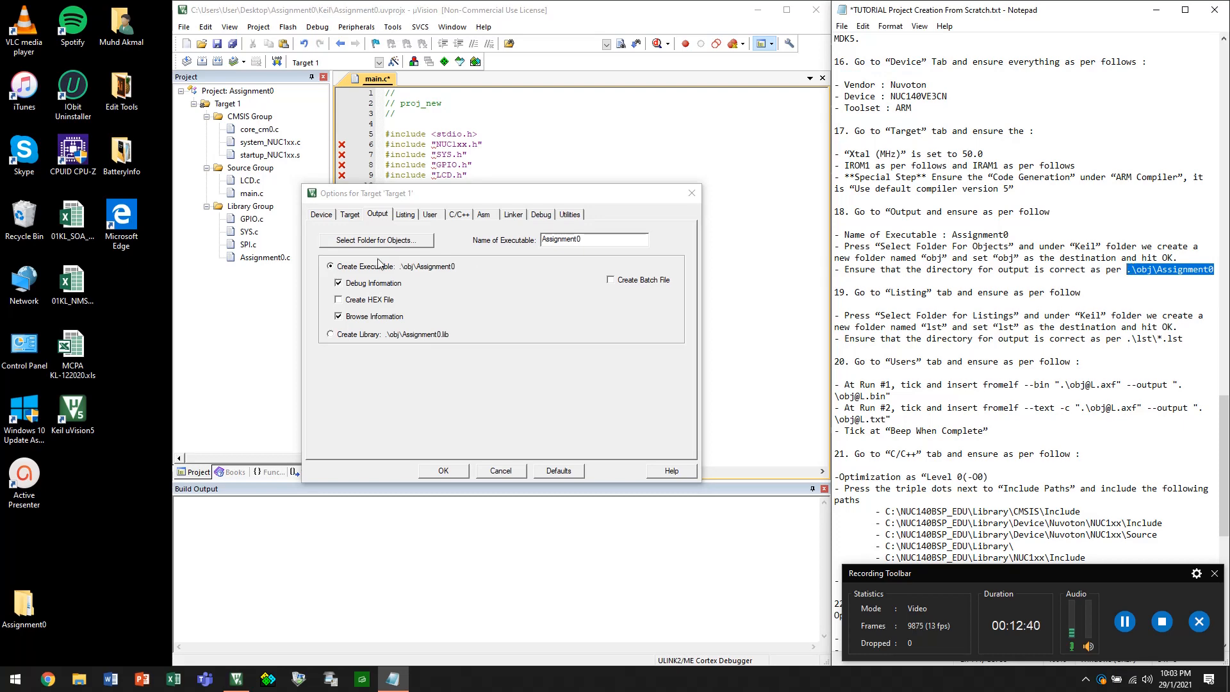
click(402, 283)
Create a folder named lst inside the Keil folder and set it as the listings folder, checking the path against step 19 of the notes
click(405, 215)
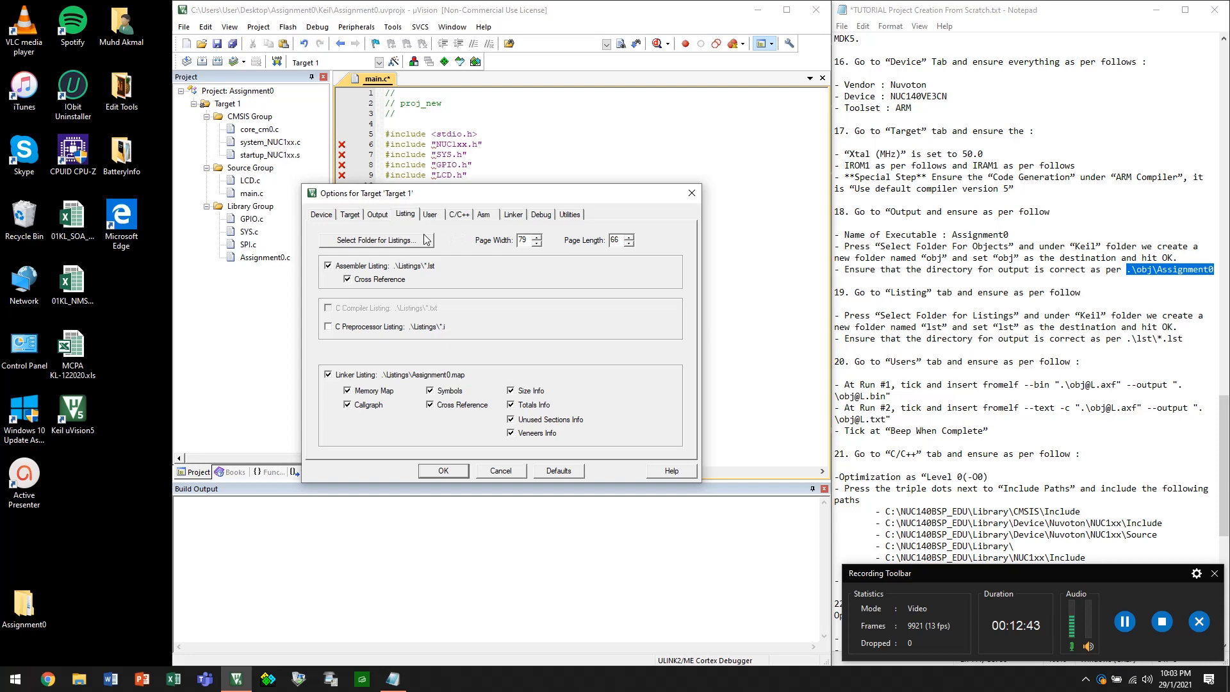
click(392, 241)
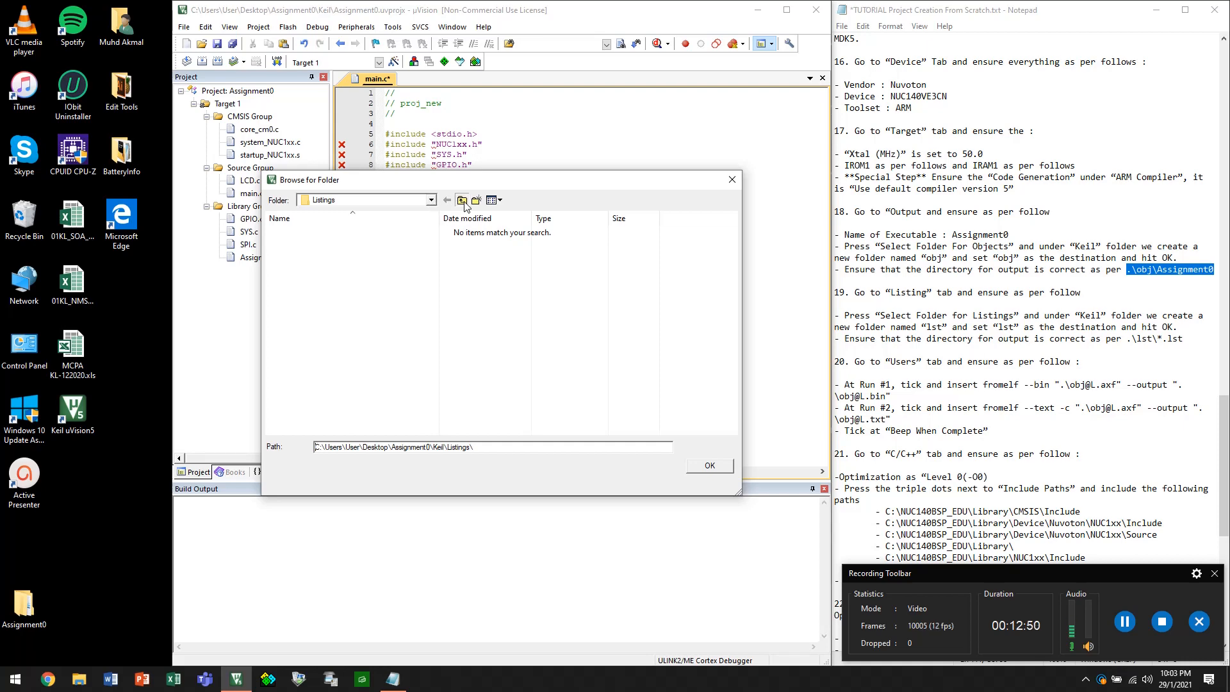
click(464, 202)
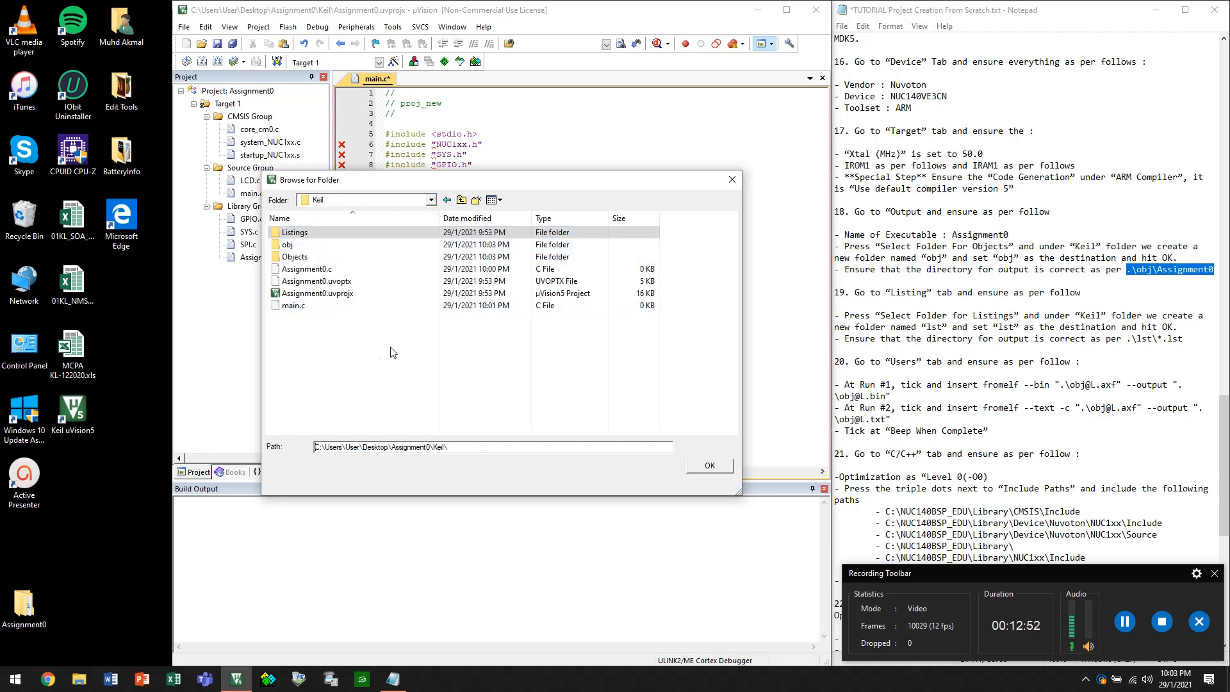
right_click(332, 345)
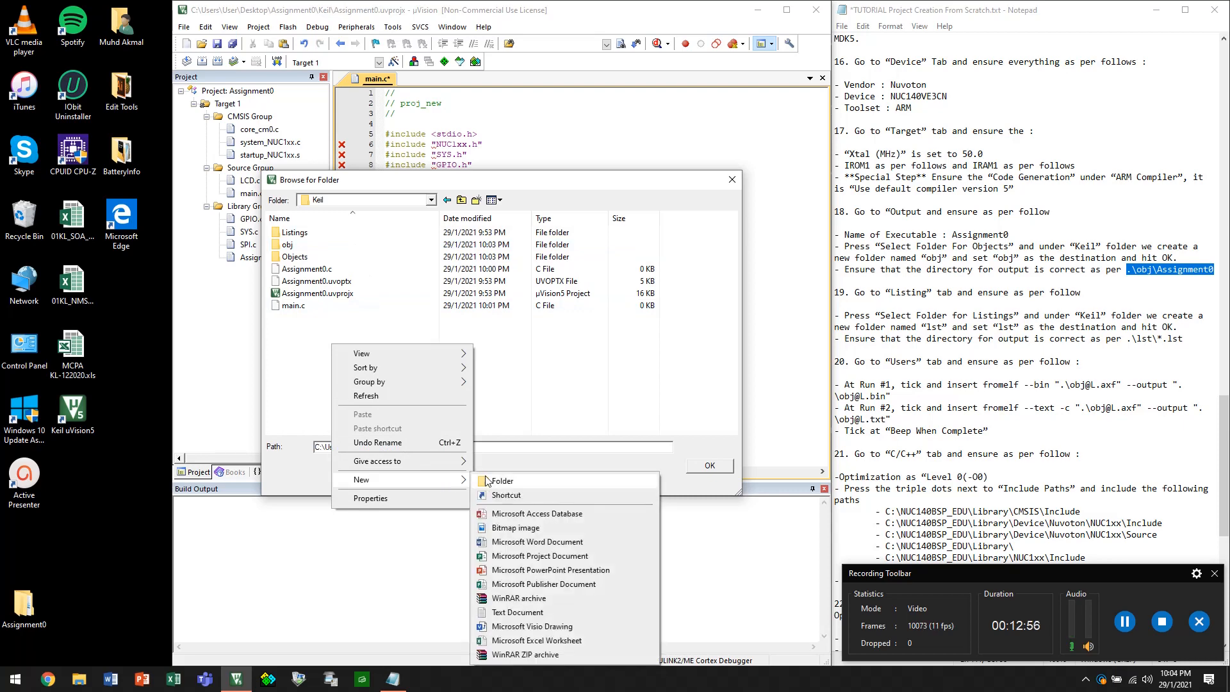
click(488, 480)
text(l)
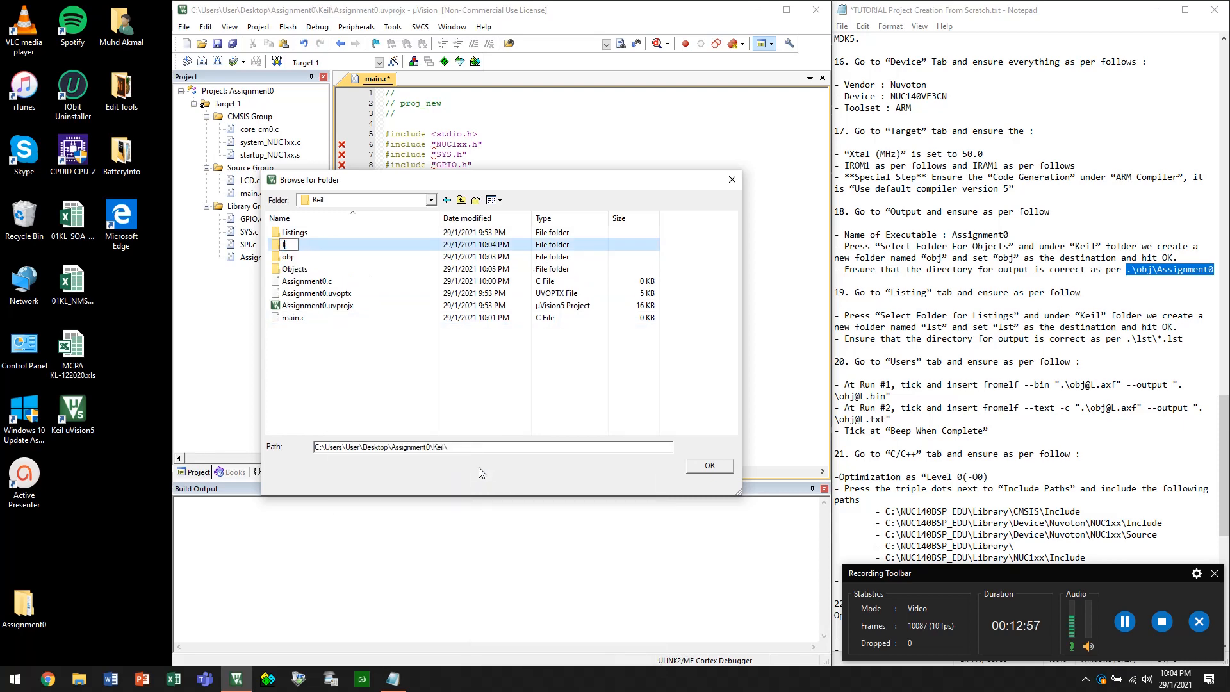
text(st)
click(316, 245)
double_click(318, 246)
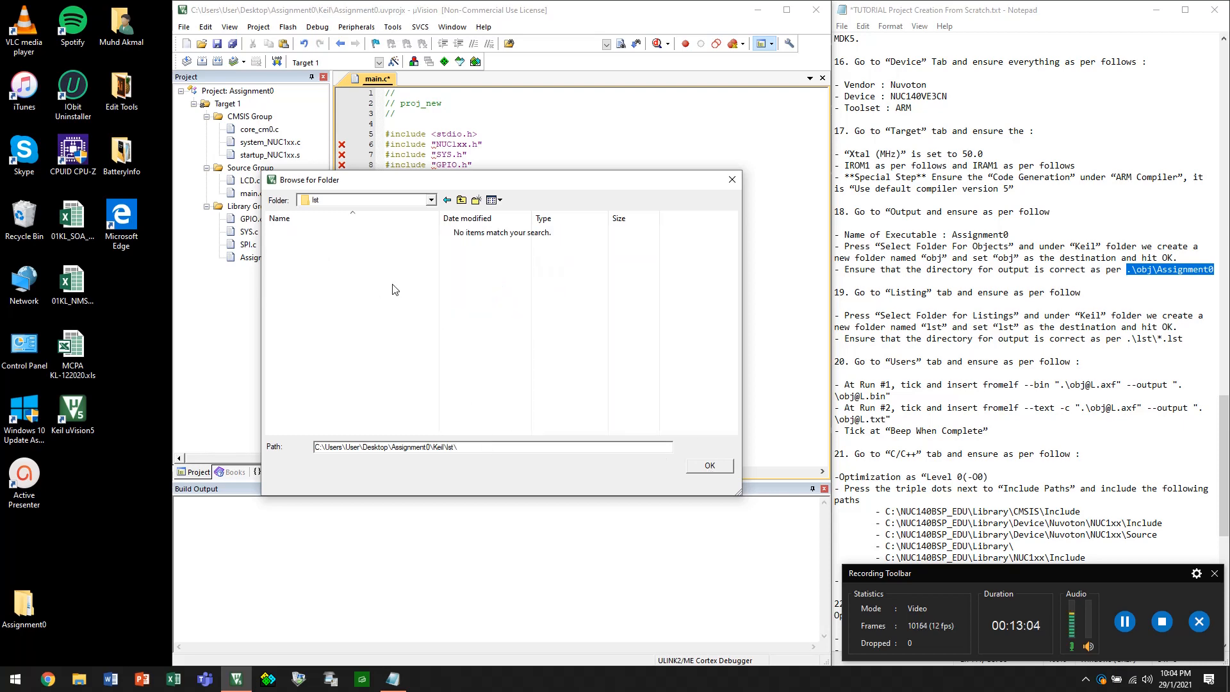
click(711, 467)
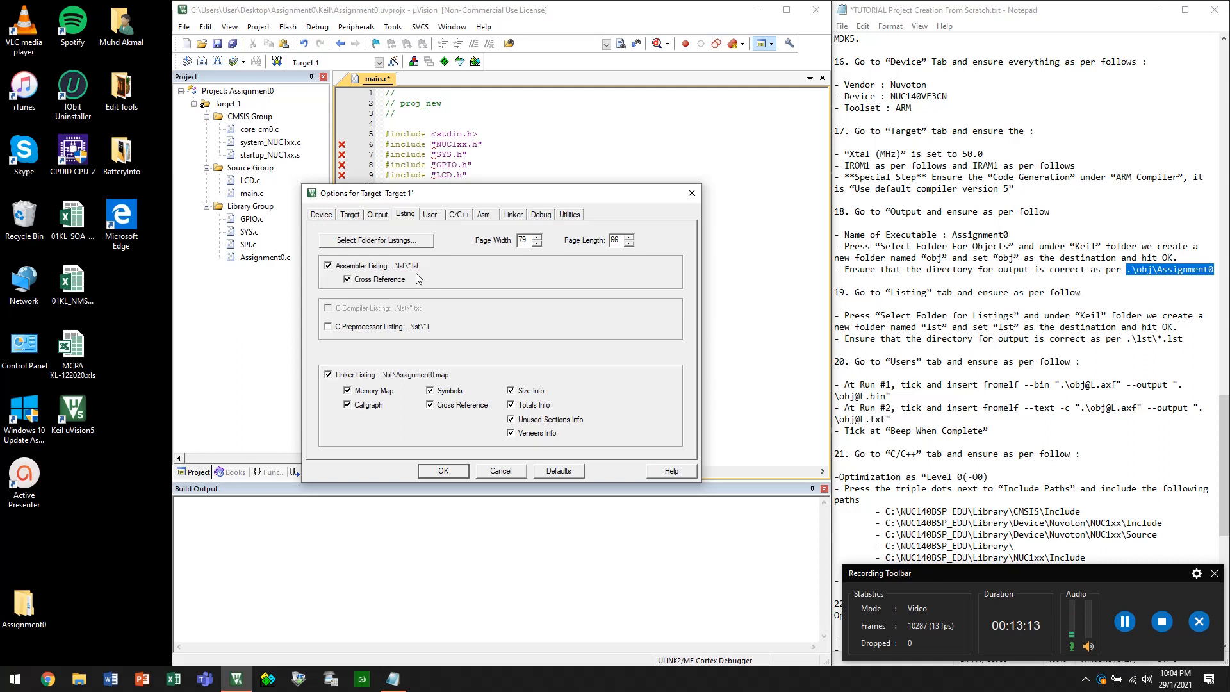
drag(1210, 338, 1127, 338)
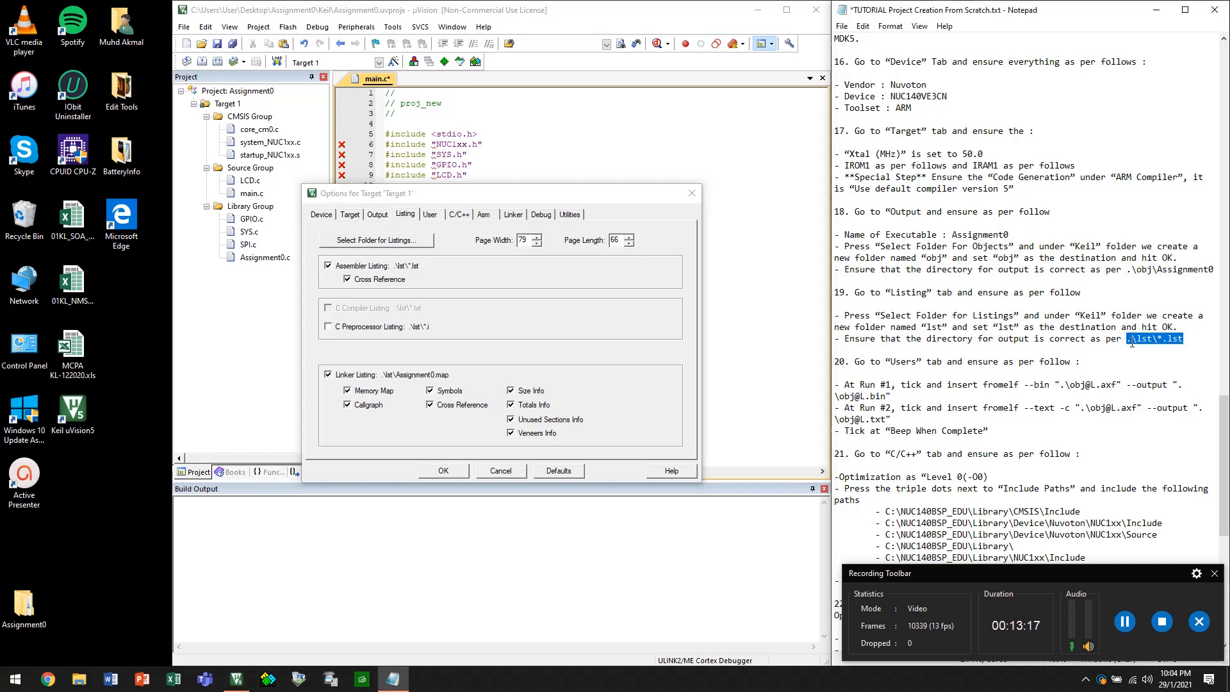
click(467, 288)
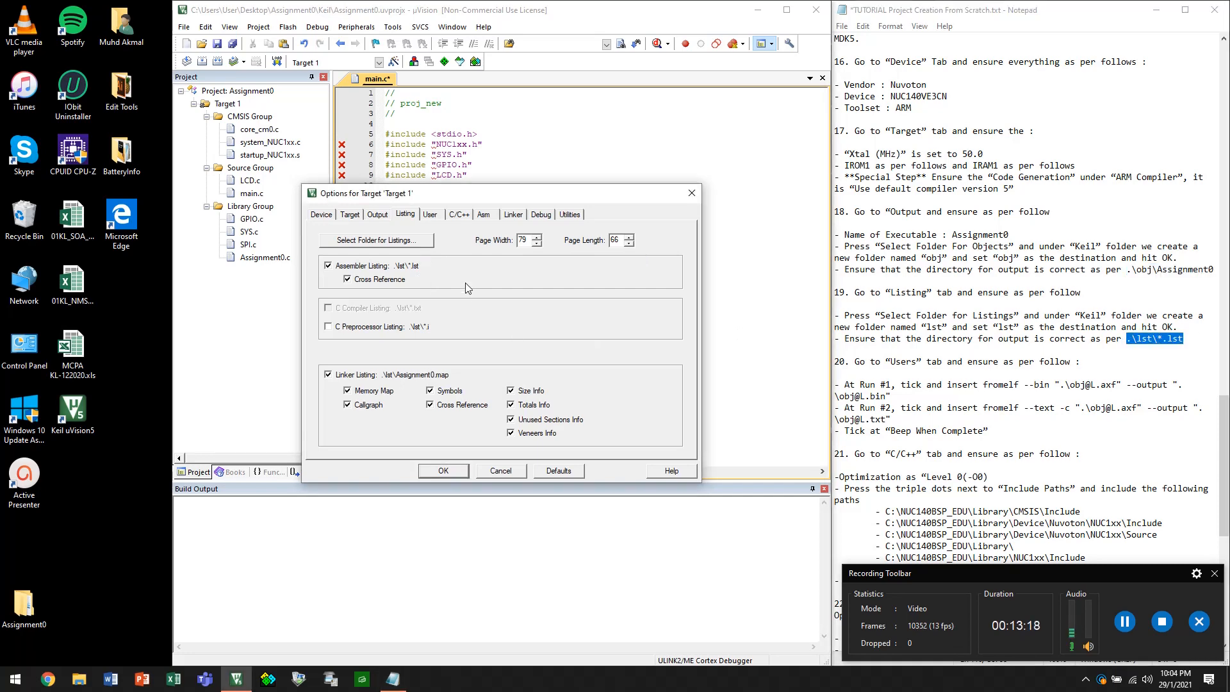
Enable Run #1 and Run #2 under After Build/Rebuild in Target 1's user command options
click(430, 214)
scroll(1151, 272, down, 3)
scroll(1151, 272, down, 1)
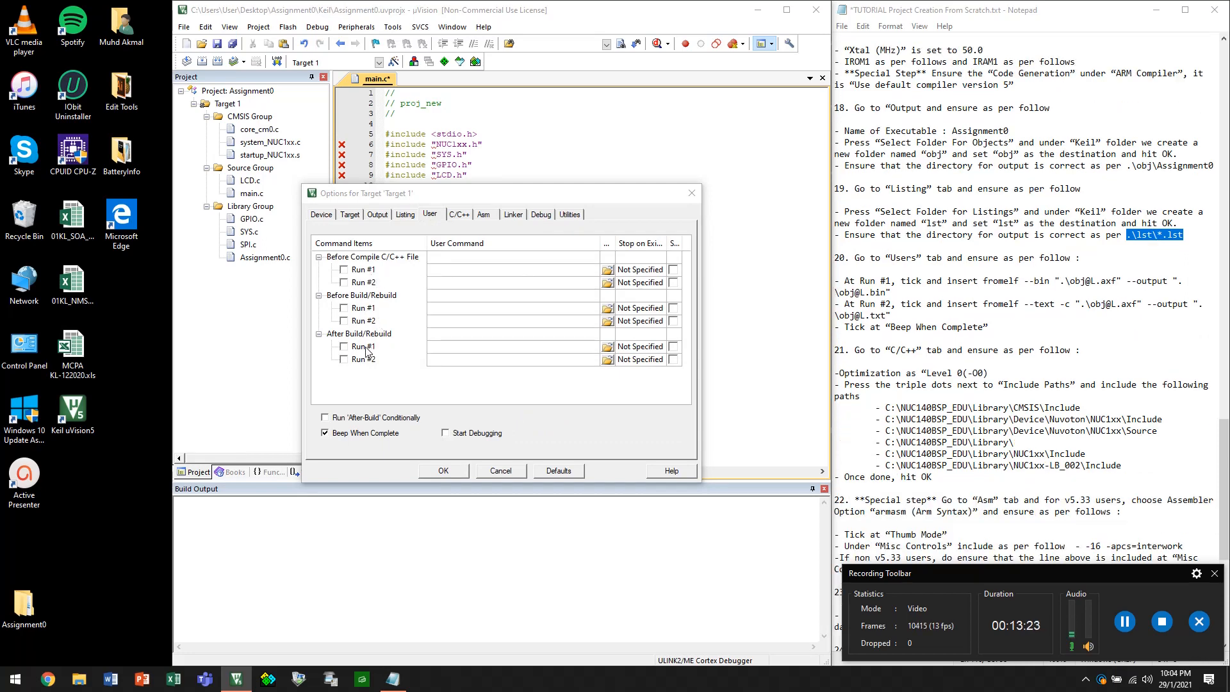
click(344, 346)
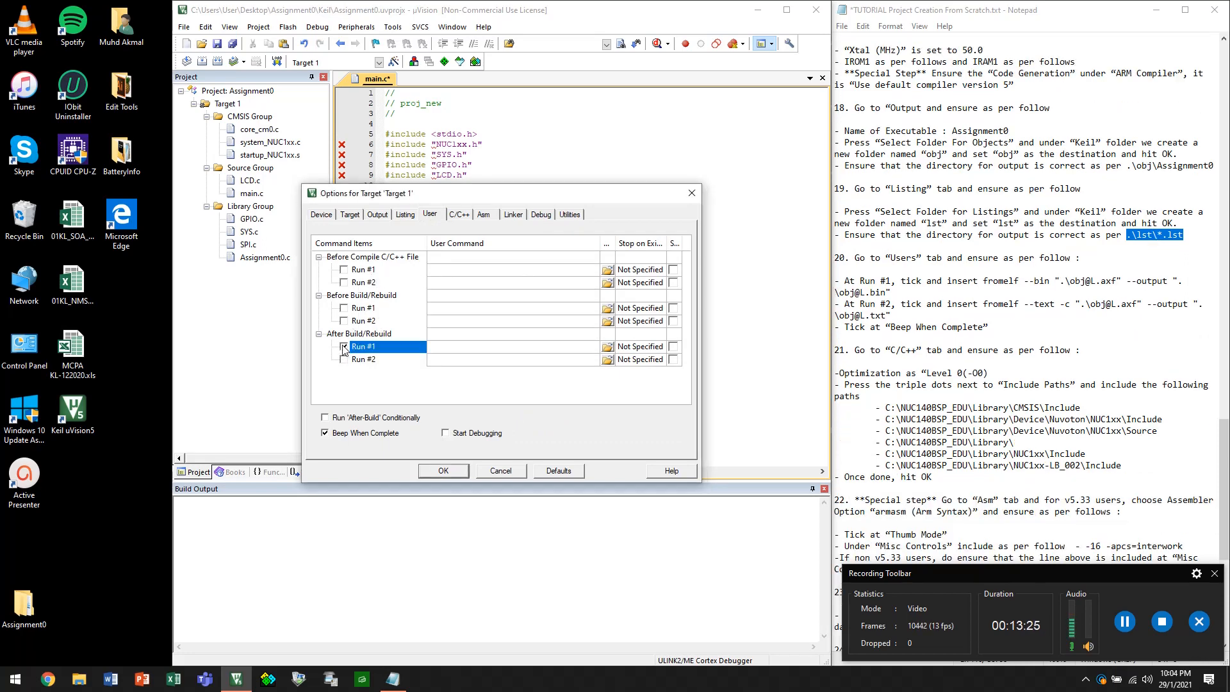
click(344, 359)
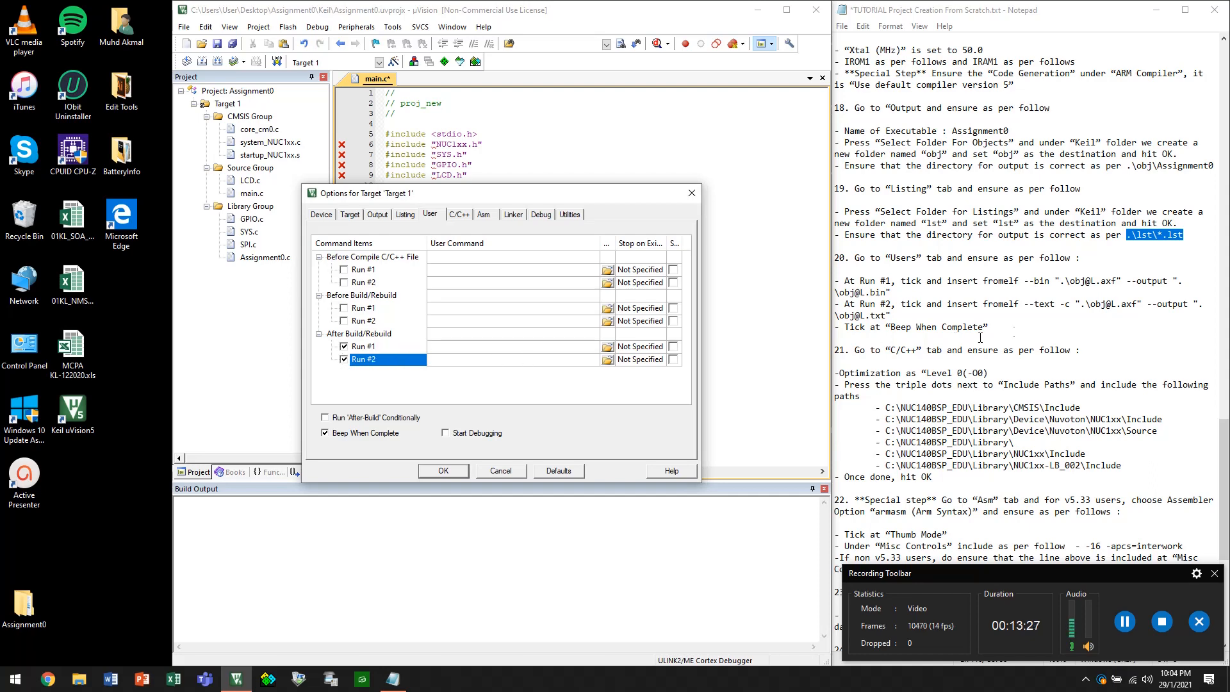
click(1009, 327)
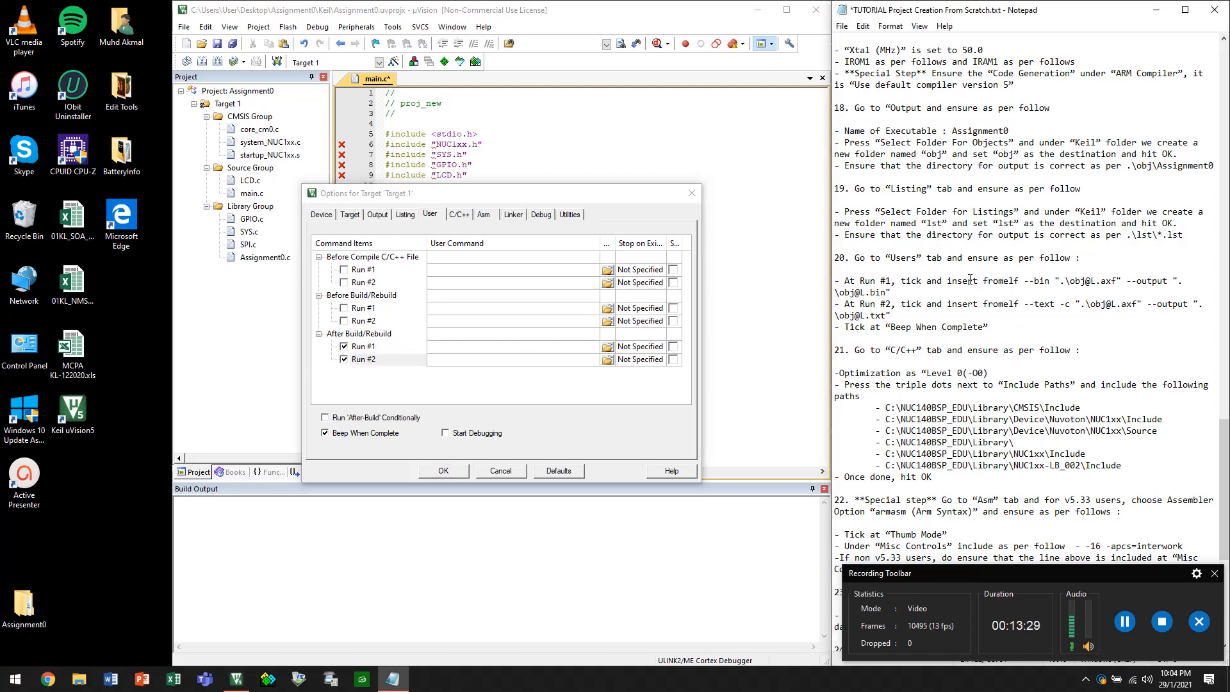
click(948, 281)
key(shift+Down)
key(ctrl+c)
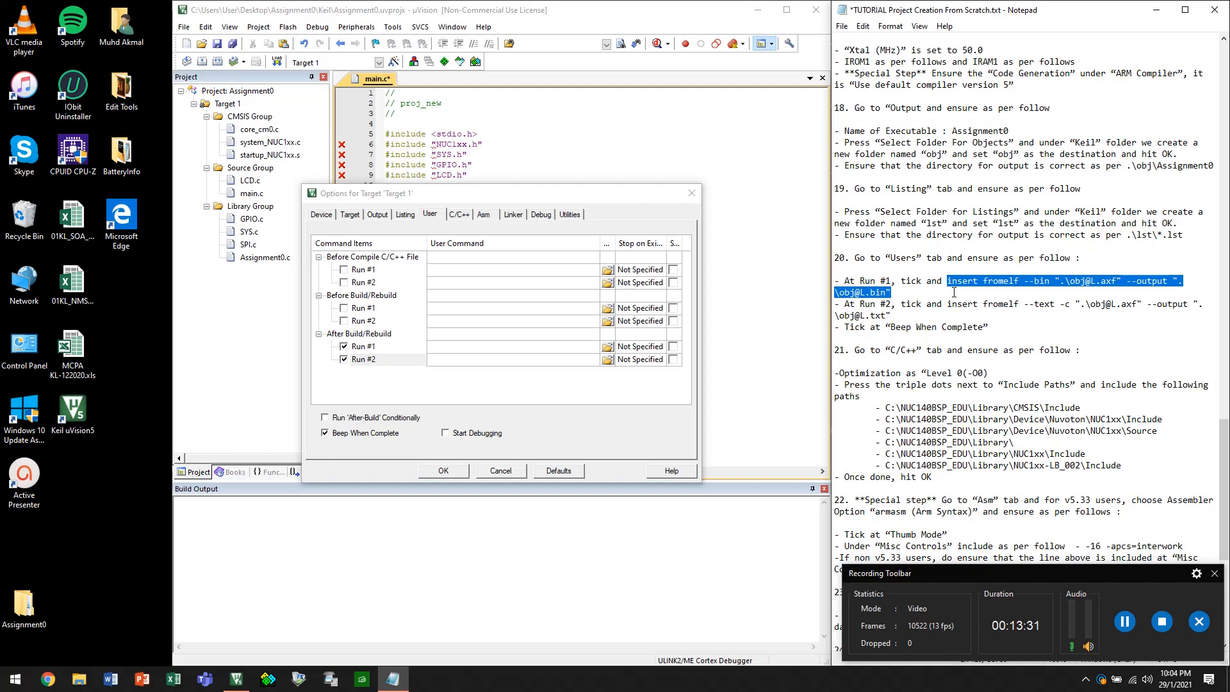
click(513, 347)
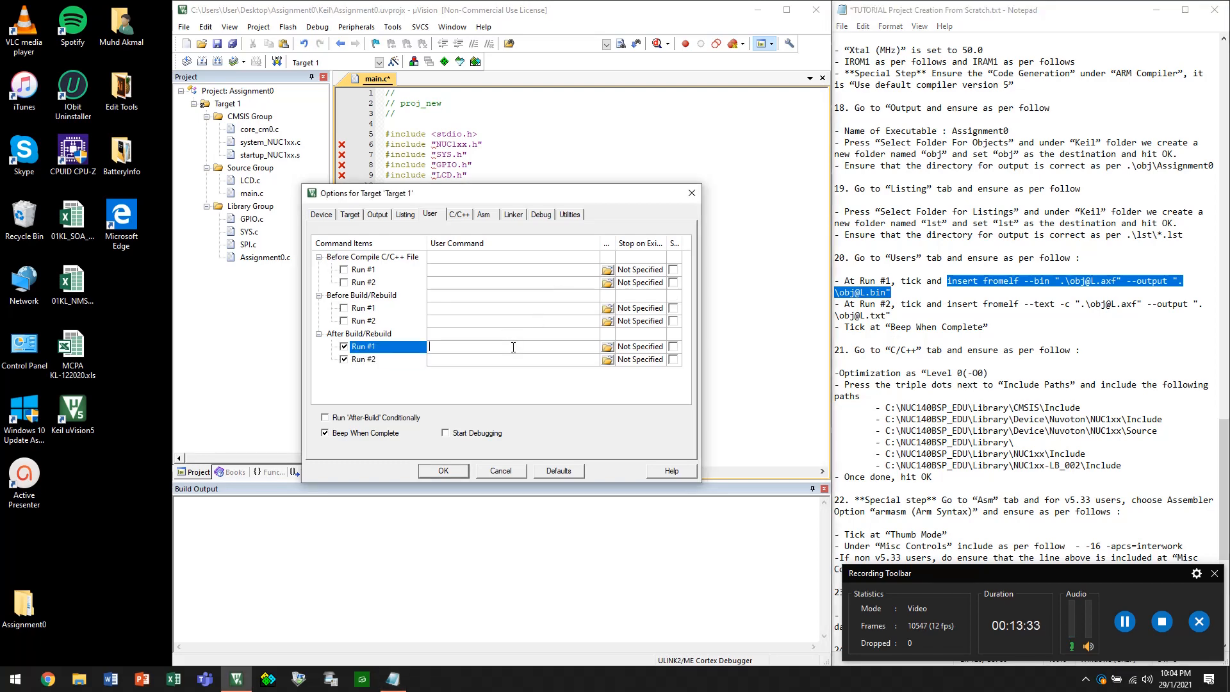
key(ctrl+v)
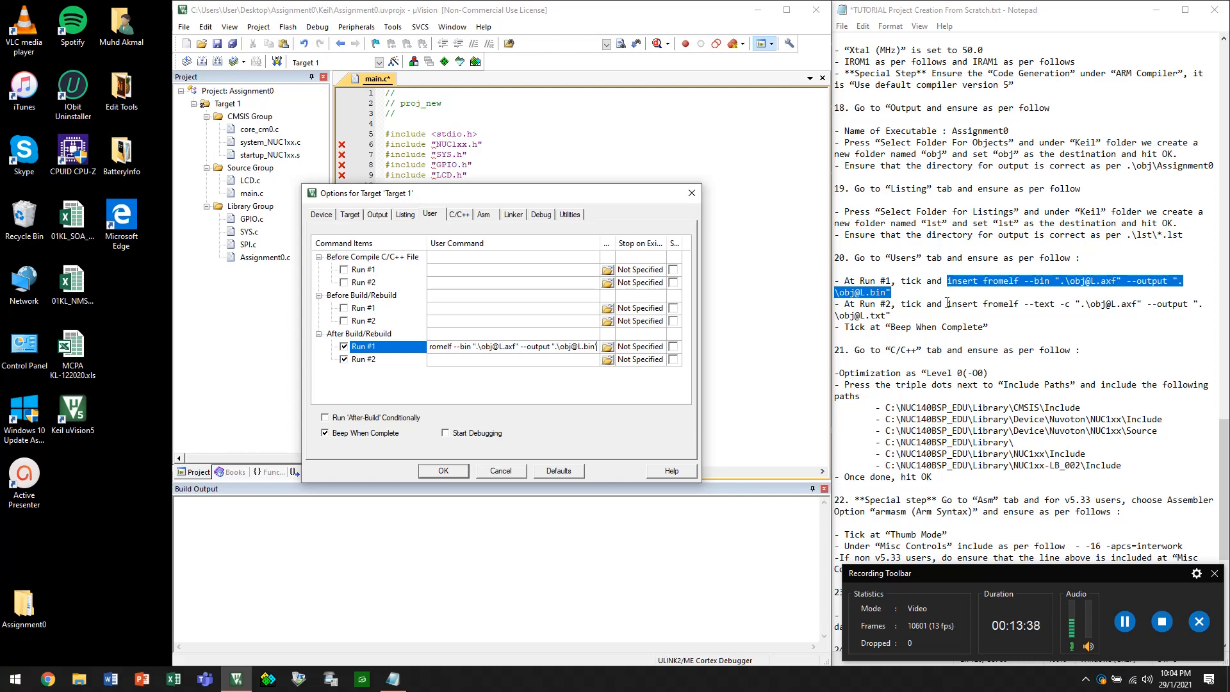
drag(948, 303, 952, 315)
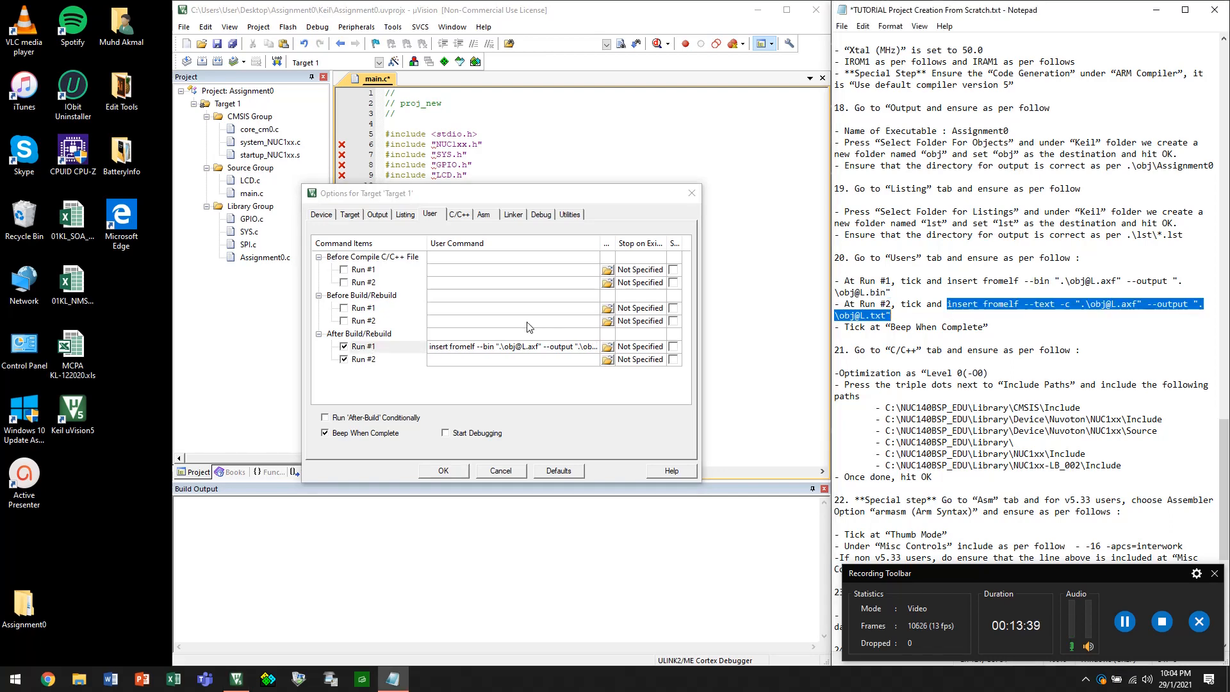
click(513, 359)
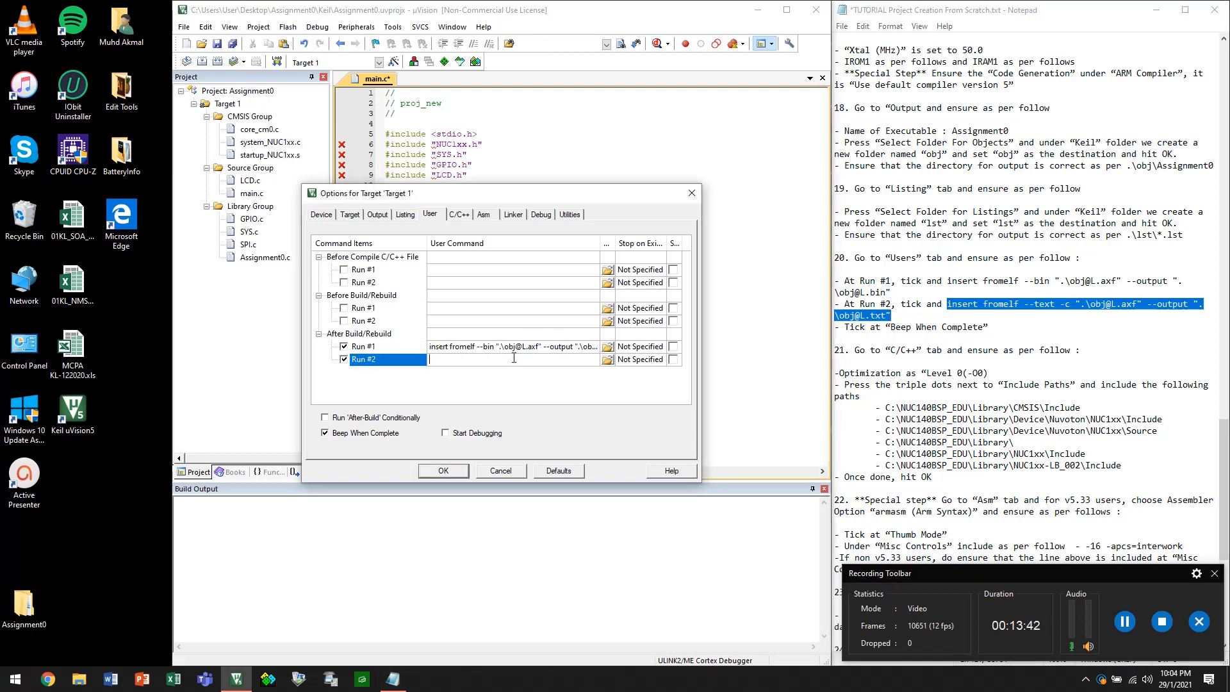
key(ctrl+v)
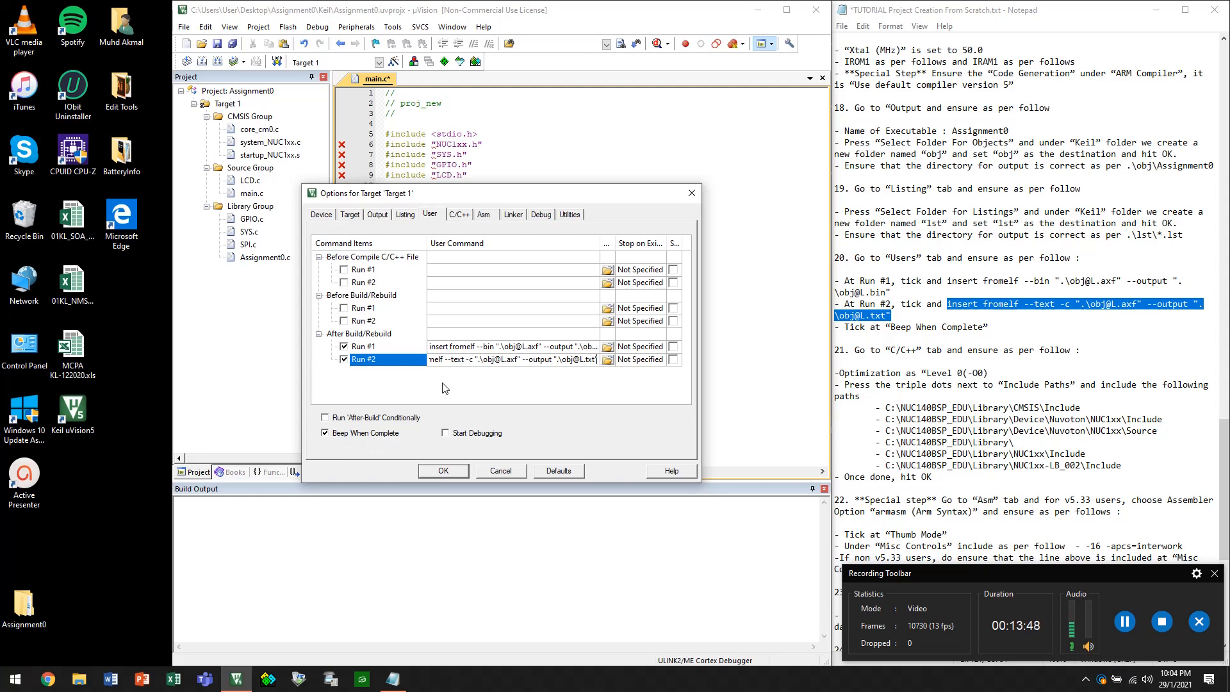
Set the optimization to Level 0 (-O0) in Target 1's C/C++ compiler options, per step 21 of the notes
click(463, 218)
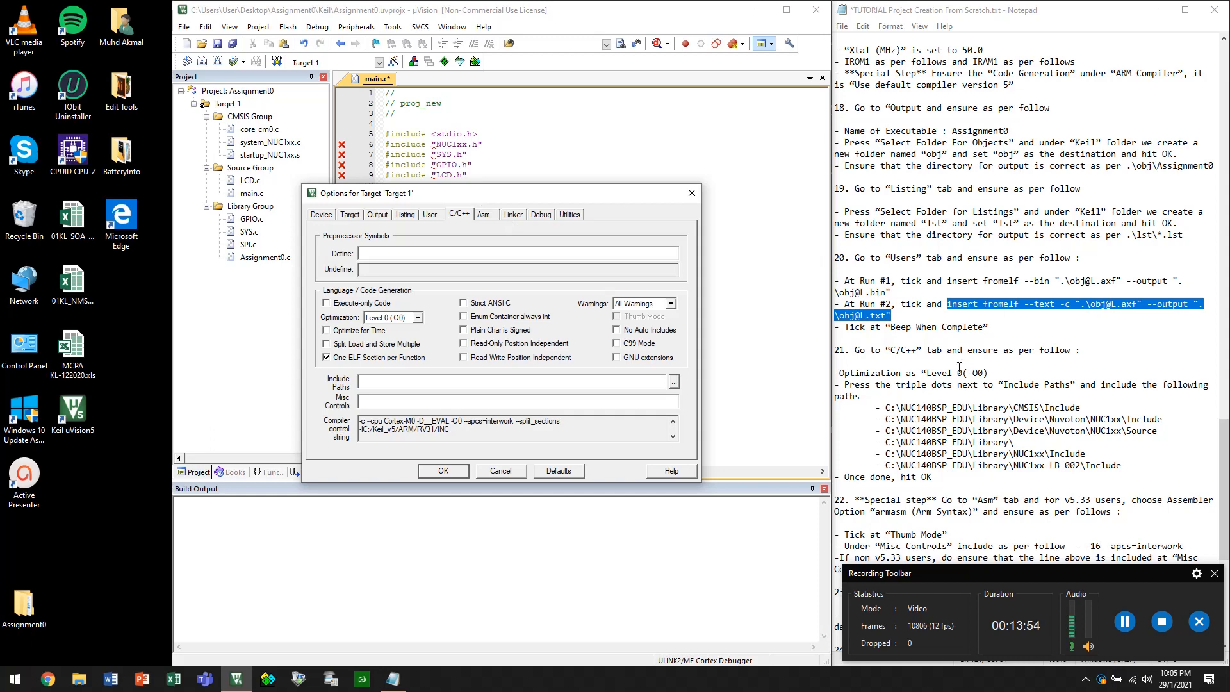
scroll(959, 366, down, 1)
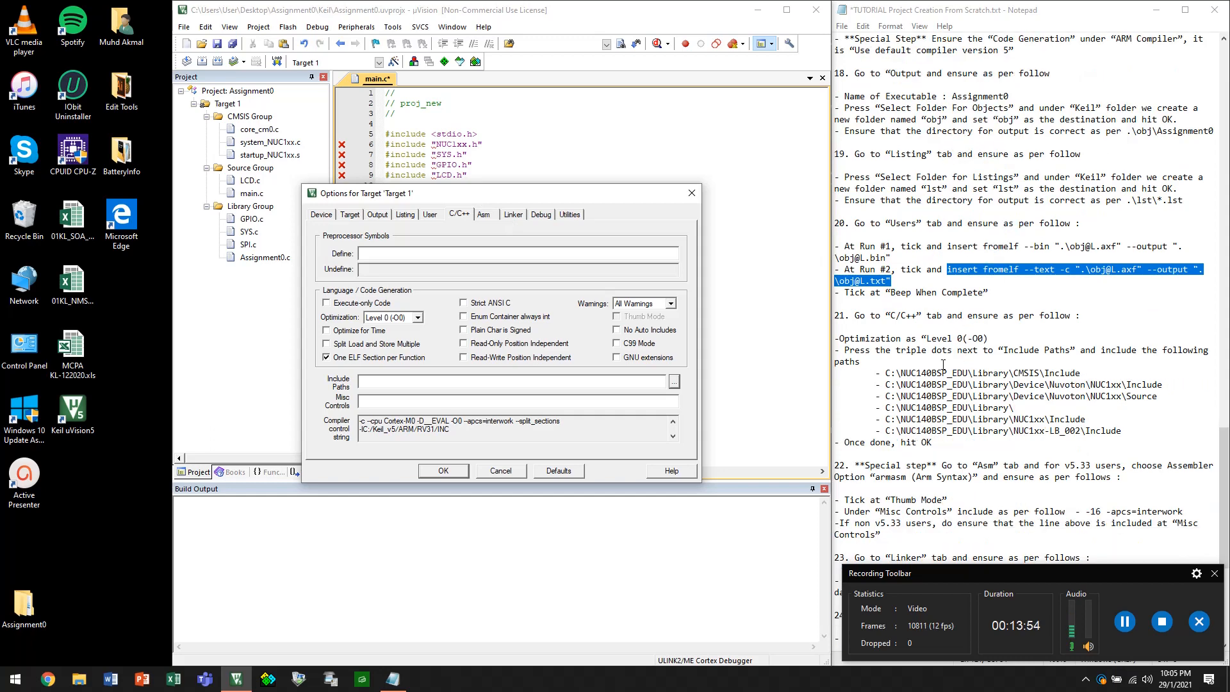
click(418, 317)
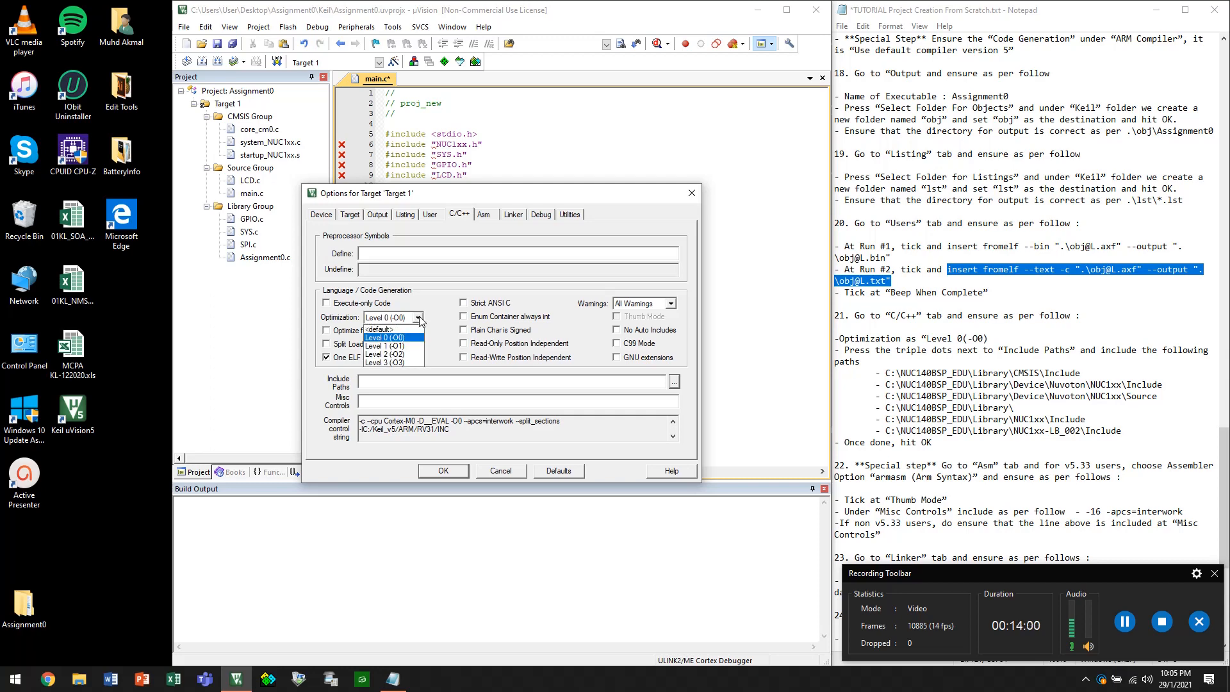
click(411, 340)
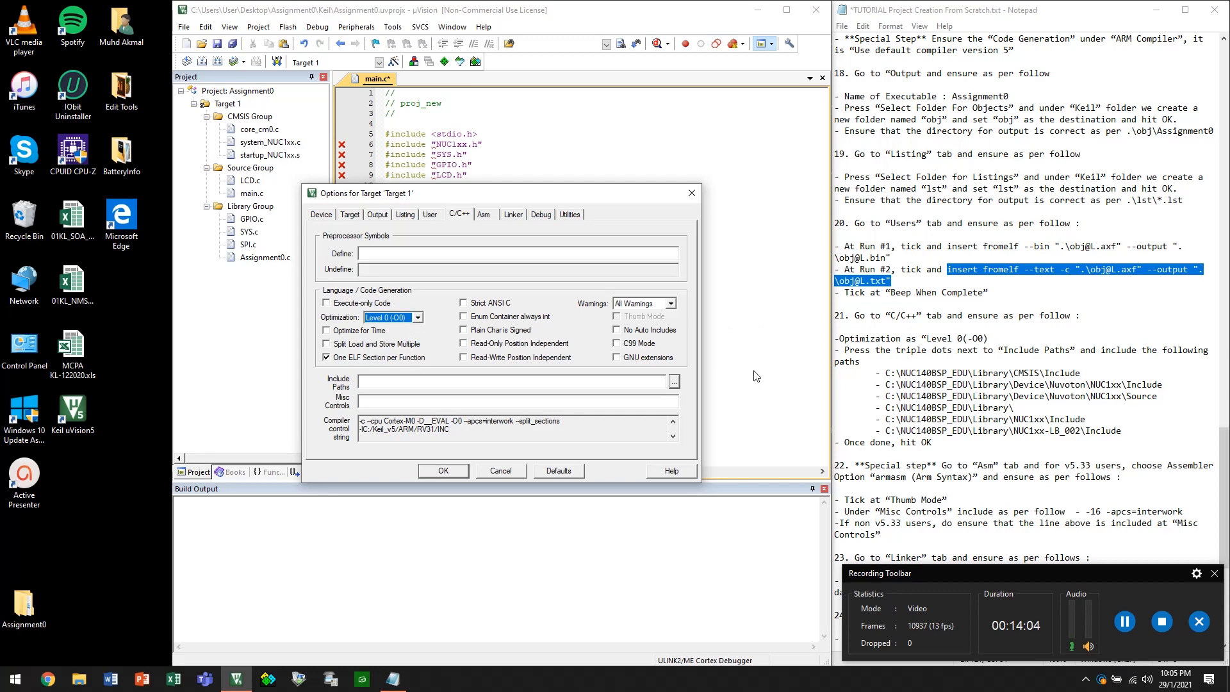
Add C:\NUC140BSP_EDU\Library\CMSIS\Include as the first compiler include path in Target 1's C/C++ options, per step 21 of the notes
click(455, 382)
click(673, 385)
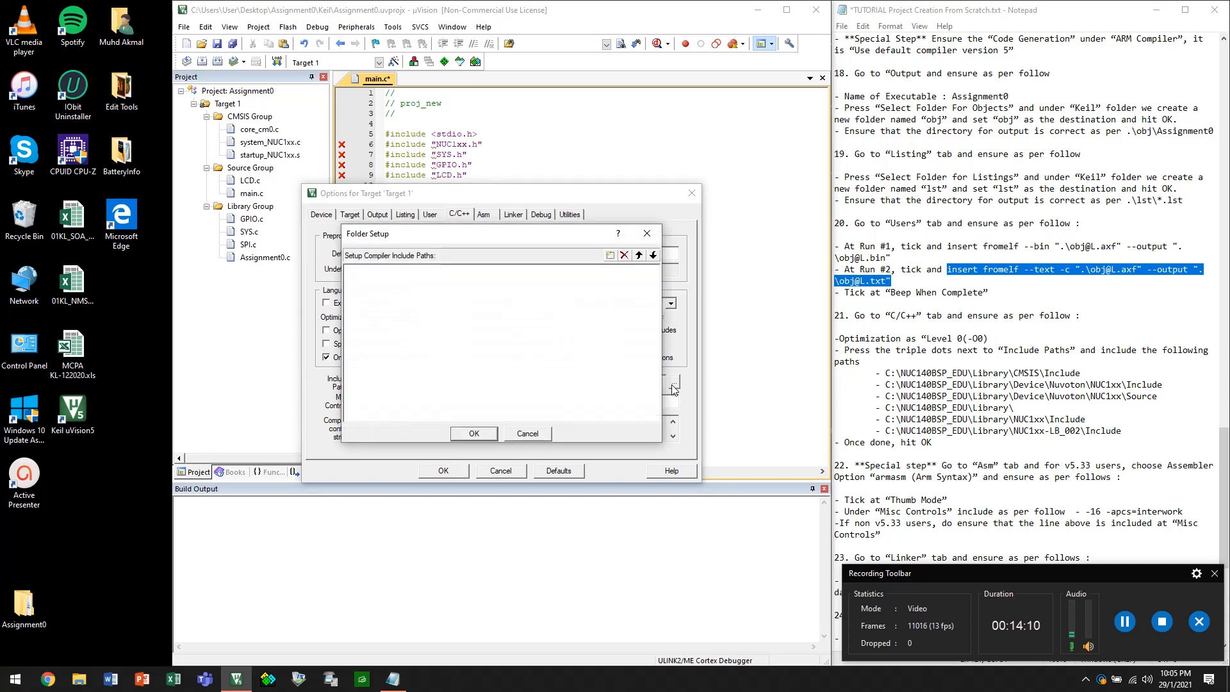
click(610, 256)
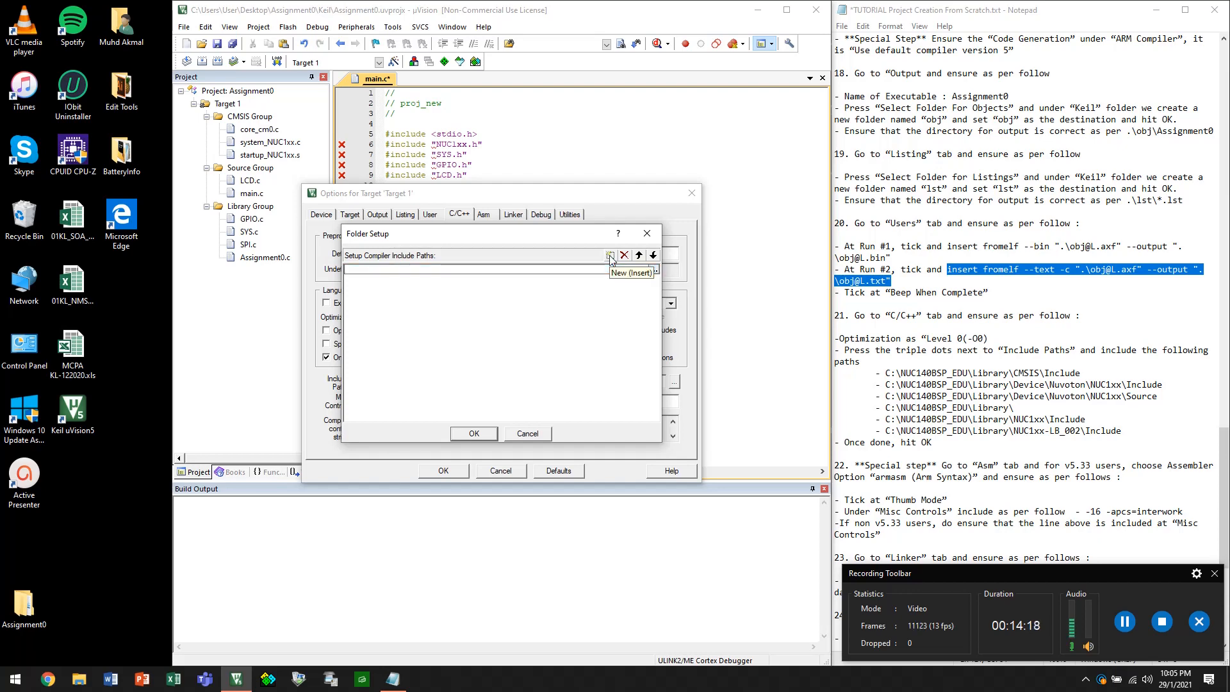
click(653, 271)
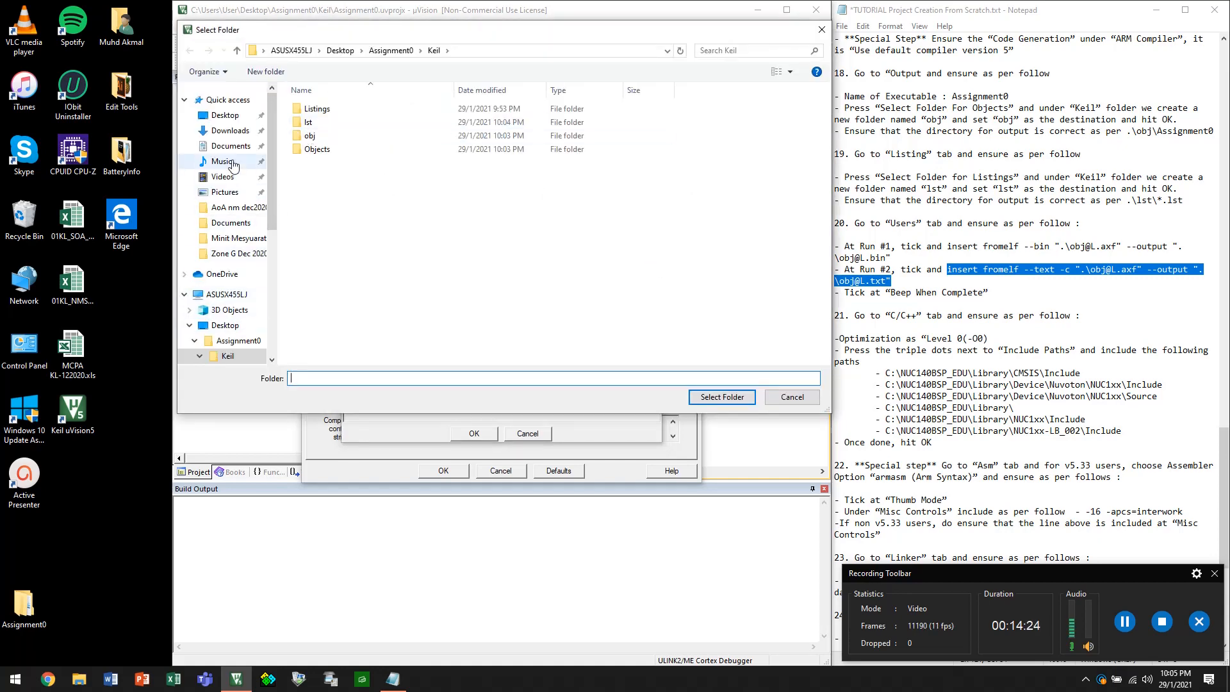
click(227, 294)
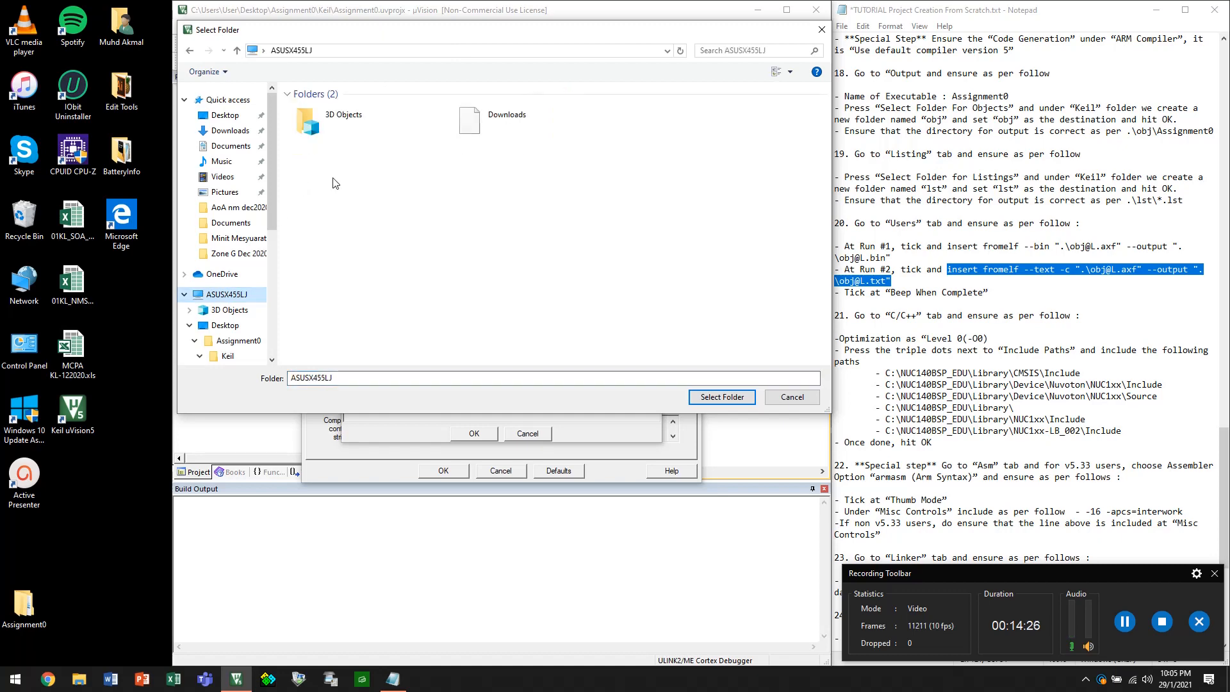
click(368, 240)
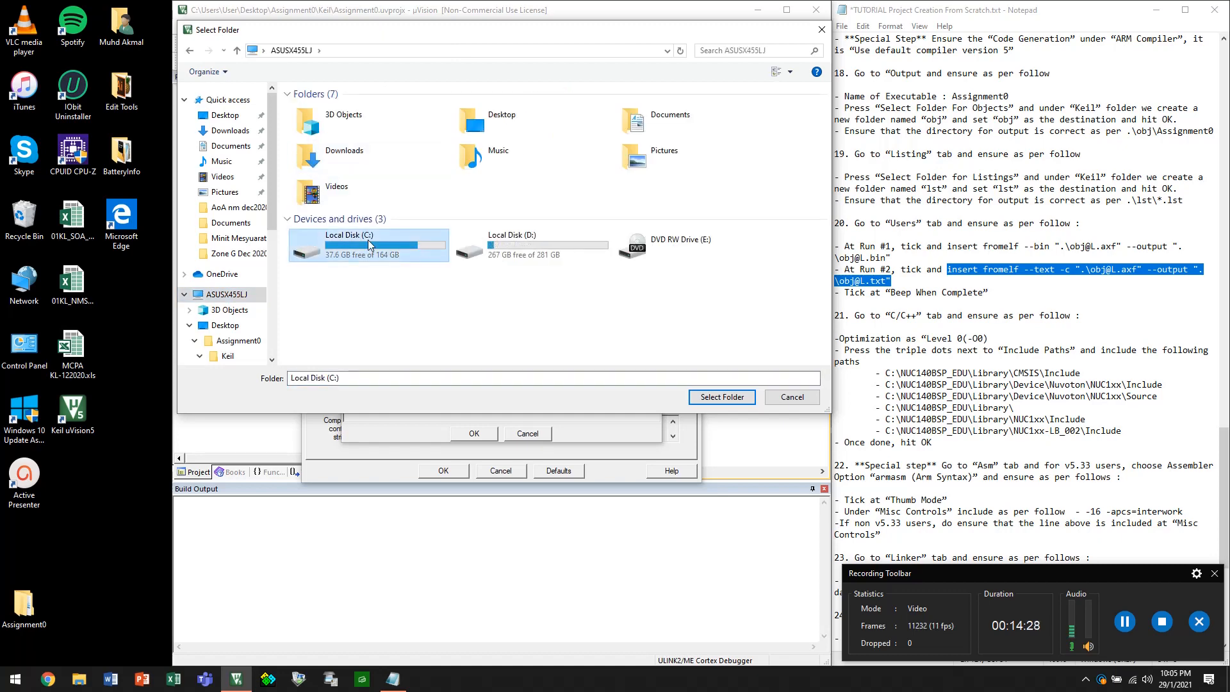
double_click(368, 240)
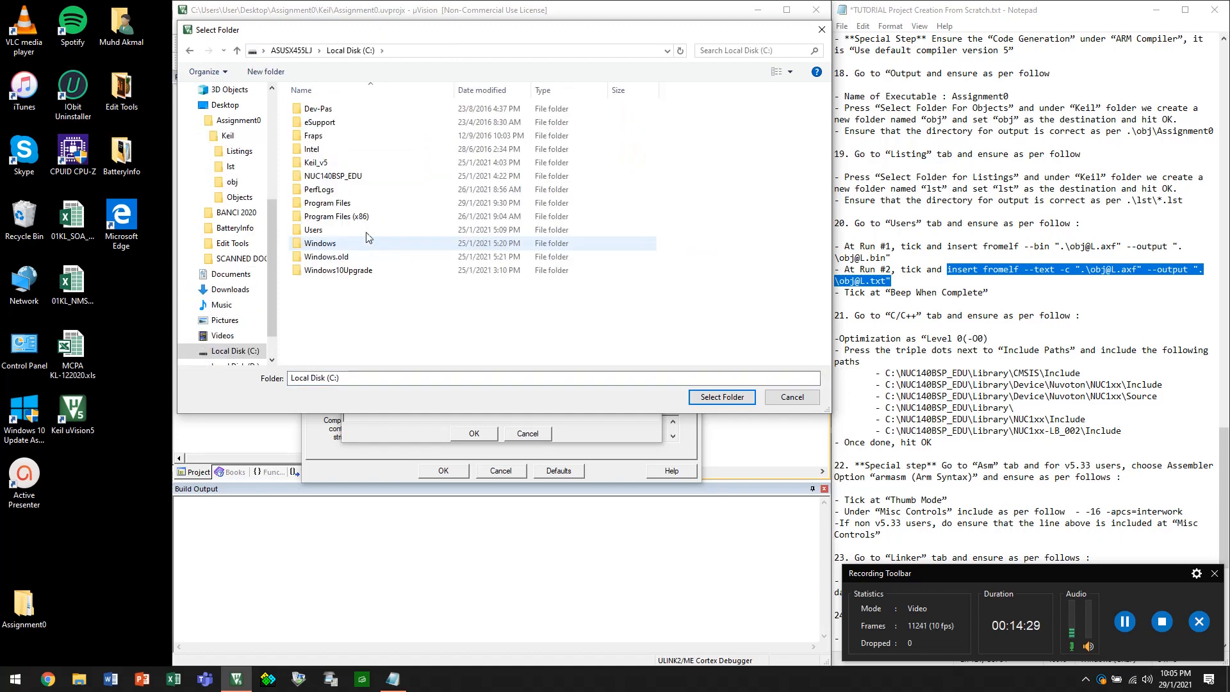
double_click(333, 176)
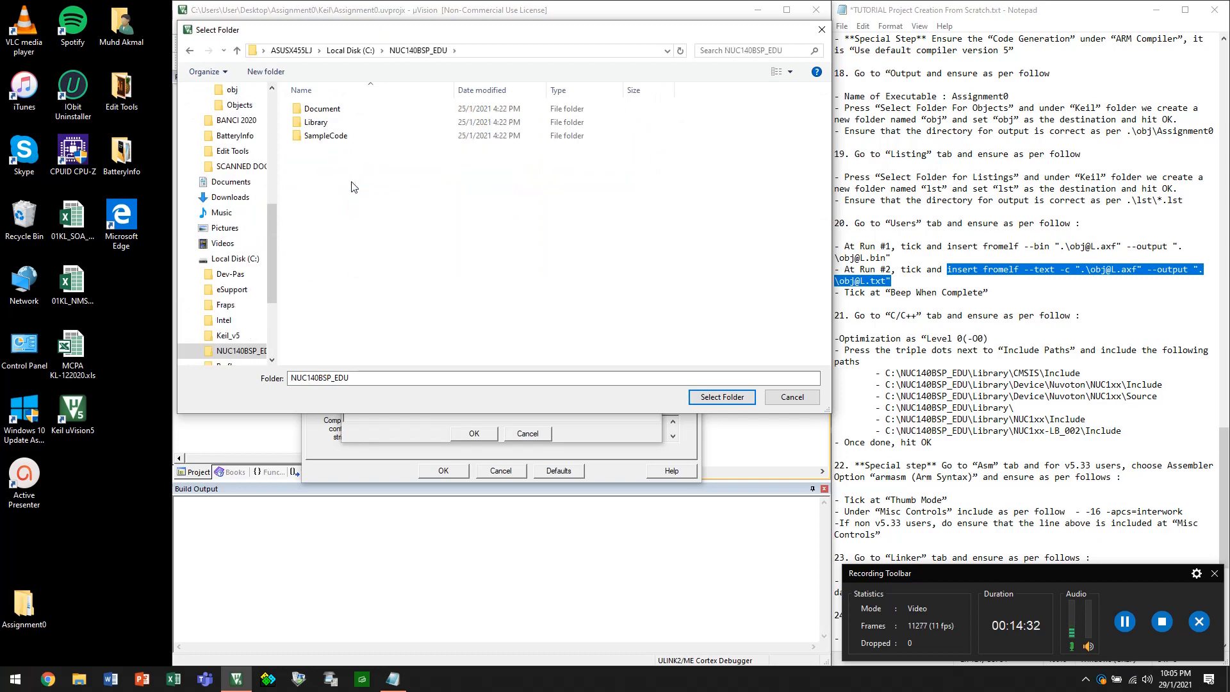
click(328, 125)
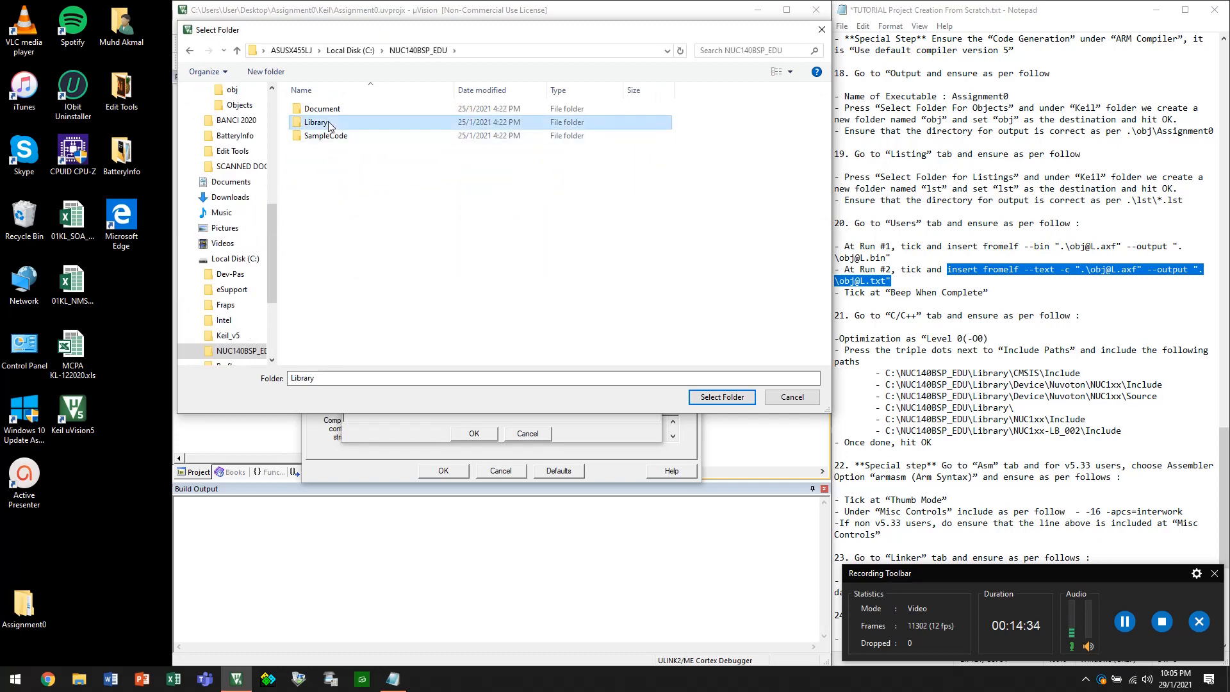
double_click(328, 125)
click(331, 122)
double_click(331, 122)
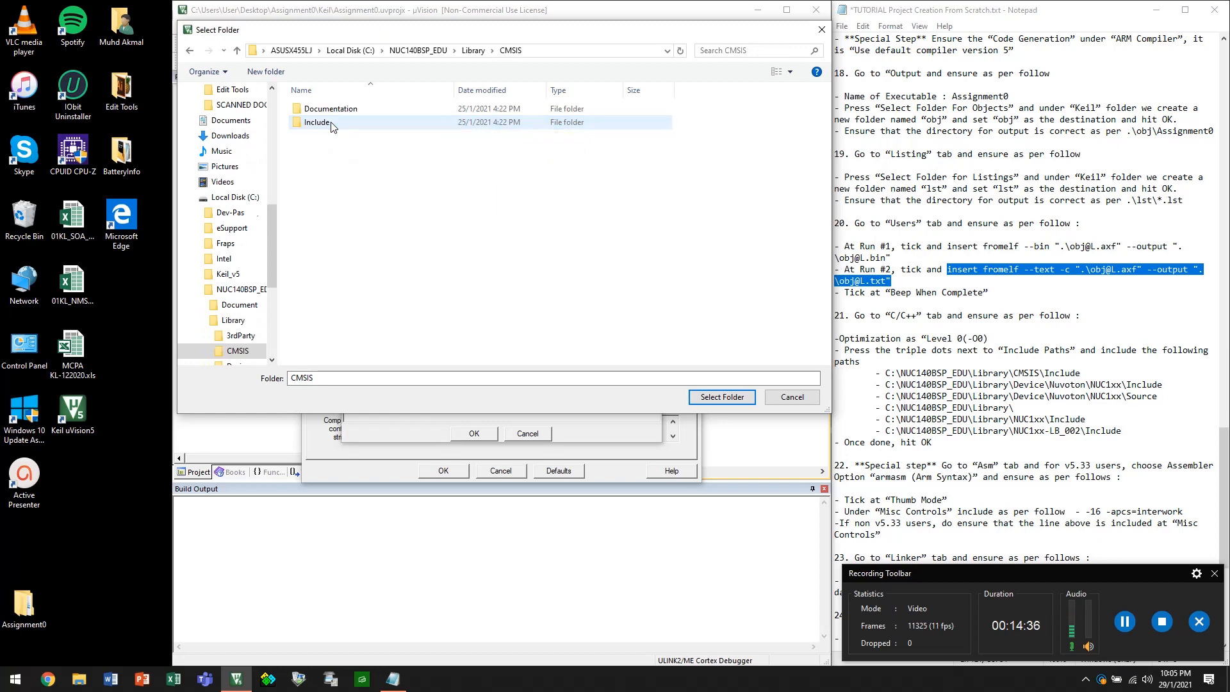
click(331, 123)
click(722, 396)
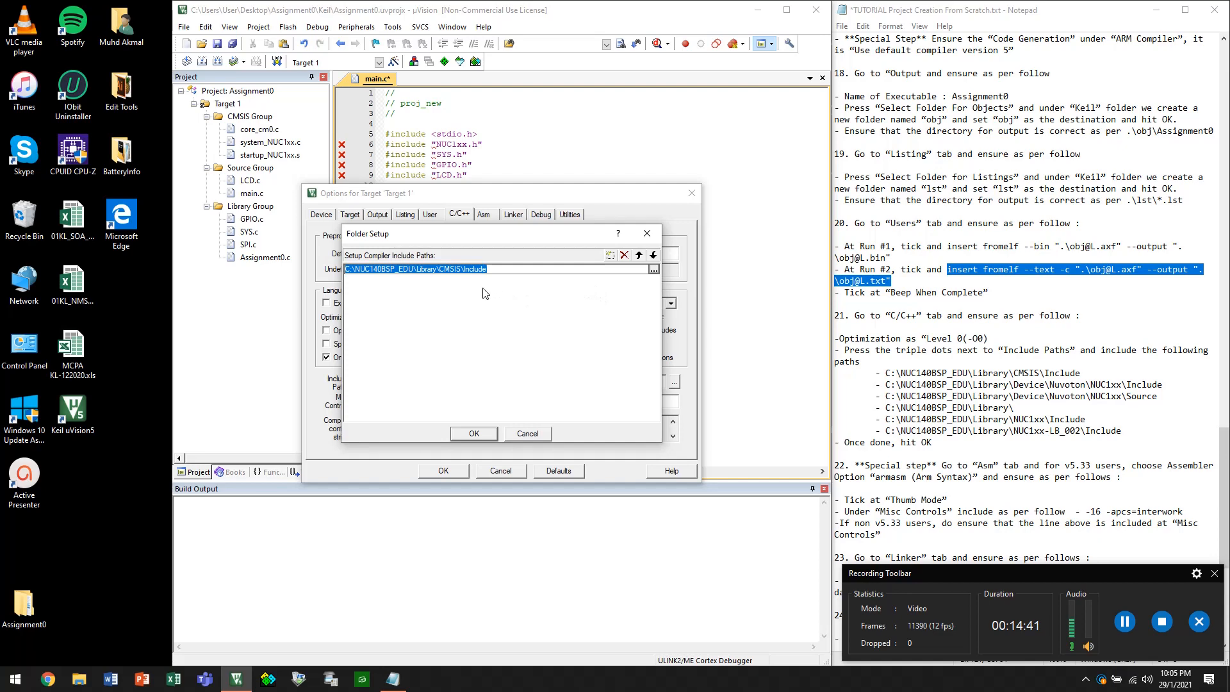
key(Return)
Add the folder C:\NUC140BSP_EDU\Library\Device\Nuvoton\NUC1xx\Include as the second compiler include path
click(609, 255)
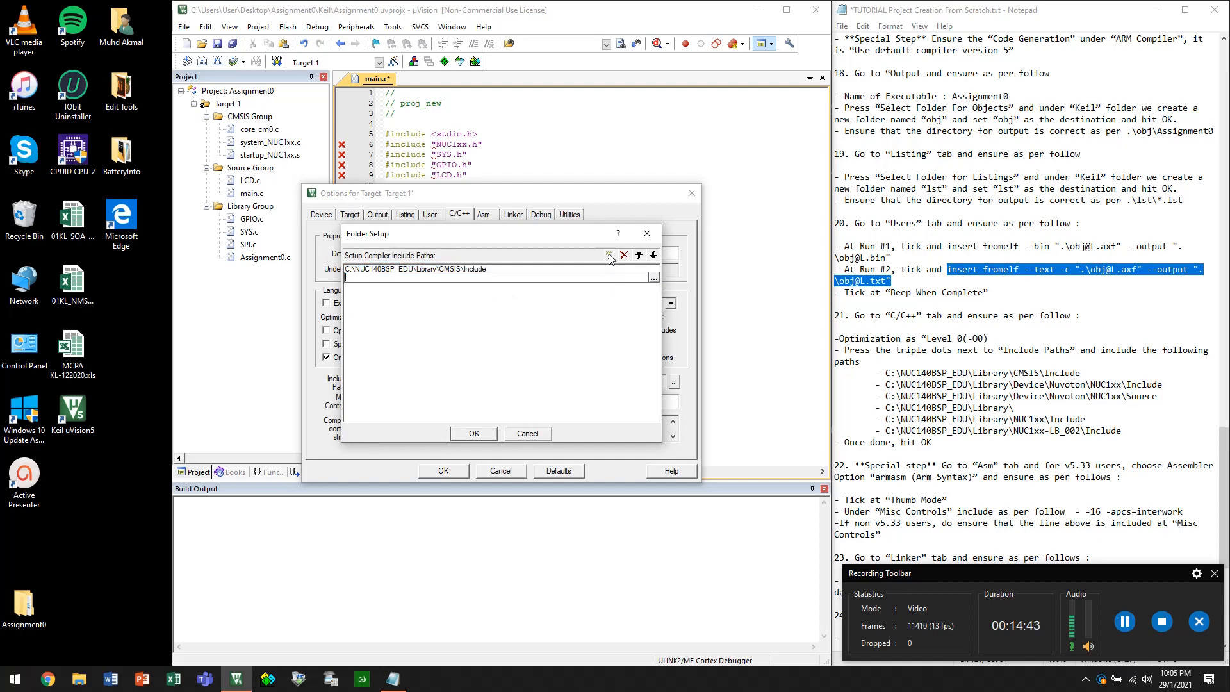
click(653, 277)
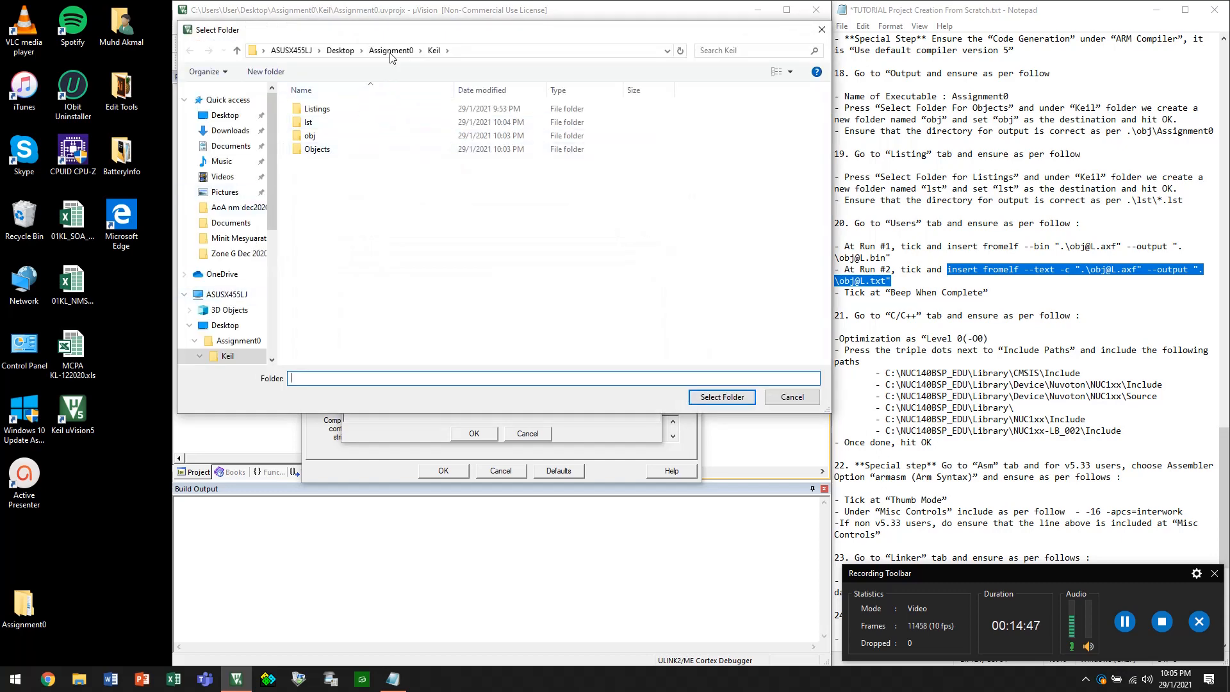
click(232, 294)
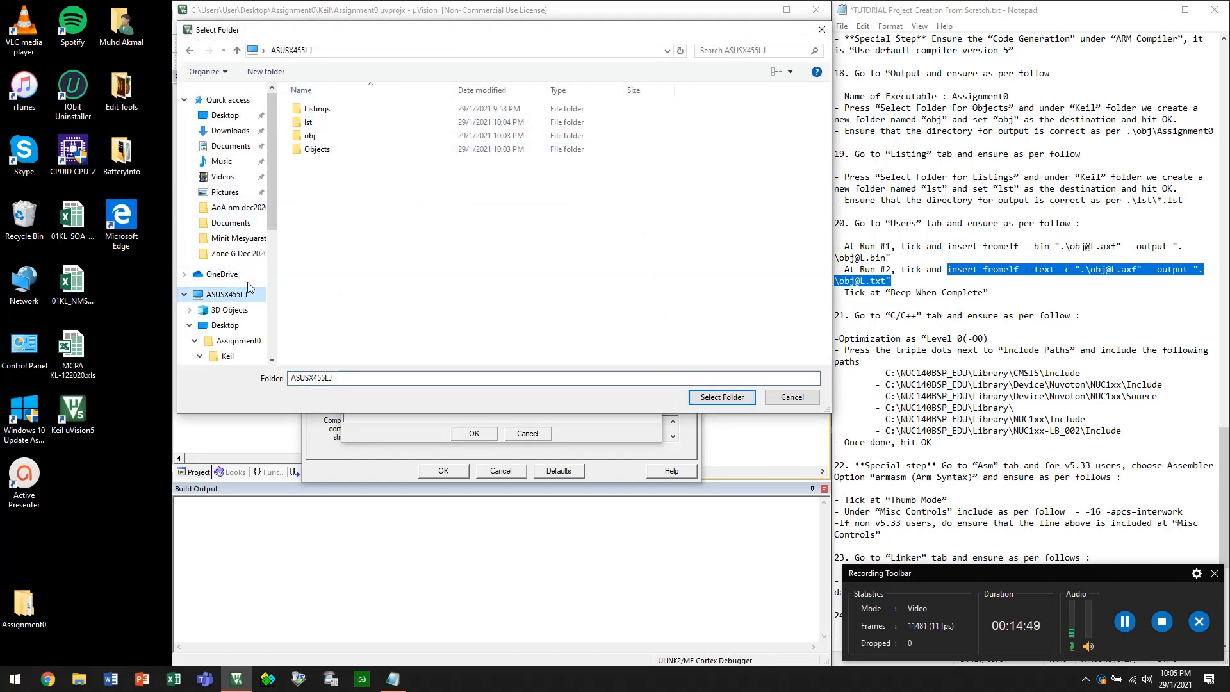
double_click(356, 237)
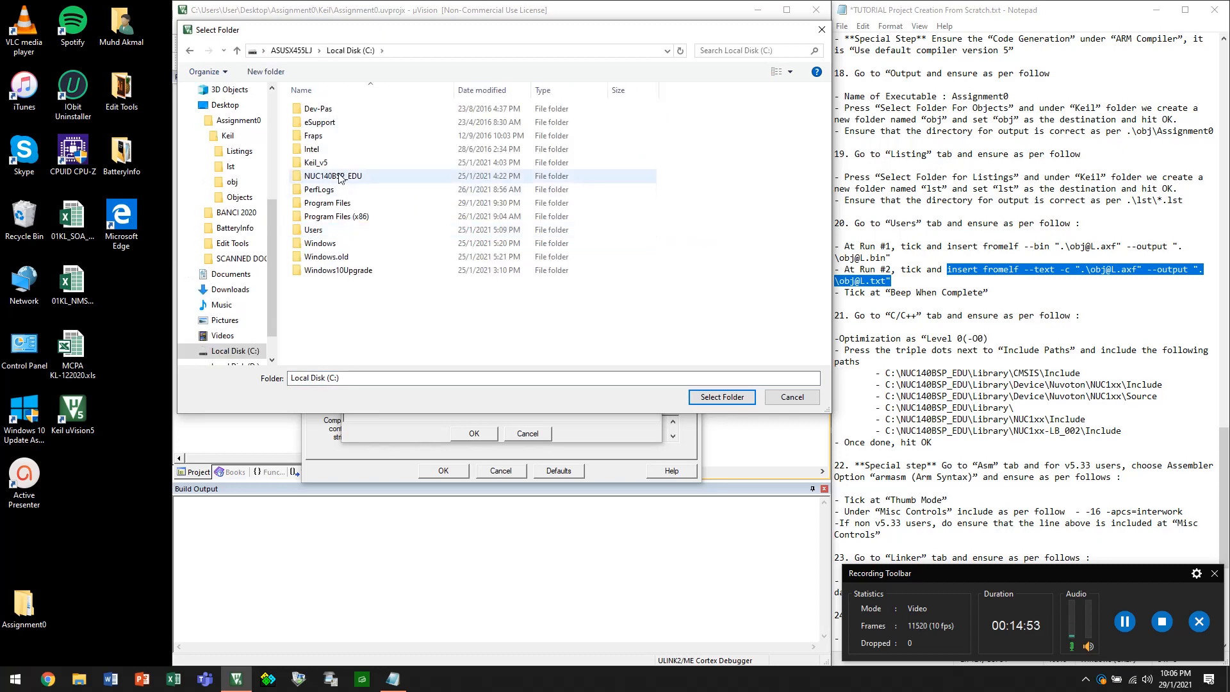
double_click(340, 176)
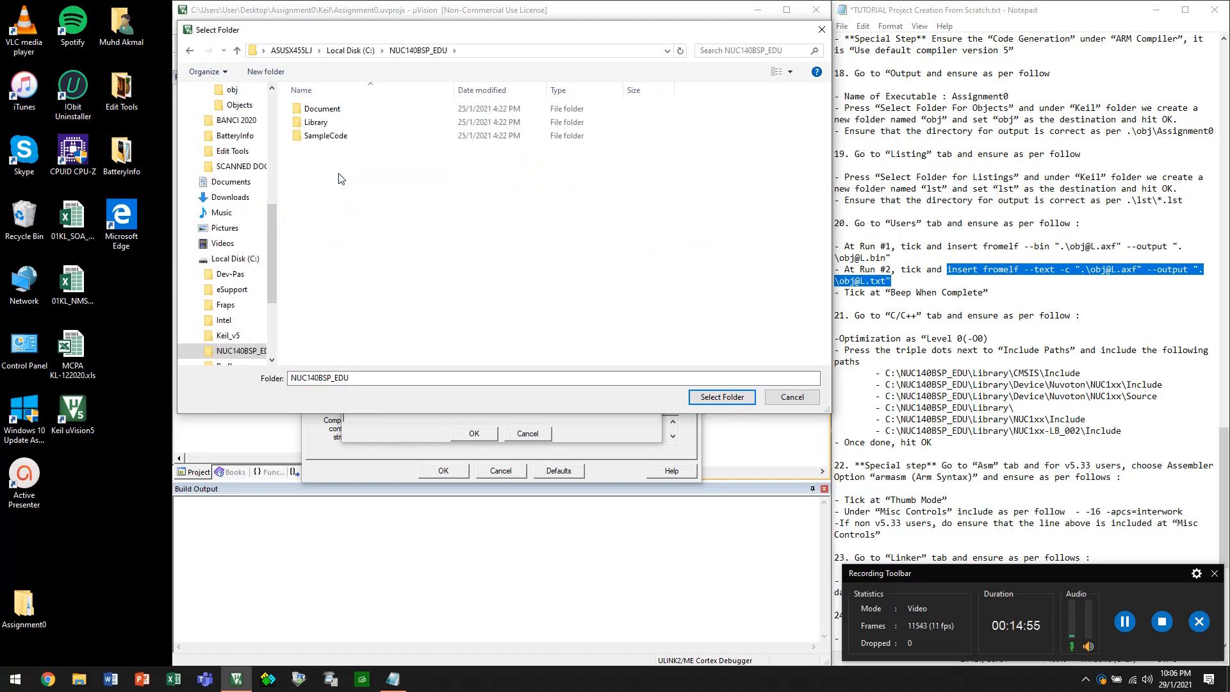
double_click(316, 122)
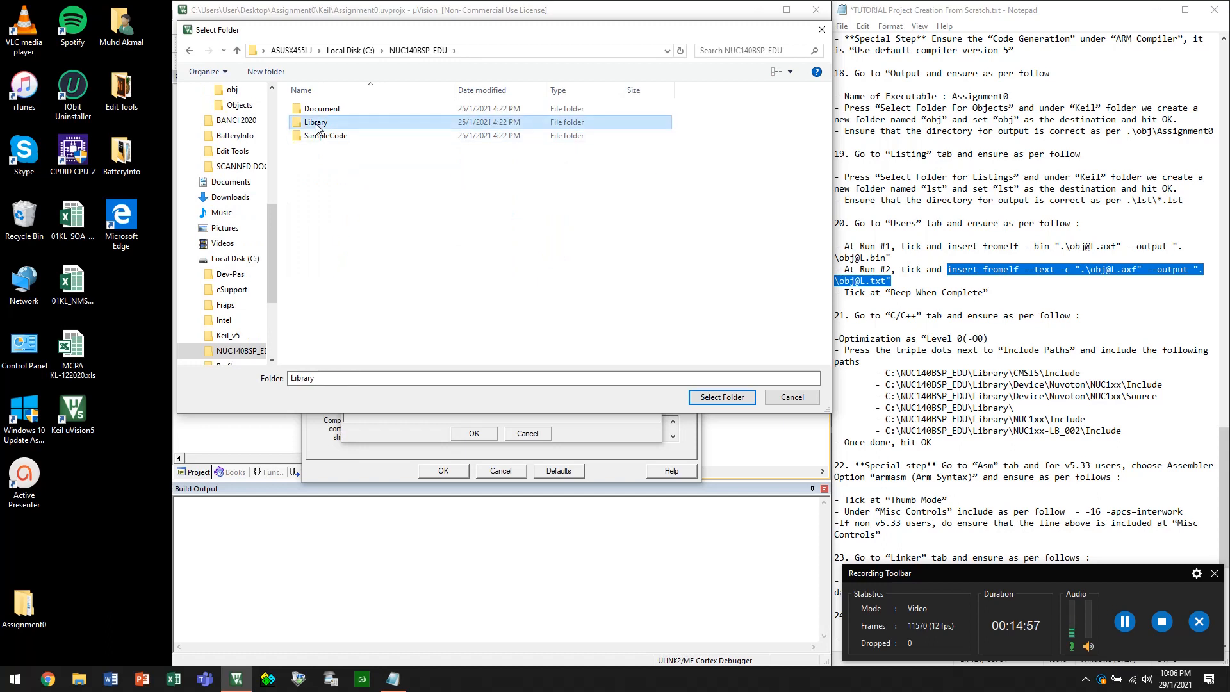
click(332, 137)
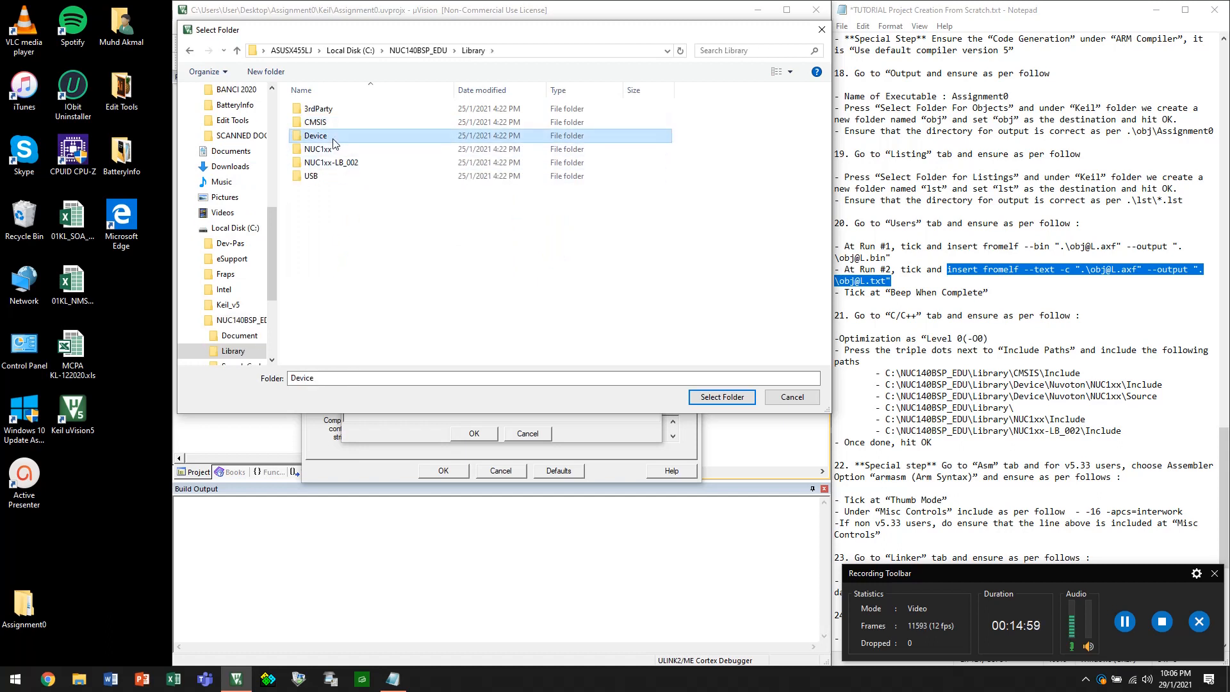
double_click(333, 143)
click(339, 114)
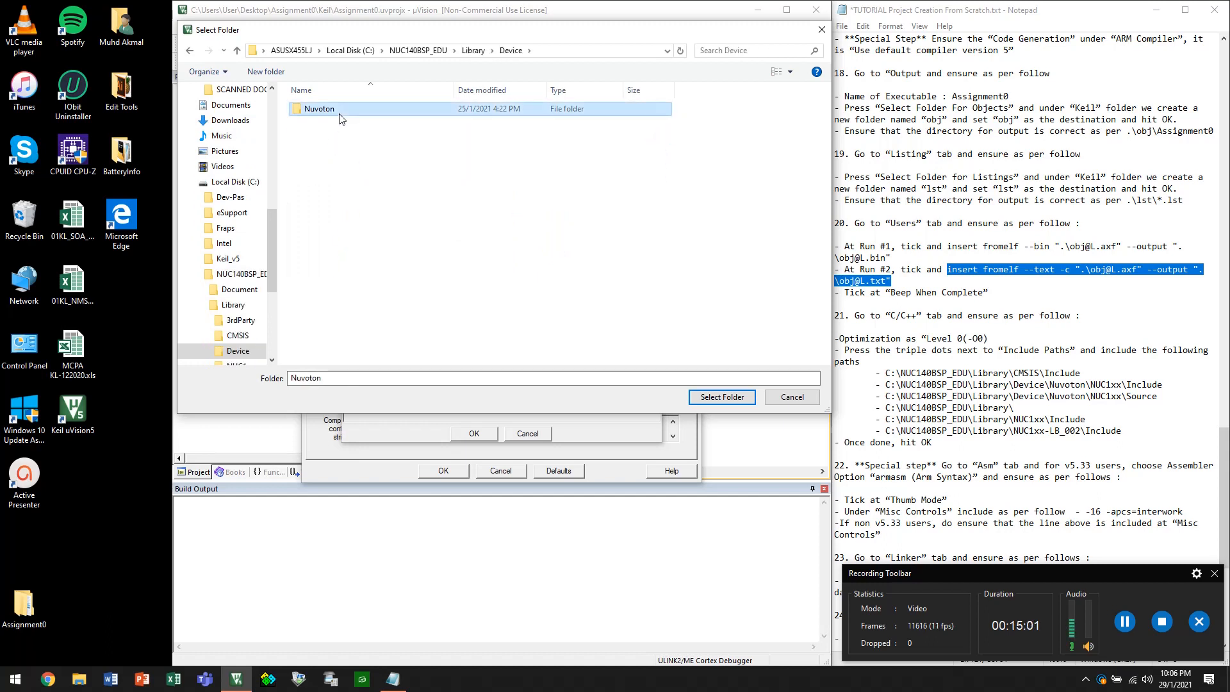
double_click(341, 119)
click(343, 116)
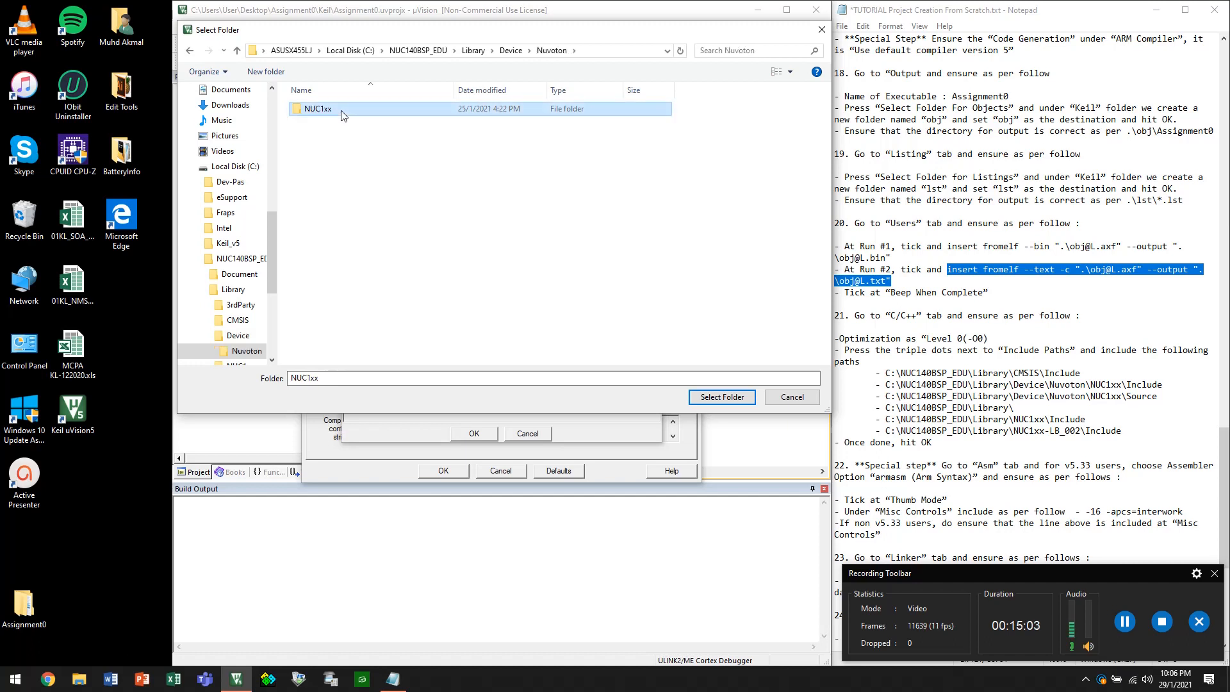
double_click(343, 115)
click(346, 112)
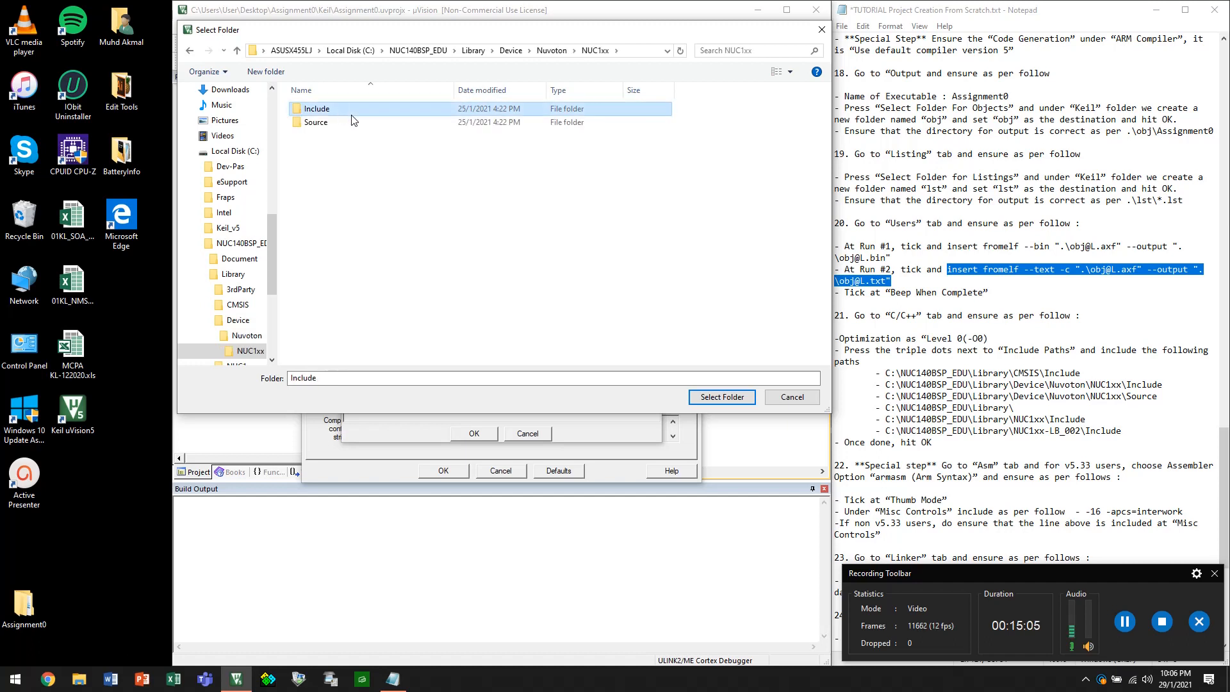
click(722, 397)
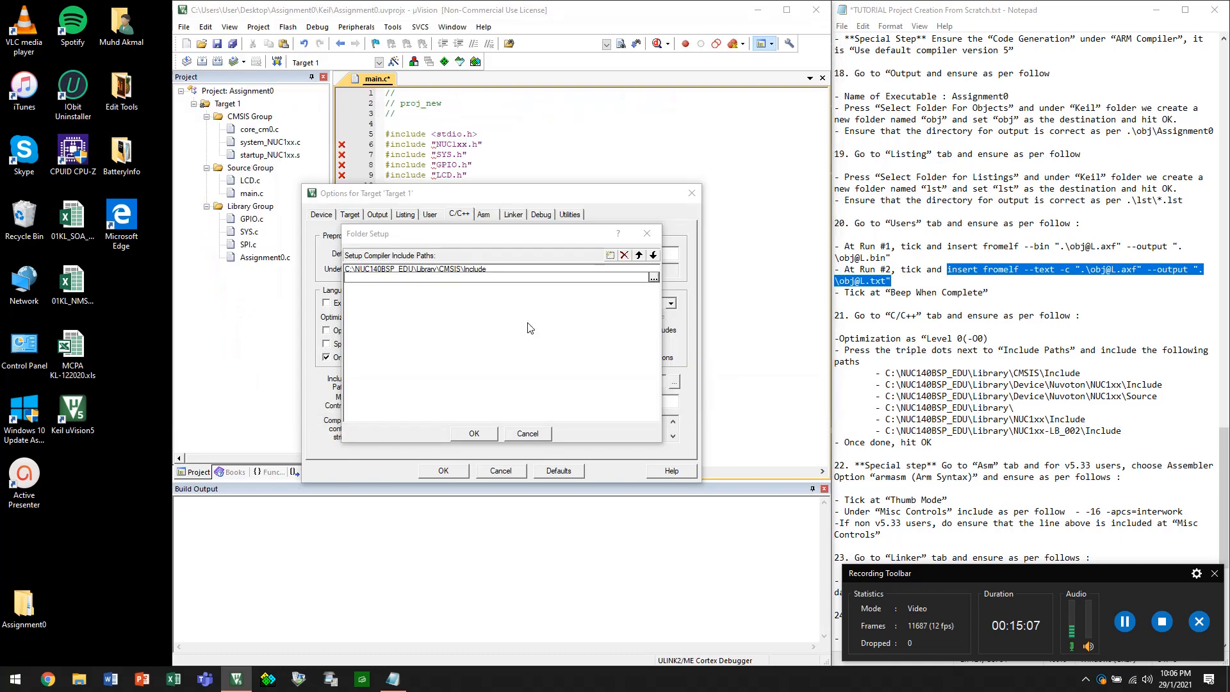
Add the folder C:\NUC140BSP_EDU\Library\Device\Nuvoton\NUC1xx\Source as the third compiler include path
click(609, 257)
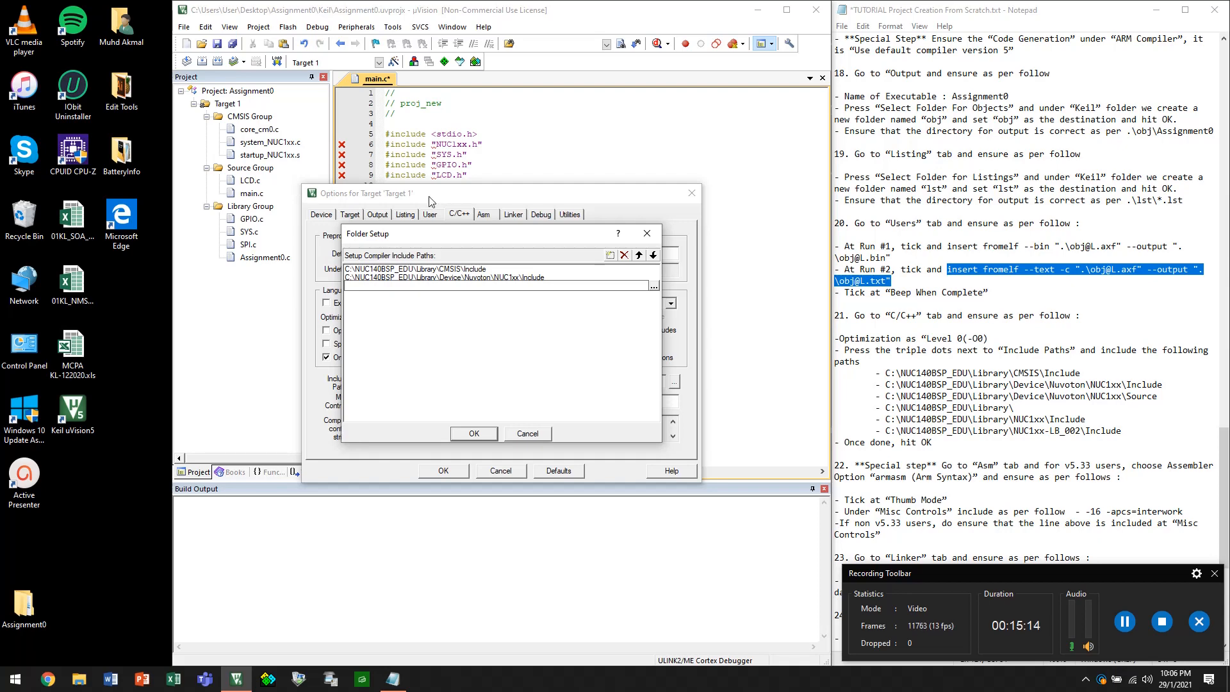
click(653, 285)
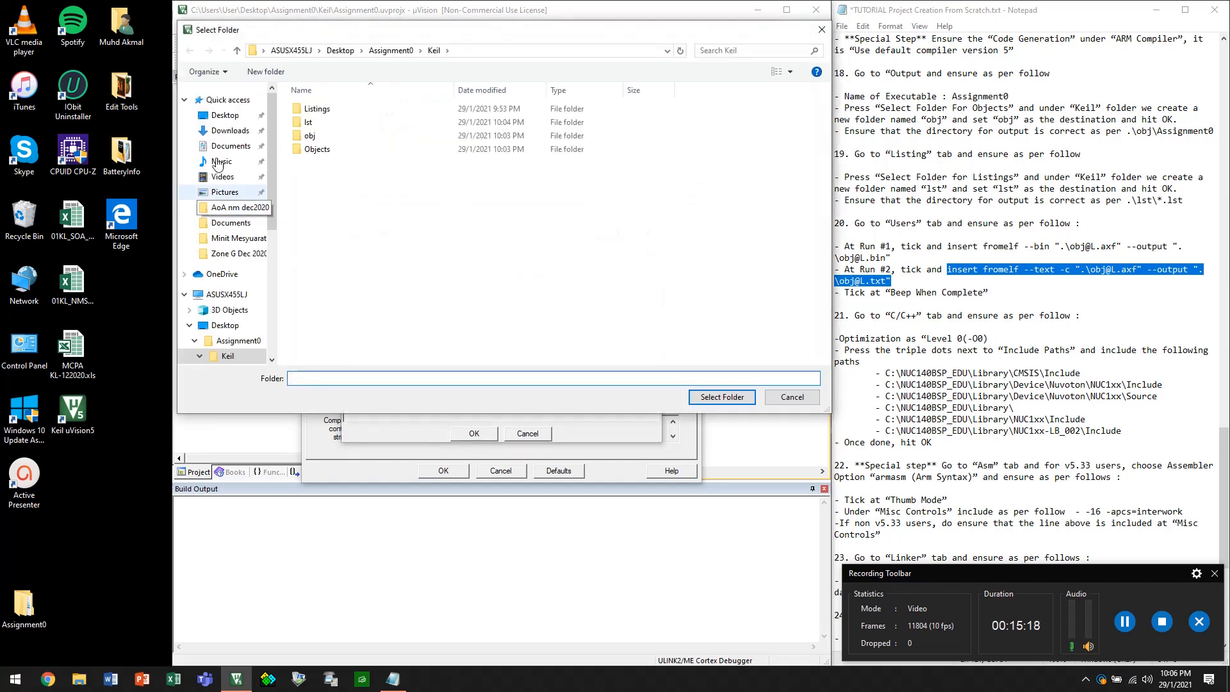
click(238, 296)
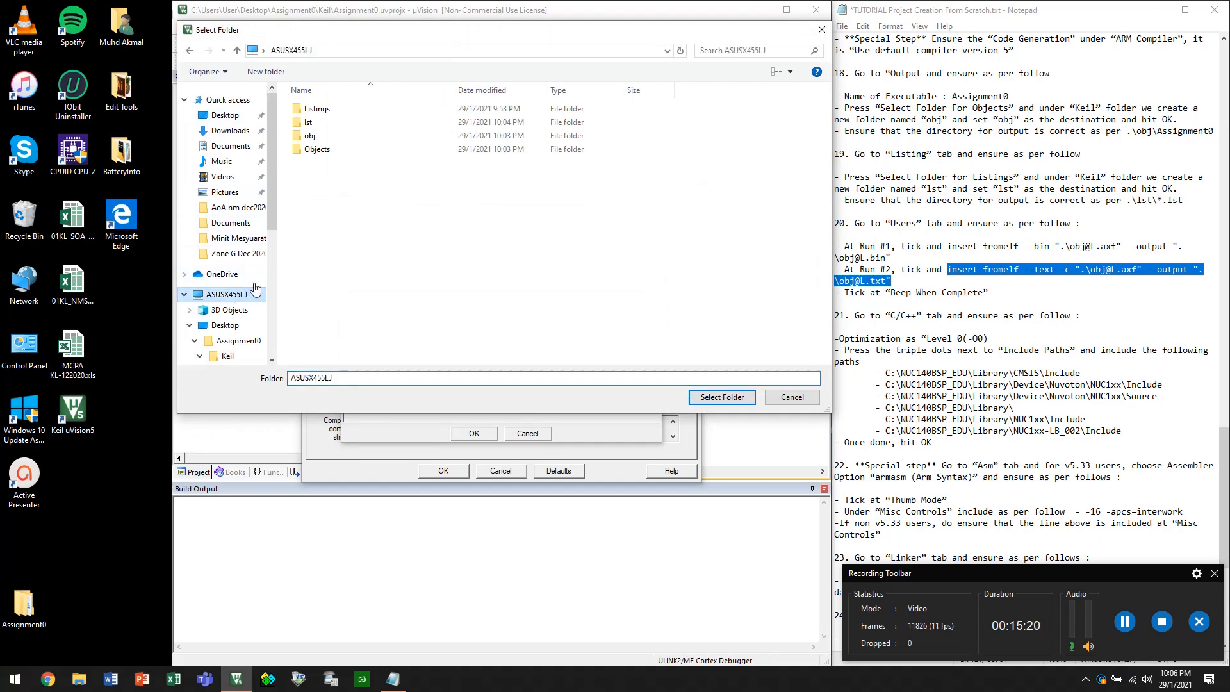
click(388, 255)
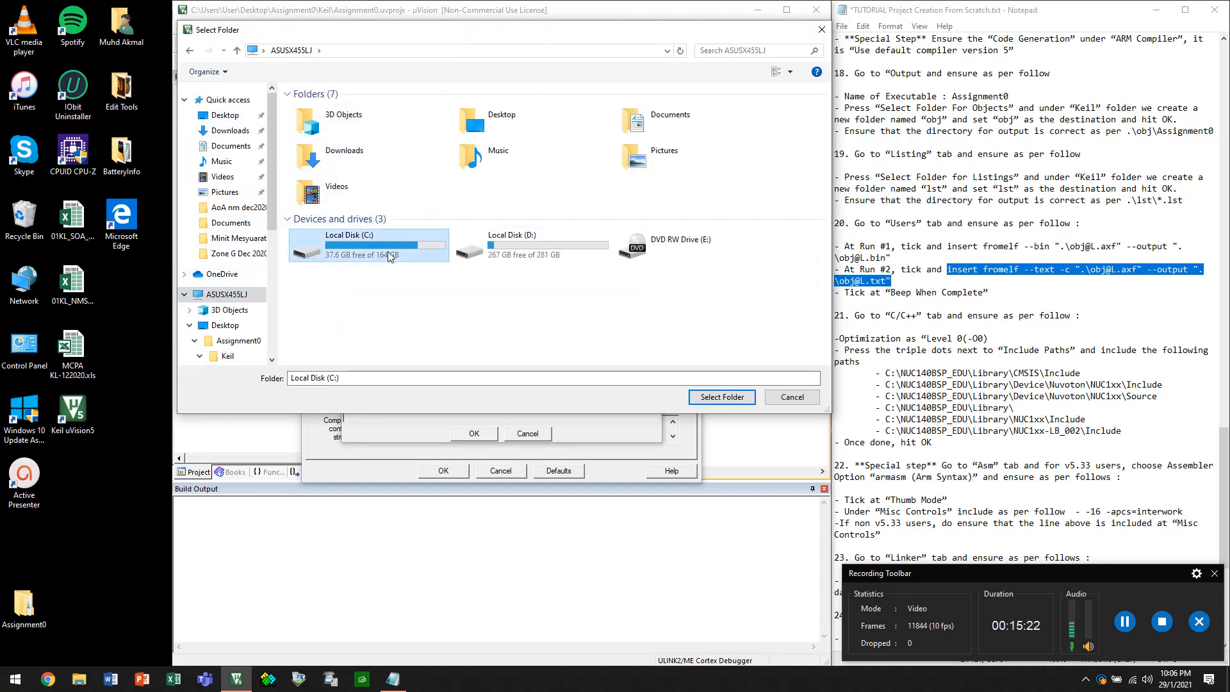
double_click(388, 255)
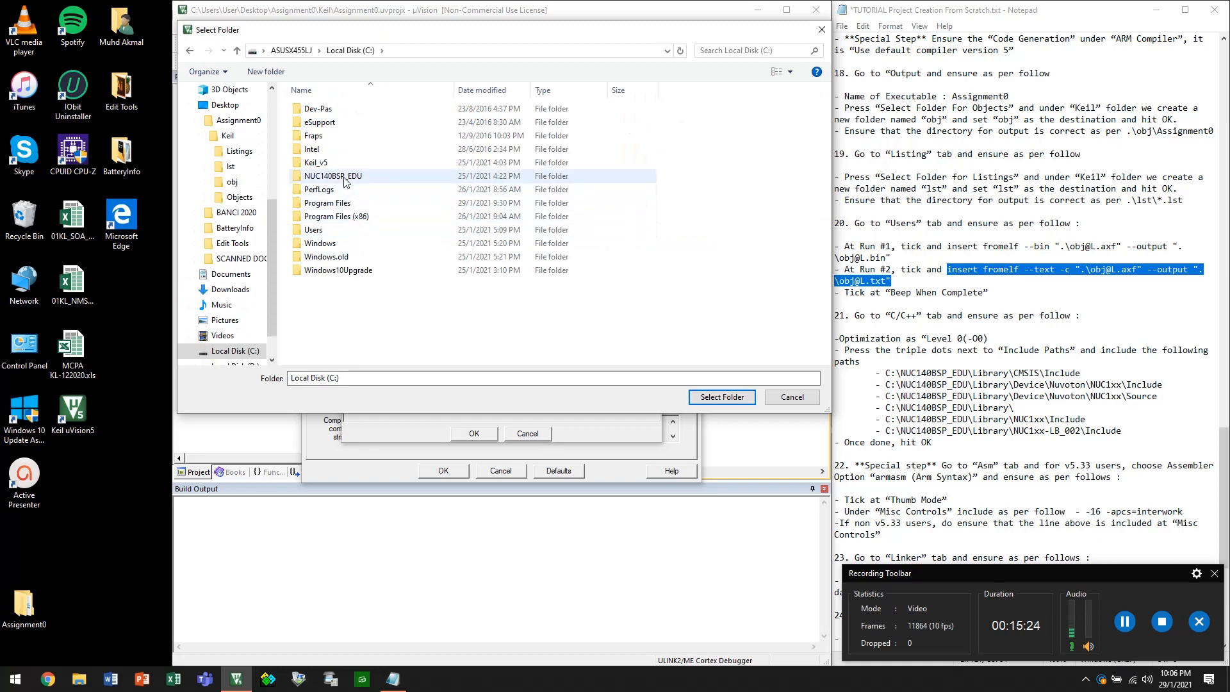
click(344, 182)
double_click(344, 182)
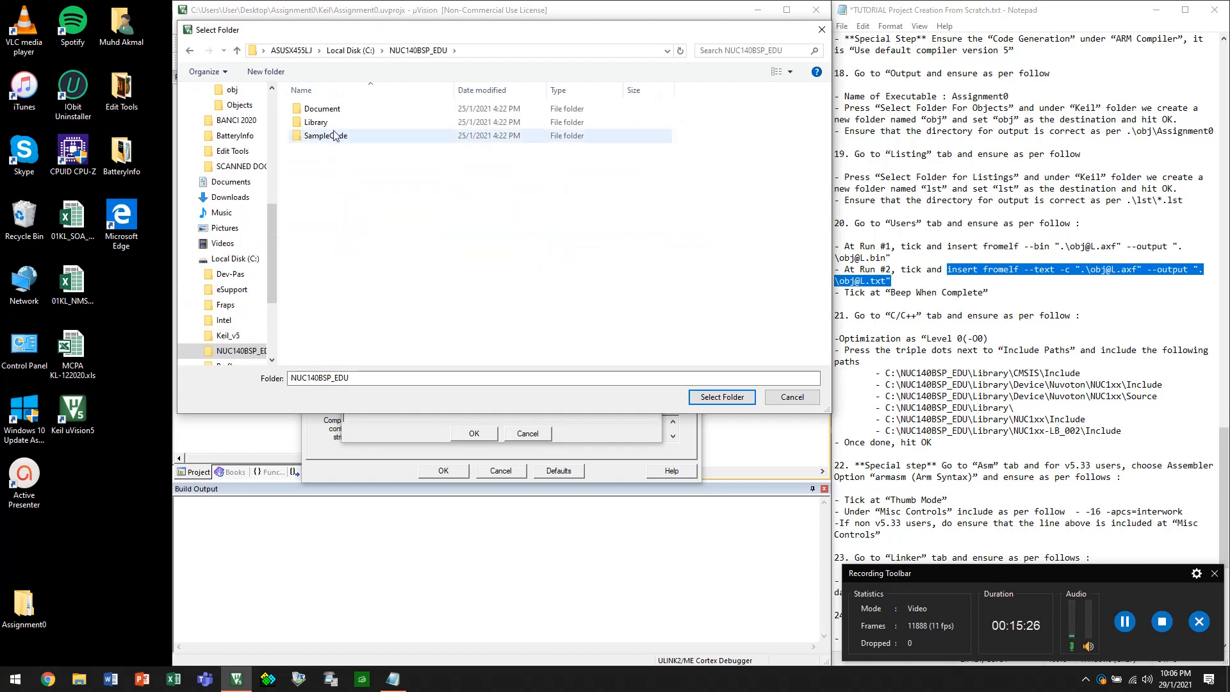
click(330, 126)
double_click(330, 126)
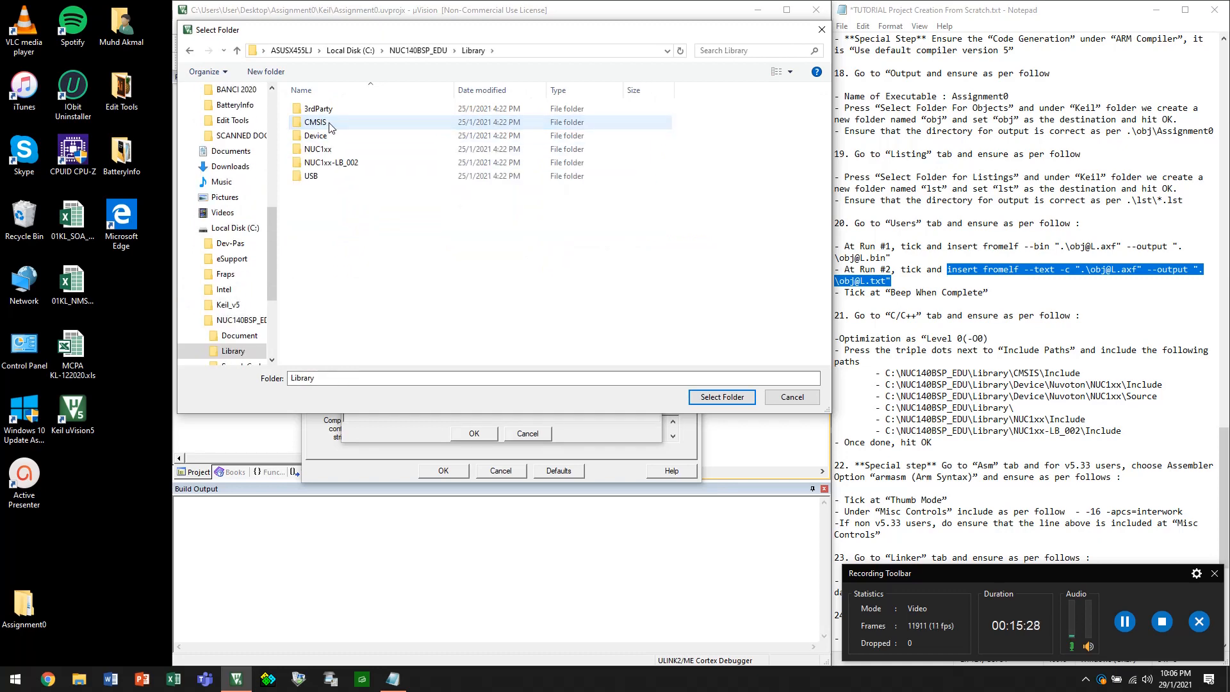
click(339, 140)
double_click(339, 137)
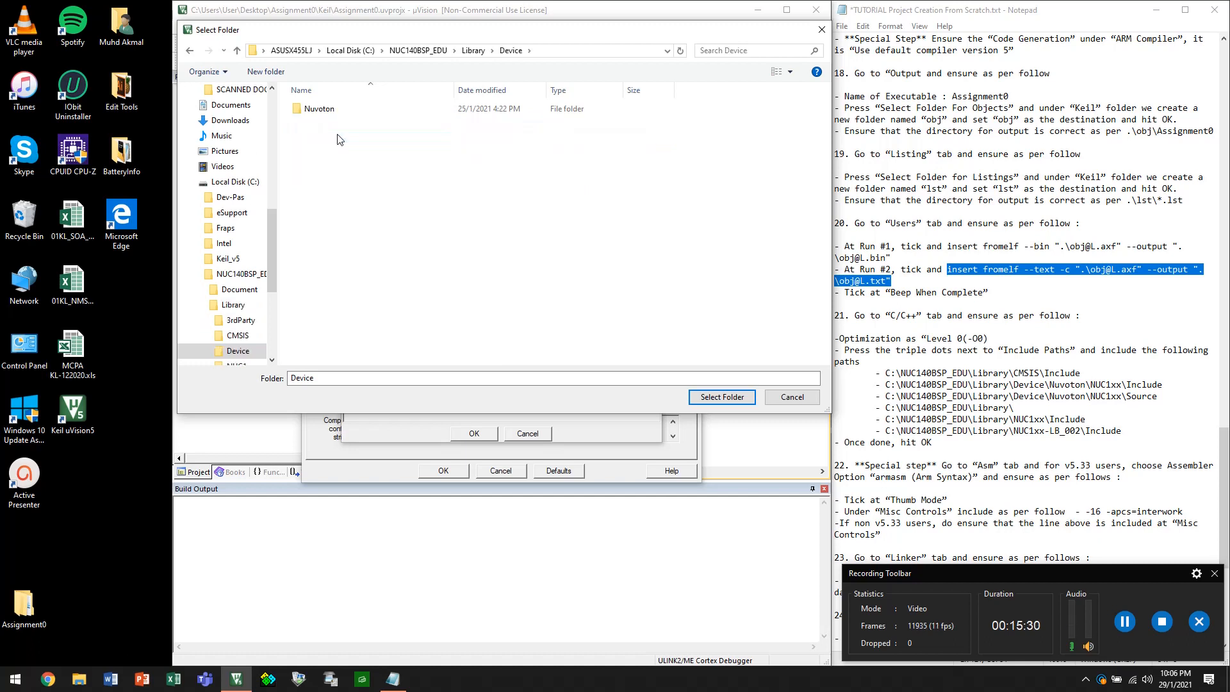
click(325, 110)
double_click(326, 111)
click(327, 112)
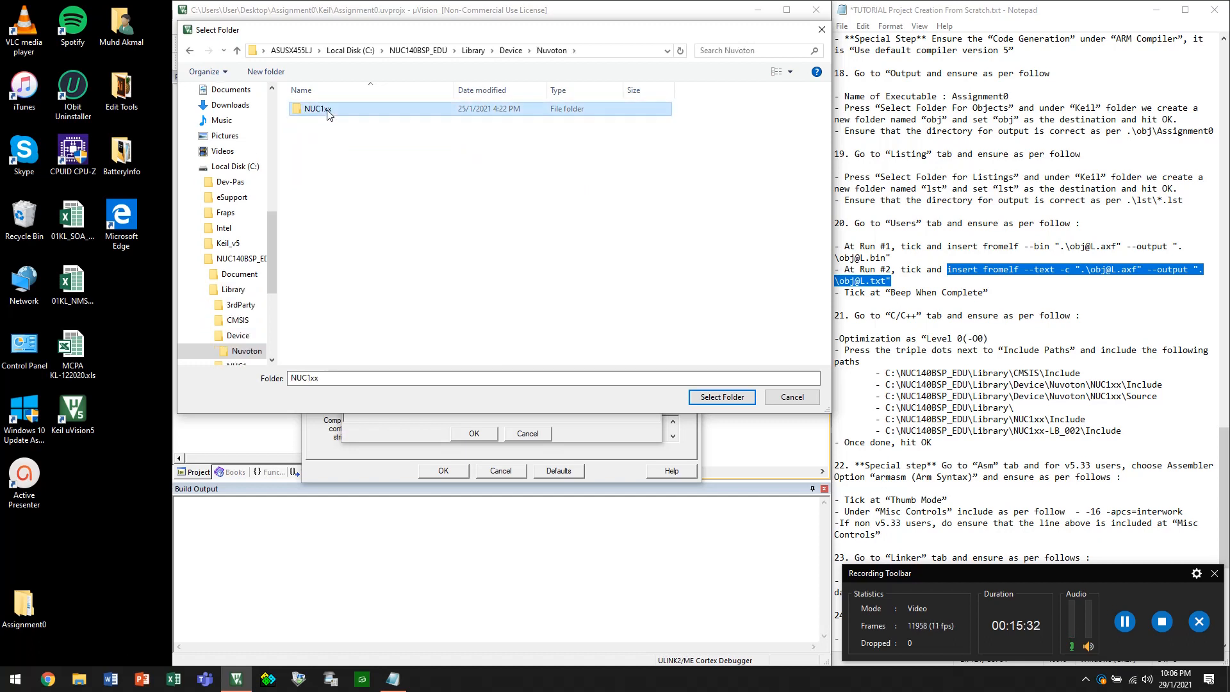
double_click(328, 113)
click(328, 121)
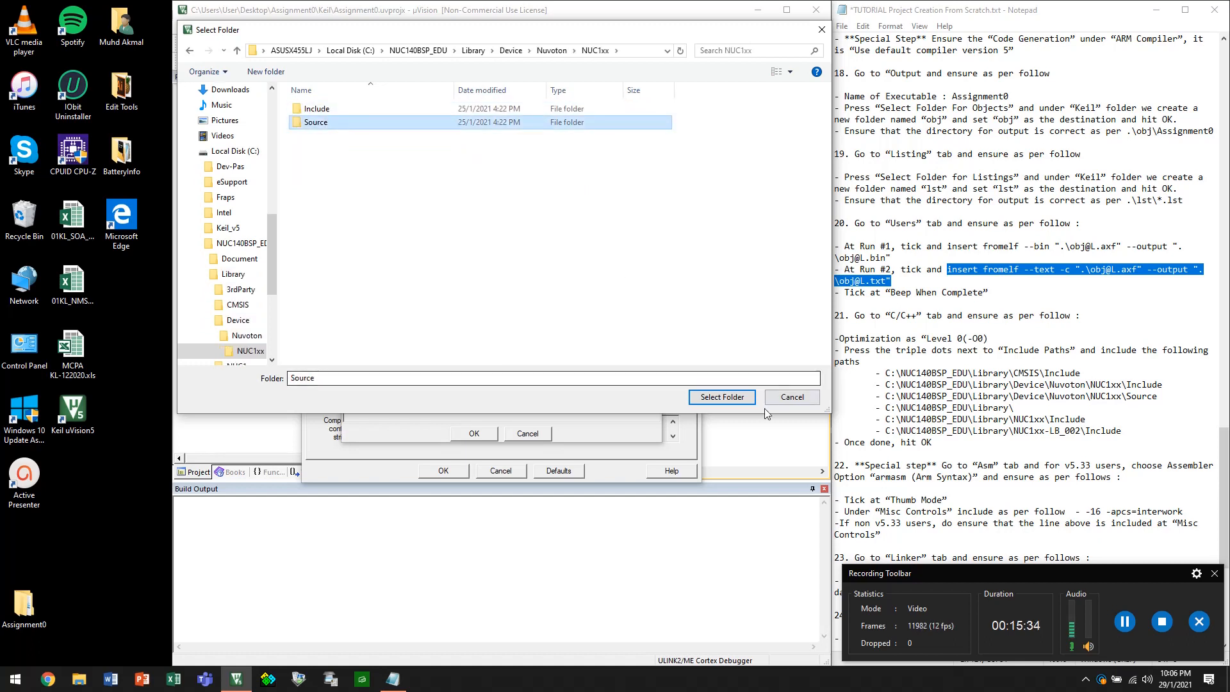
click(737, 398)
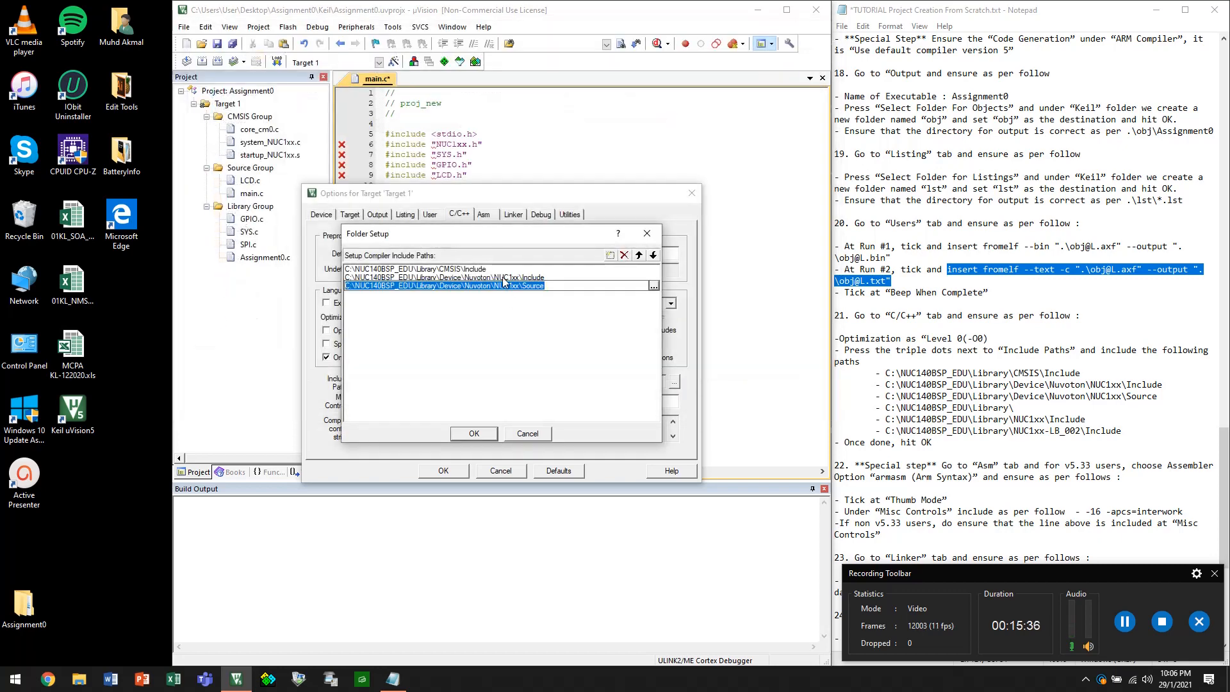
click(597, 317)
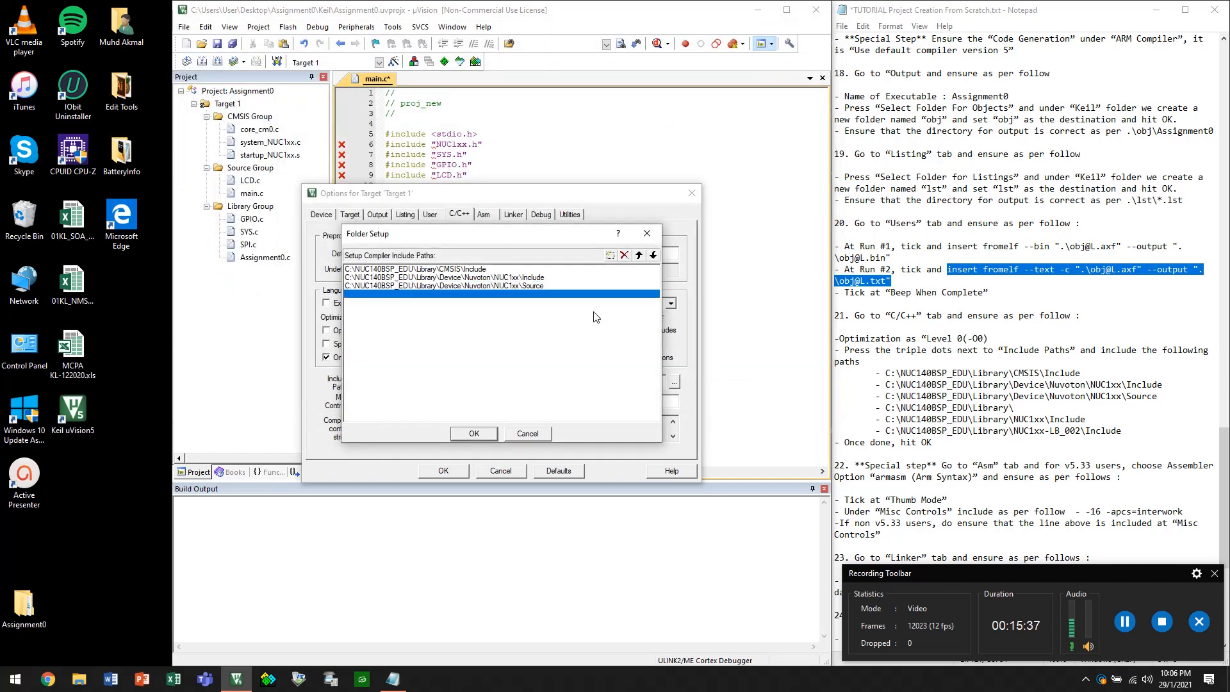
Add the folder C:\NUC140BSP_EDU\Library as the fourth compiler include path, per step 21 of the notes
click(611, 256)
click(654, 296)
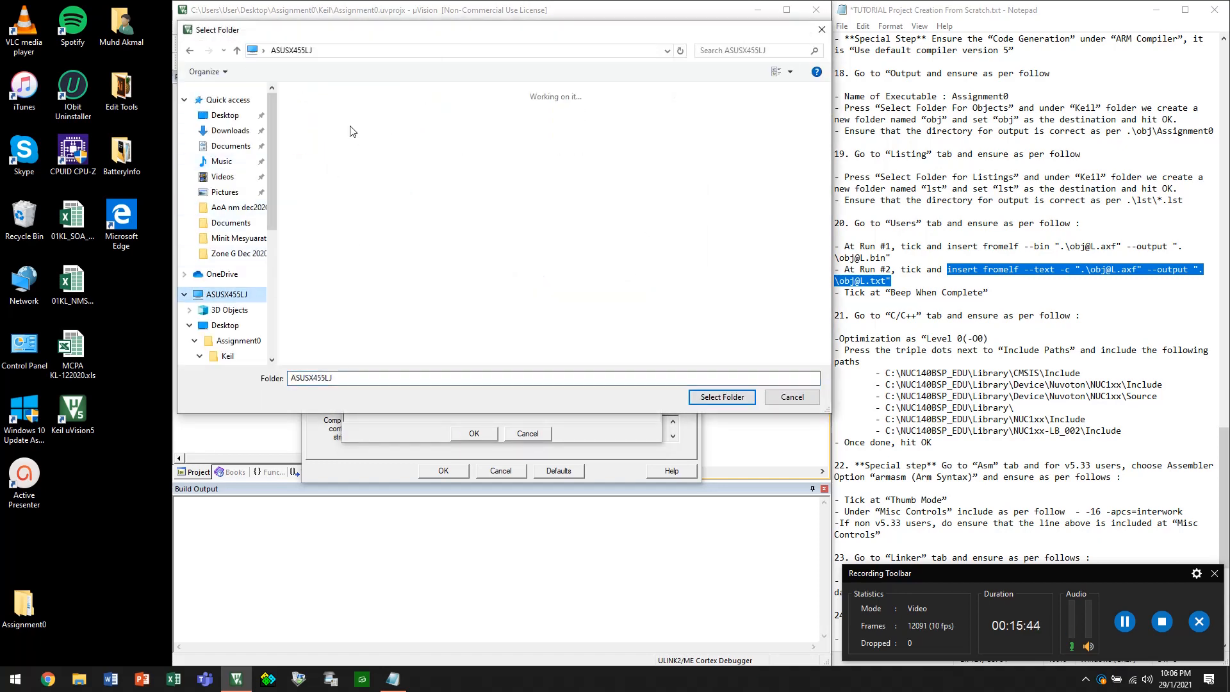
click(361, 255)
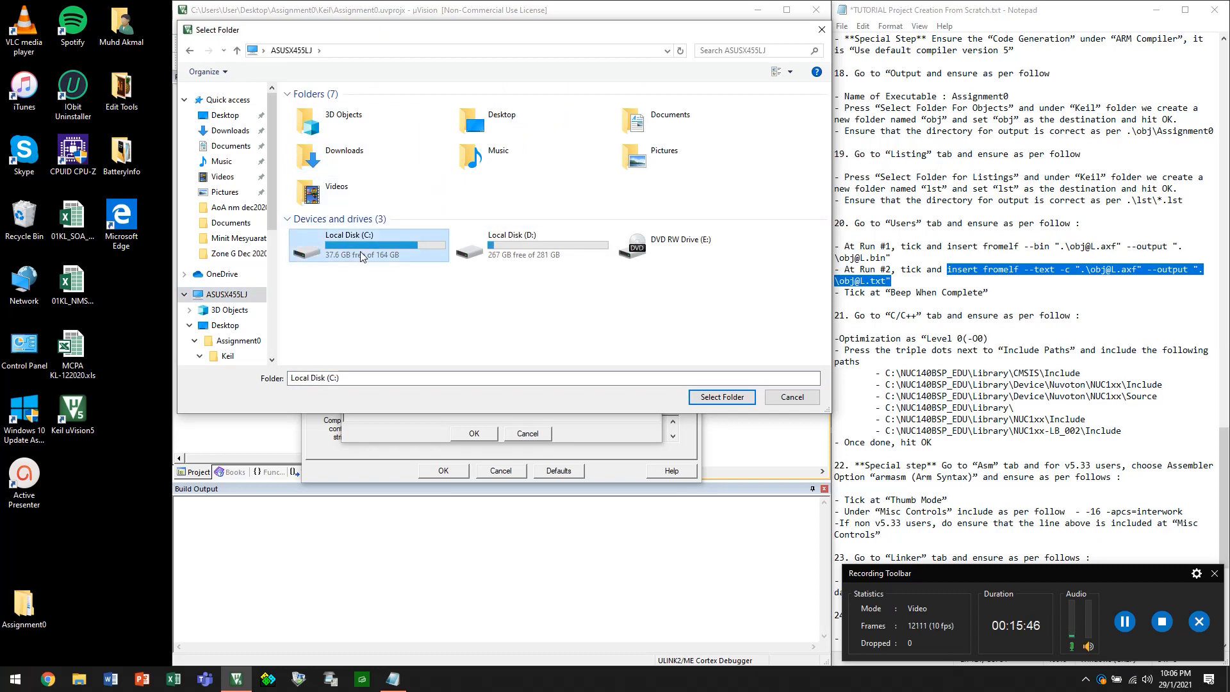
double_click(361, 255)
double_click(351, 183)
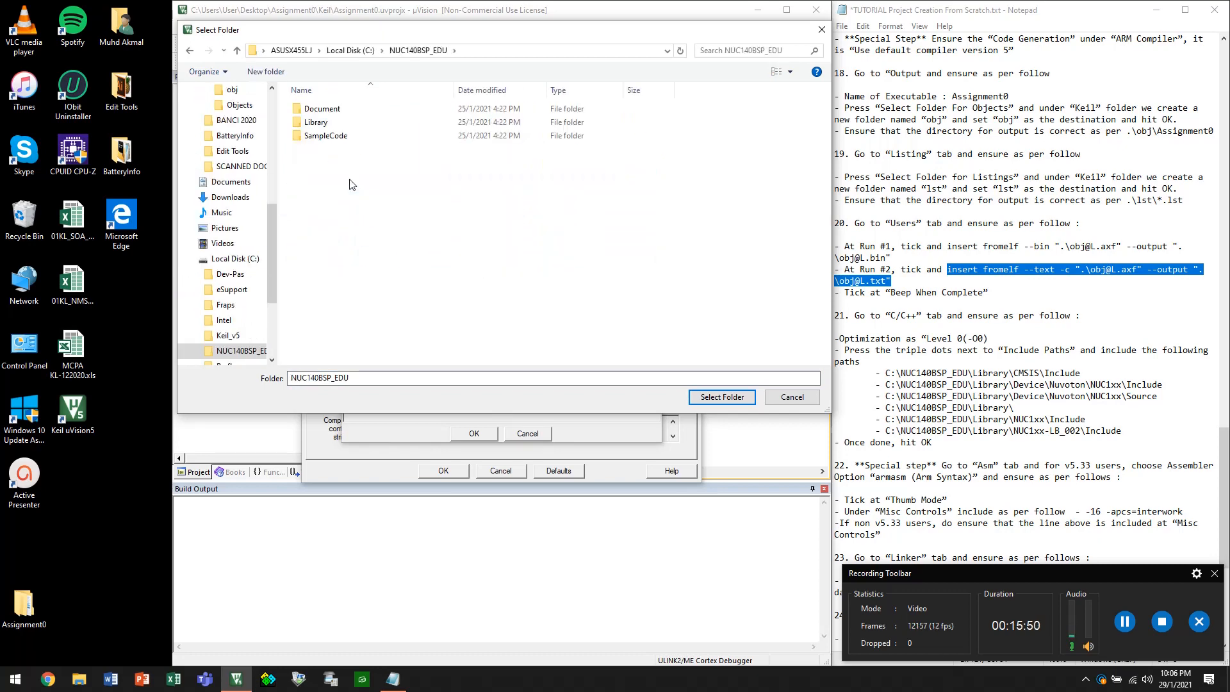
double_click(338, 123)
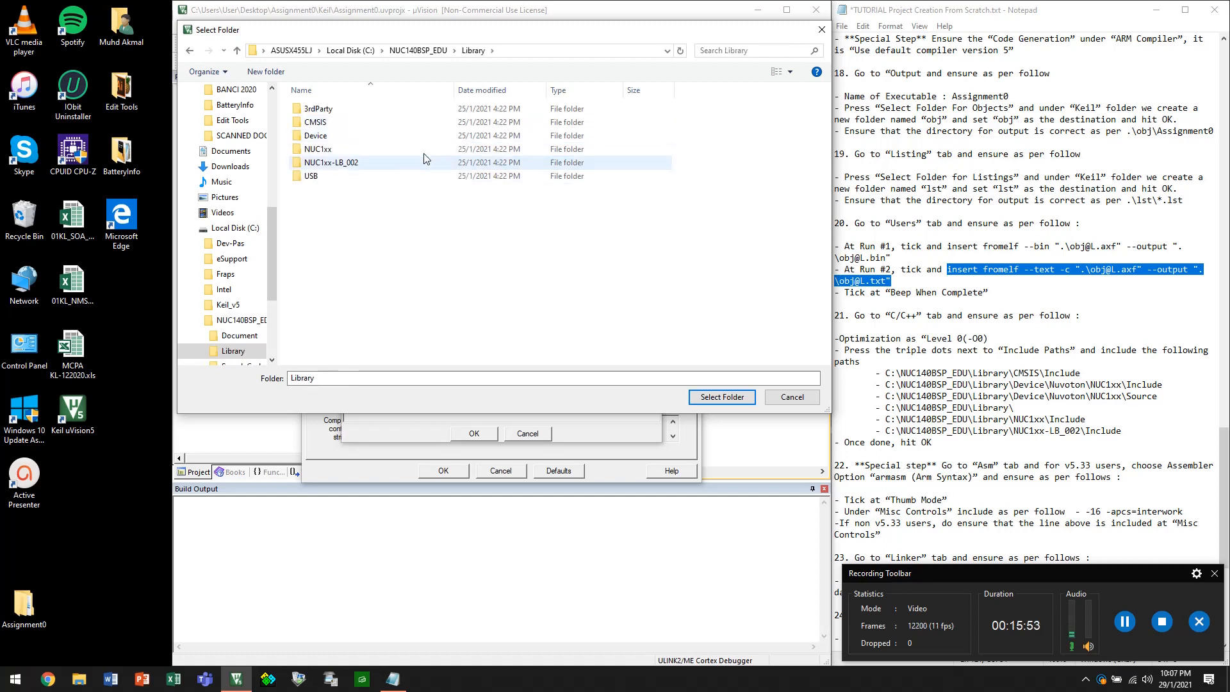
click(707, 399)
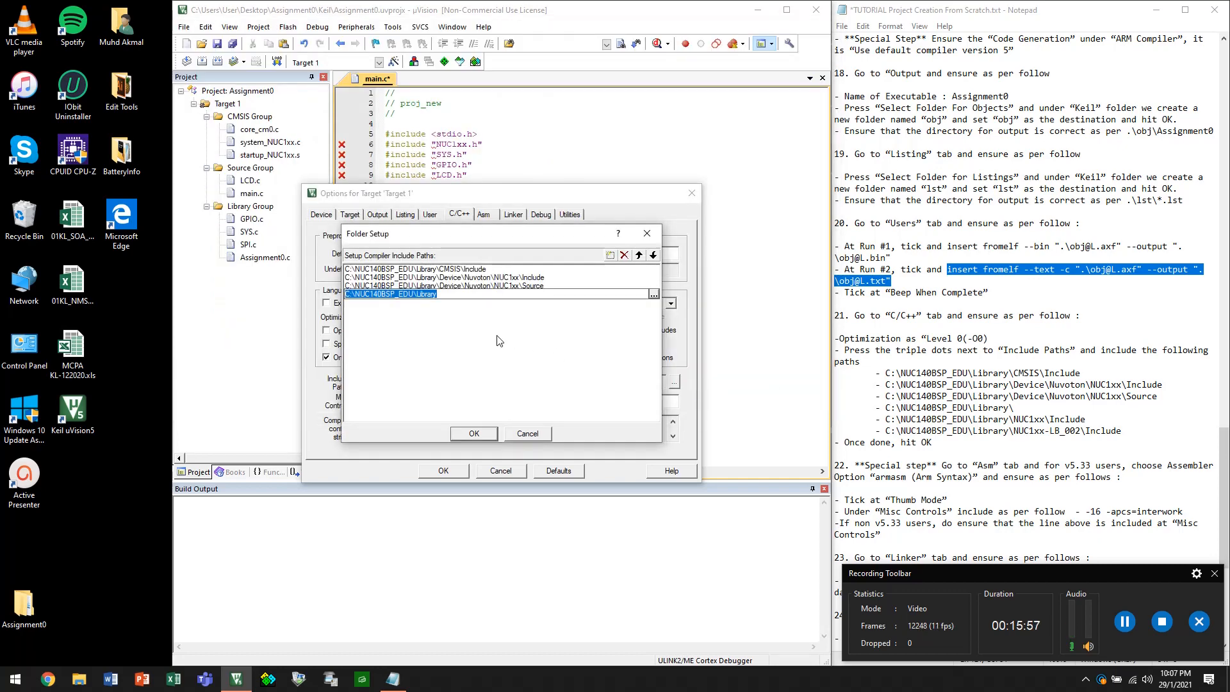
click(461, 304)
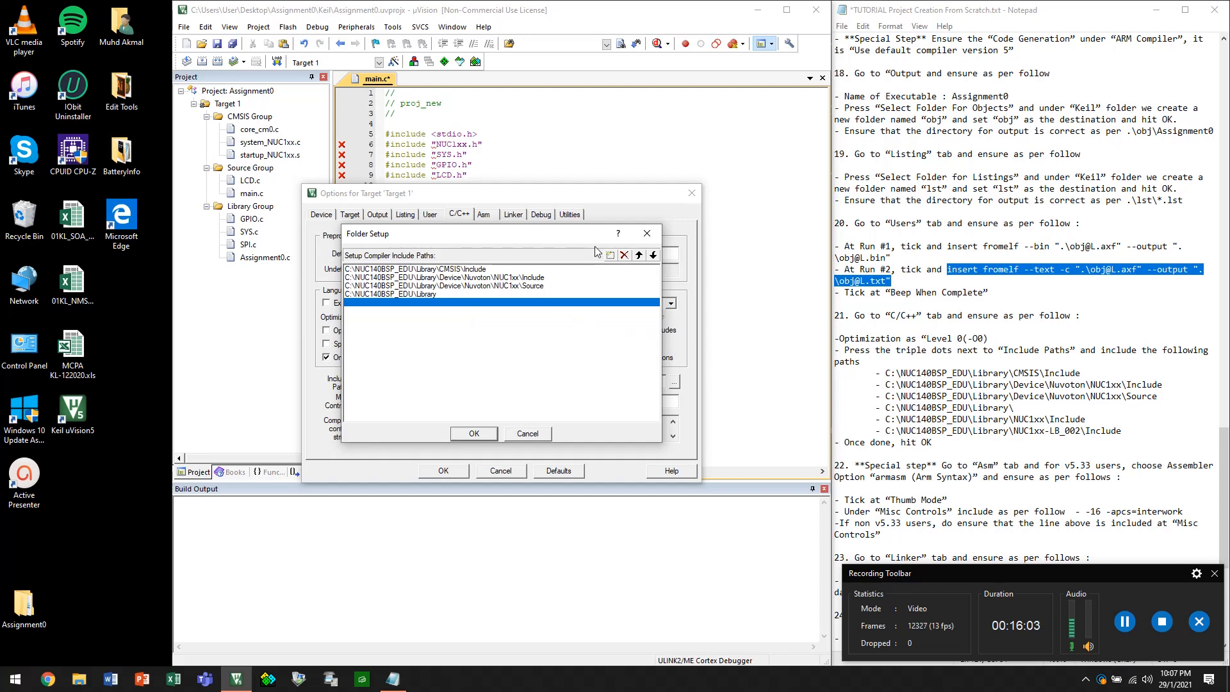
Add the folder C:\NUC140BSP_EDU\Library\NUC1xx\Include as the fifth compiler include path
click(614, 255)
click(654, 305)
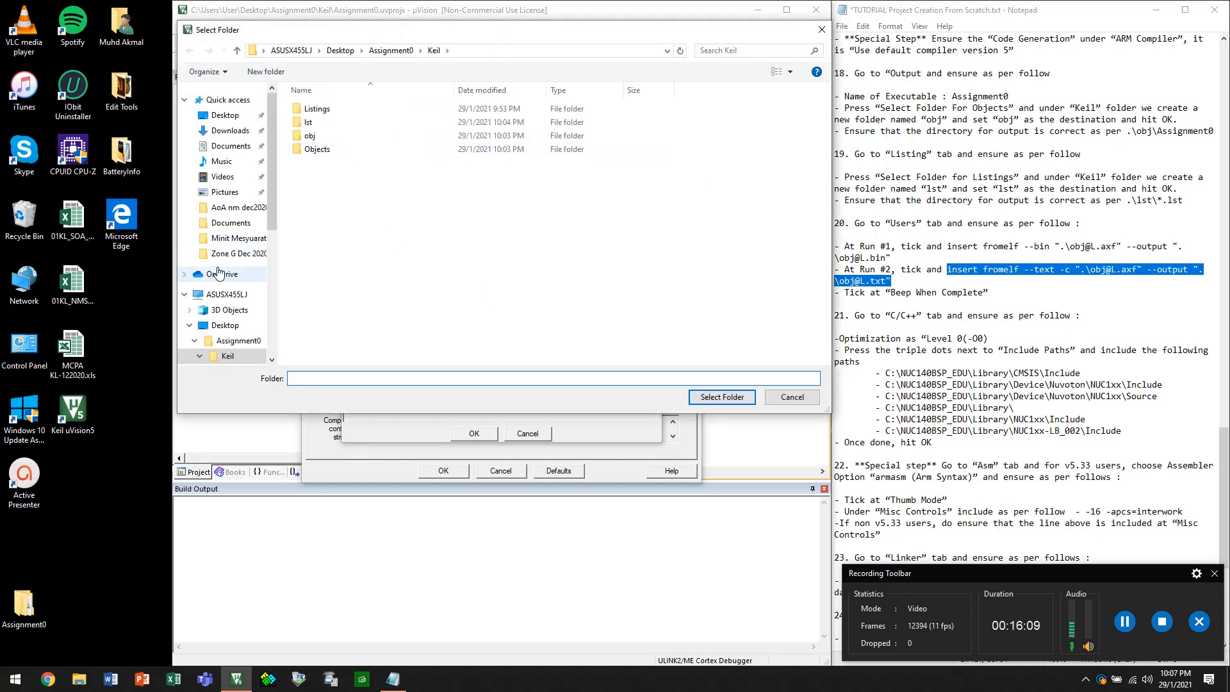
click(221, 294)
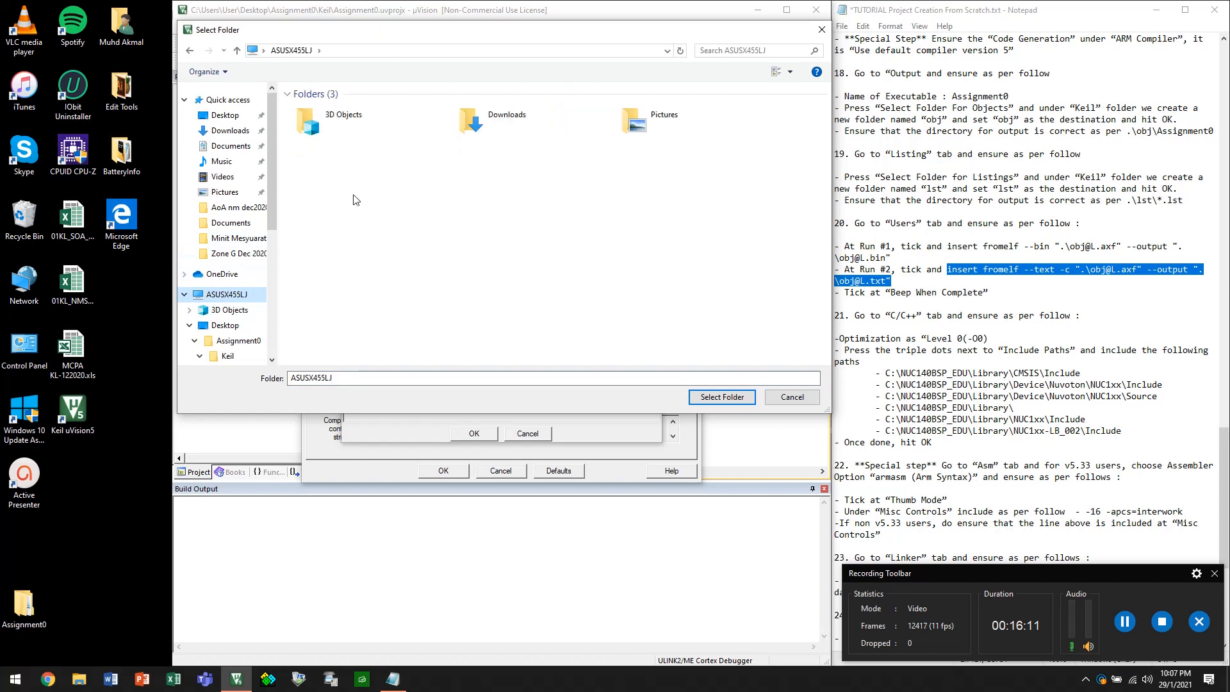
click(358, 240)
double_click(359, 240)
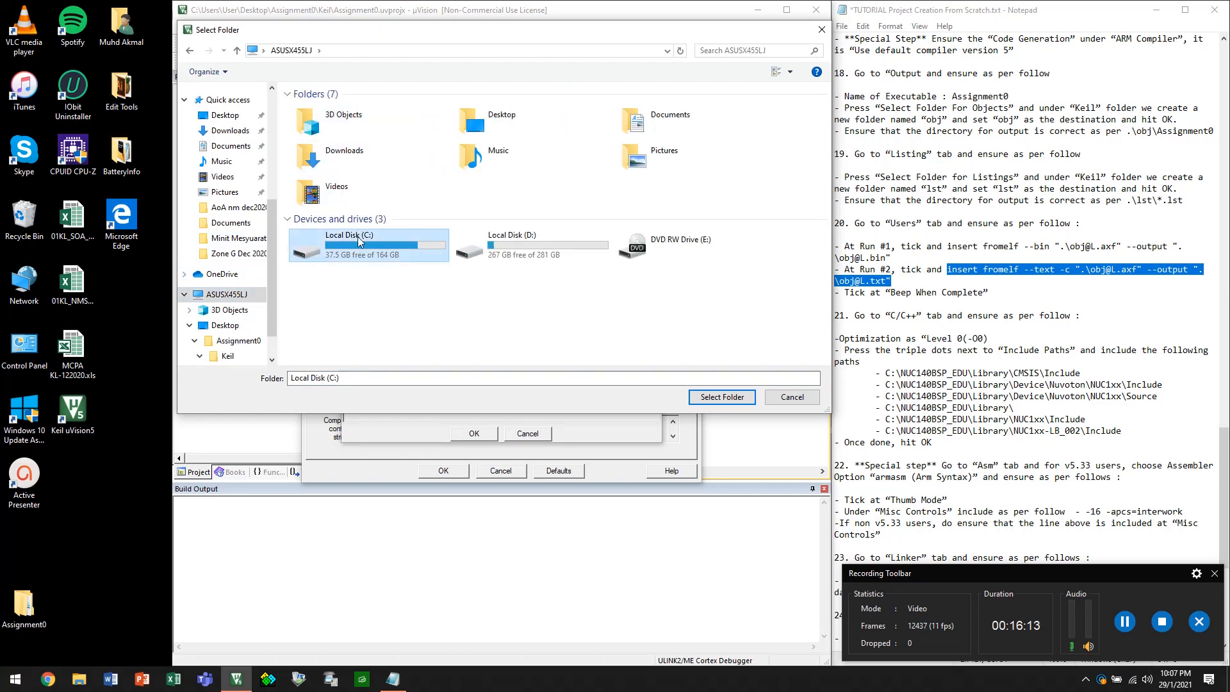
double_click(347, 177)
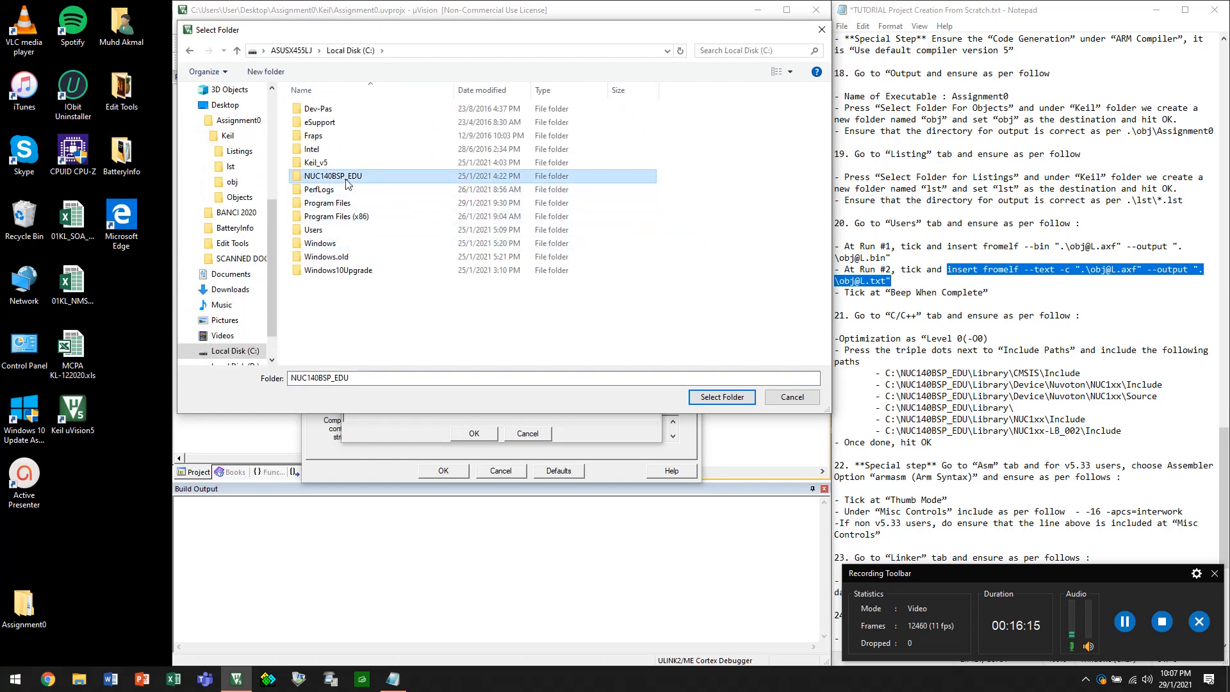
double_click(339, 125)
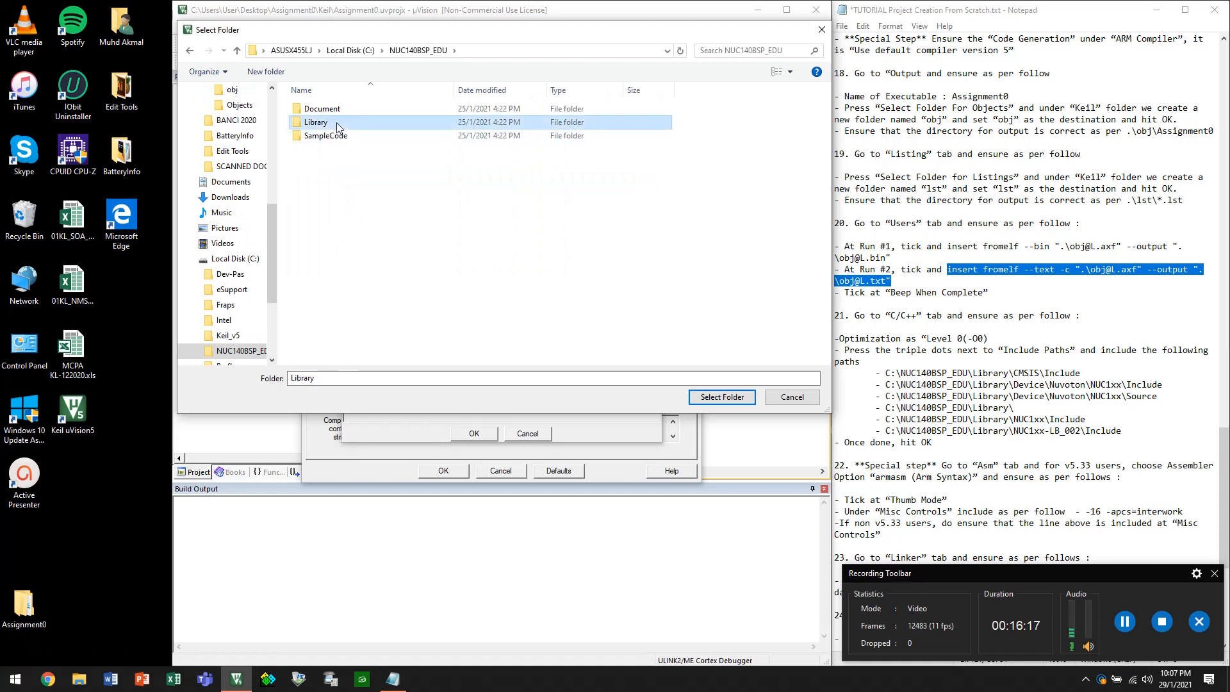
double_click(340, 155)
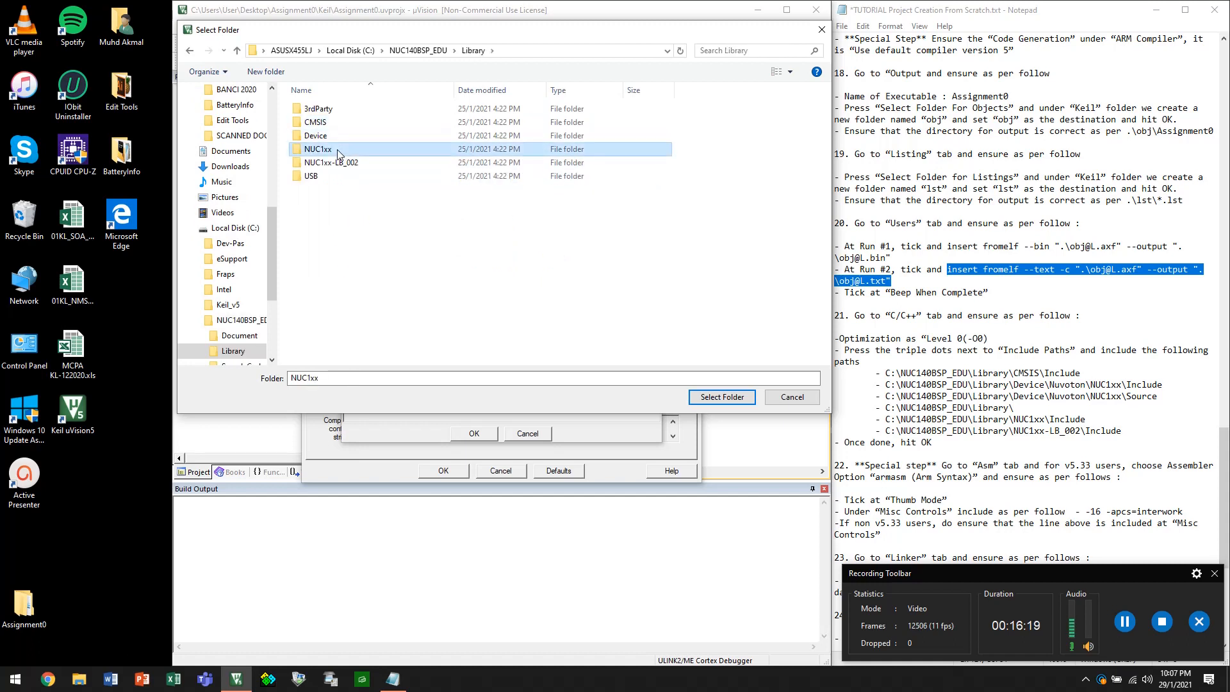
click(334, 111)
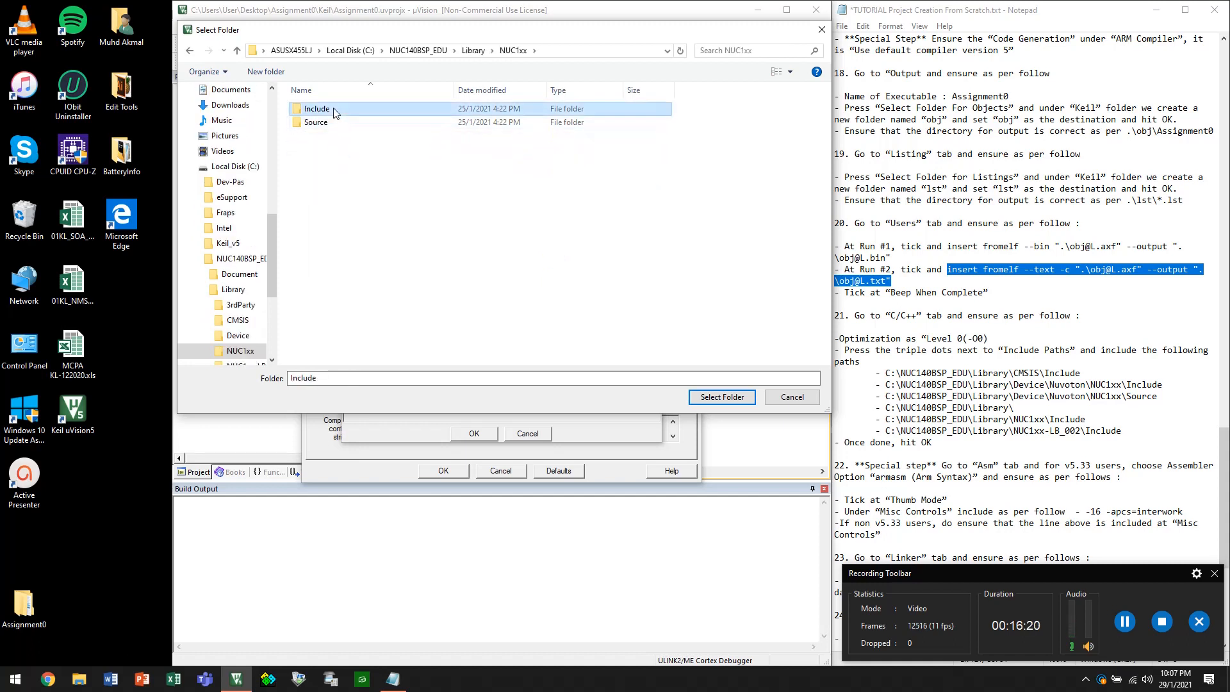
click(722, 396)
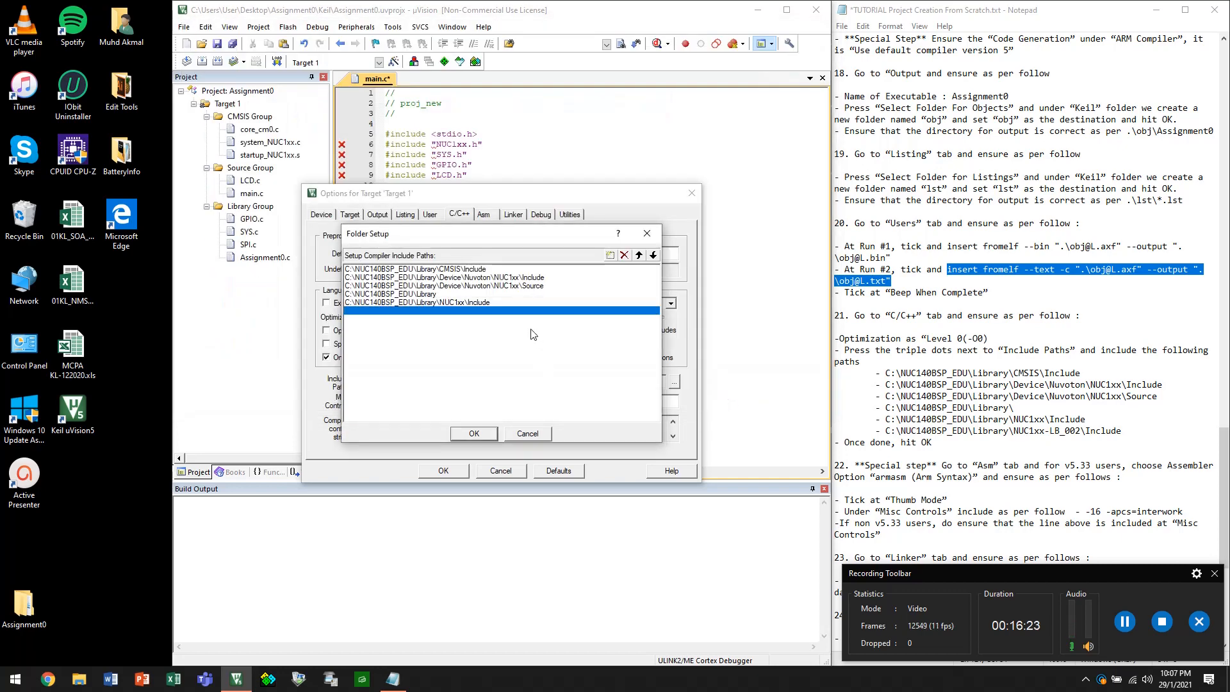
Add the folder C:\NUC140BSP_EDU\Library\NUC1xx-LB_002\Include as the sixth compiler include path and accept the include path list
click(610, 255)
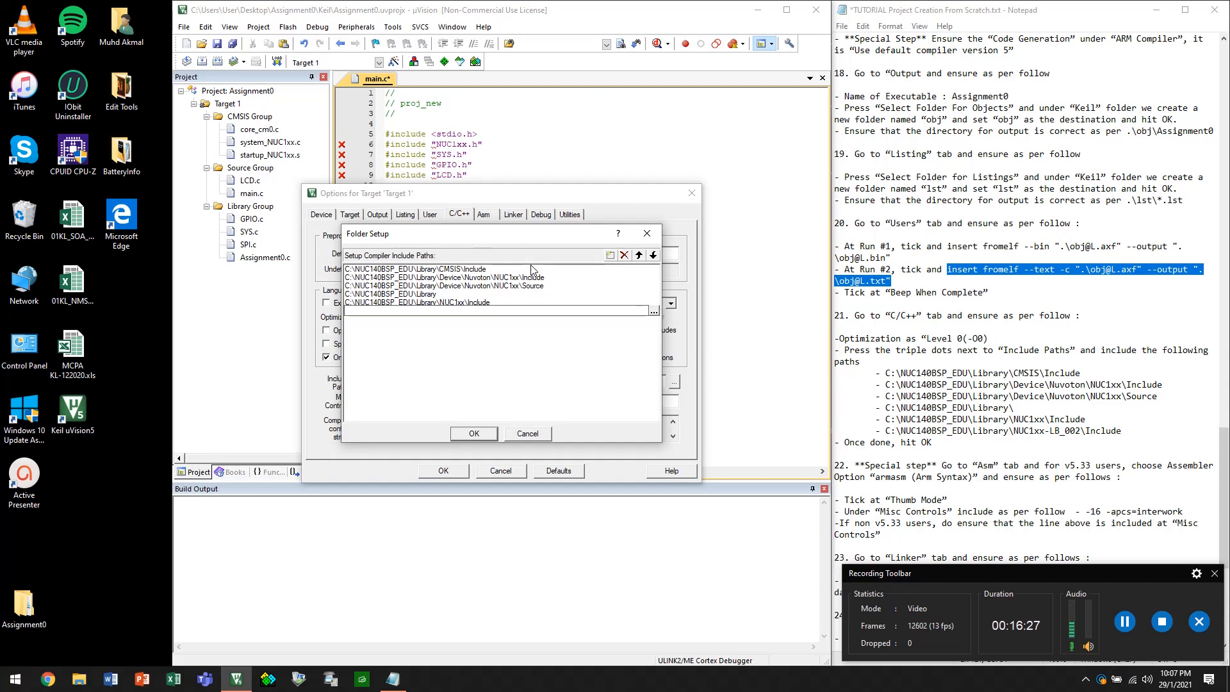
click(654, 310)
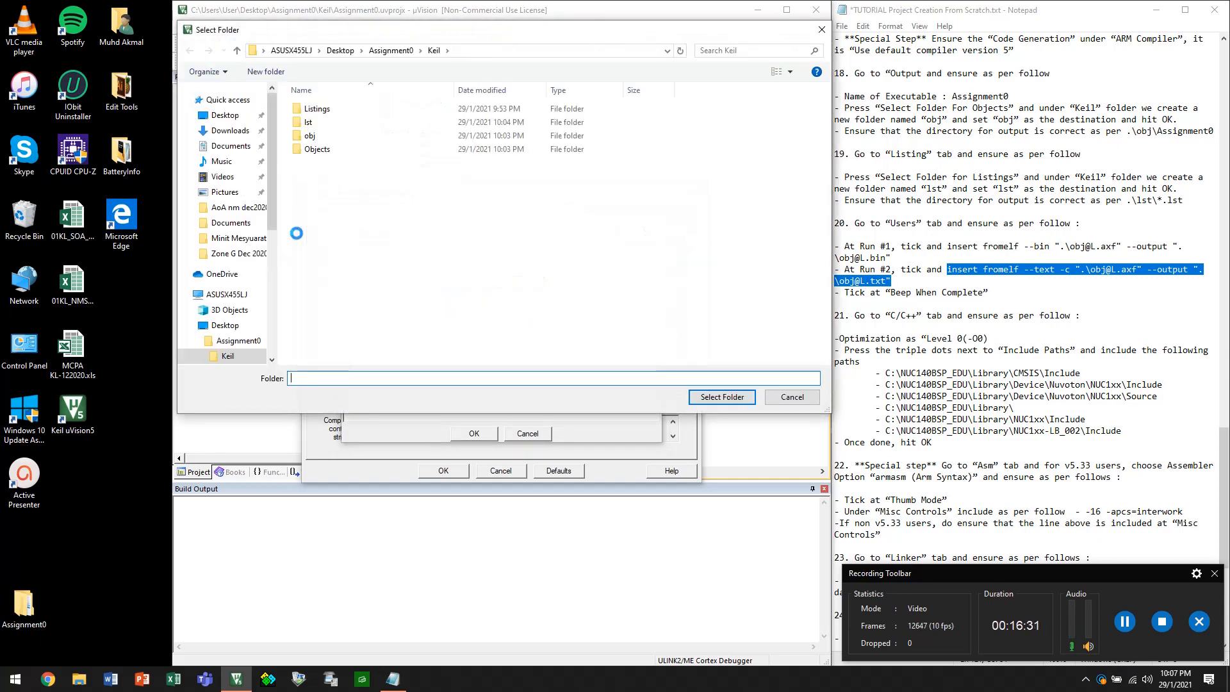
click(228, 295)
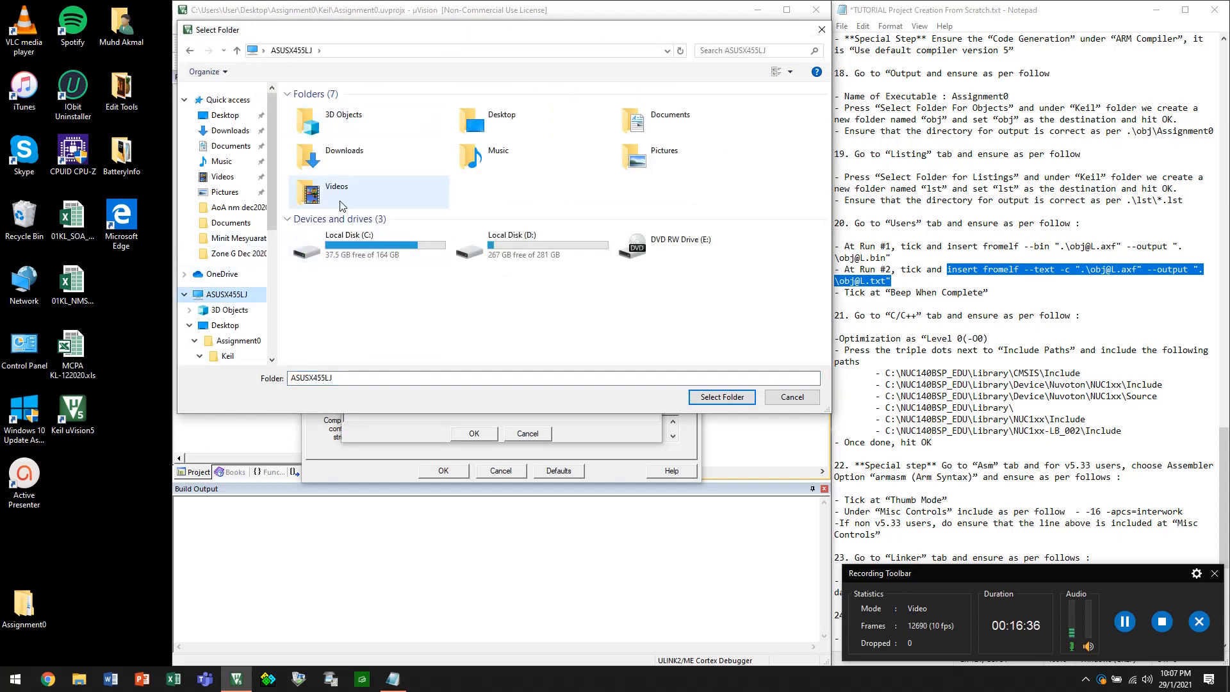
click(353, 251)
double_click(352, 251)
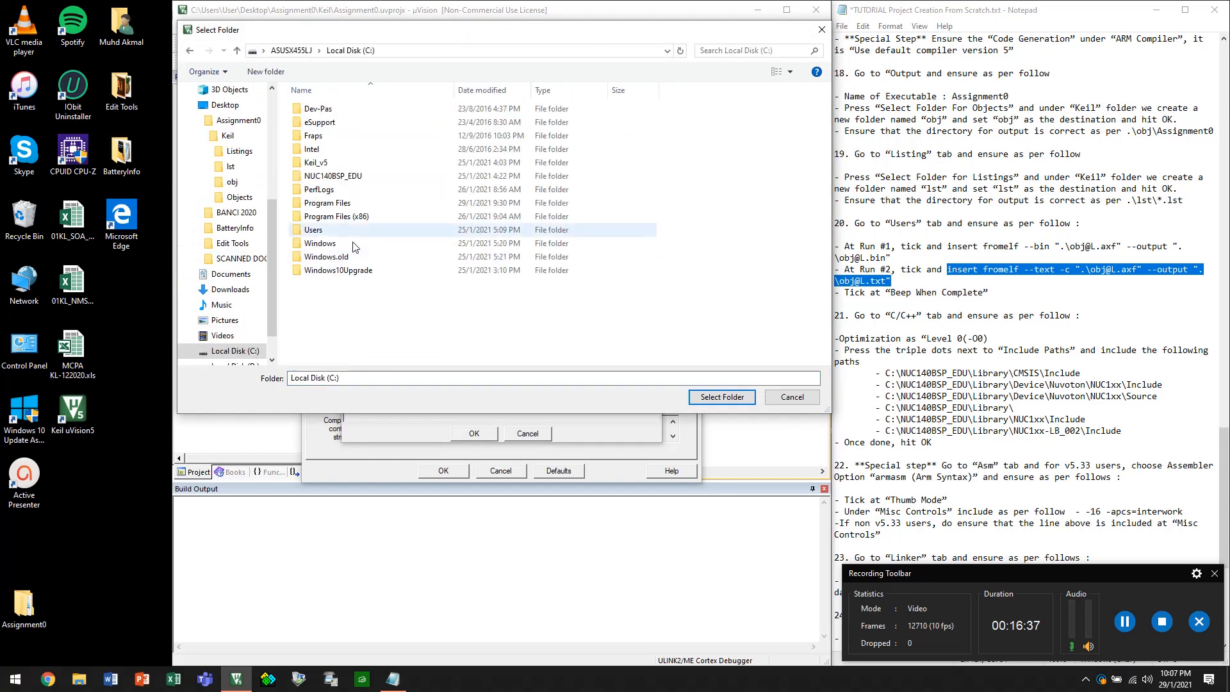
double_click(349, 177)
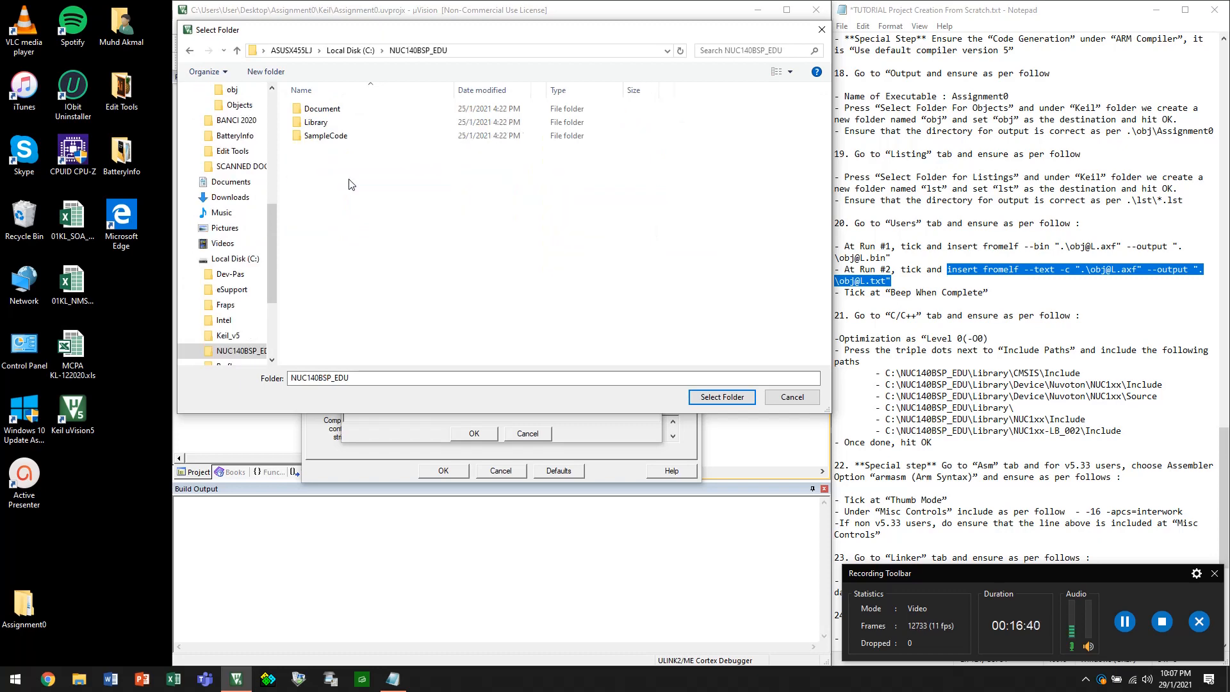
click(334, 122)
double_click(335, 122)
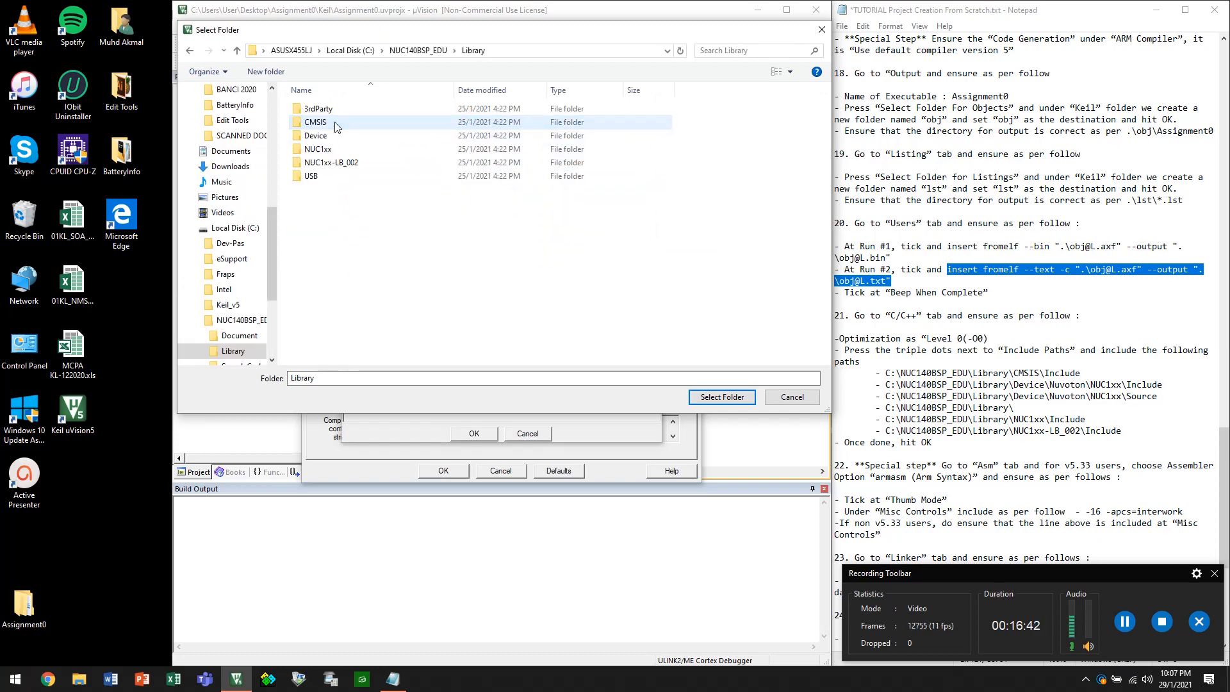
click(340, 168)
double_click(339, 165)
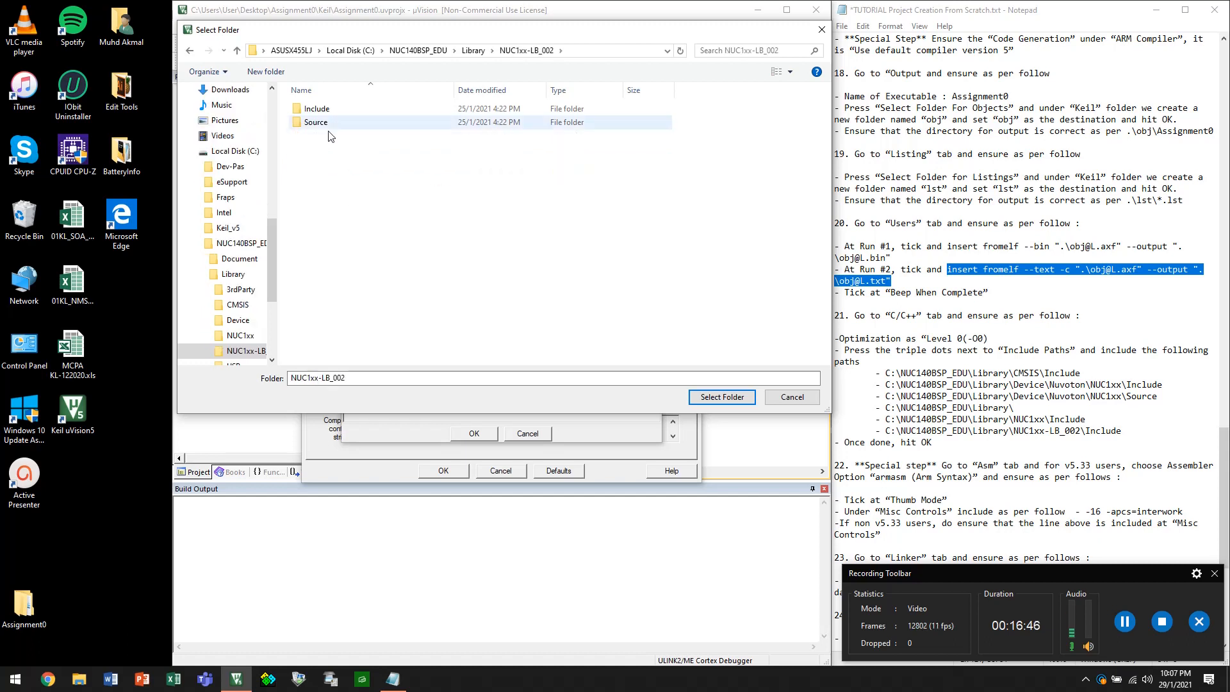
click(344, 110)
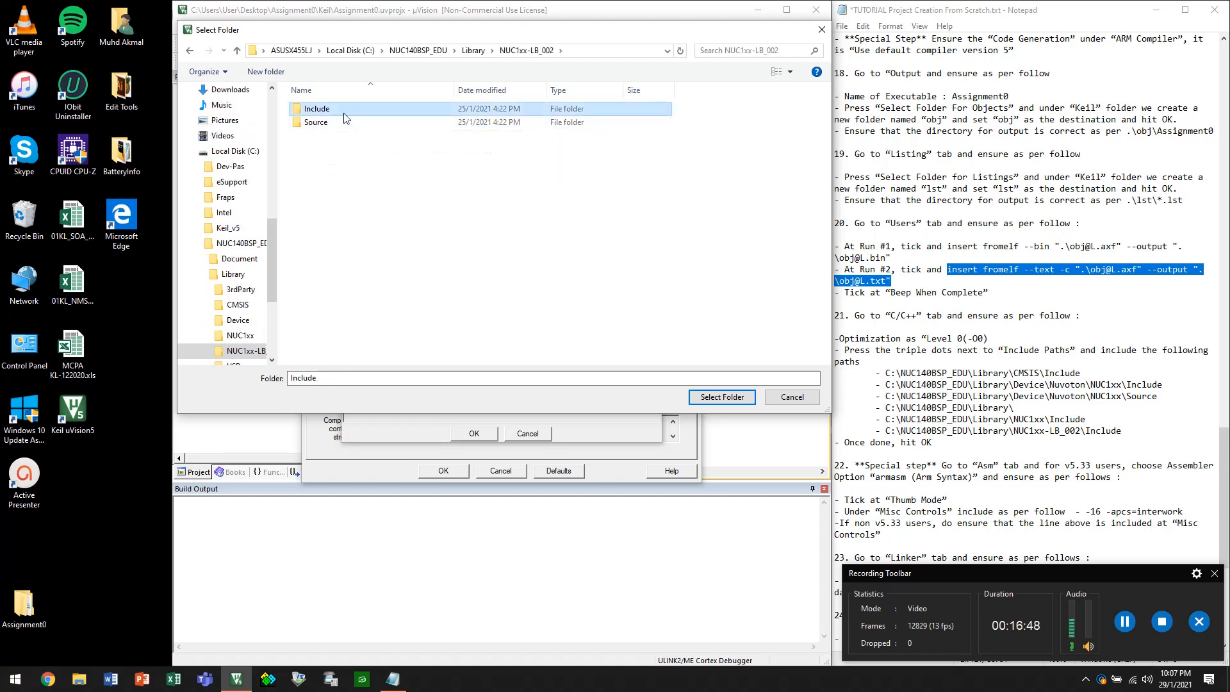
click(723, 397)
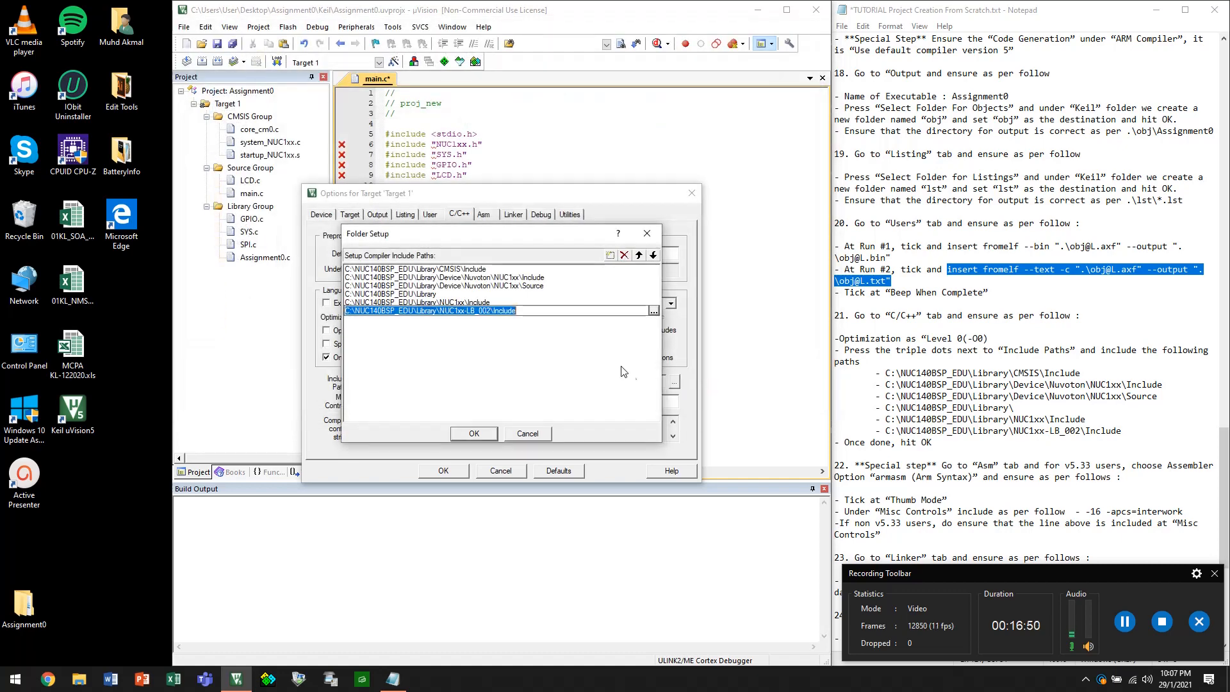
click(581, 370)
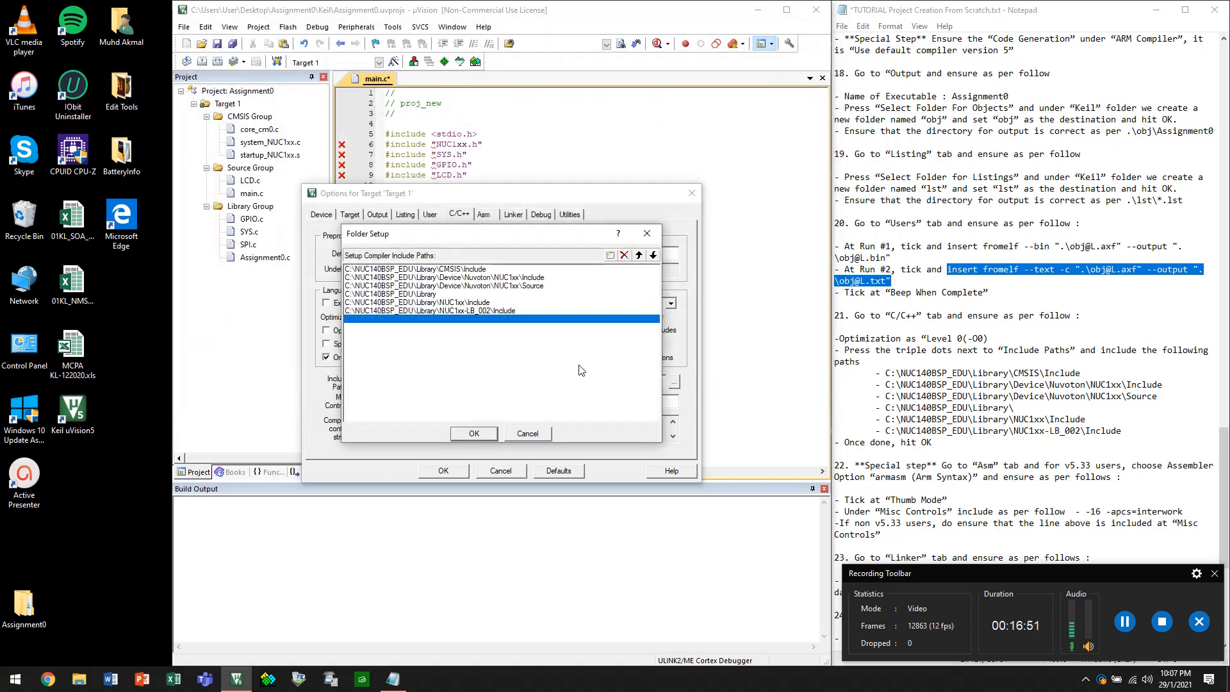
click(484, 434)
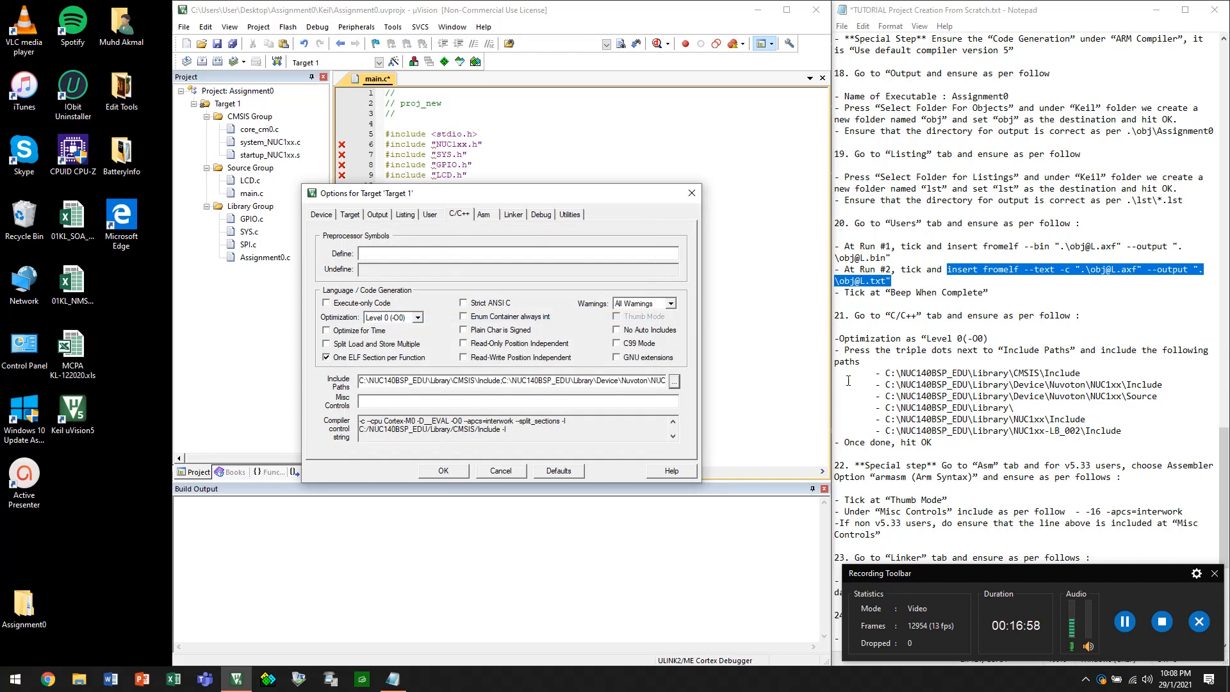
Enable Thumb Mode in Target 1's assembler options, per step 22 of the notes
scroll(1025, 320, down, 2)
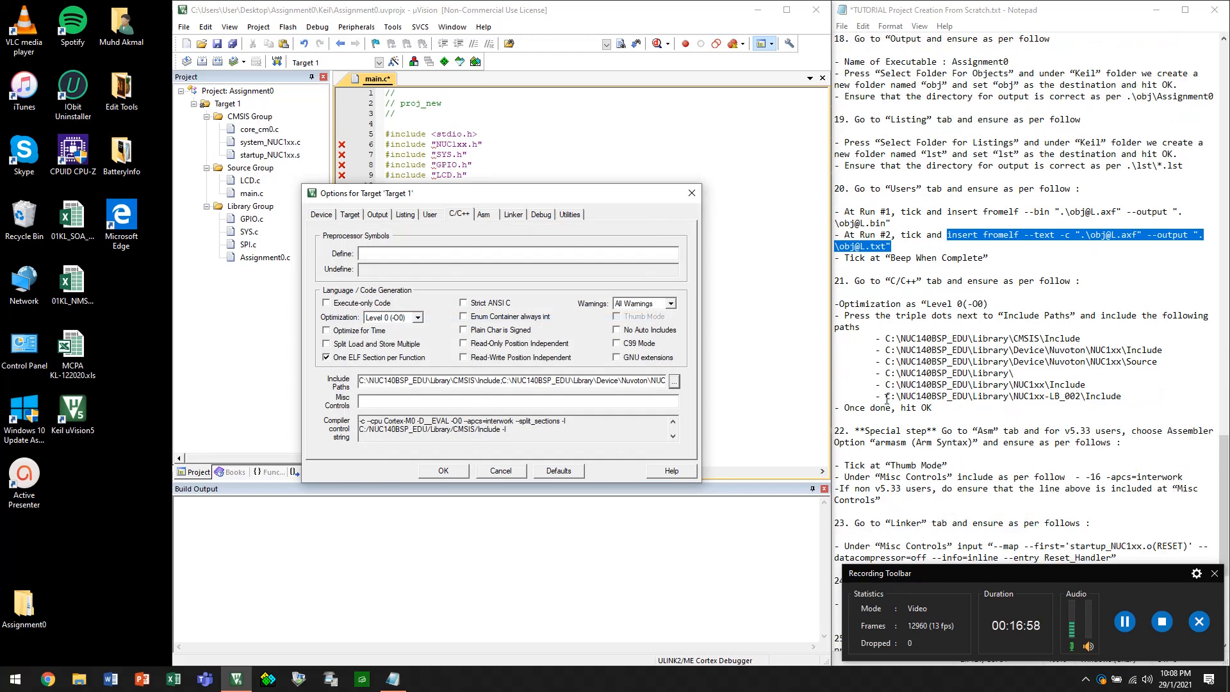
click(484, 214)
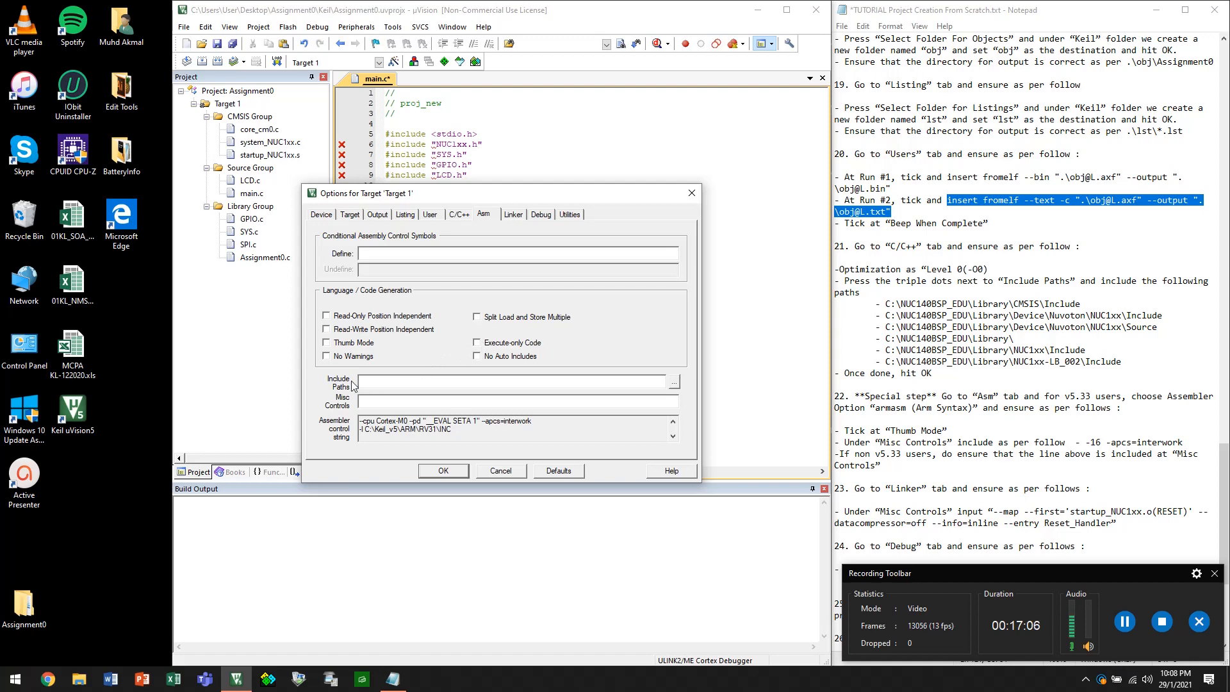
click(326, 343)
click(1124, 622)
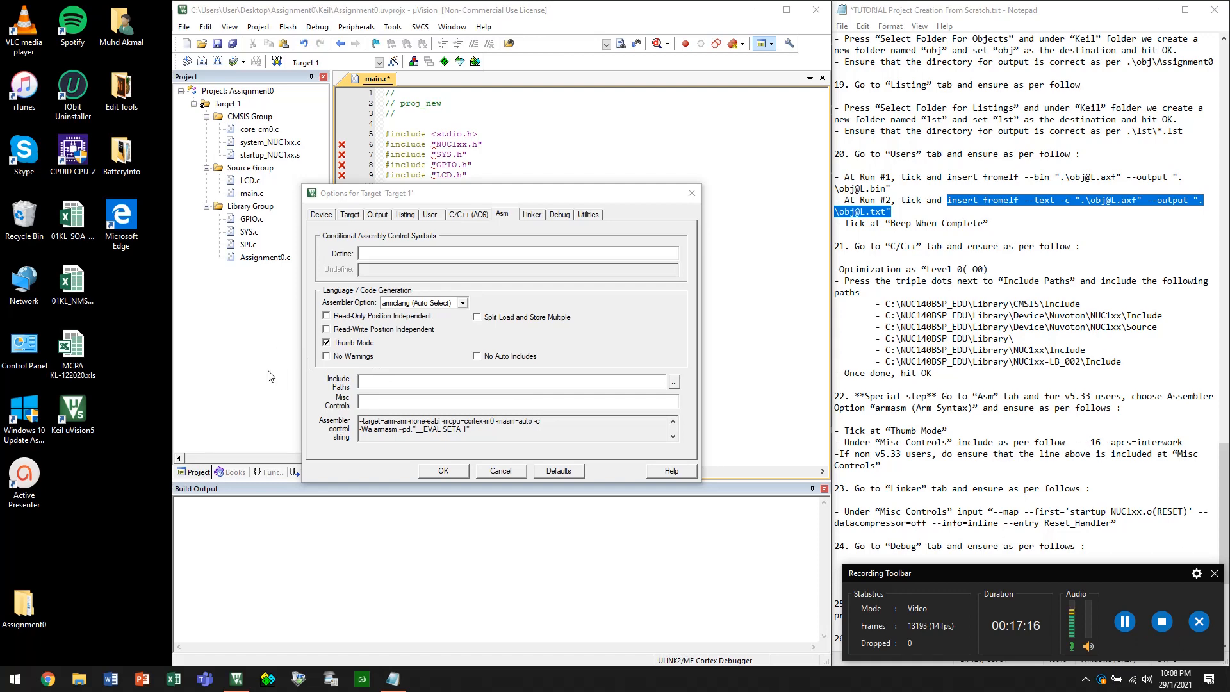
Choose "Use default compiler version 6" as Target 1's ARM compiler and check the C/C++ compiler options
click(346, 216)
click(617, 240)
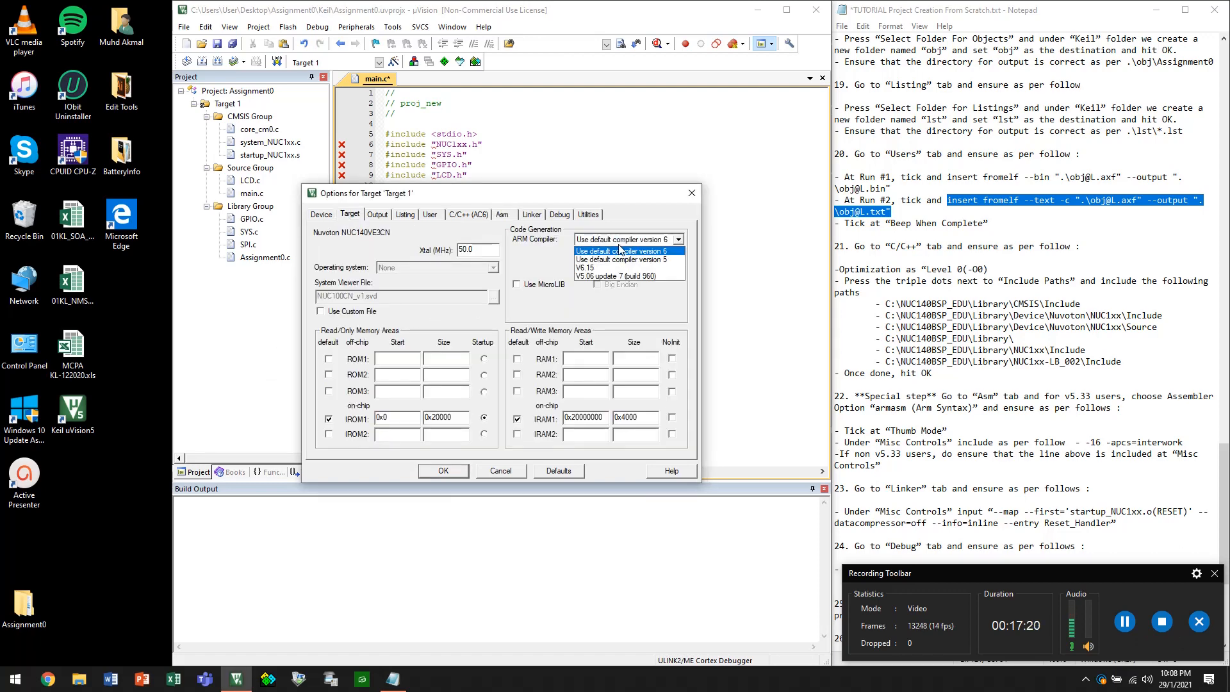
click(623, 251)
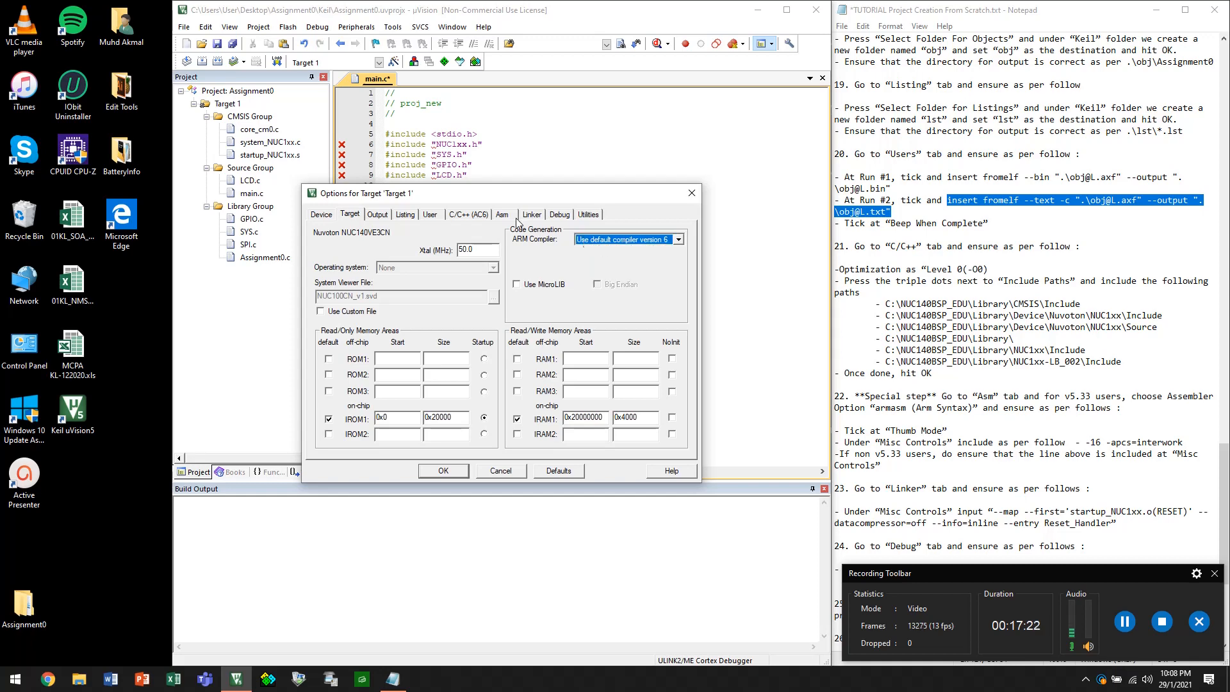
click(478, 216)
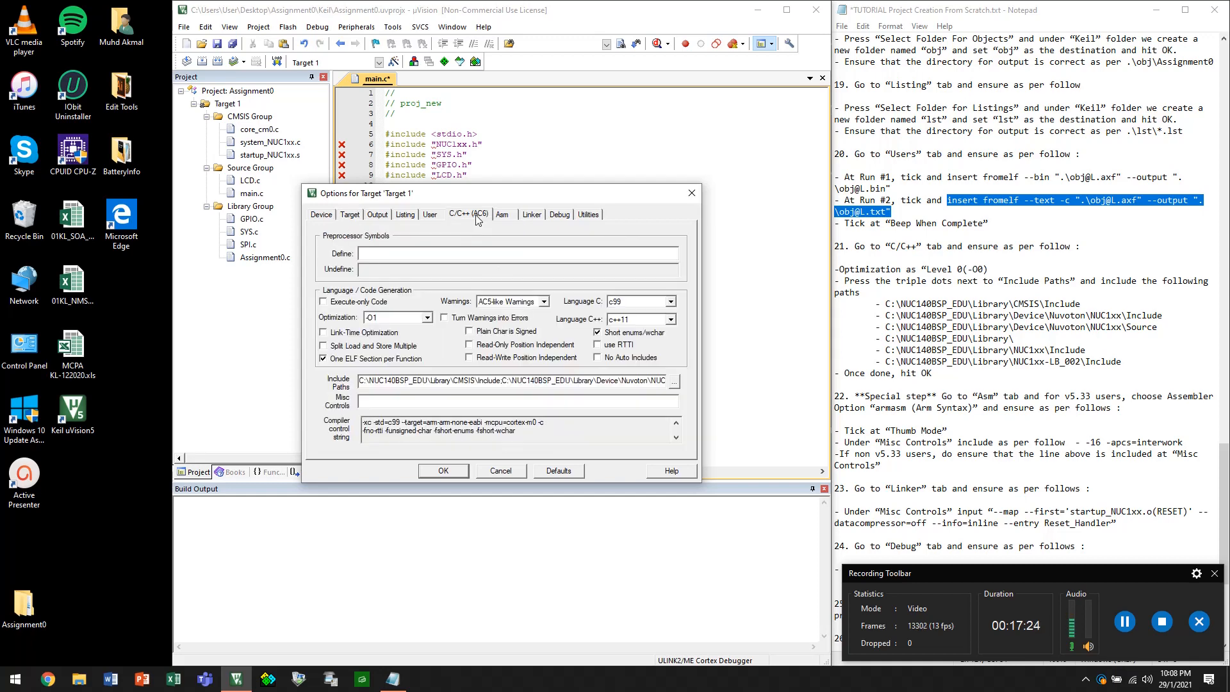
Set the assembler option to armasm (Arm Syntax) in Target 1's assembler options, per step 22 of the notes
click(504, 218)
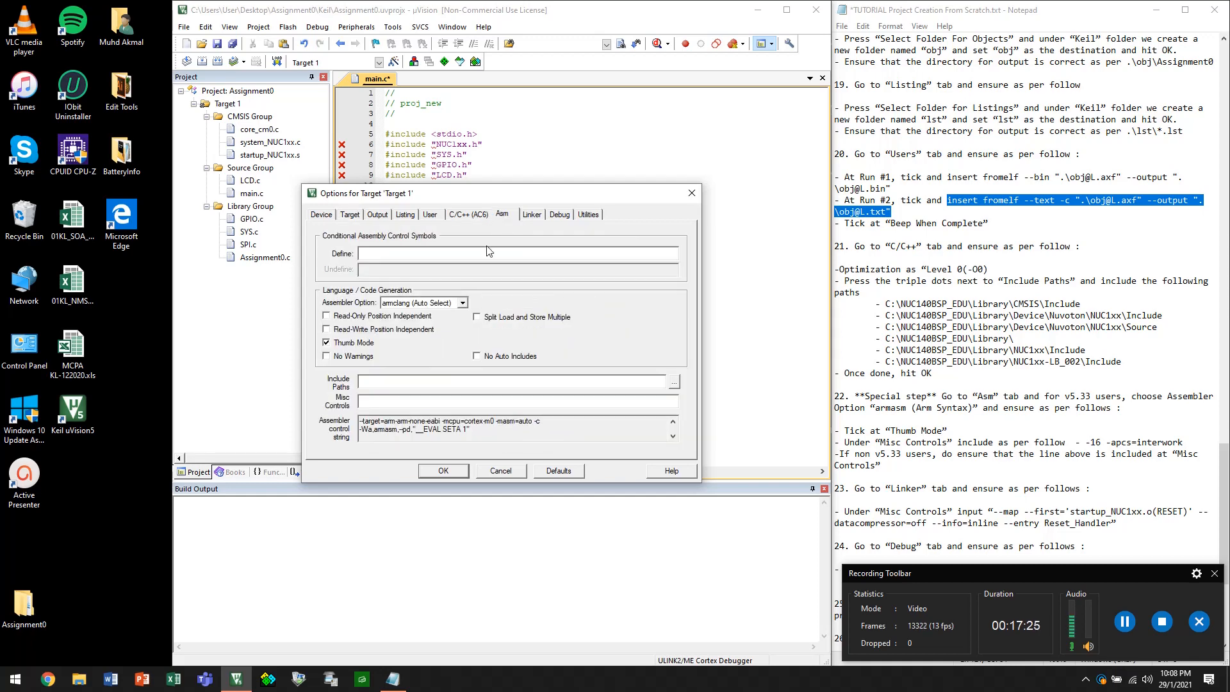
click(399, 305)
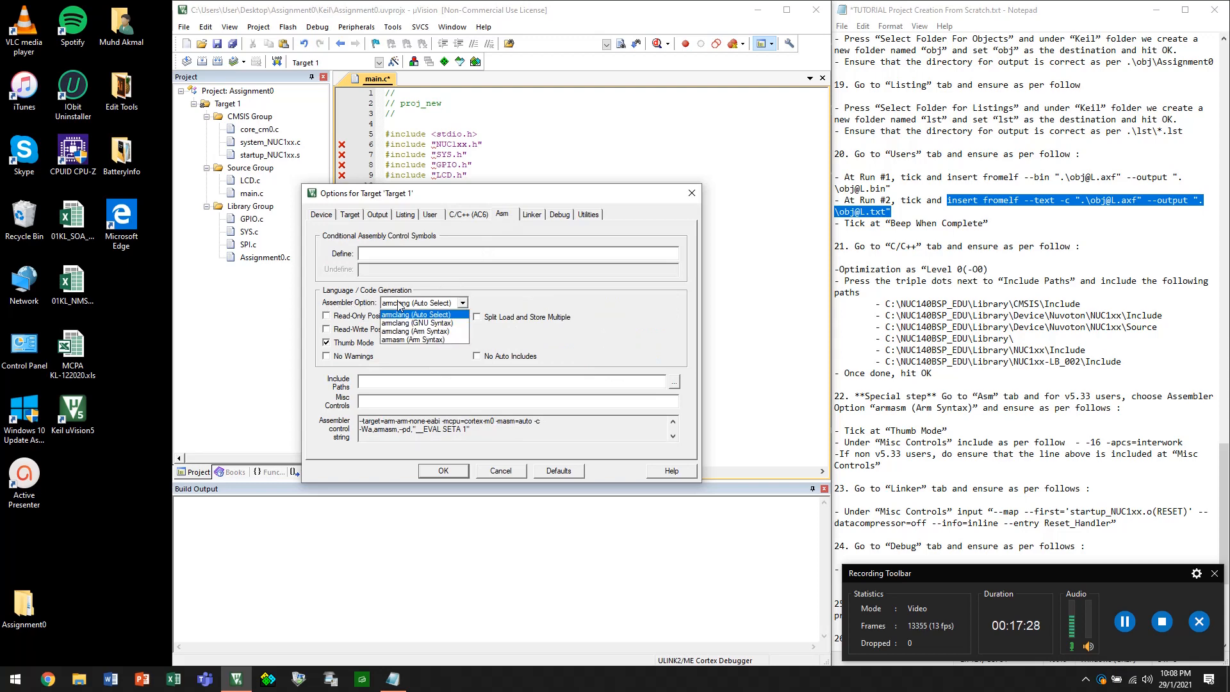
click(398, 340)
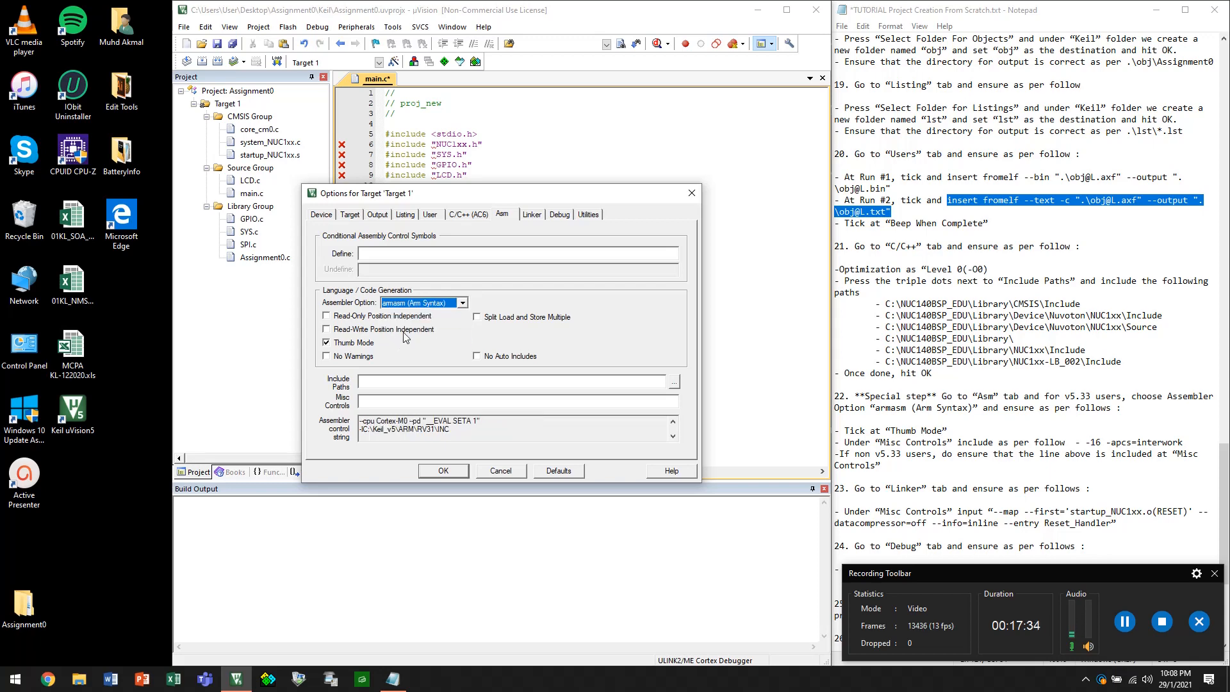
Choose "Use default compiler version 5" as Target 1's ARM compiler and check the resulting assembler control string
click(349, 215)
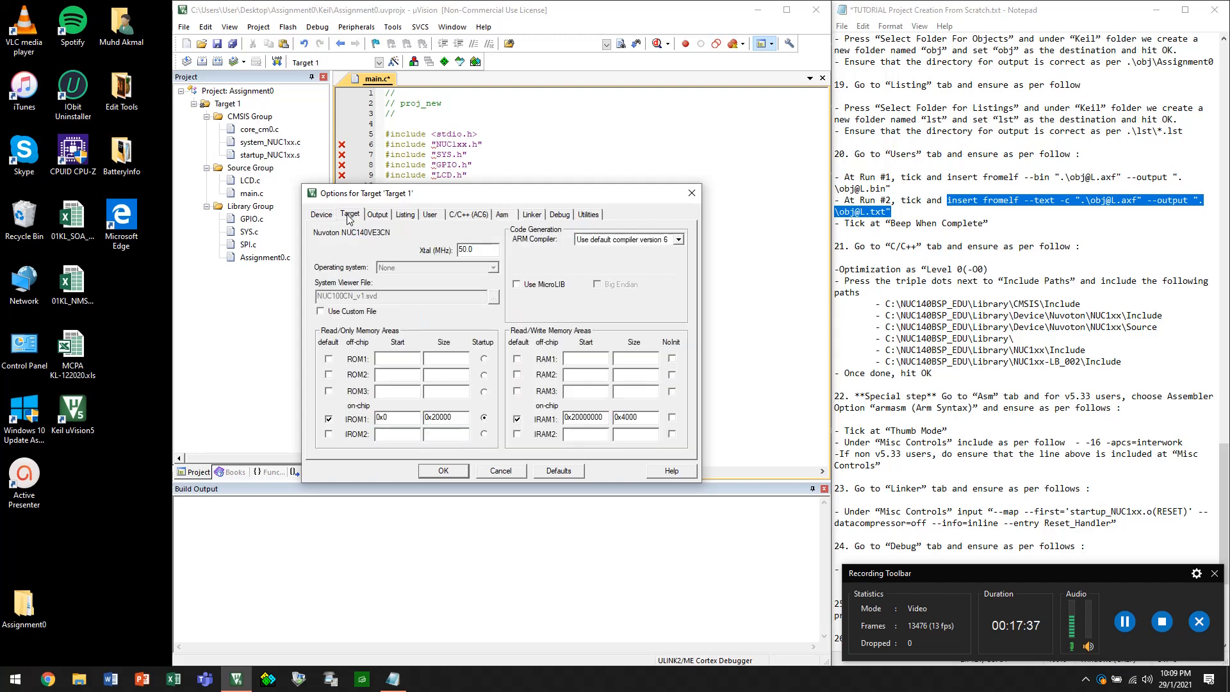
click(624, 240)
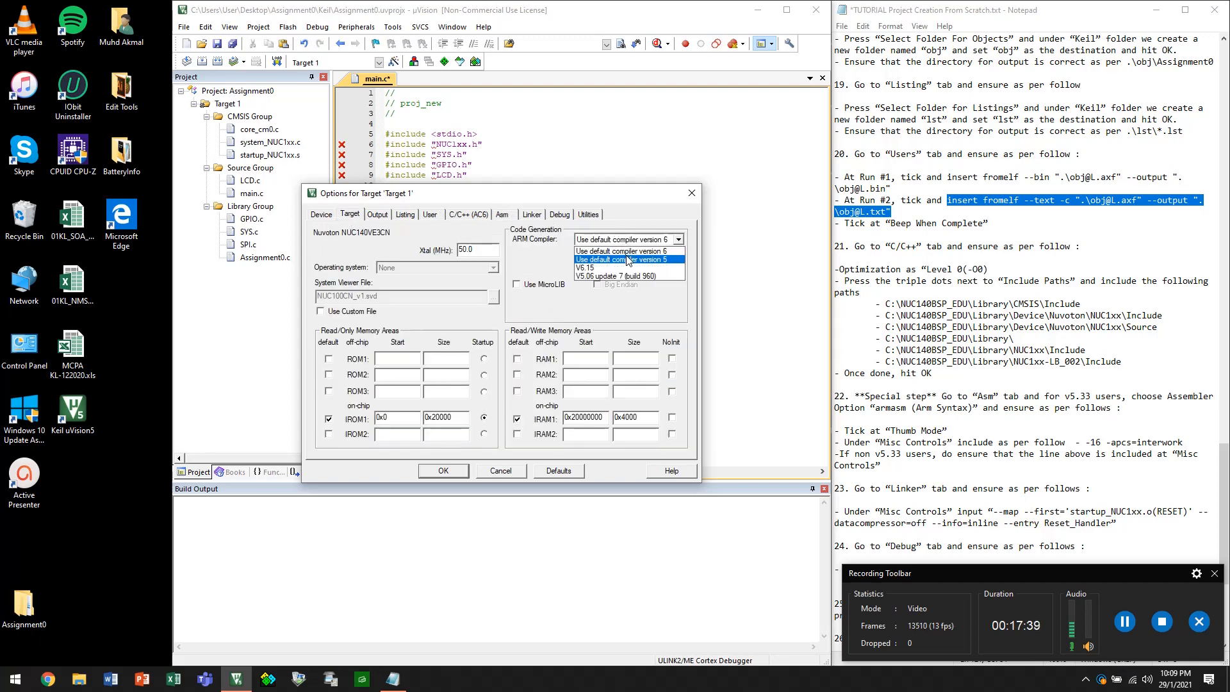
click(627, 259)
click(483, 217)
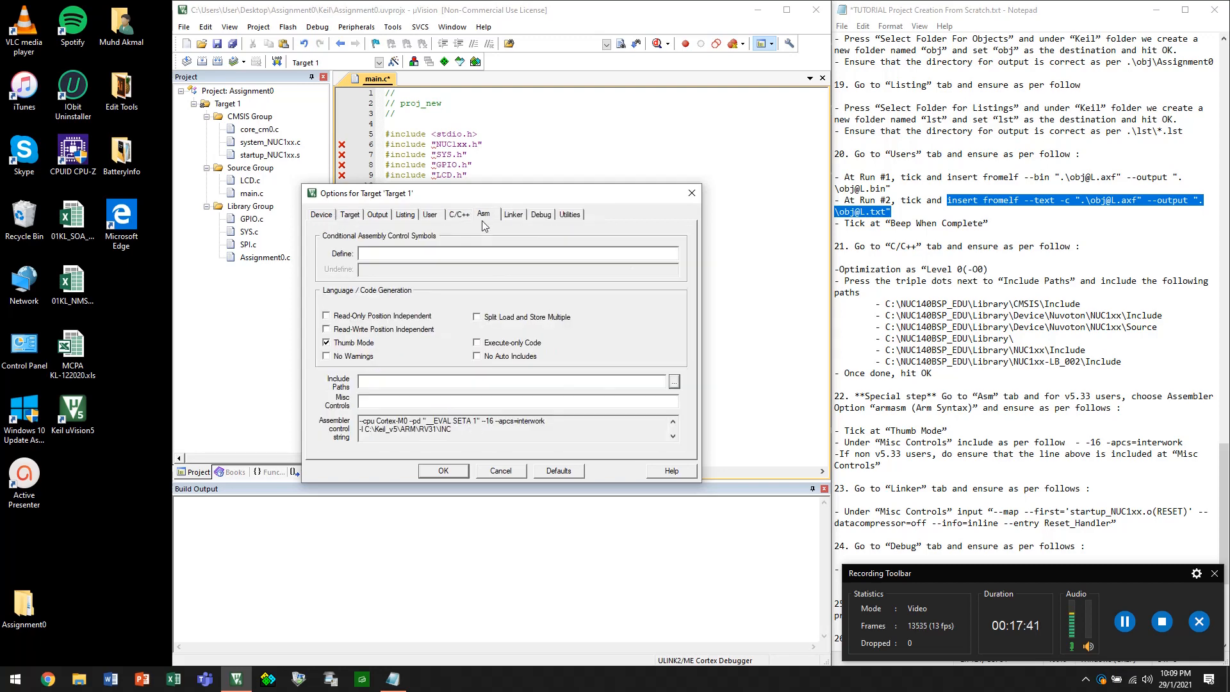
drag(546, 421, 482, 426)
Set Target 1's linker misc controls to --map --first='startup_NUC1xx.o(RESET)' --datacompressor=off --info=inline --entry Reset_Handler, copied from step 23 of the notes
click(514, 215)
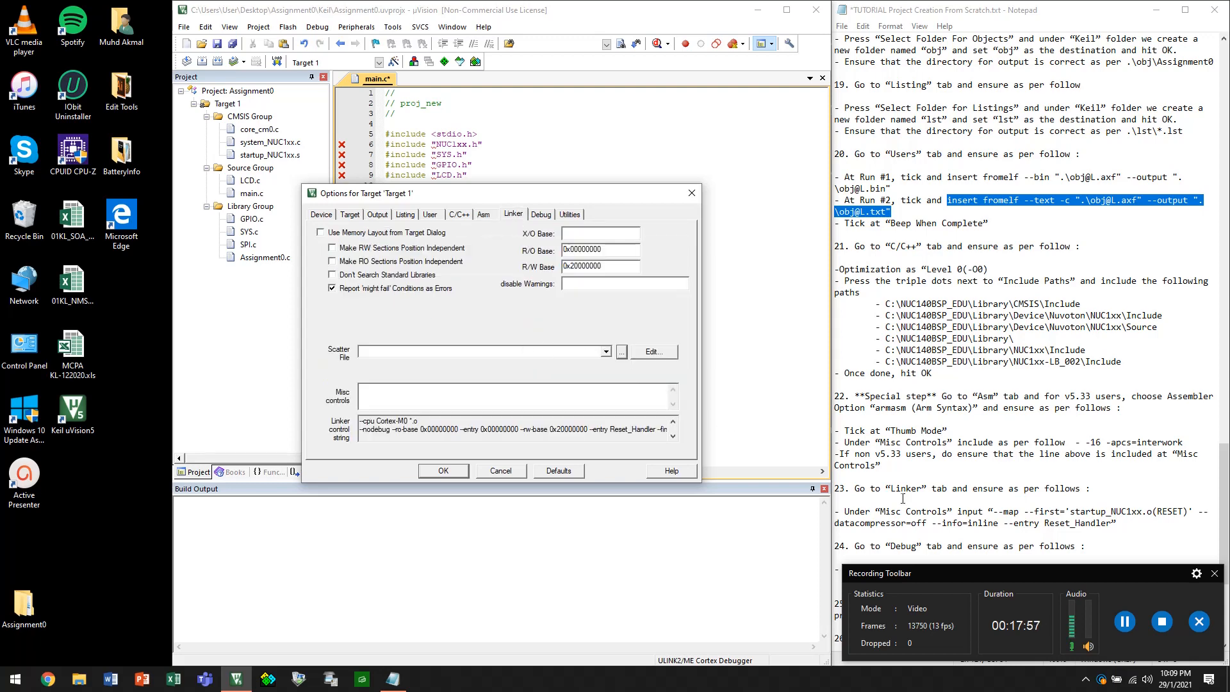
scroll(1018, 487, down, 1)
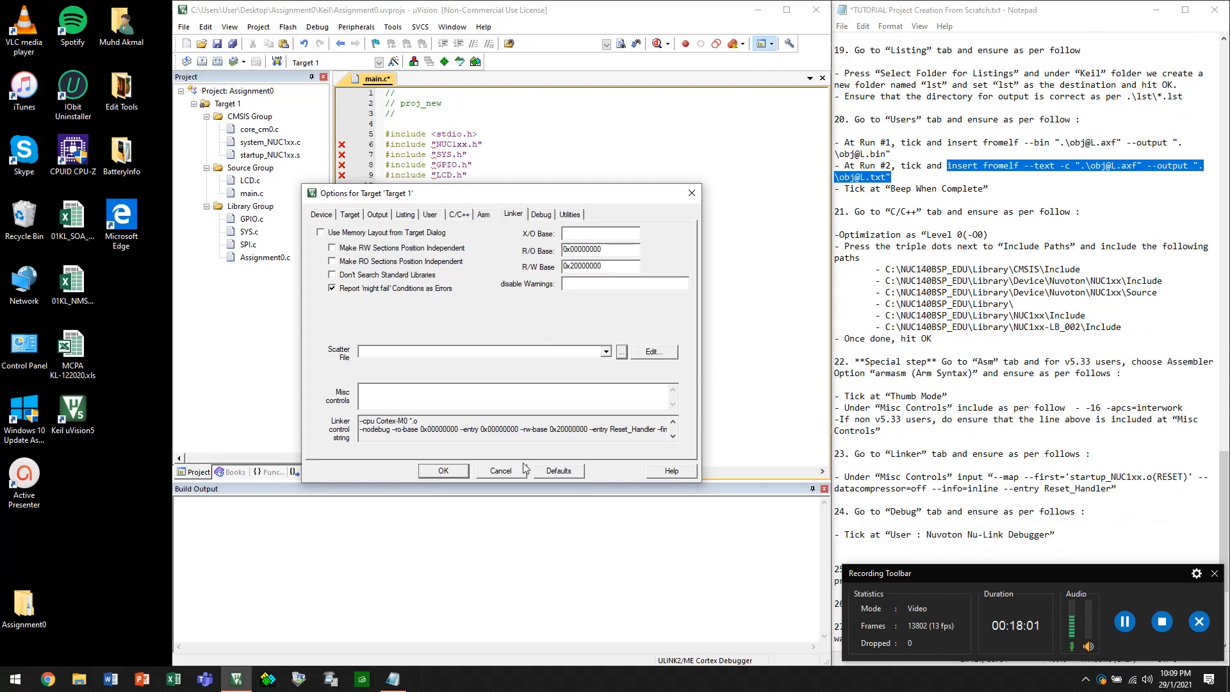
click(1000, 442)
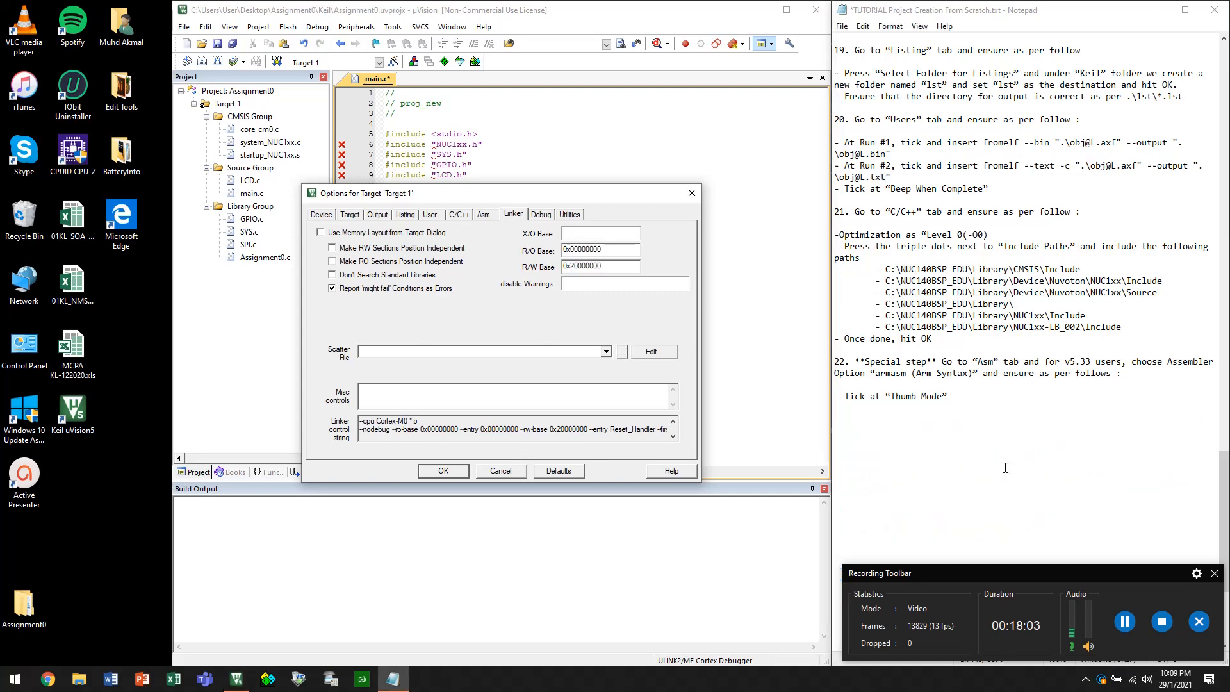
drag(992, 476, 1113, 492)
key(ctrl+c)
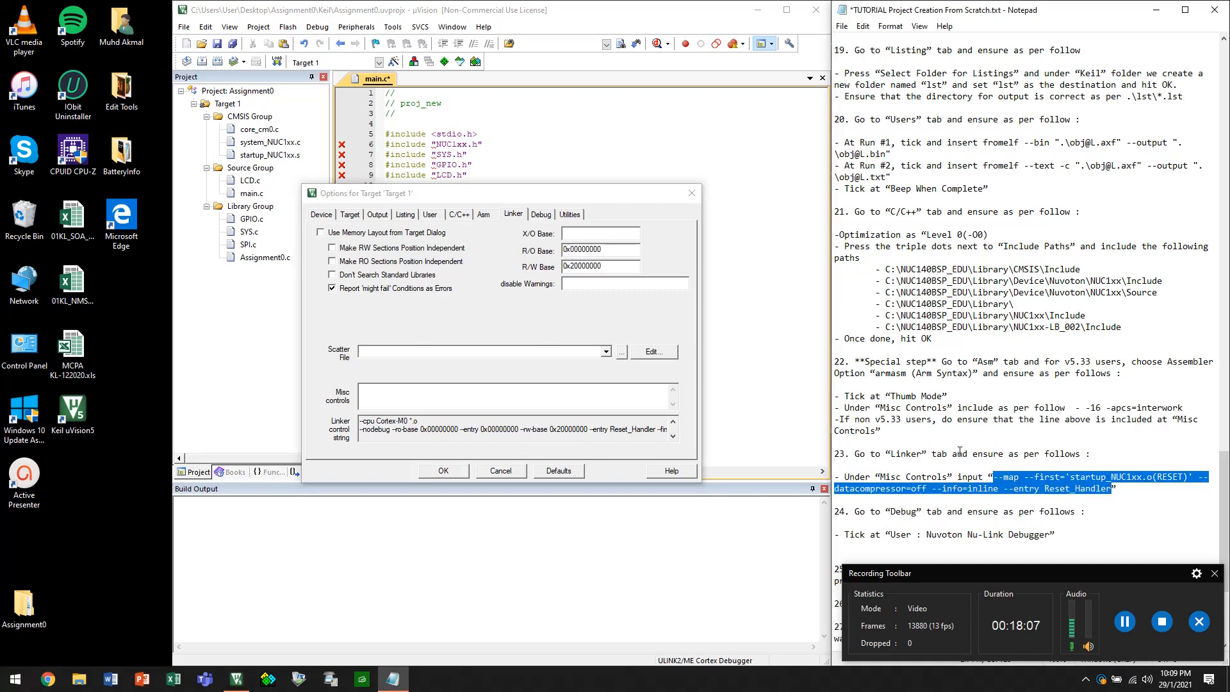
click(405, 399)
key(ctrl+v)
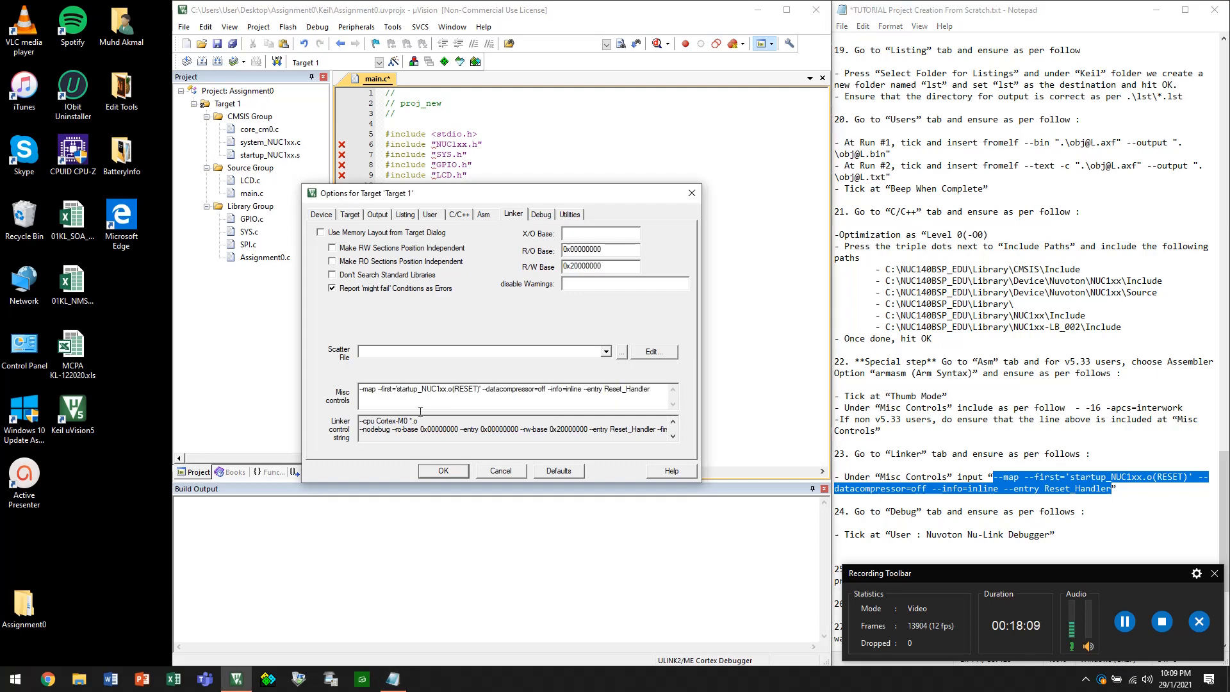
Choose NULink Debugger as Target 1's hardware debugger, per step 24 of the notes
scroll(892, 408, down, 1)
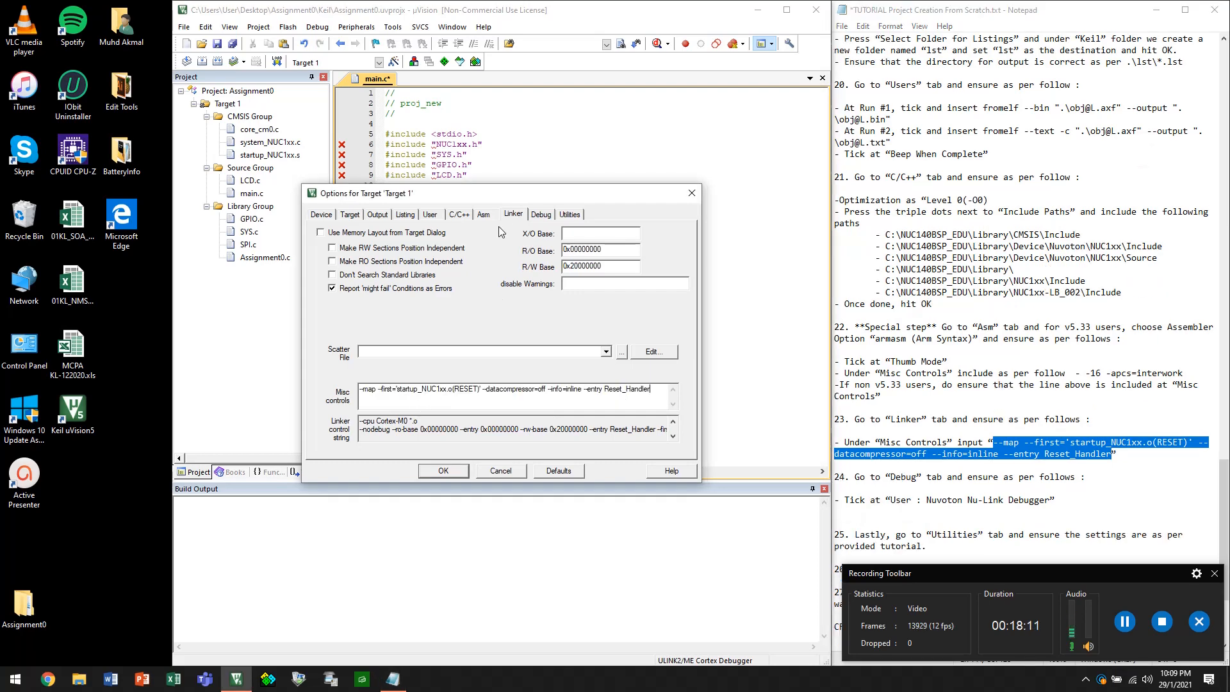
click(540, 215)
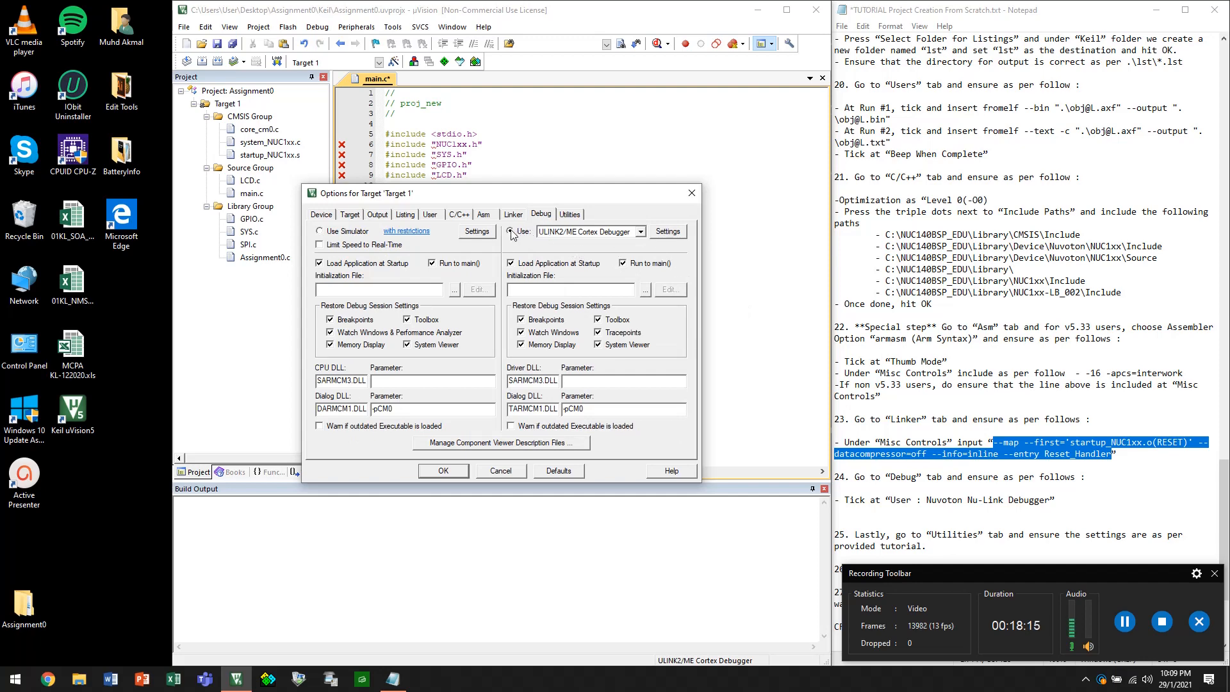
click(570, 232)
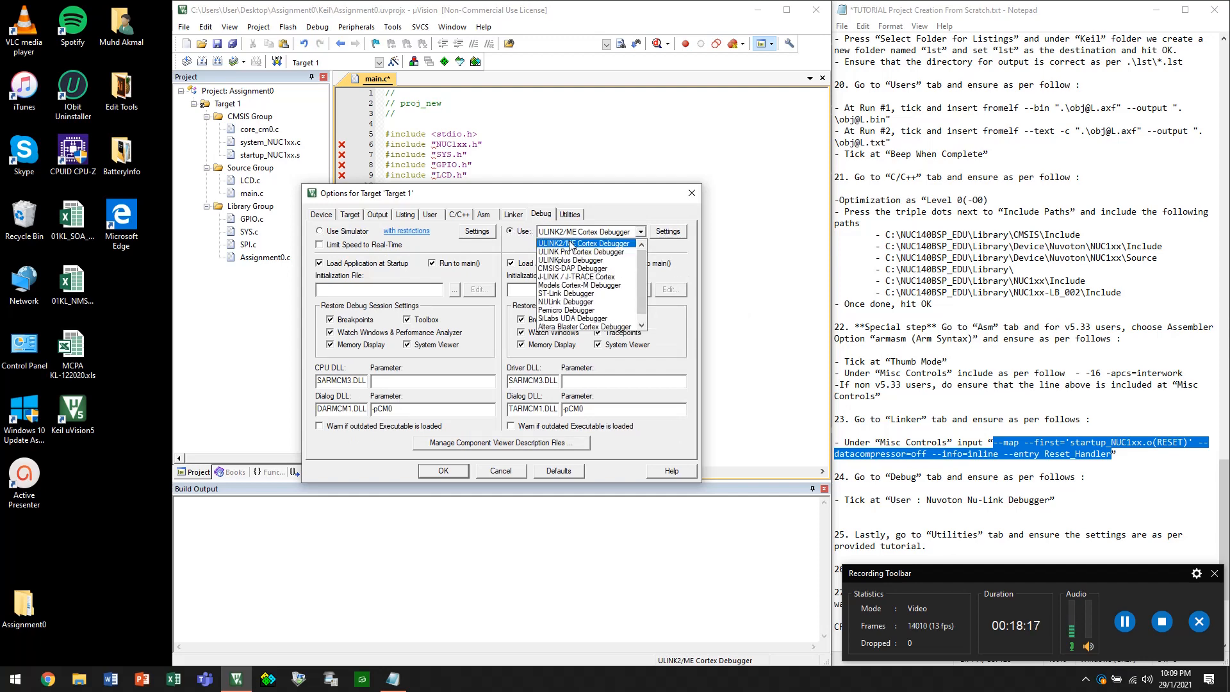
scroll(579, 310, down, 1)
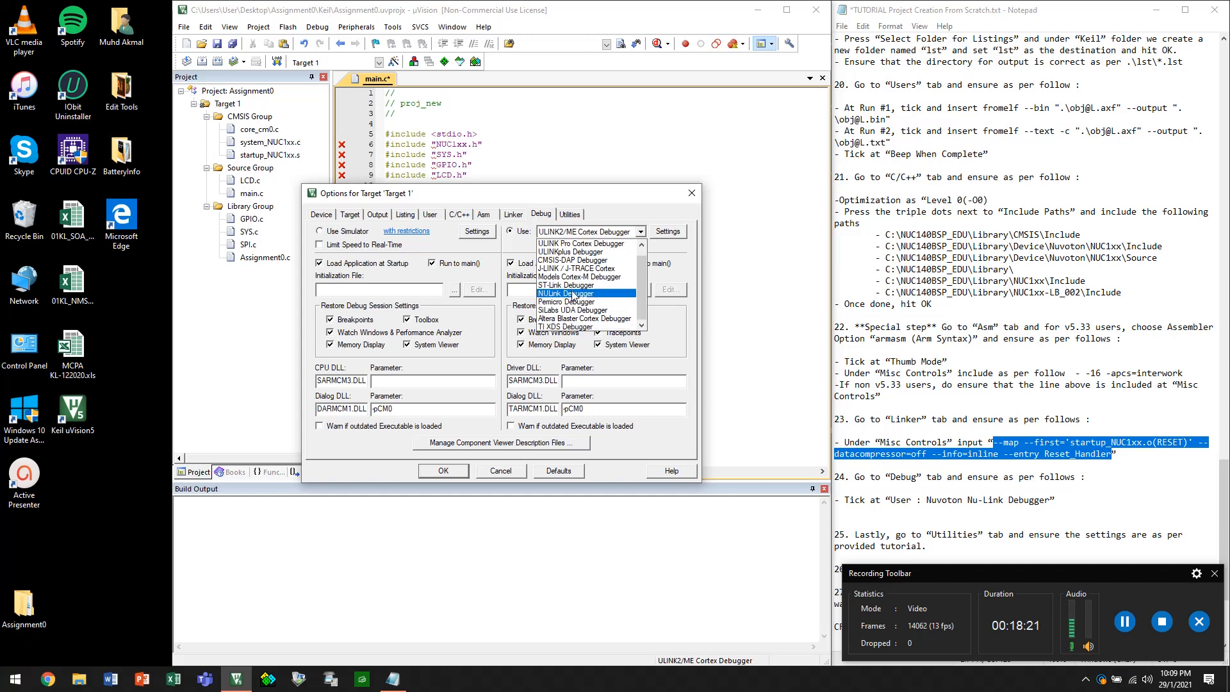
click(573, 293)
click(570, 232)
scroll(586, 308, down, 1)
click(579, 293)
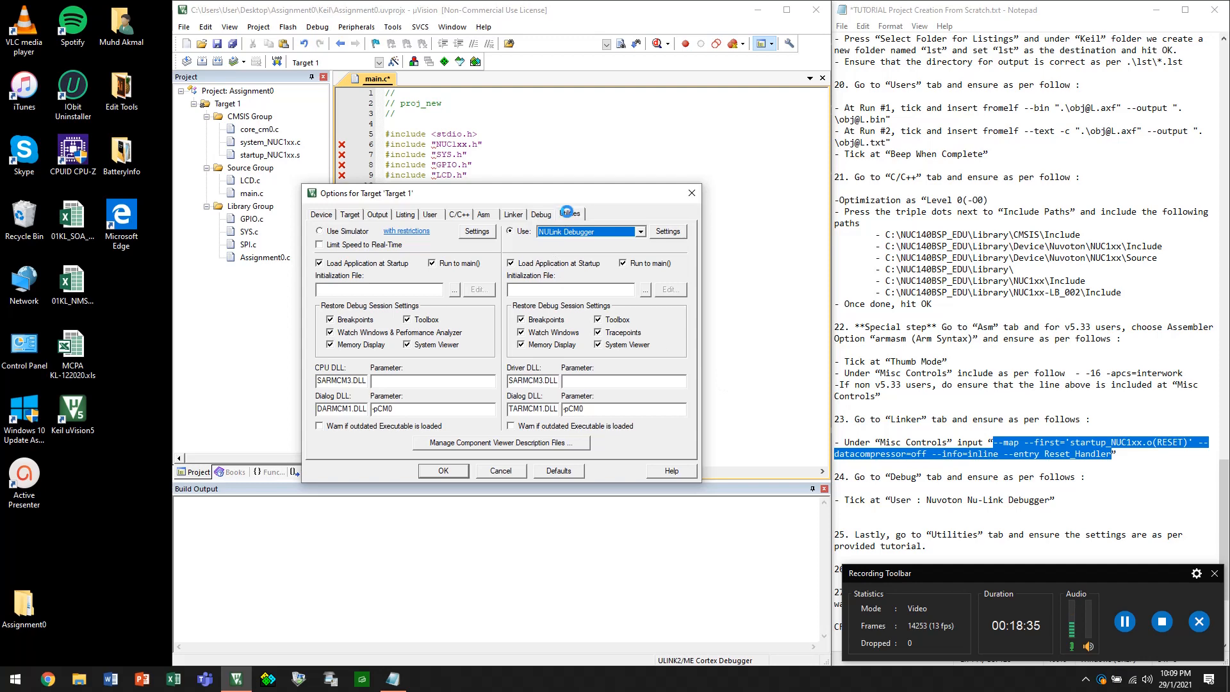
Check Target 1's flash programming utilities settings against step 25 of the notes and accept the target options
click(566, 213)
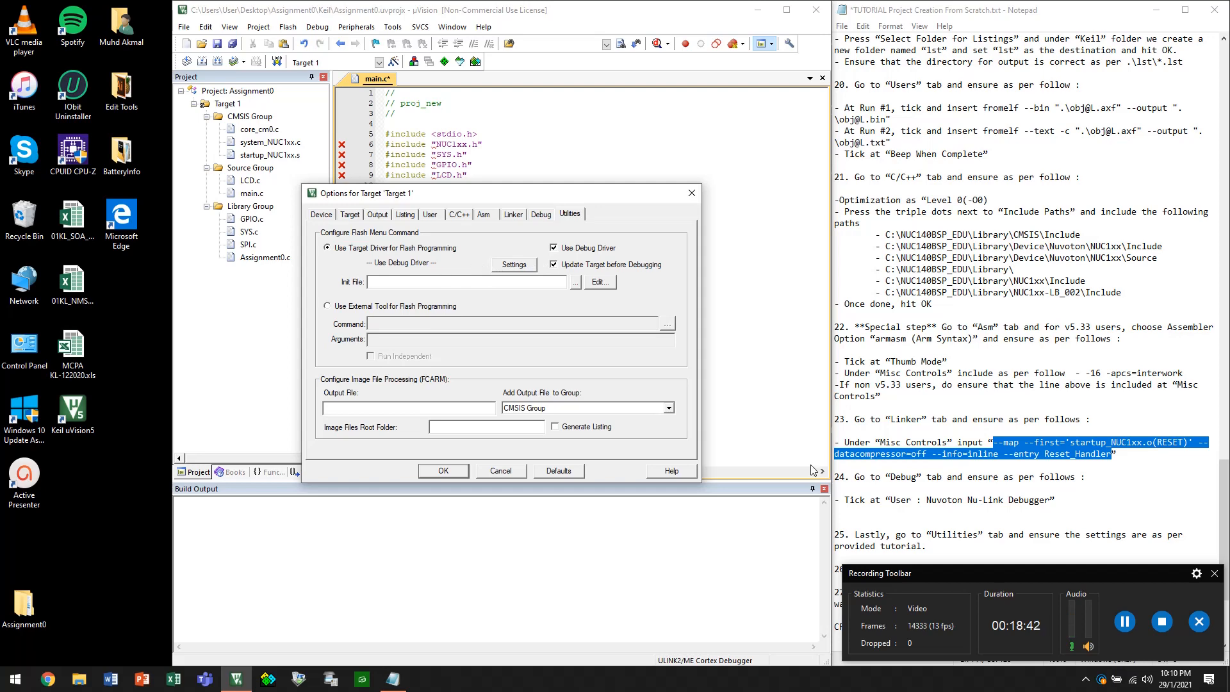
scroll(862, 485, down, 1)
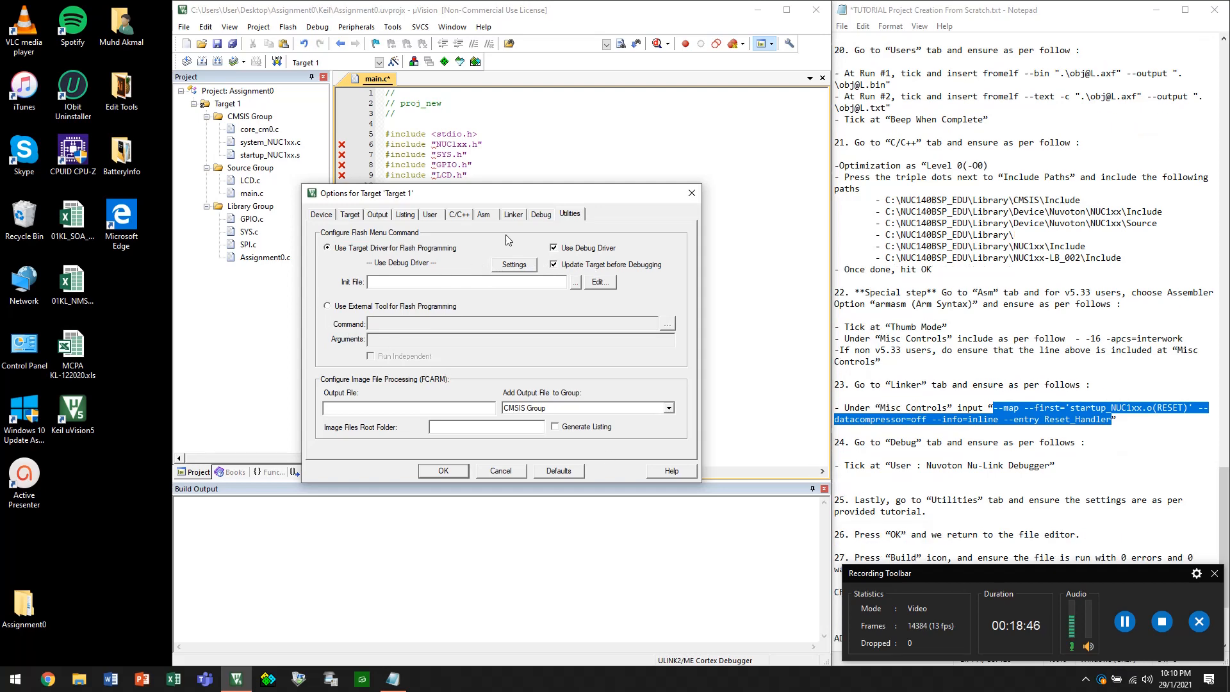
click(541, 216)
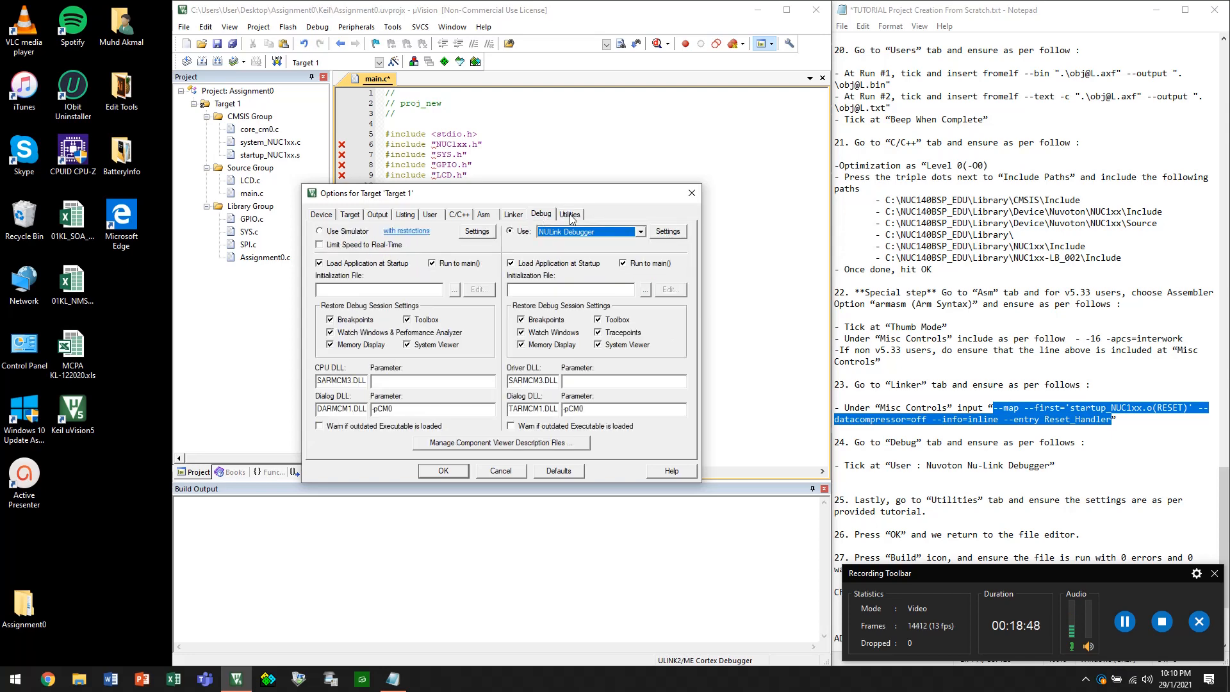
click(569, 213)
click(457, 471)
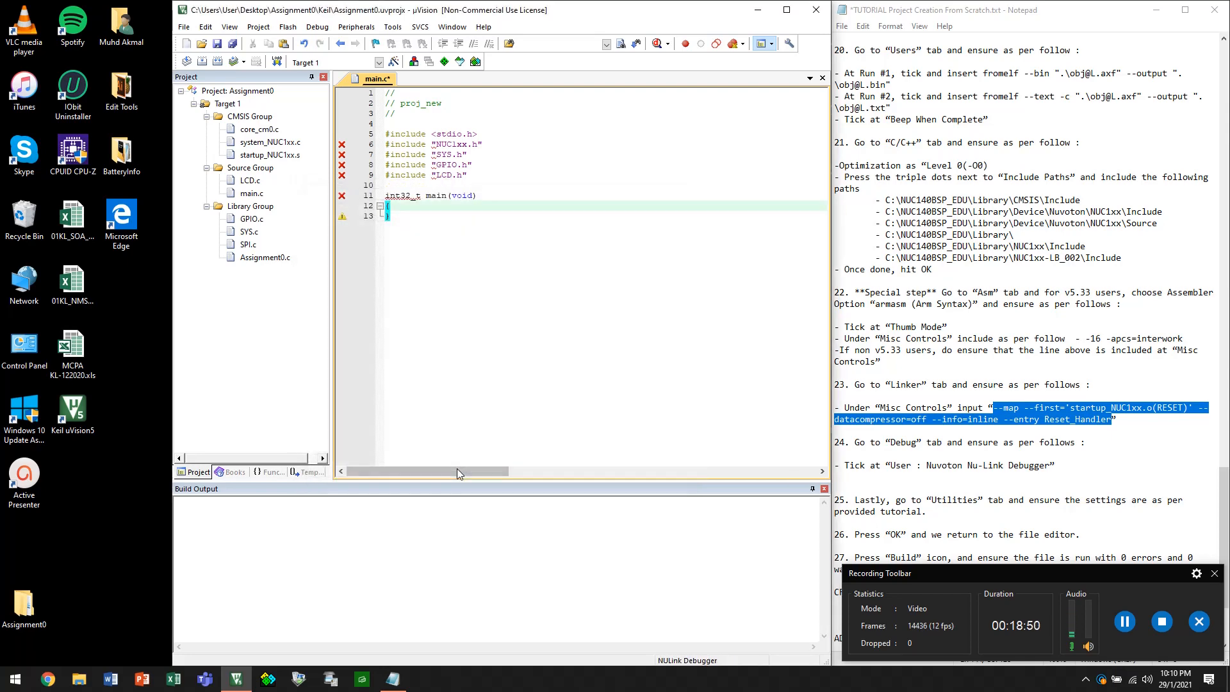
Add an empty line after the closing brace of the main function in main.c
click(420, 219)
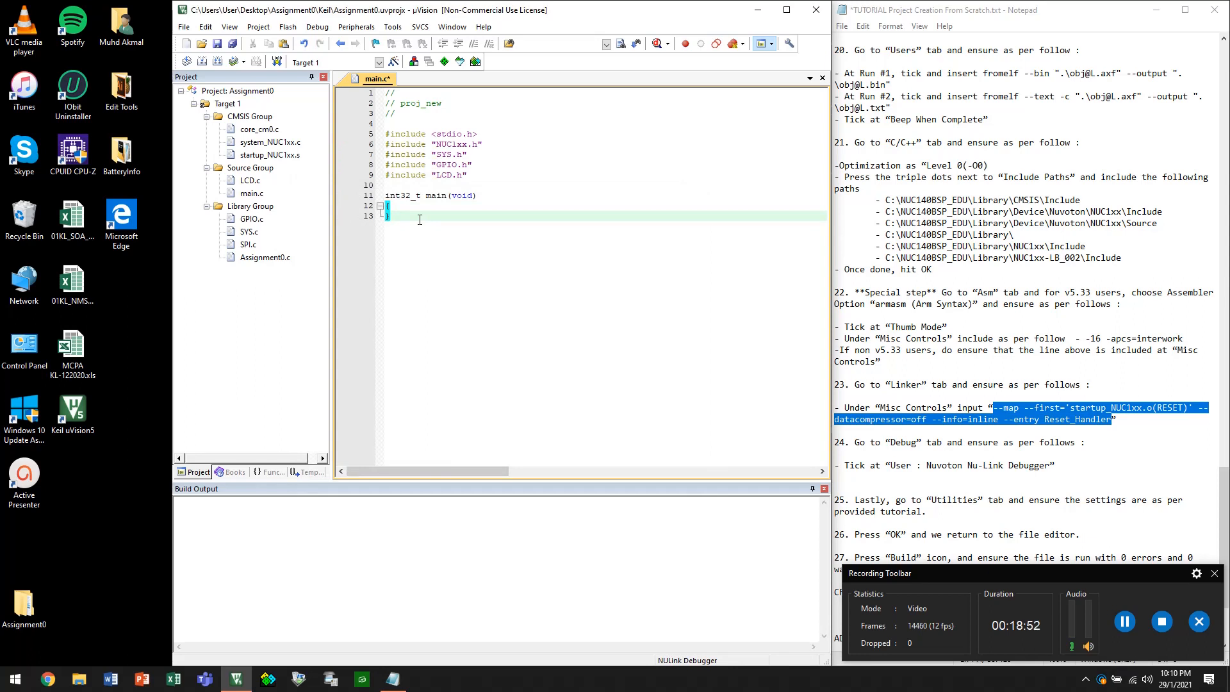
key(Return)
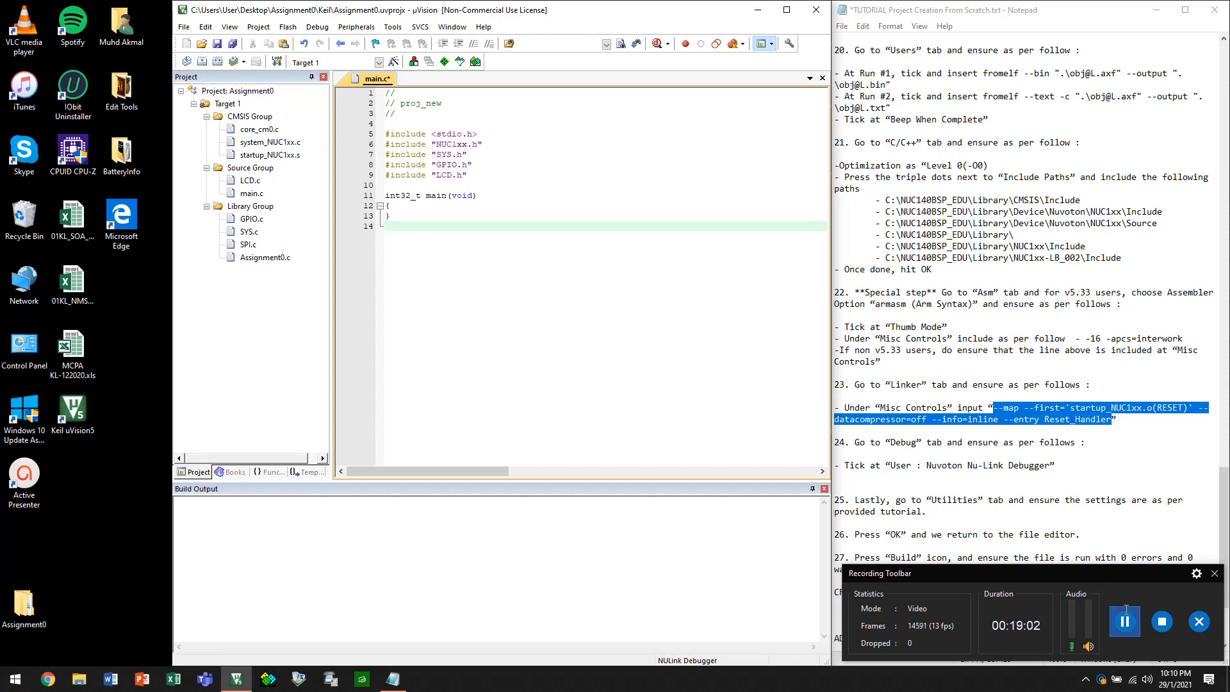
click(1126, 622)
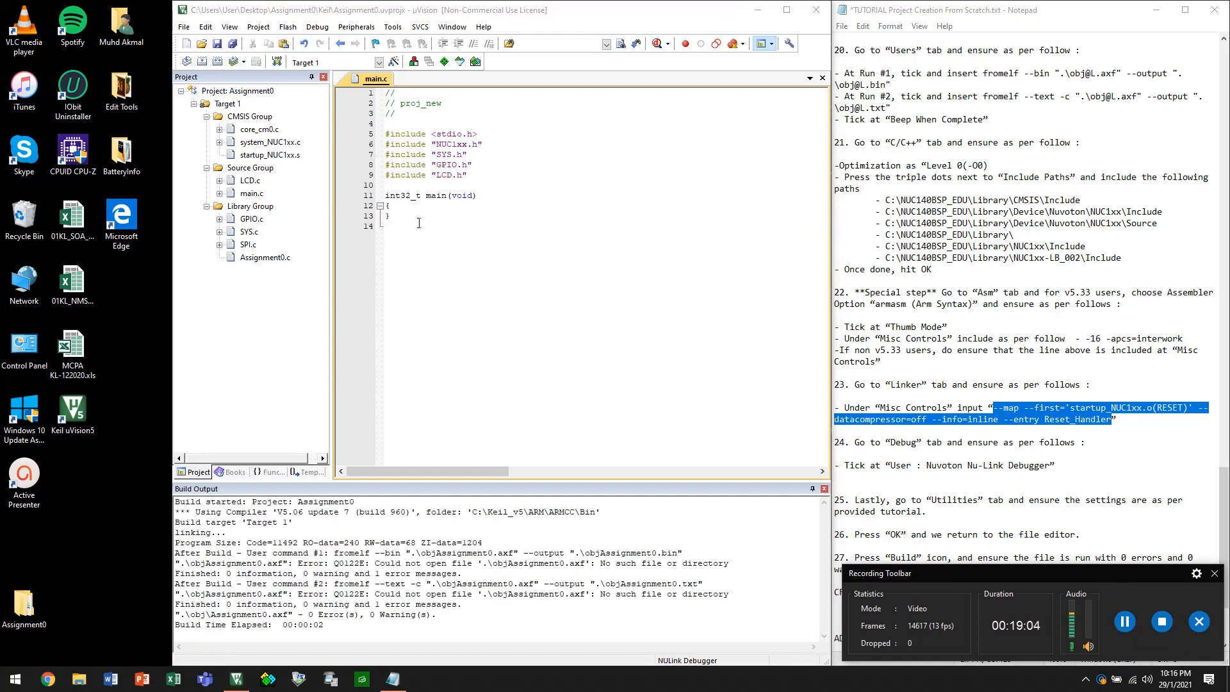
Build the Assignment0 project and highlight the error and warning summary line in the build output
click(380, 195)
click(205, 64)
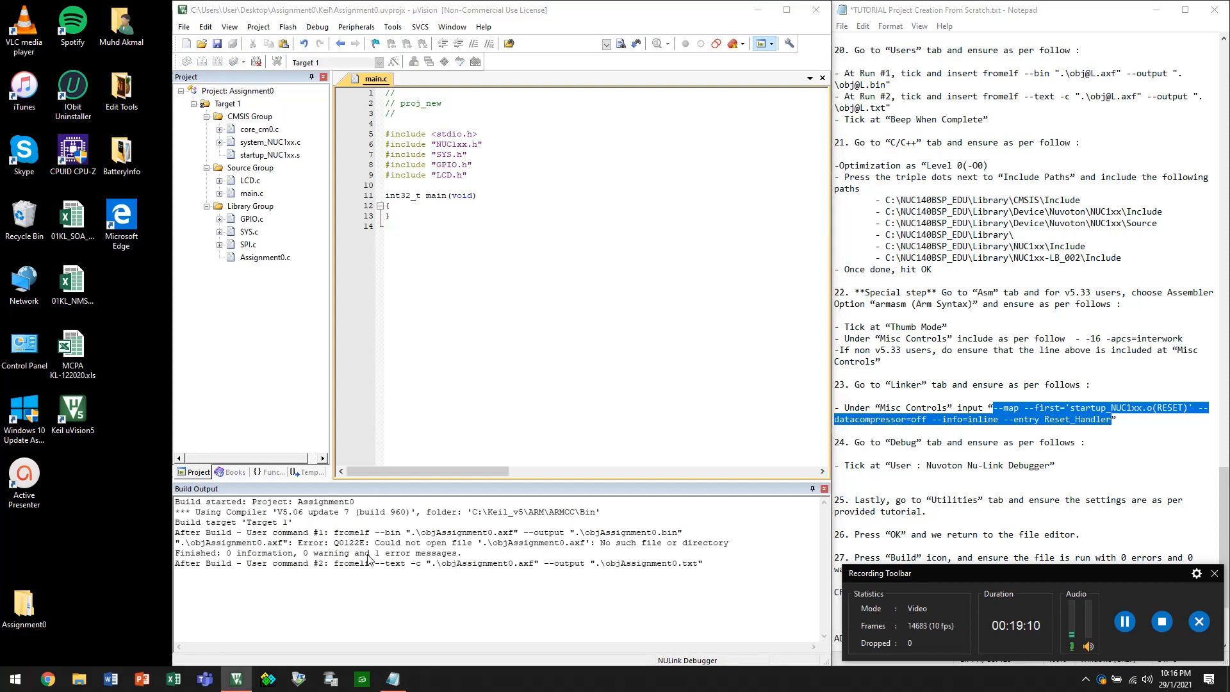
click(376, 595)
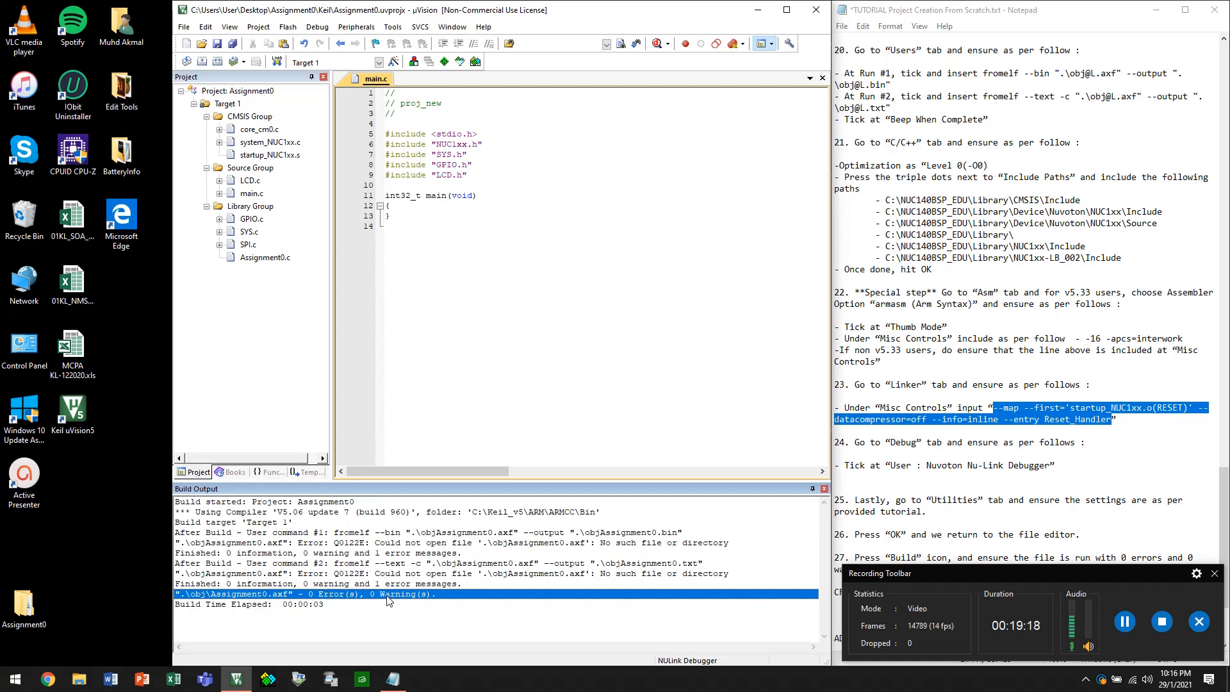
Review the end of the notes and highlight additional note 1 about the compiler version for Keil MDK5 v5.33
click(882, 479)
scroll(882, 483, down, 4)
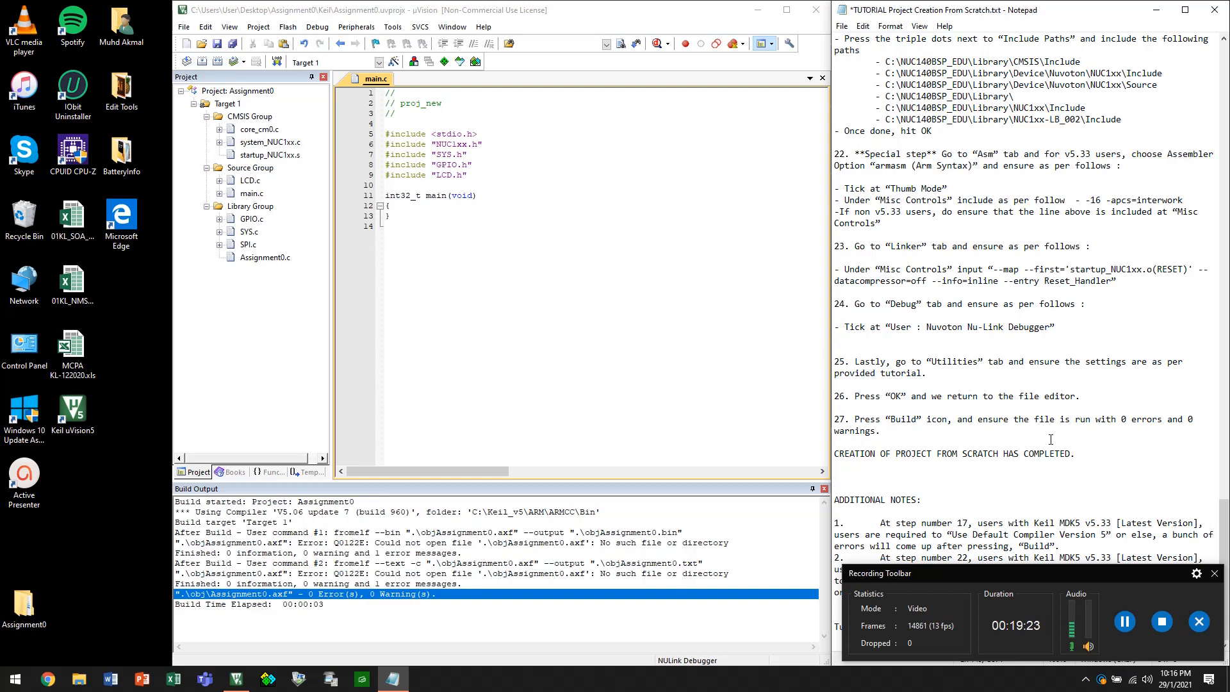
drag(1048, 570, 1043, 389)
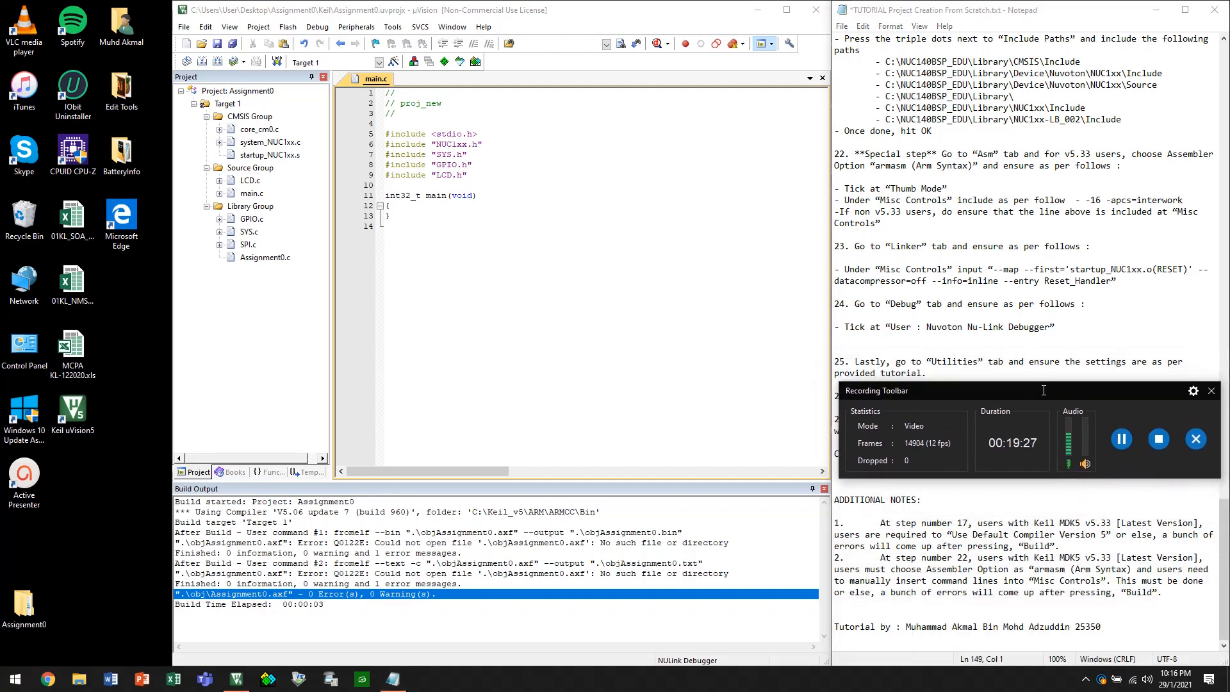
click(1001, 522)
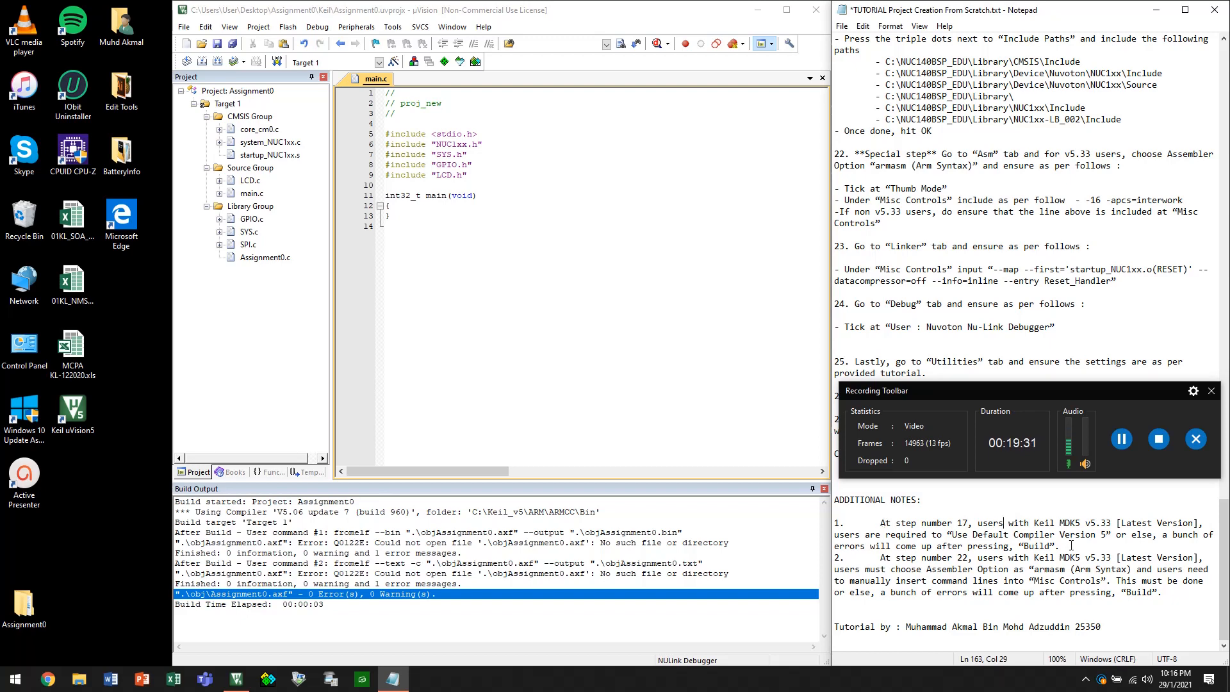
drag(1061, 546, 883, 524)
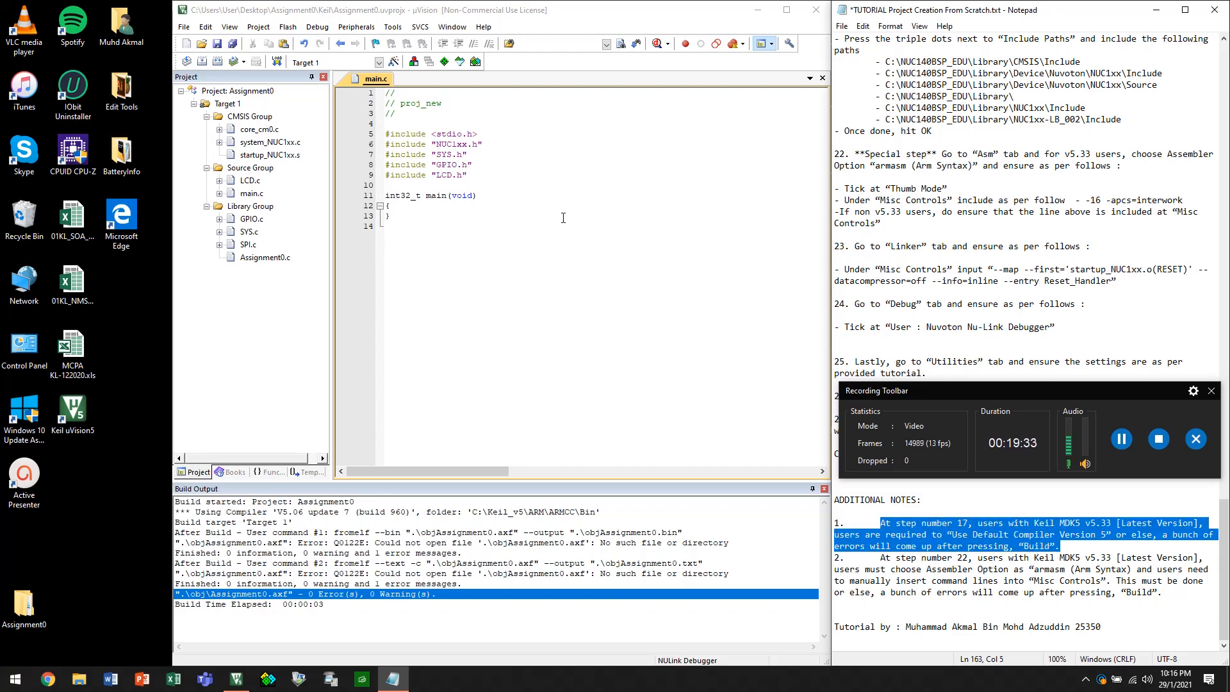
Reopen Target 1's options from the flash tools configuration and examine the available ARM compiler versions
click(296, 29)
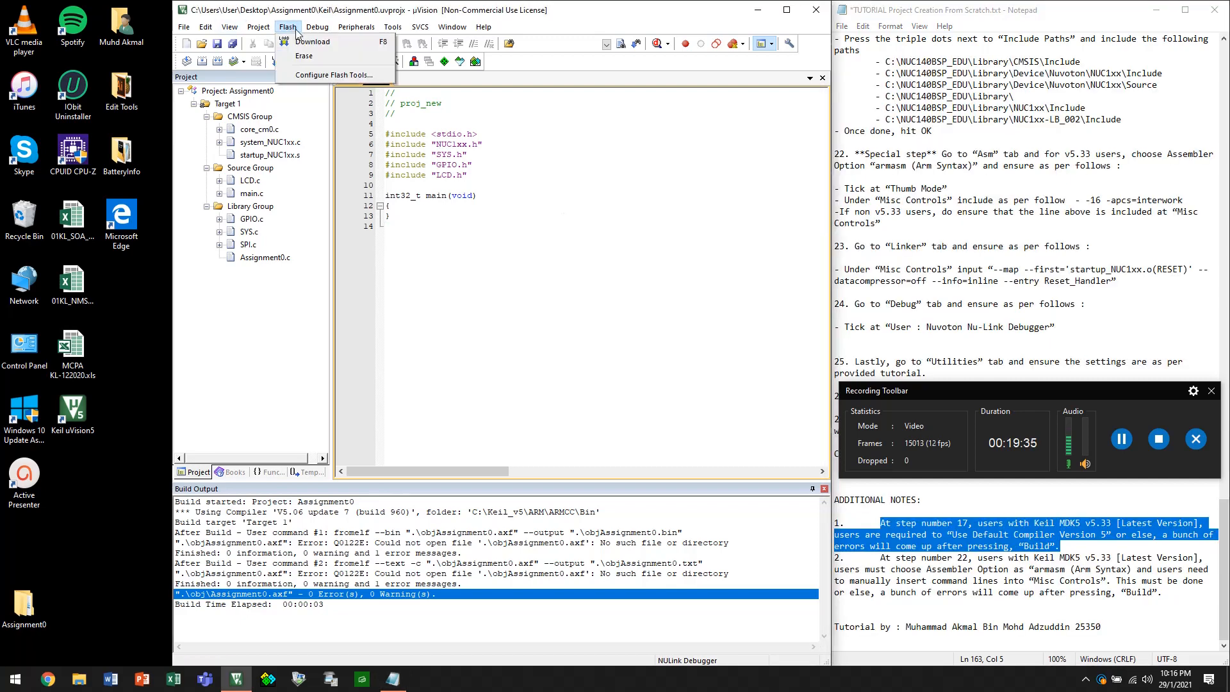
click(305, 74)
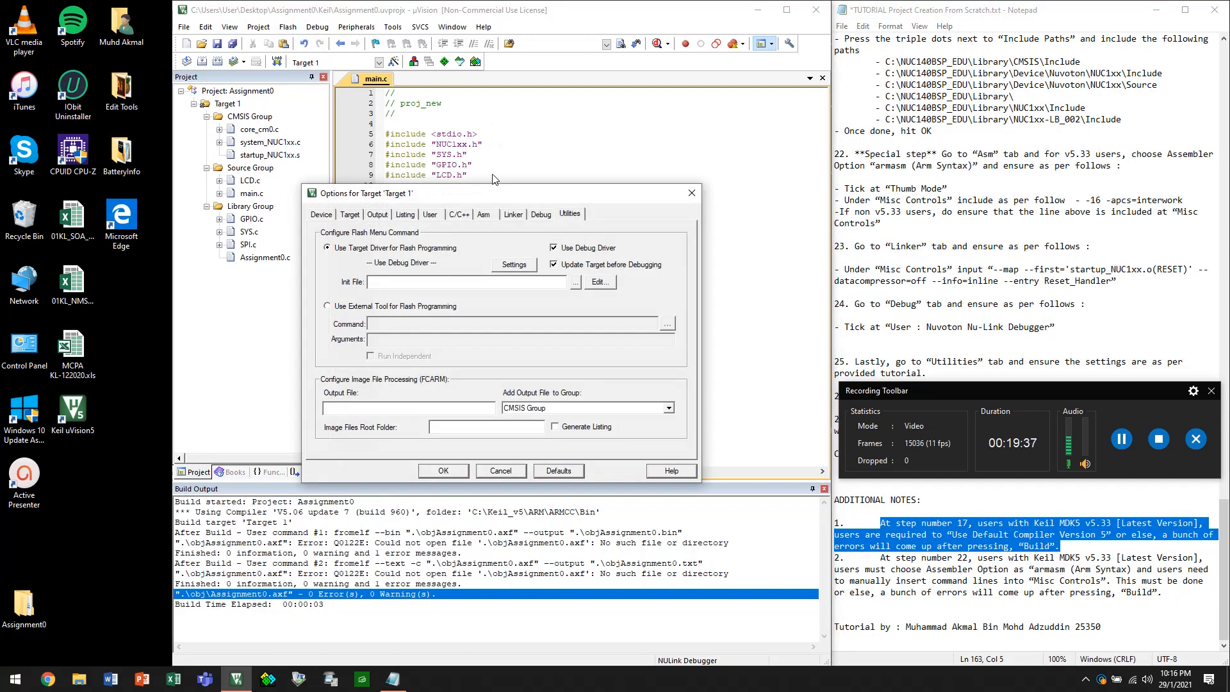
click(357, 217)
click(619, 241)
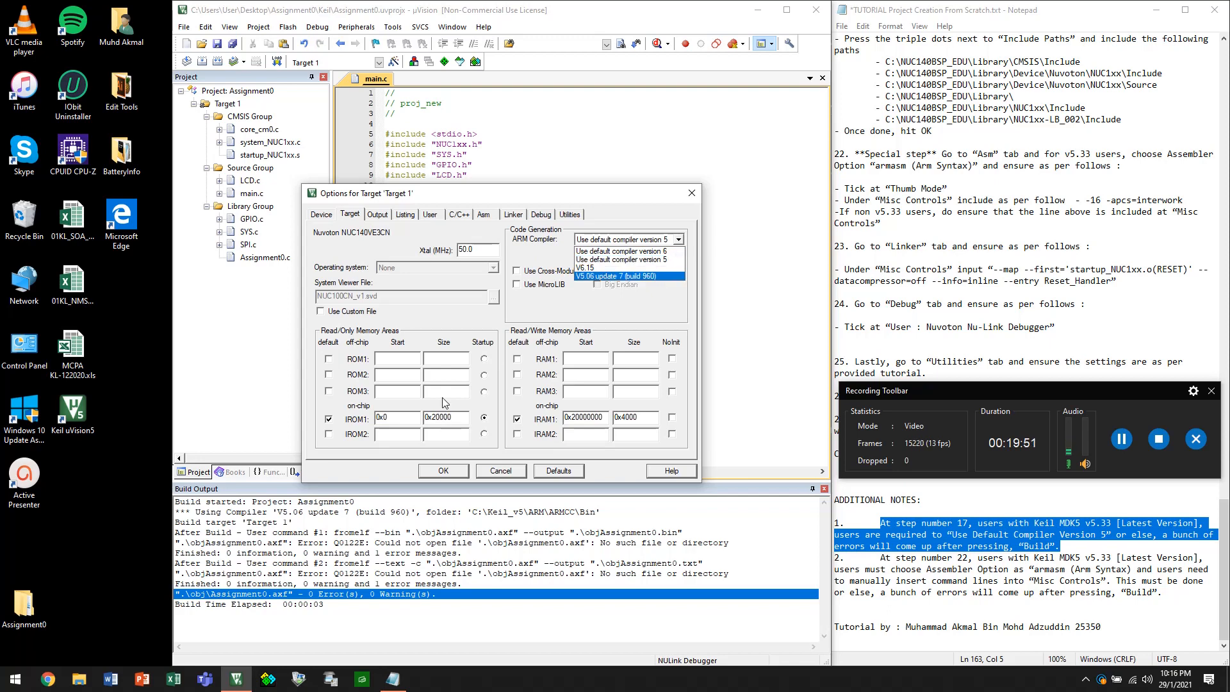
Highlight additional note 2 in the tutorial notes about the assembler option and Misc Controls for Keil MDK5 v5.33
click(896, 557)
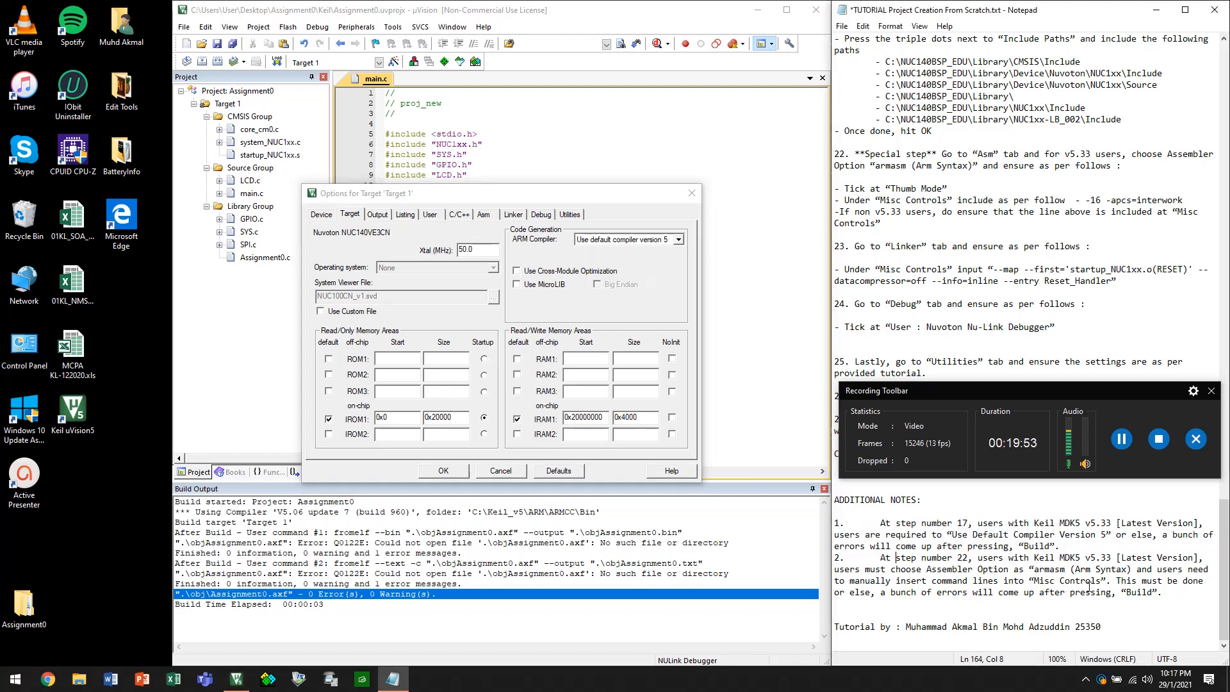
drag(1174, 598, 880, 558)
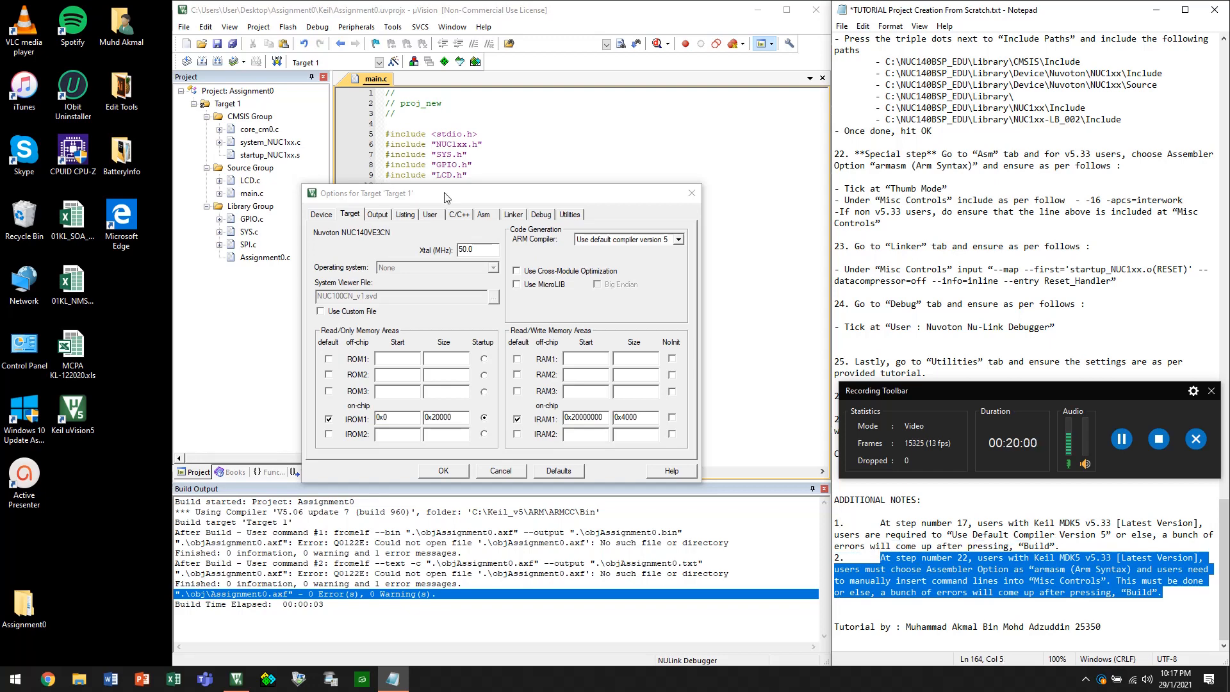
Set the ARM compiler to Use default compiler version 6 and choose armasm (Arm Syntax) as the assembler option
click(613, 241)
click(618, 251)
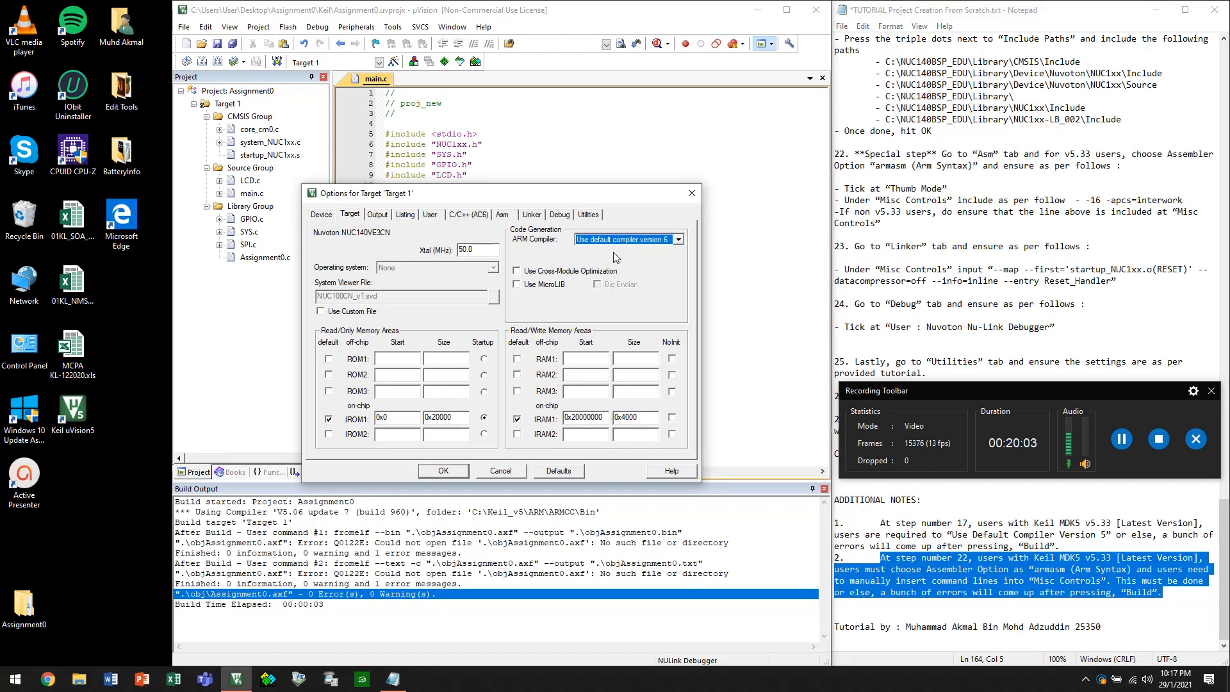
click(477, 217)
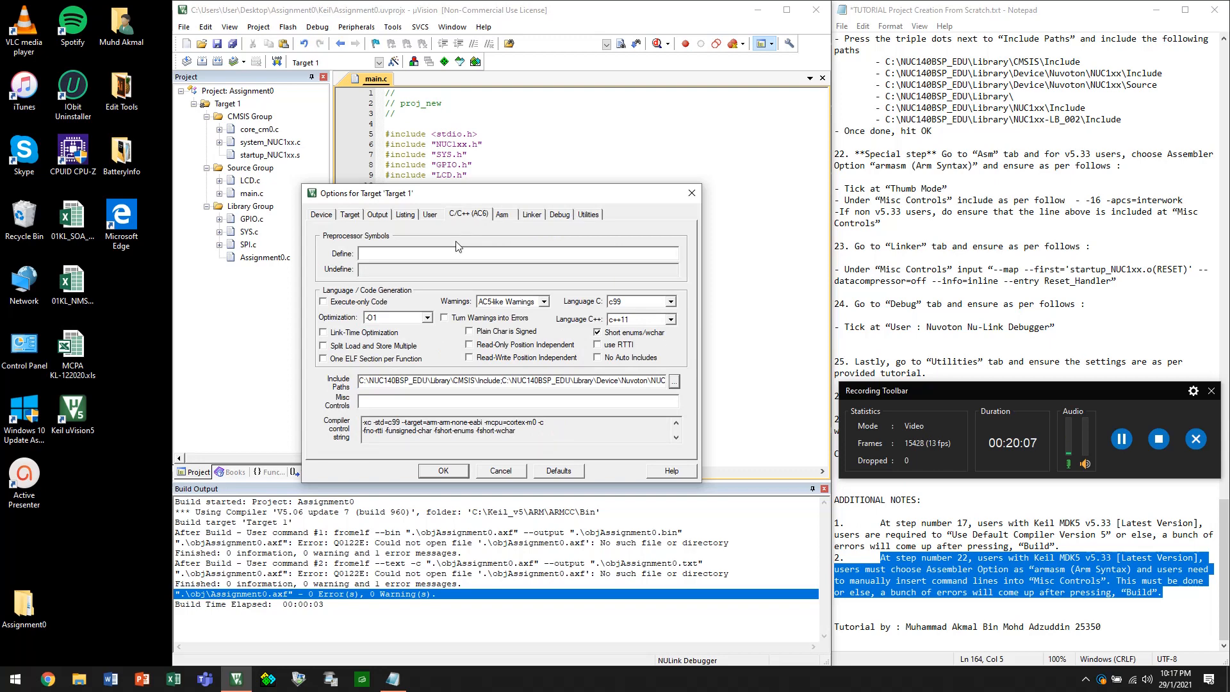
click(502, 219)
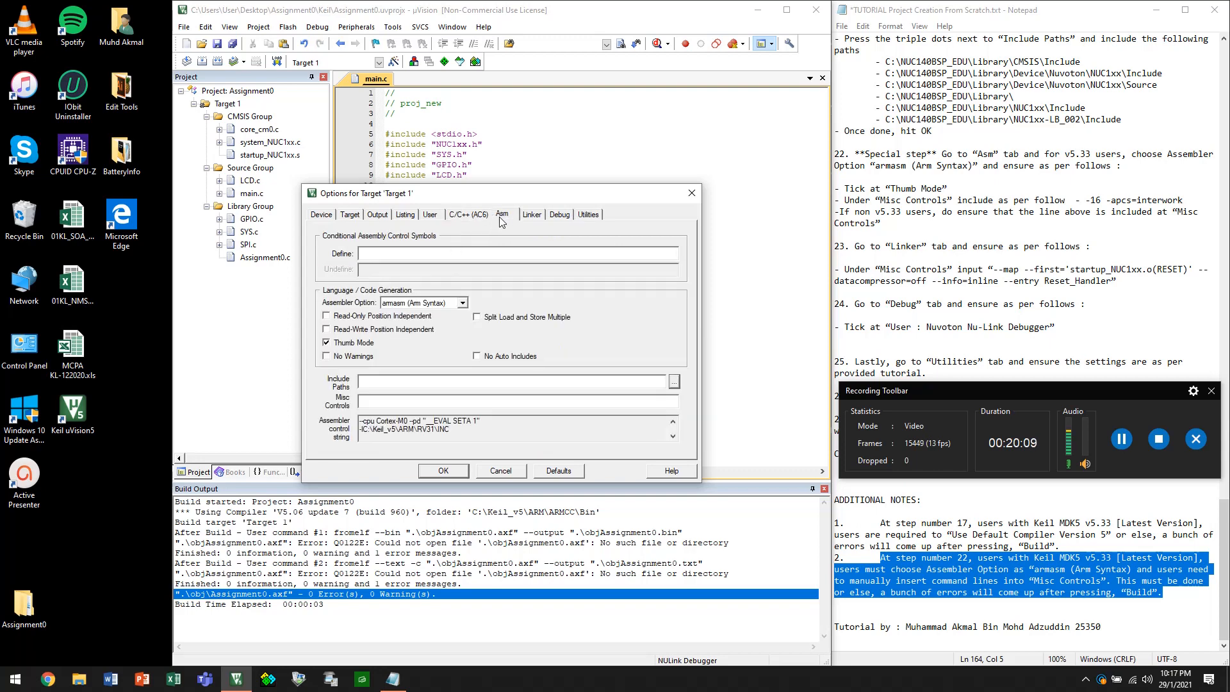
click(392, 303)
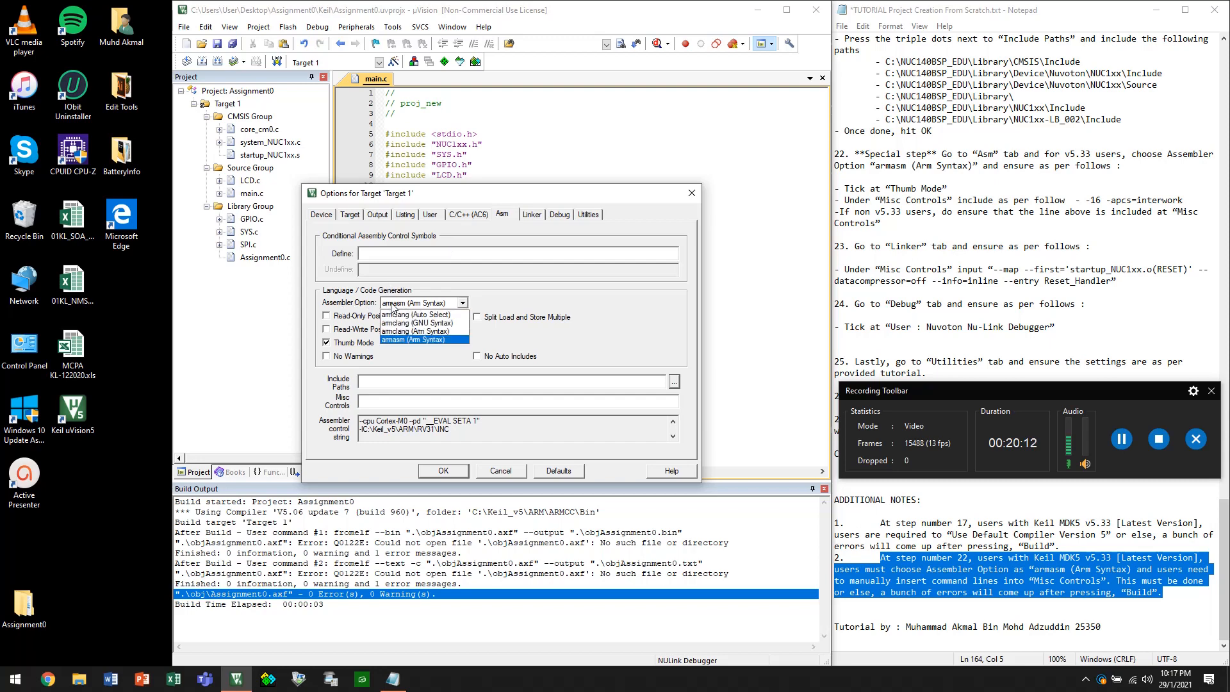
click(406, 340)
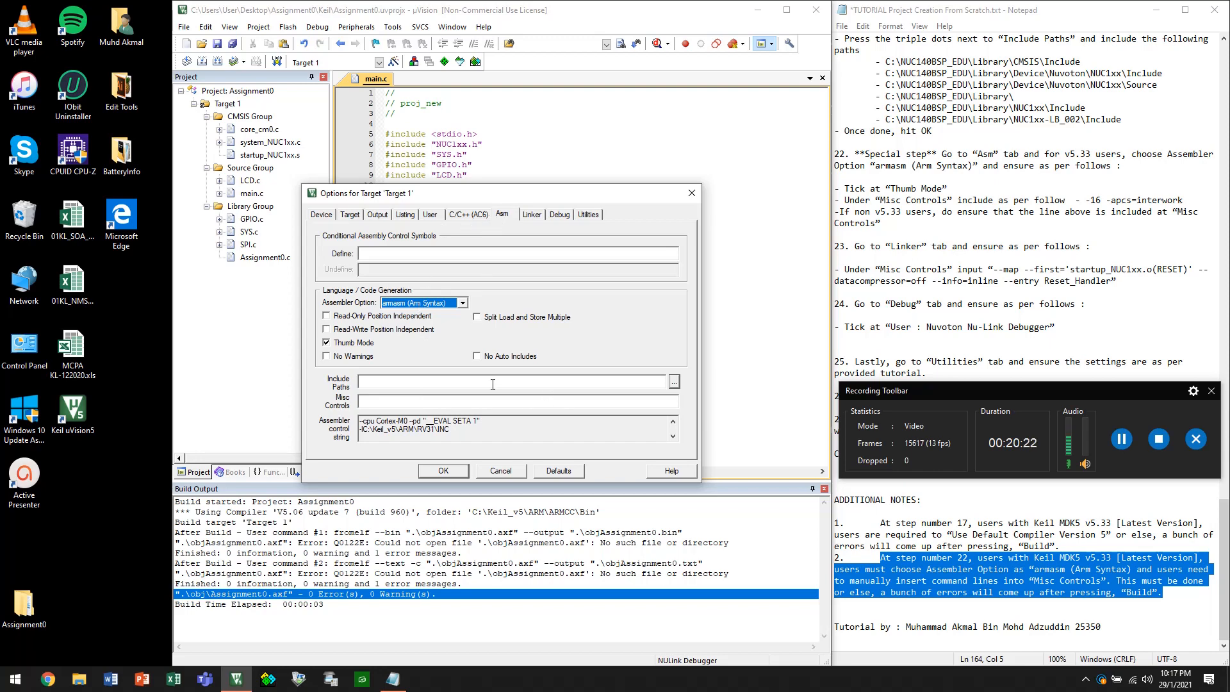
Try entering --16 in the assembler's Misc Controls and clear the entry
click(454, 402)
text(-16)
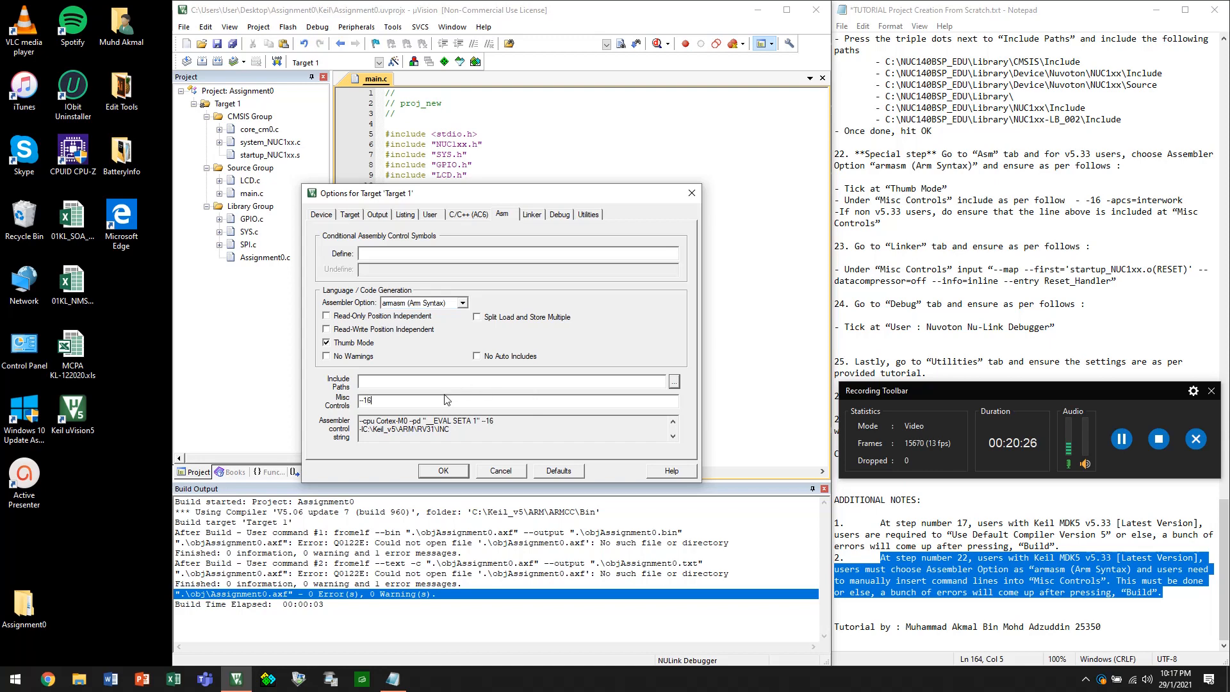
key(BackSpace)
Set the ARM compiler to Use default compiler version 5 and highlight --16 --apcs=interwork in the assembler control string
click(349, 215)
click(631, 240)
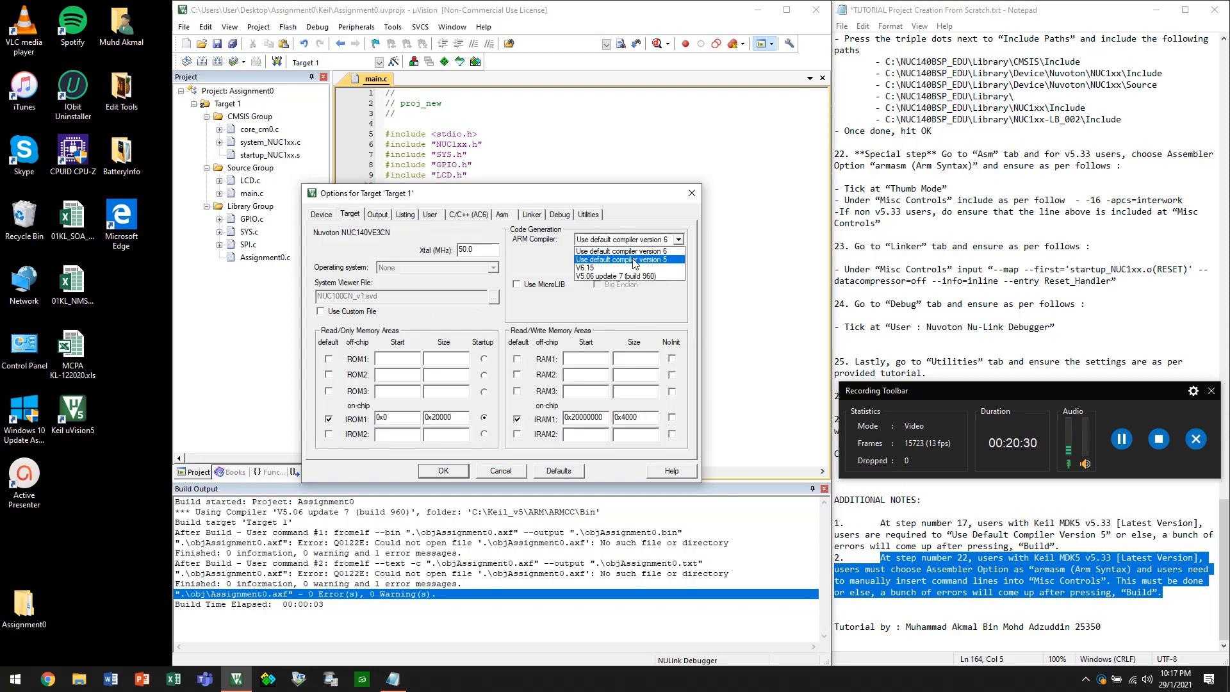
click(631, 259)
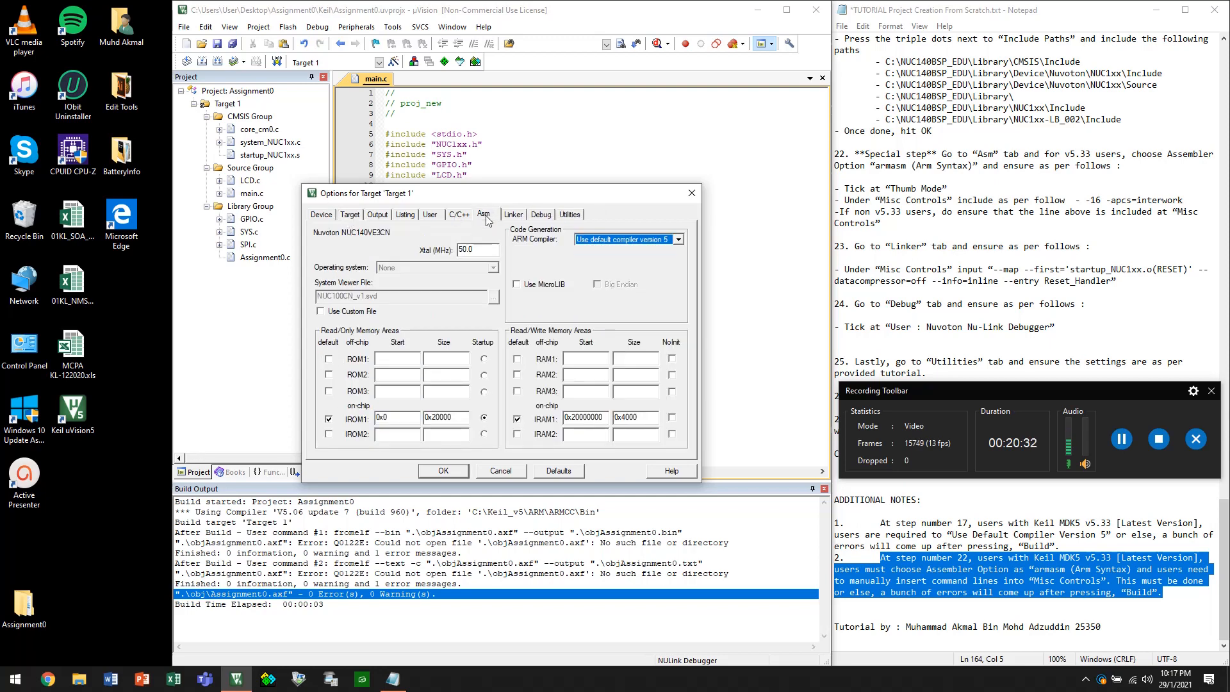
click(477, 216)
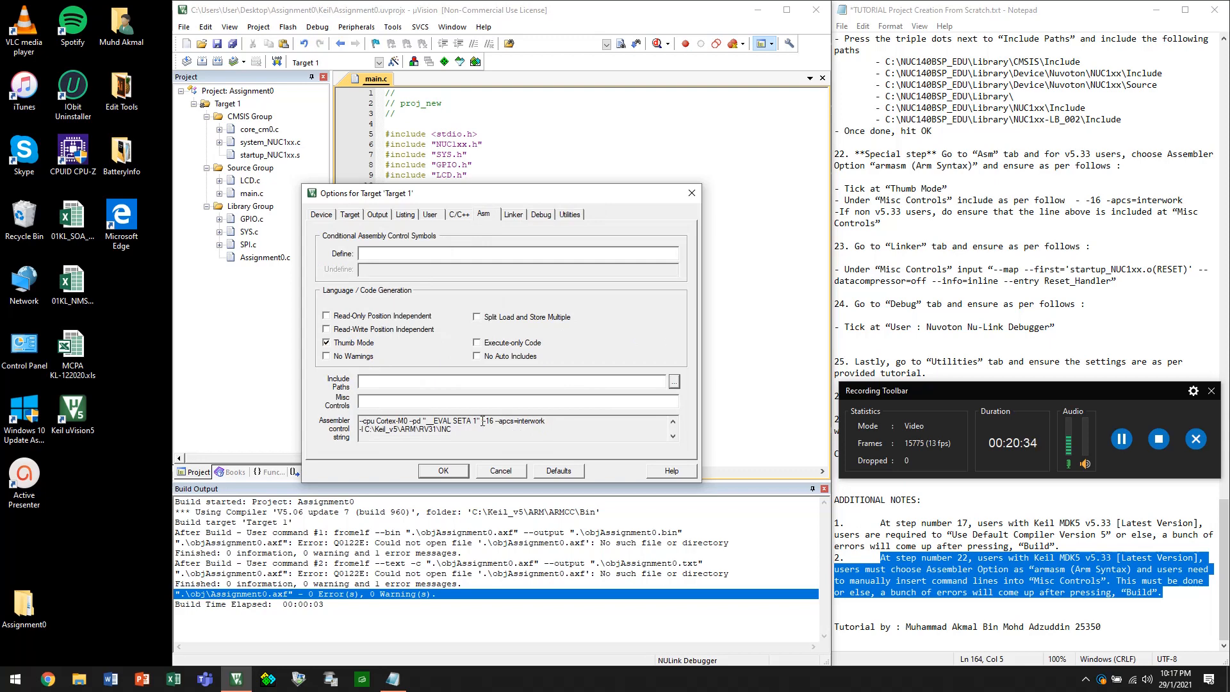
drag(482, 422, 550, 421)
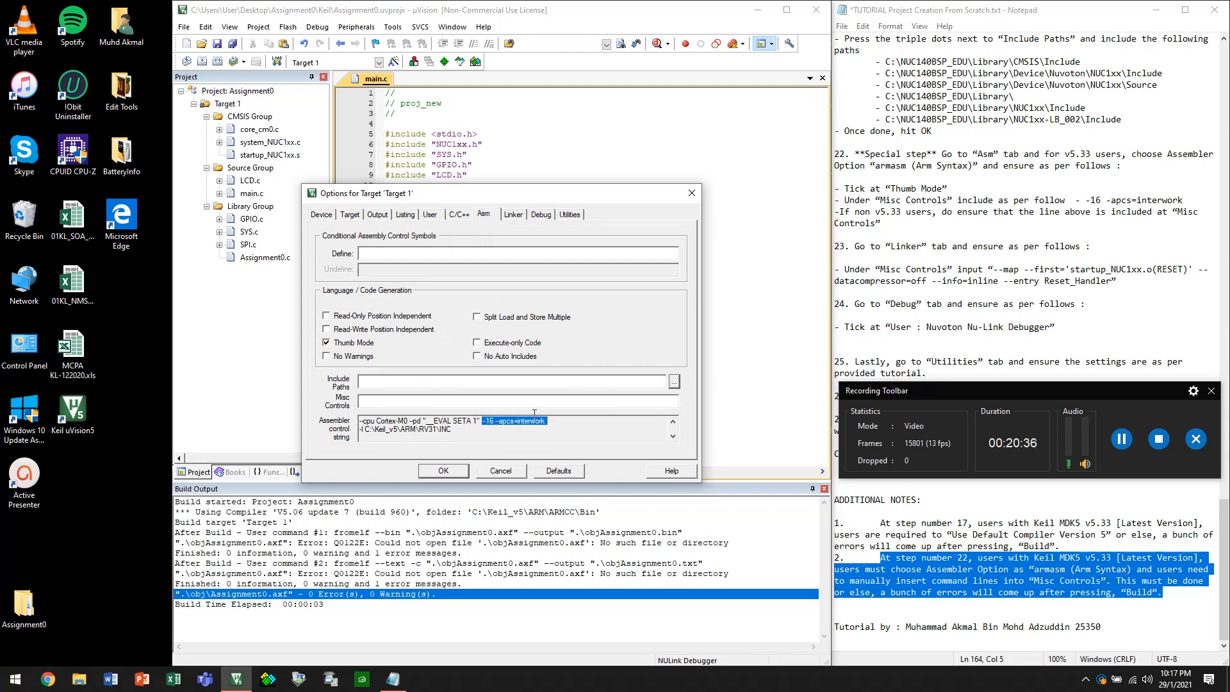